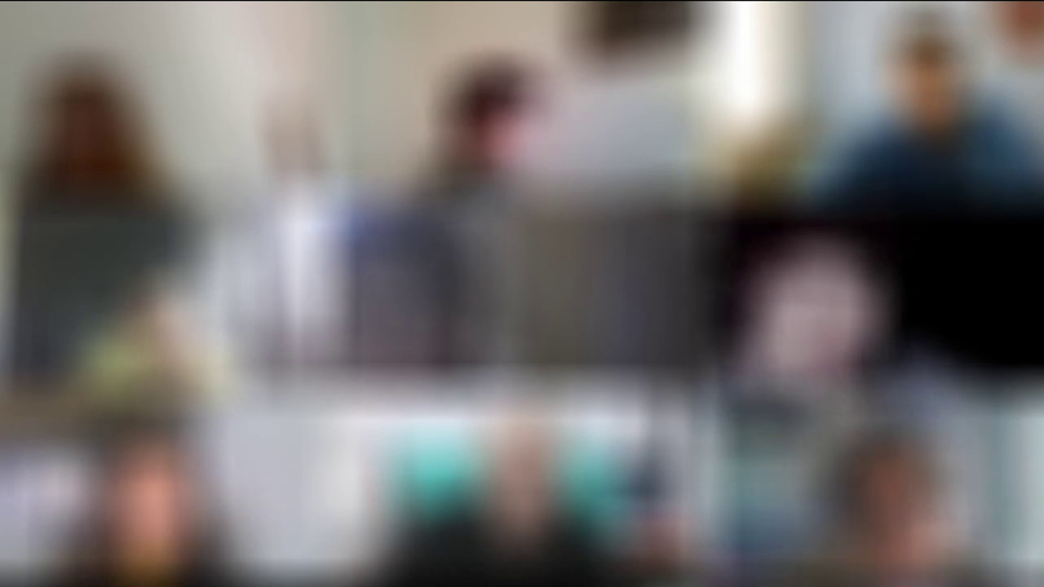
- Look over GIMP's empty workspace, then return to the browser's Startpage page
left_click(454, 574)
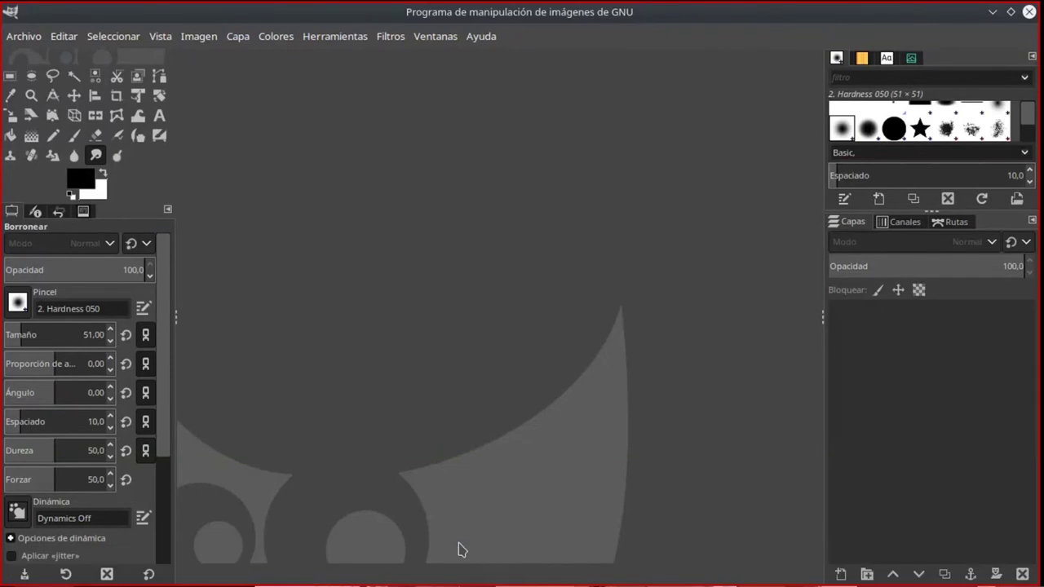
left_click(147, 569)
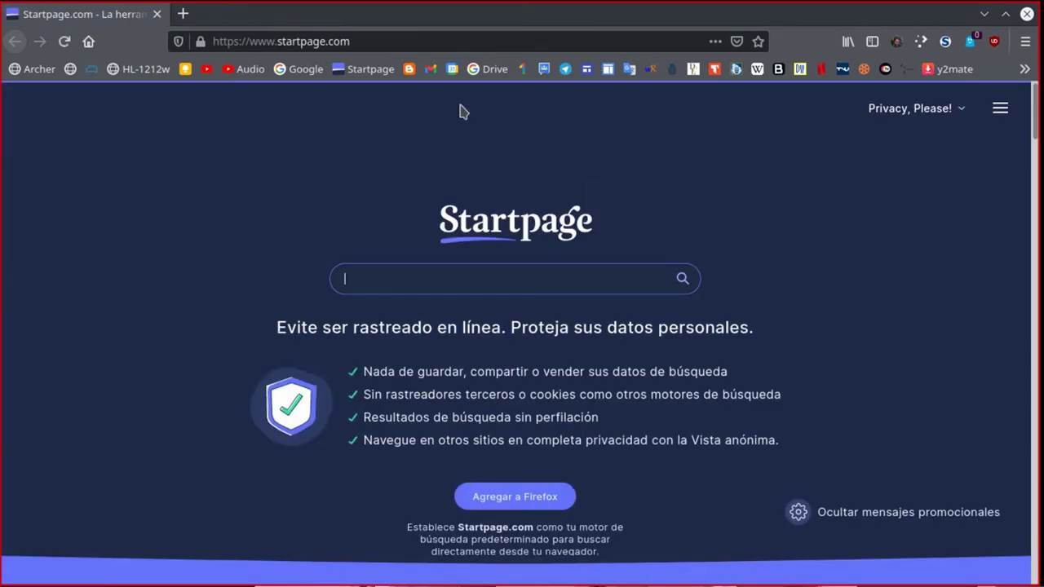
left_click(390, 40)
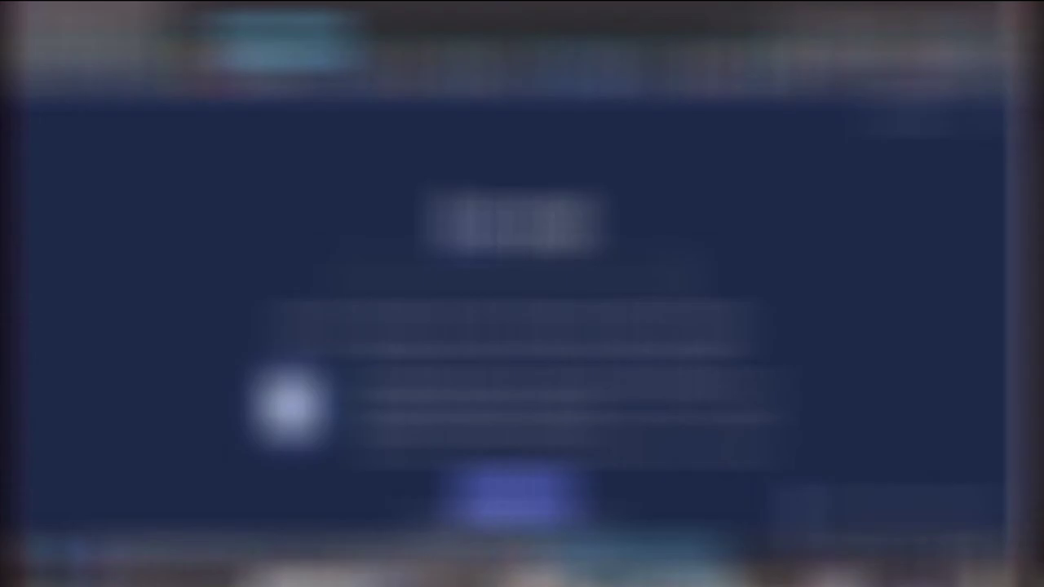
- Search Google for 'donald trump' and show the image results
type("donald")
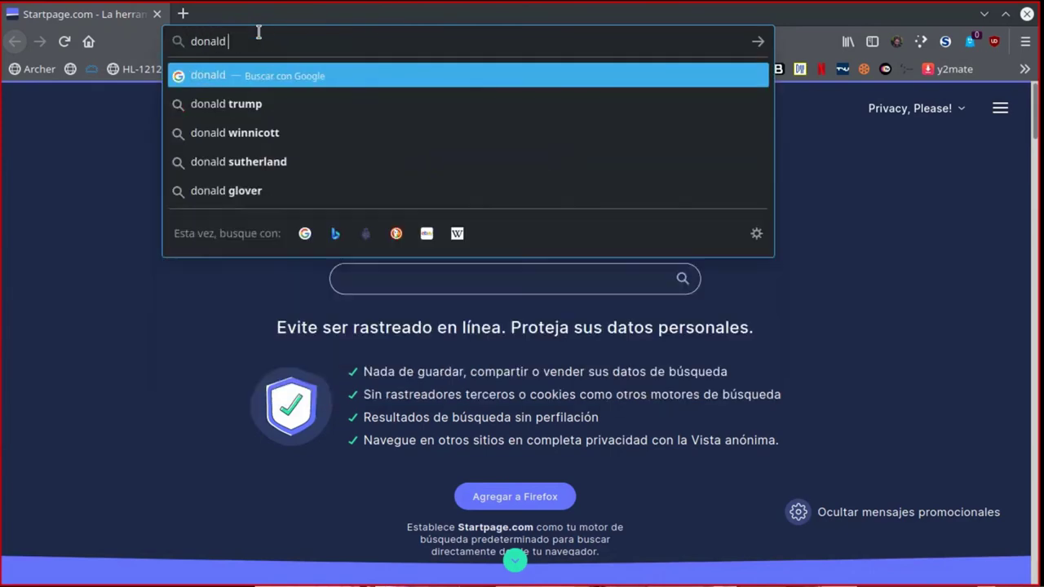
type(" trump")
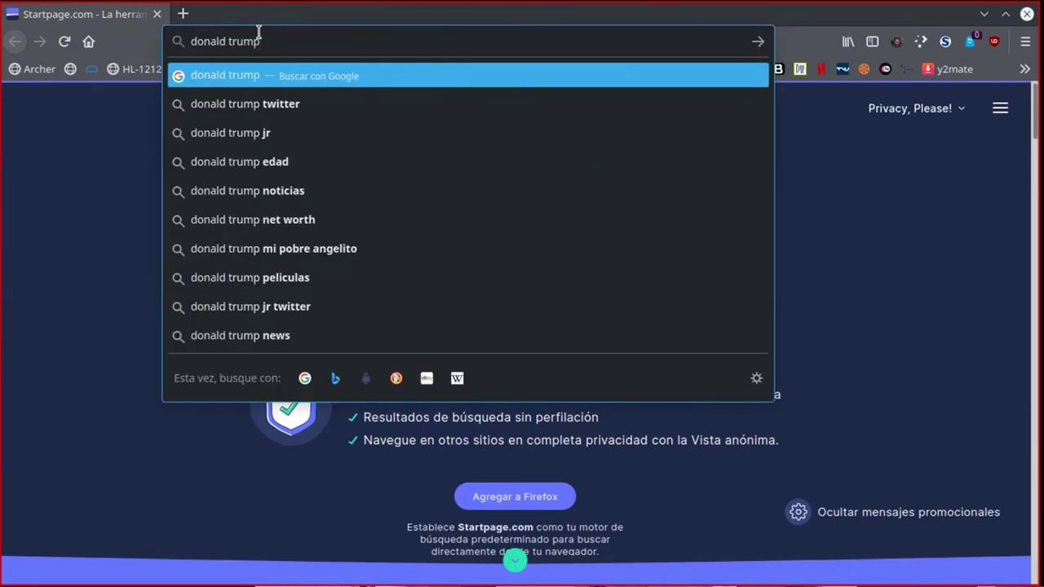
key("Return")
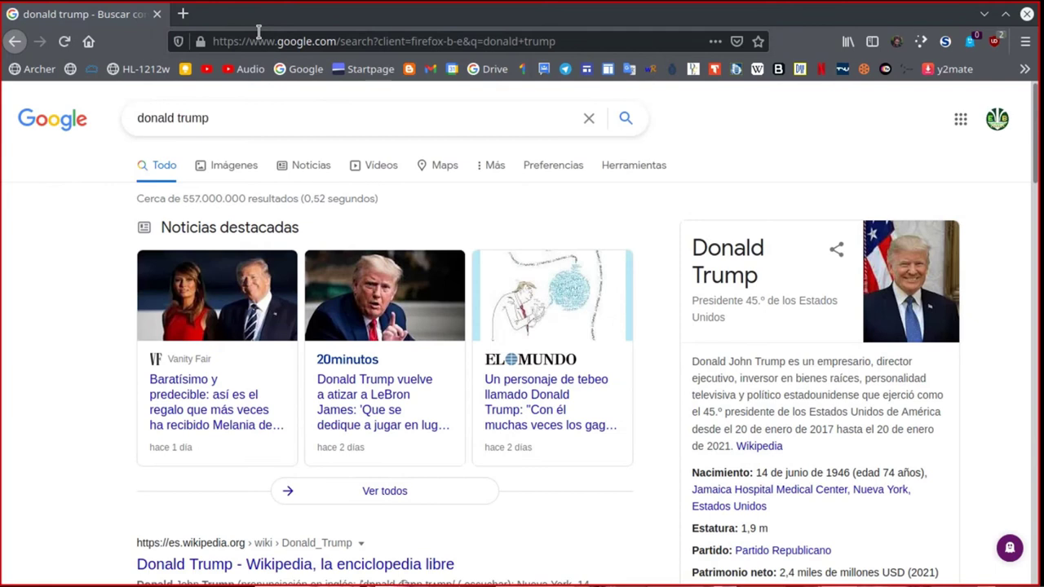
left_click(247, 168)
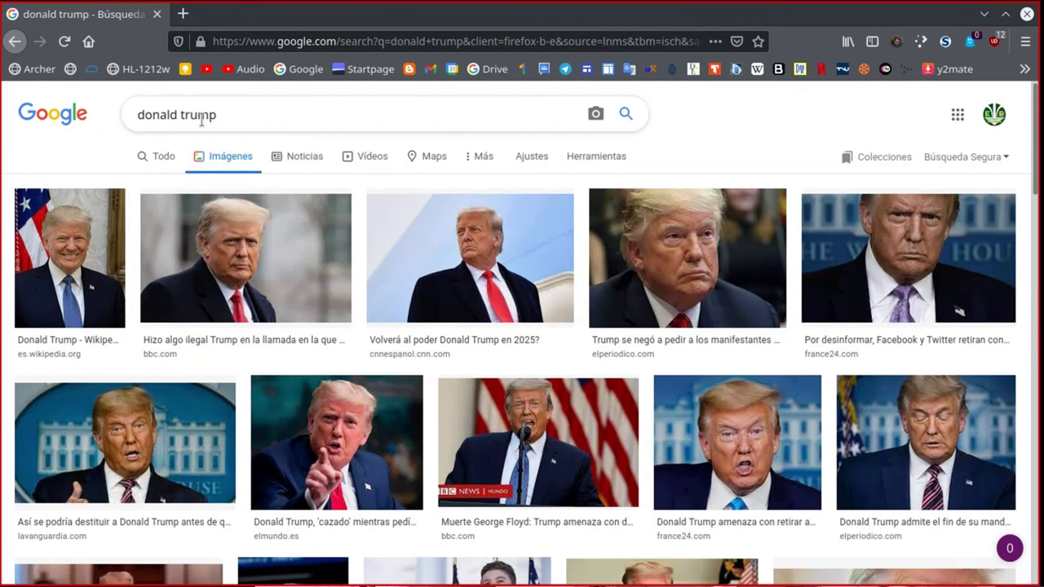
left_click(169, 160)
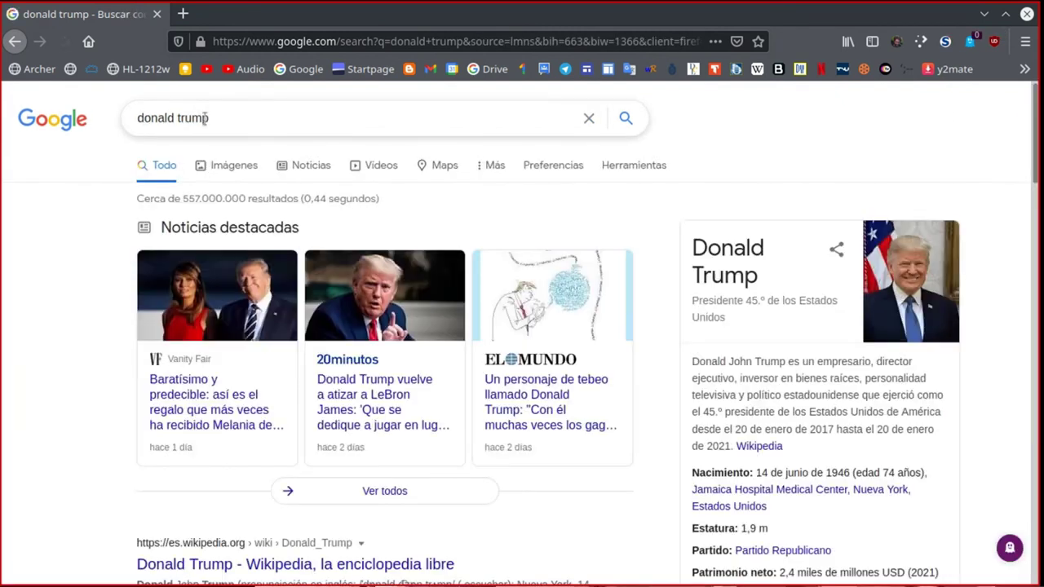
left_click(240, 168)
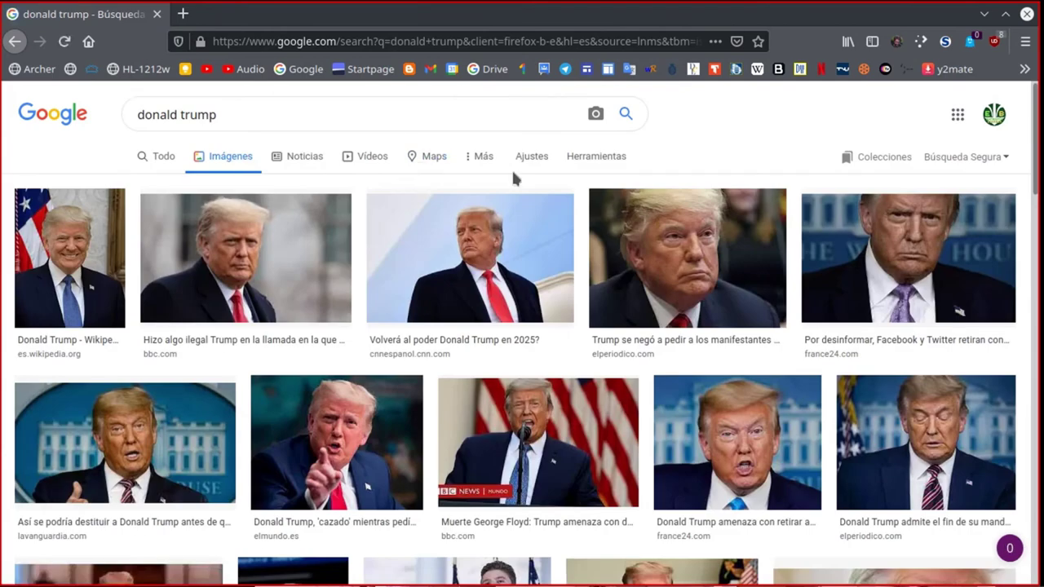
- Limit the Trump images to large size and preview the France 24 photo
left_click(593, 157)
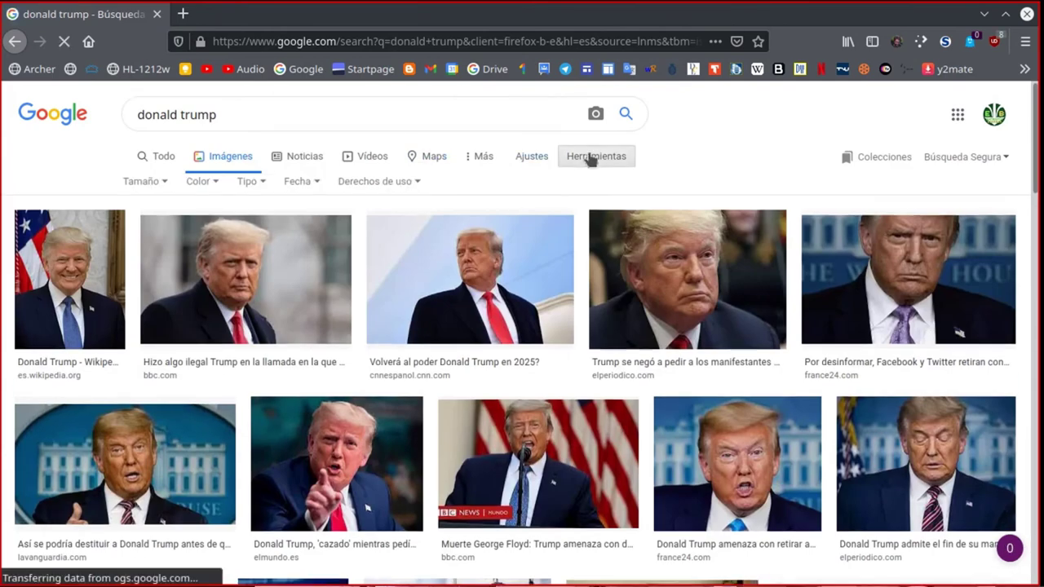
left_click(161, 189)
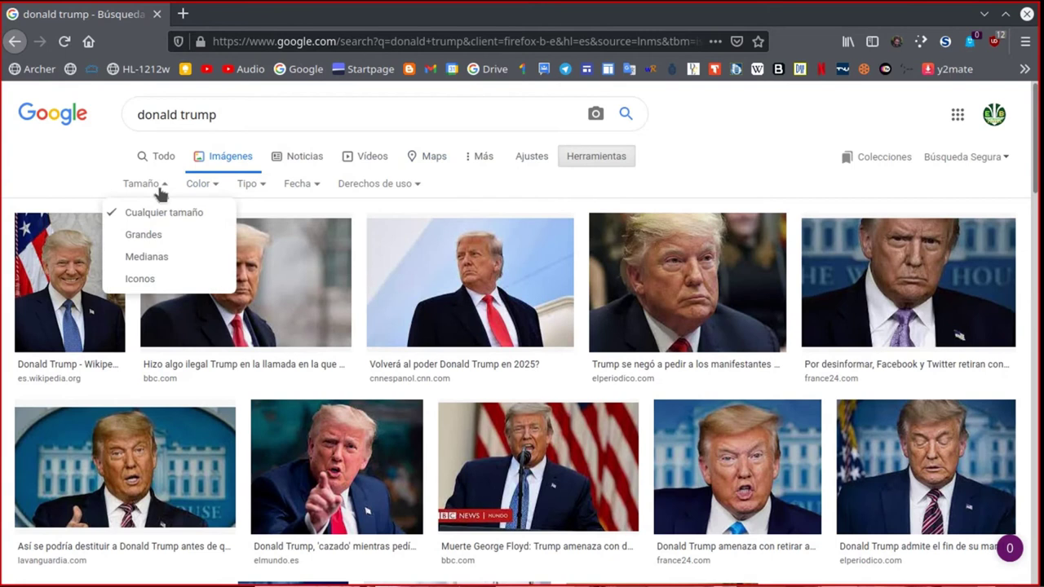
left_click(158, 236)
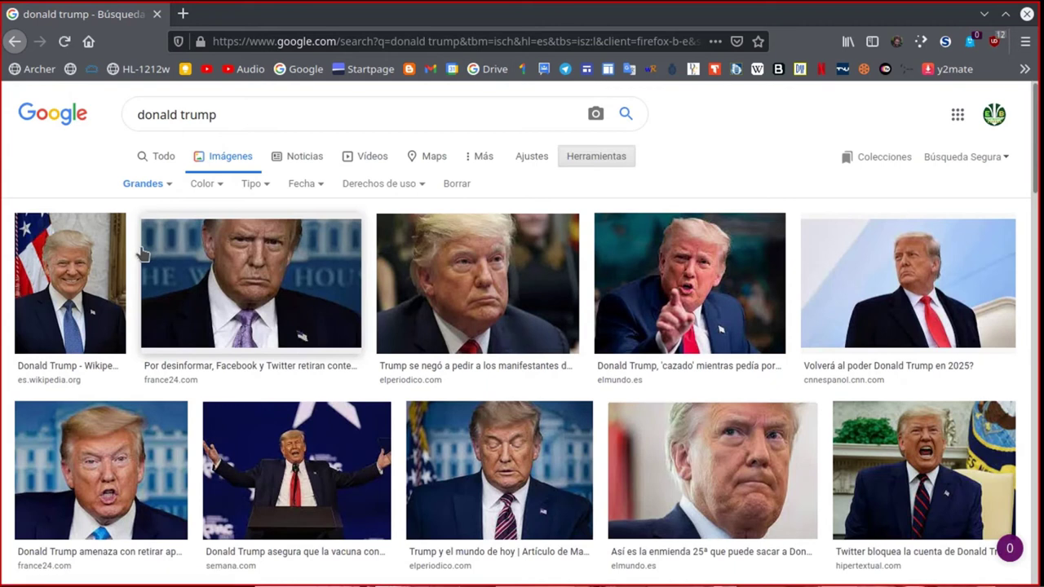
left_click(102, 469)
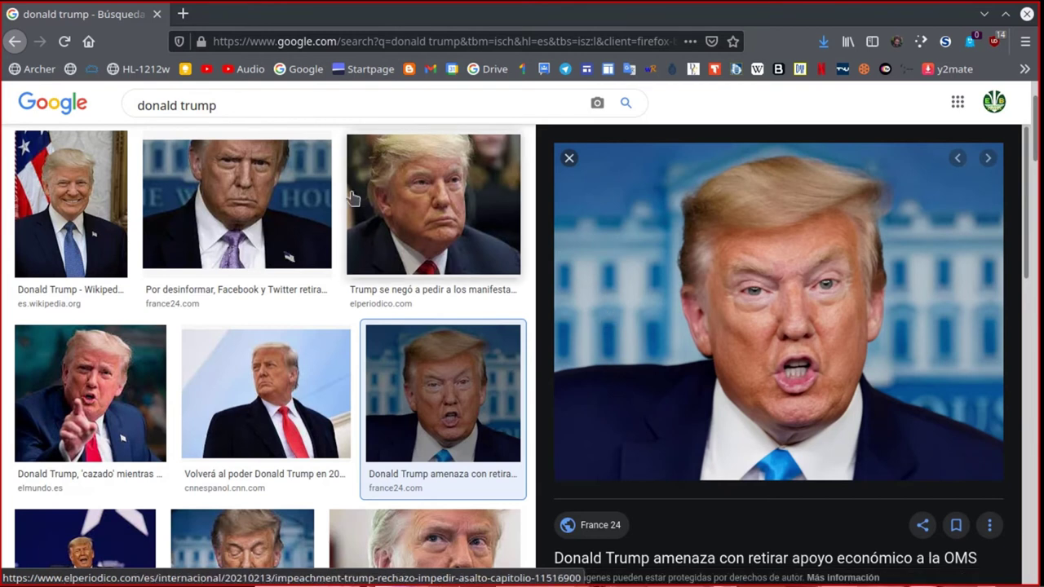
- Replace the query with 'luna' and run the image search
left_click_drag(236, 103, 137, 102)
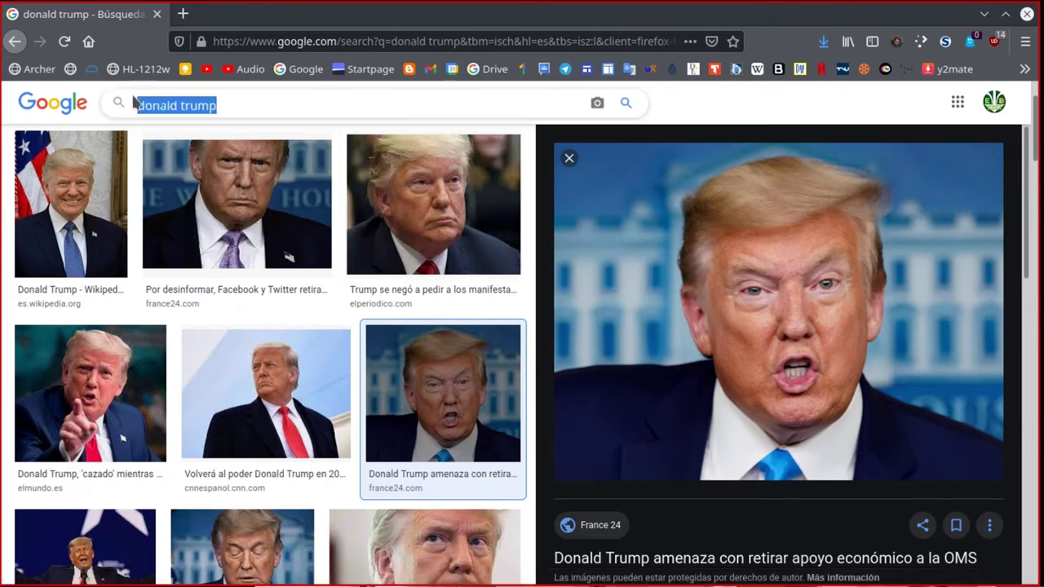
type("luna")
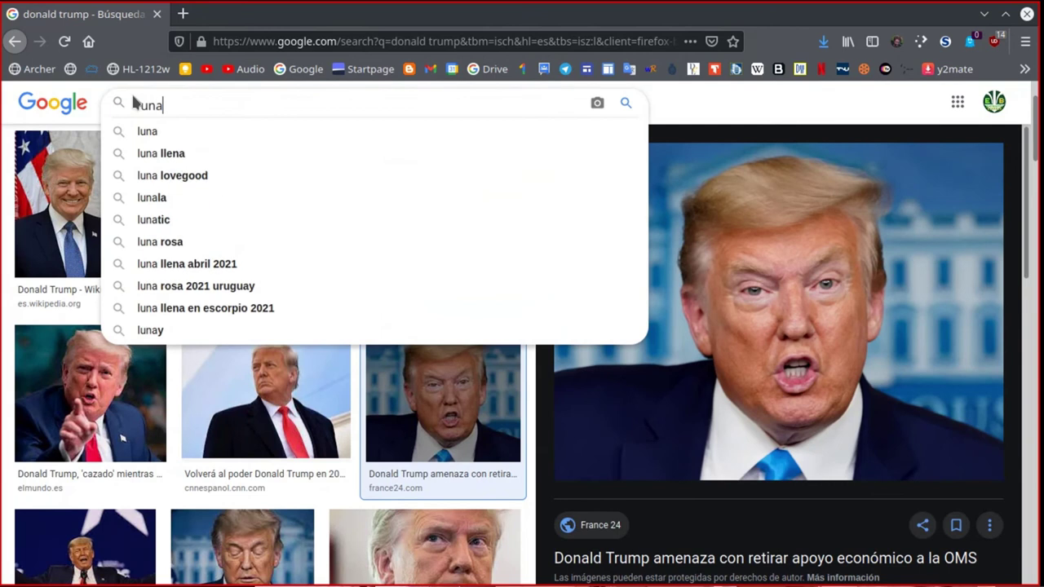
key("Return")
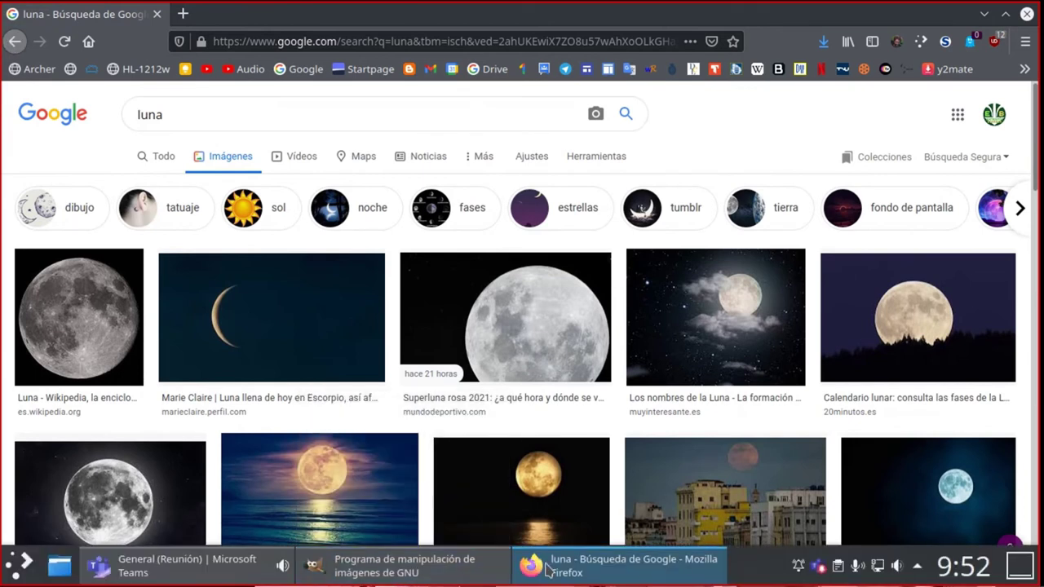
mouse_move(391, 566)
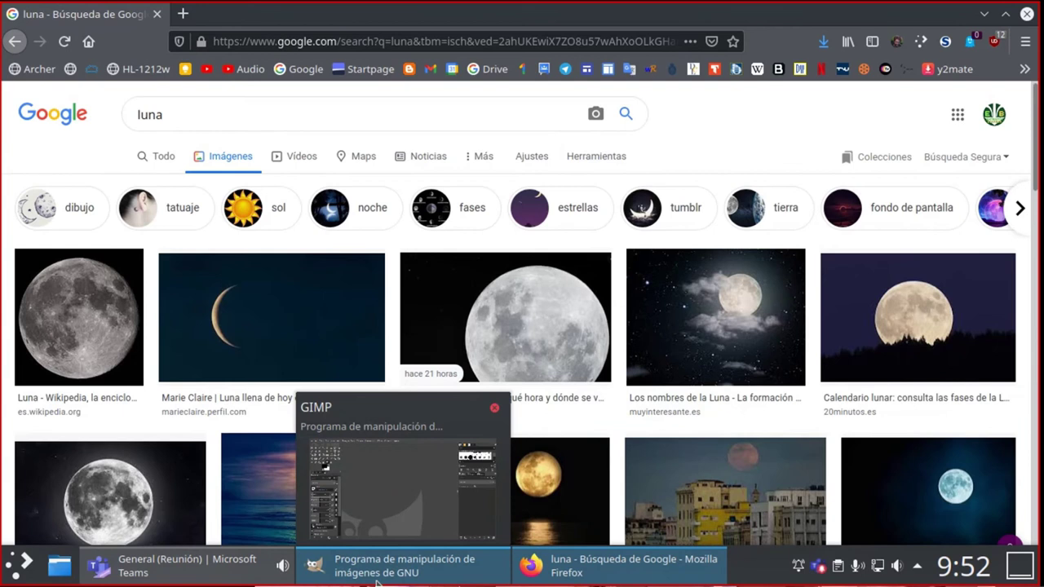
- View the saved Trump photo from Imágenes > Pruebas con Gimp in Gwenview, then close it
left_click(60, 566)
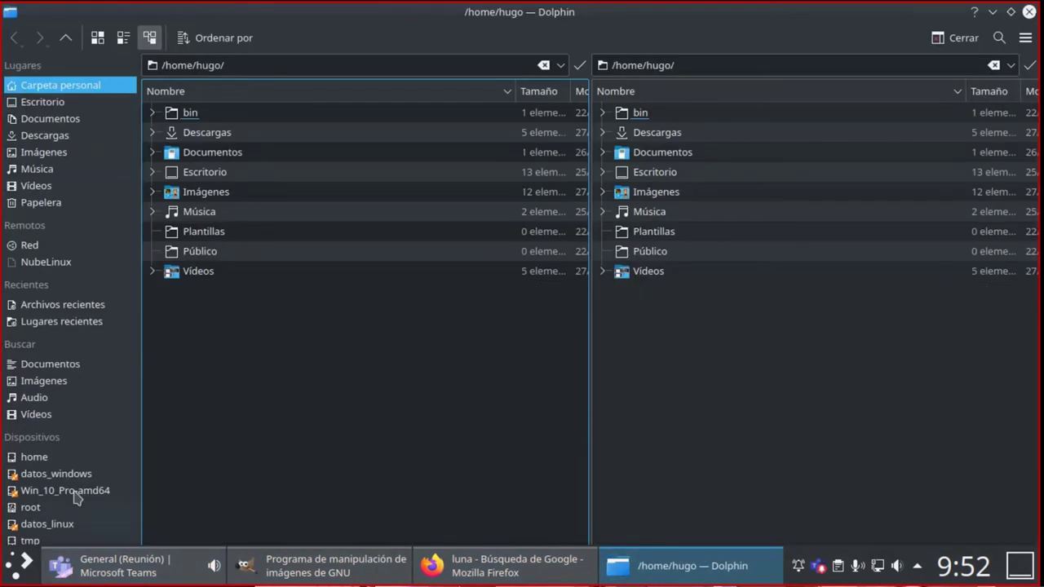
left_click(199, 192)
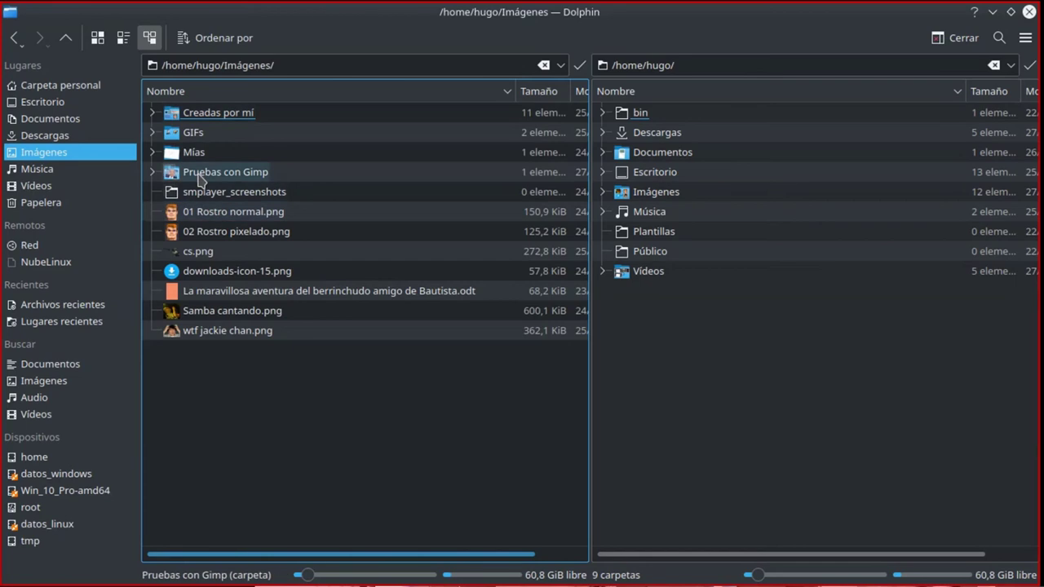
left_click(199, 177)
left_click(221, 117)
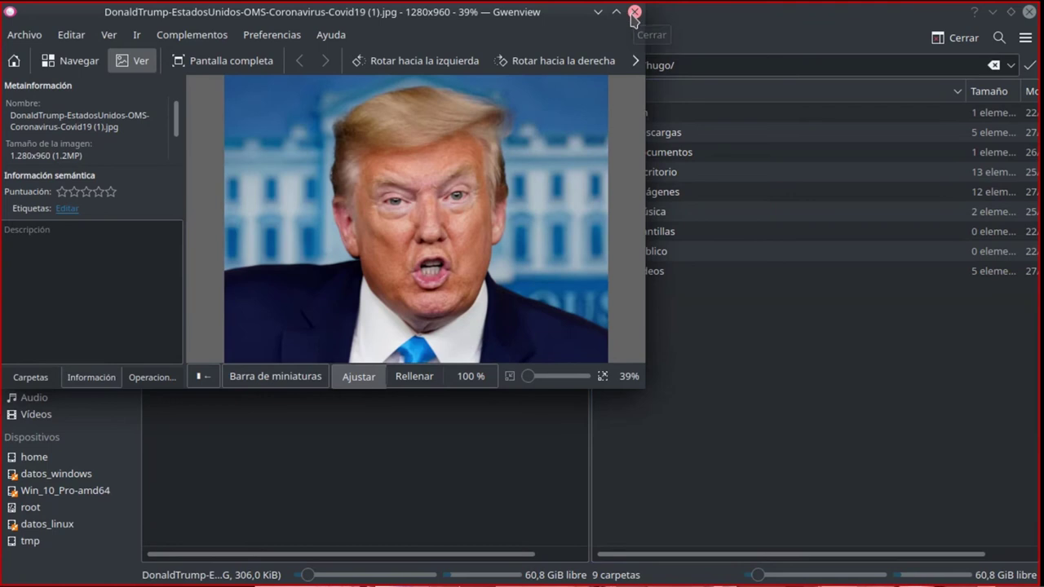
left_click(633, 13)
- Search images for 'donald trump cuerpo completo', limited to large size
left_click(481, 567)
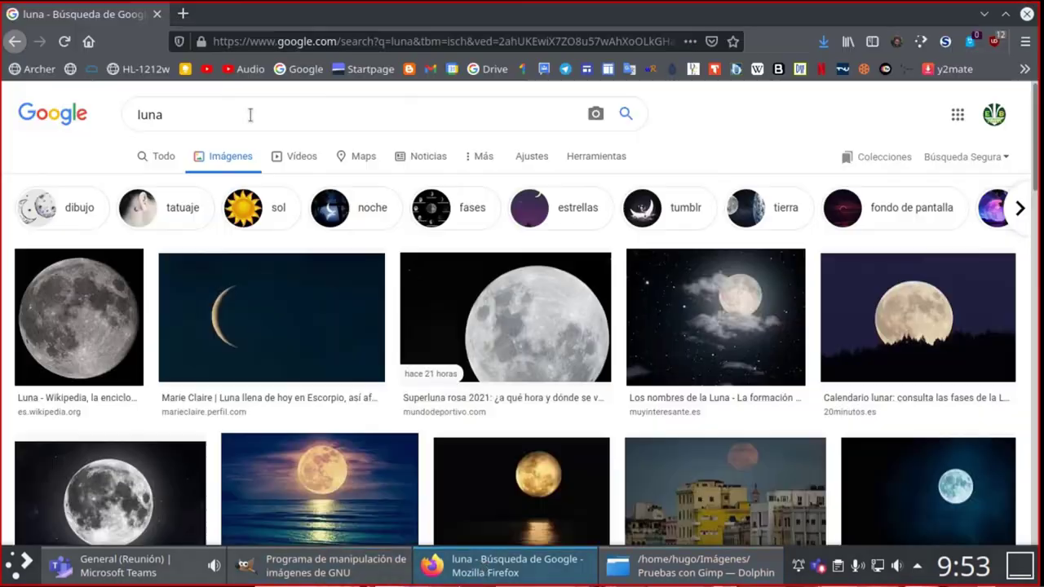
double_click(222, 113)
type("dona")
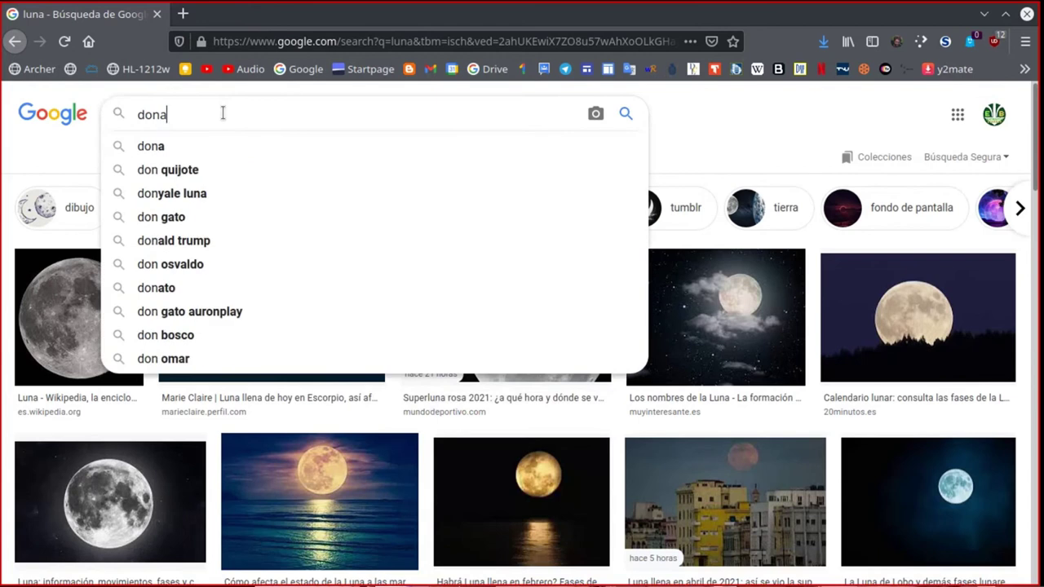
type("ld trump")
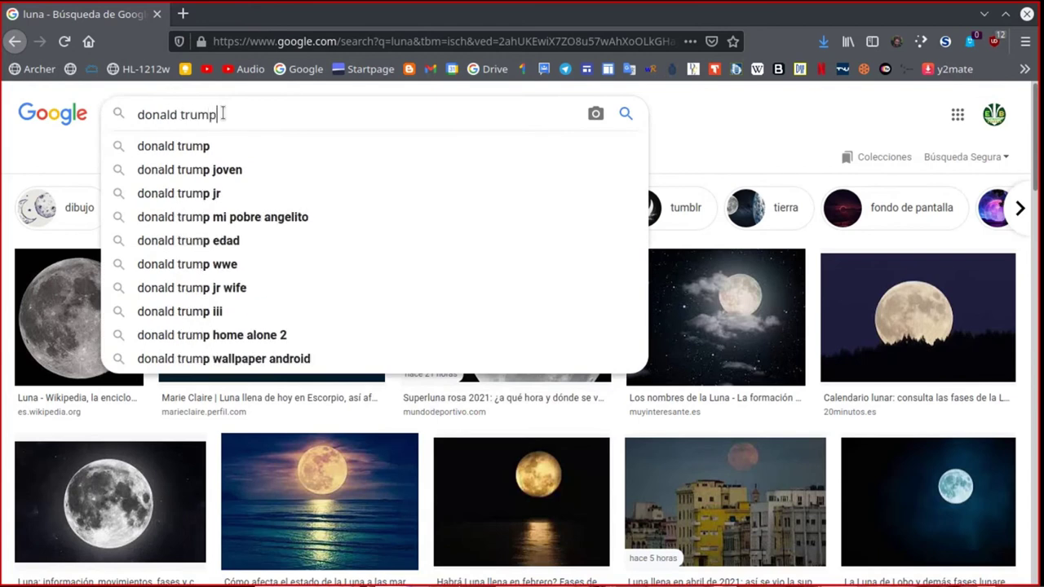
type(" cuerpo completo")
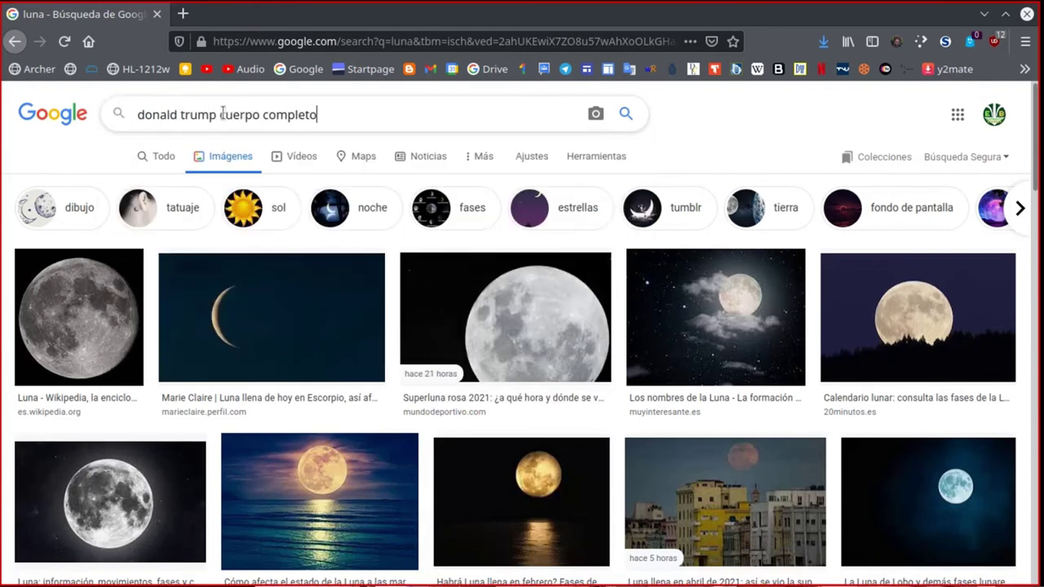
key("Return")
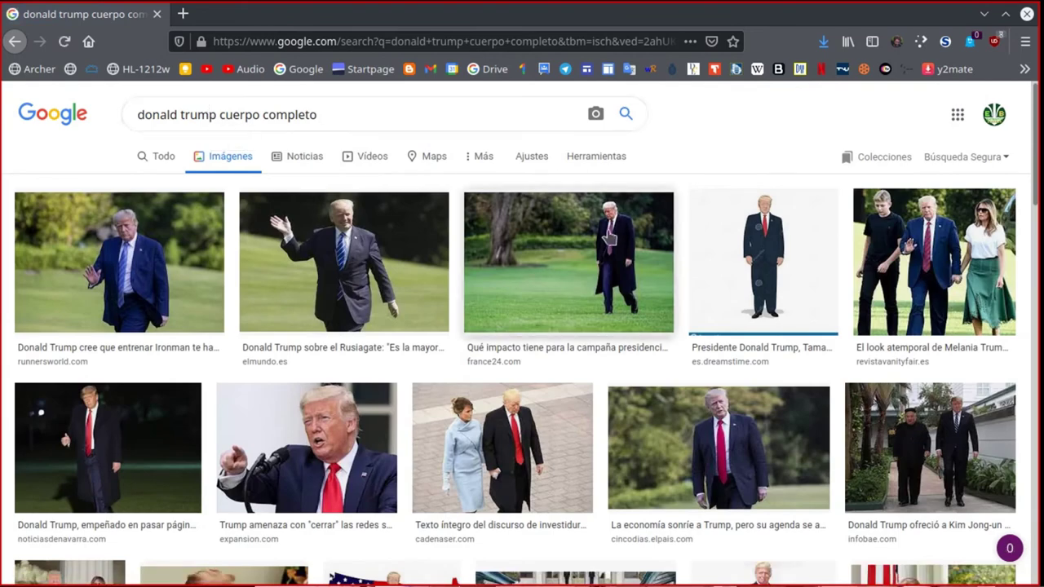
left_click(572, 156)
left_click(147, 185)
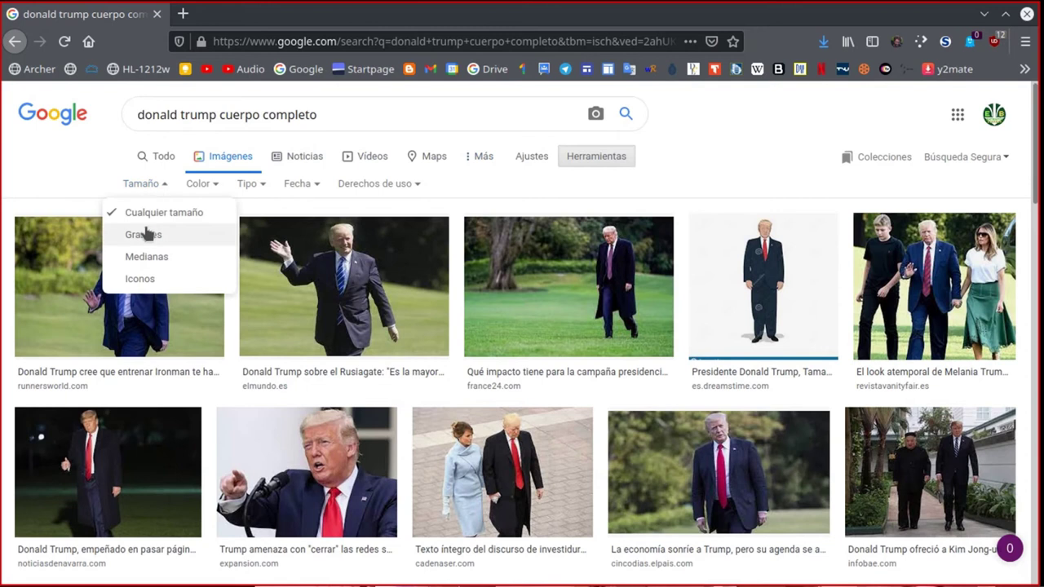
left_click(146, 234)
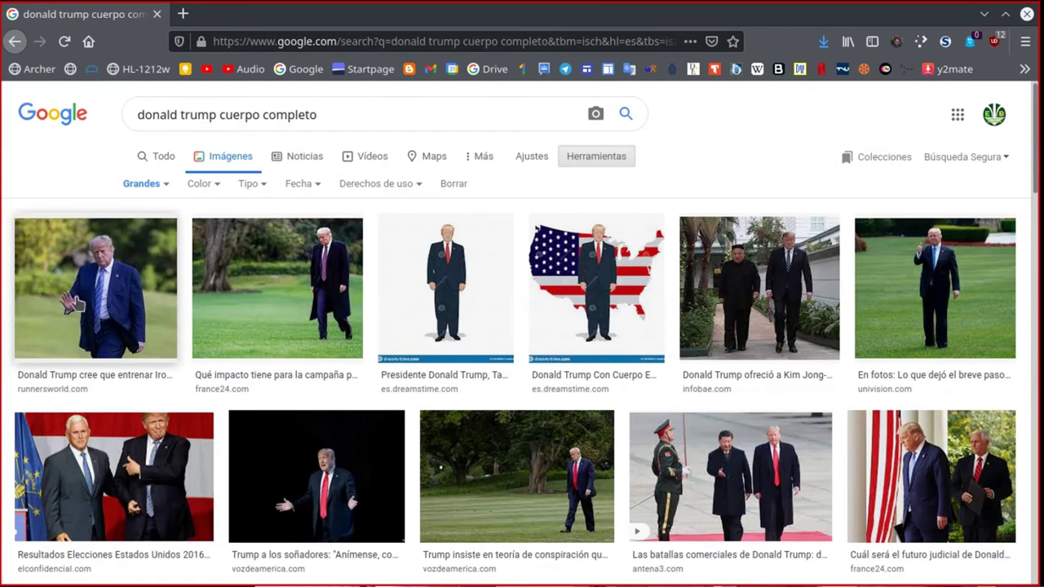
- Scroll through the full-body Trump photo results to find a suitable one
scroll(273, 313, "down", 3)
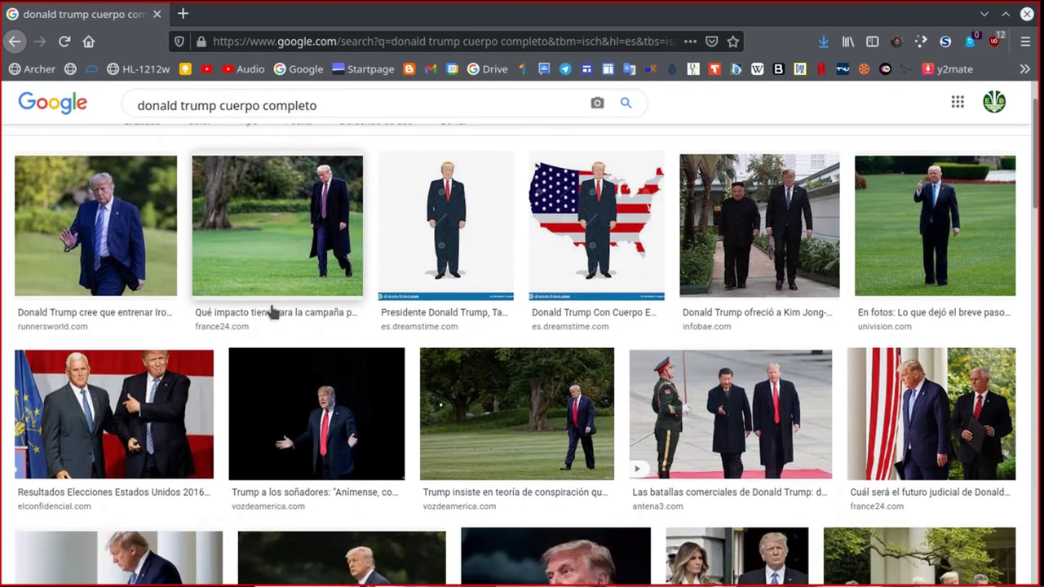
scroll(274, 312, "down", 3)
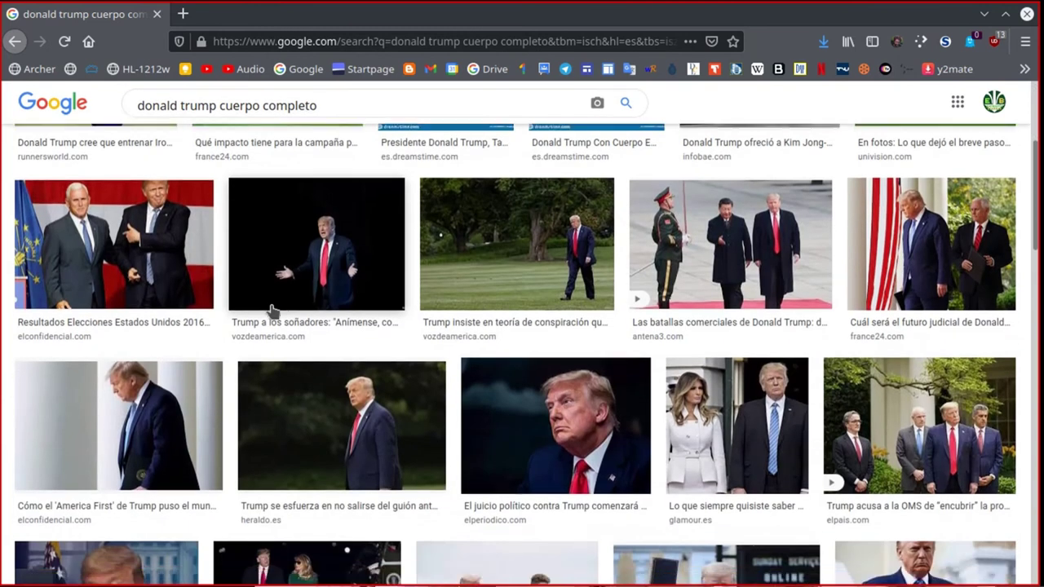
scroll(273, 313, "down", 3)
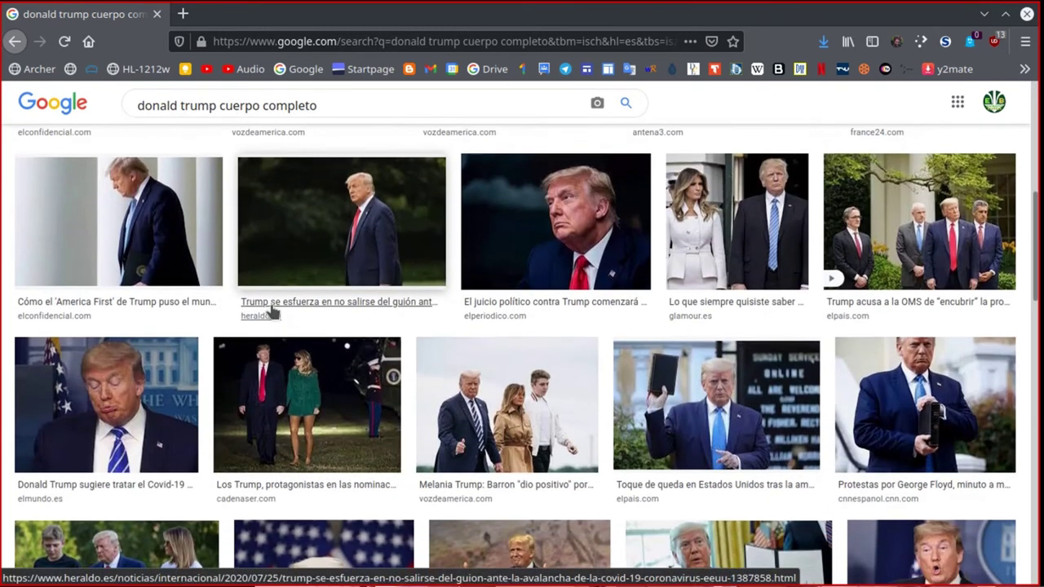
scroll(105, 287, "up", 5)
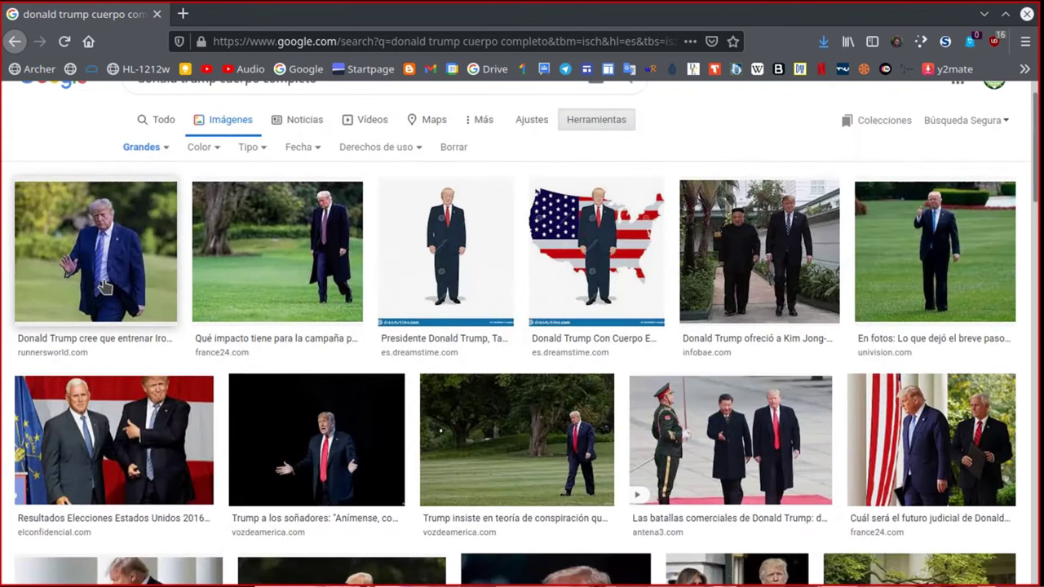
scroll(105, 288, "down", 5)
scroll(255, 379, "down", 1)
scroll(255, 379, "down", 1)
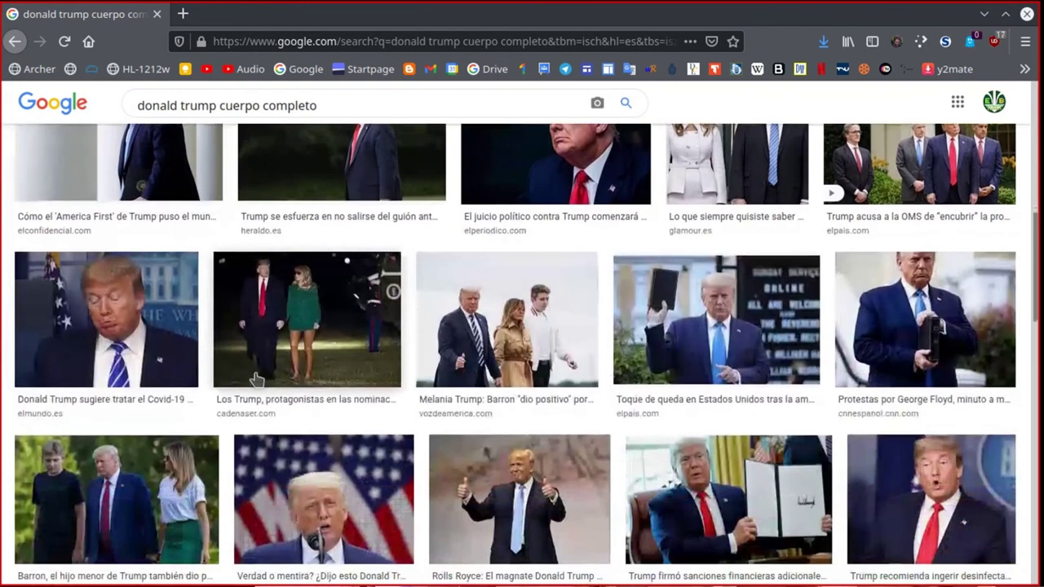
scroll(255, 380, "down", 1)
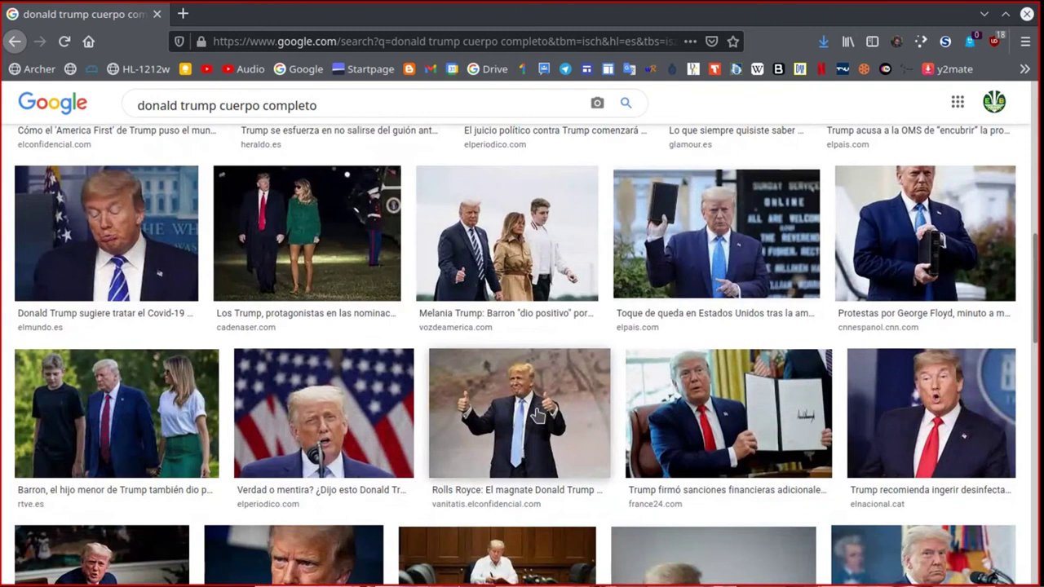
- Save the Rolls Royce thumbs-up Trump photo as a JPEG in Pruebas con Gimp
left_click(537, 416)
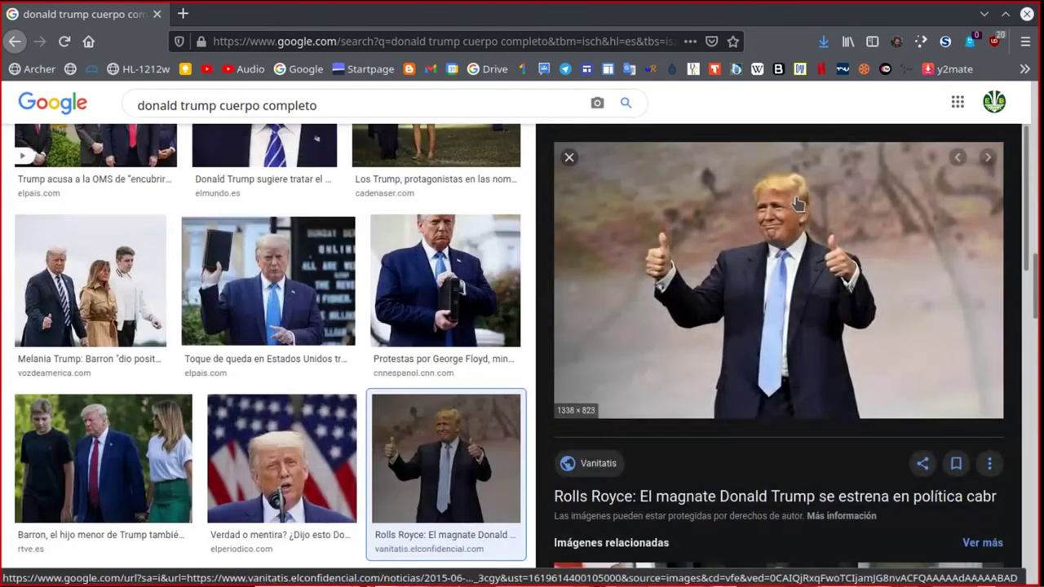
right_click(636, 243)
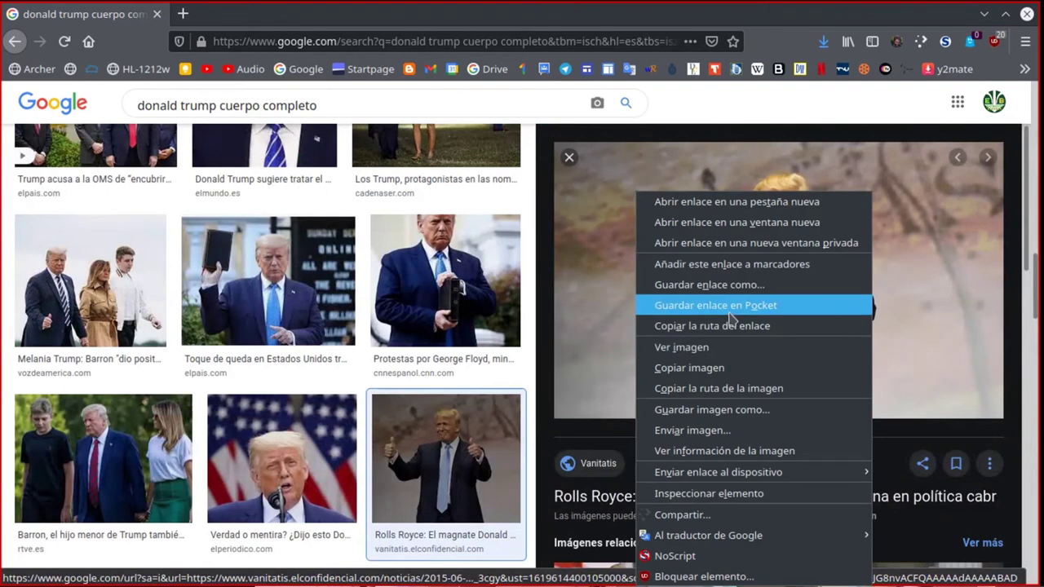
left_click(723, 411)
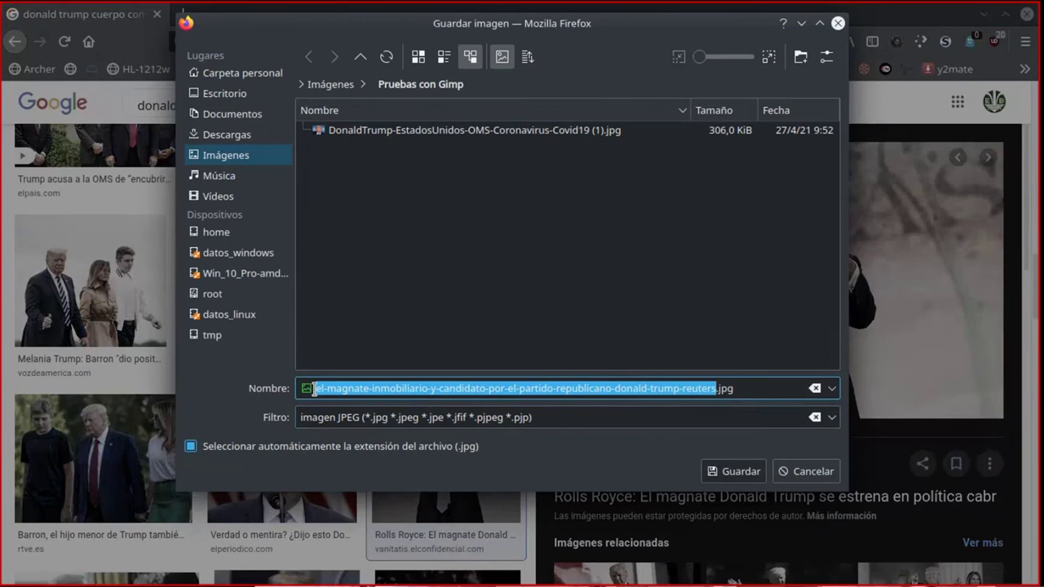
left_click(736, 468)
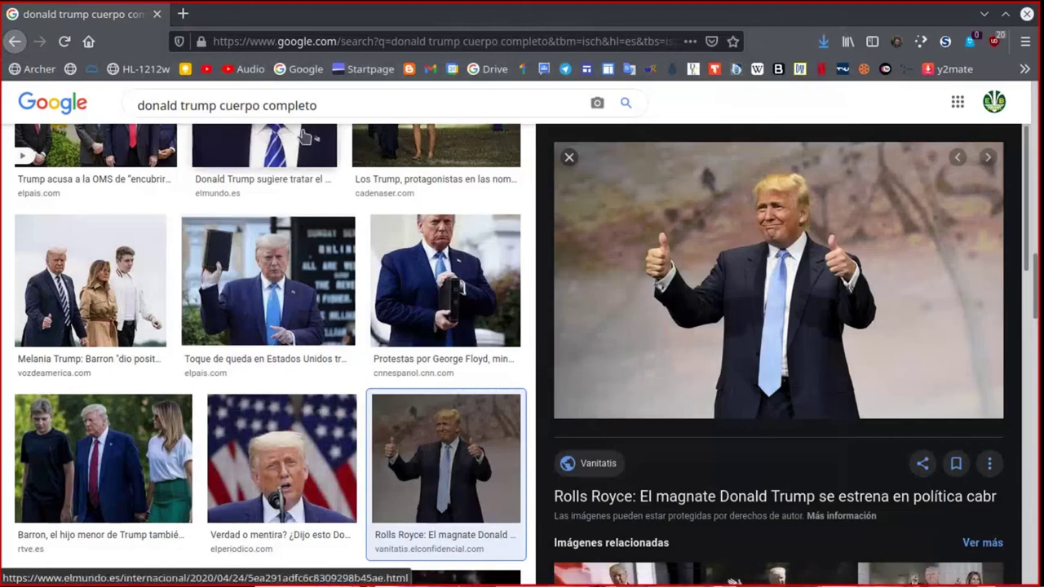
left_click_drag(326, 105, 119, 106)
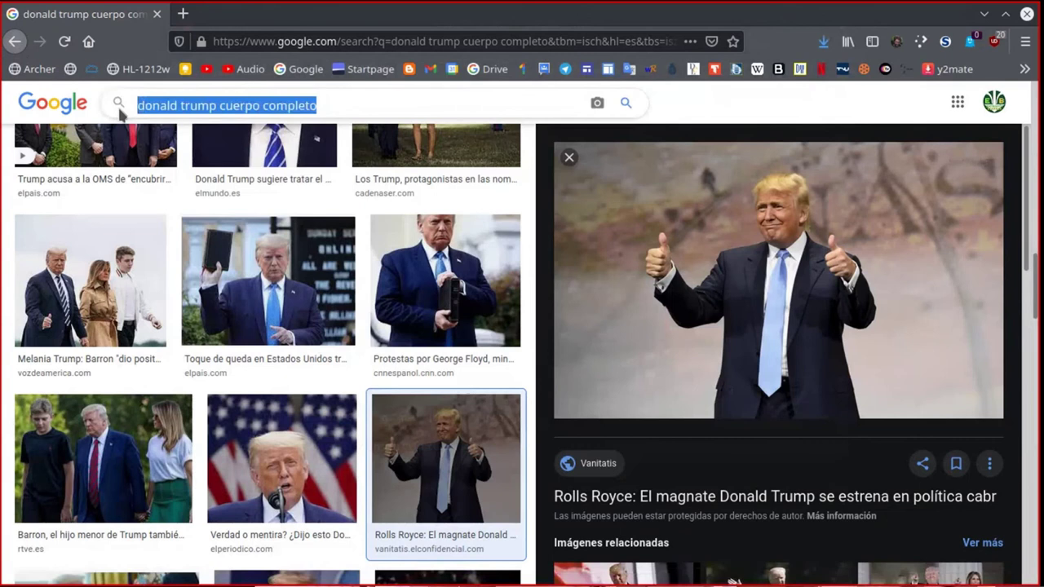
- Search images for 'bandera de uruguay' and scroll through the results
type("bandera de")
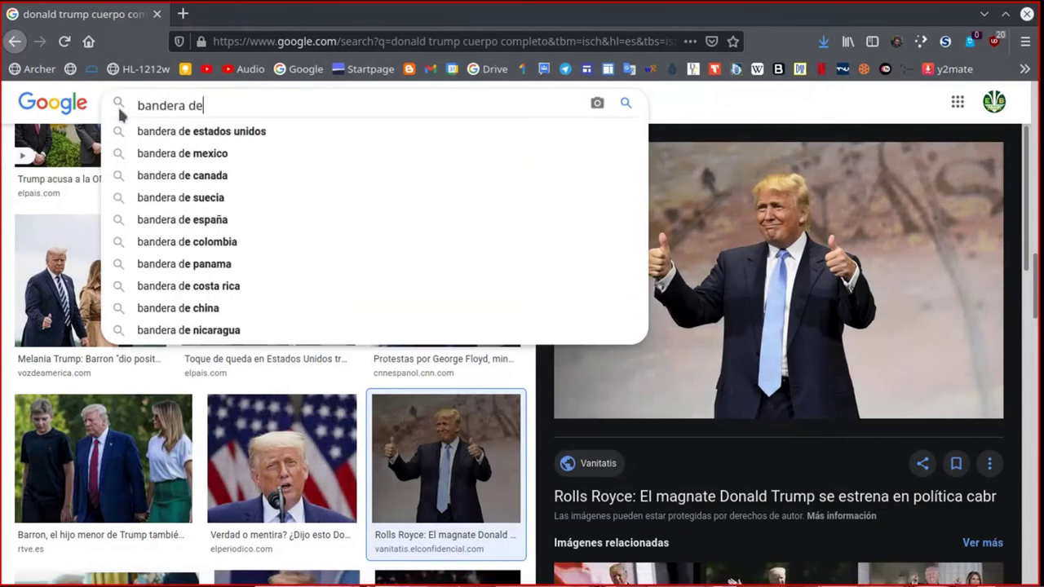
type(" francia")
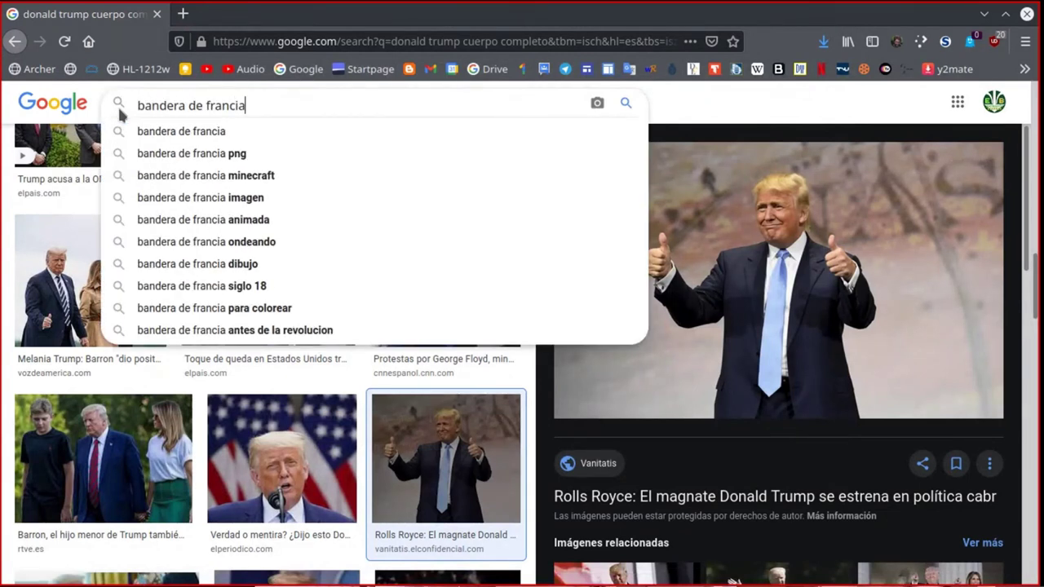
key("BackSpace")
key("BackSpace")
key("BackSpace")
key("BackSpace")
key("BackSpace")
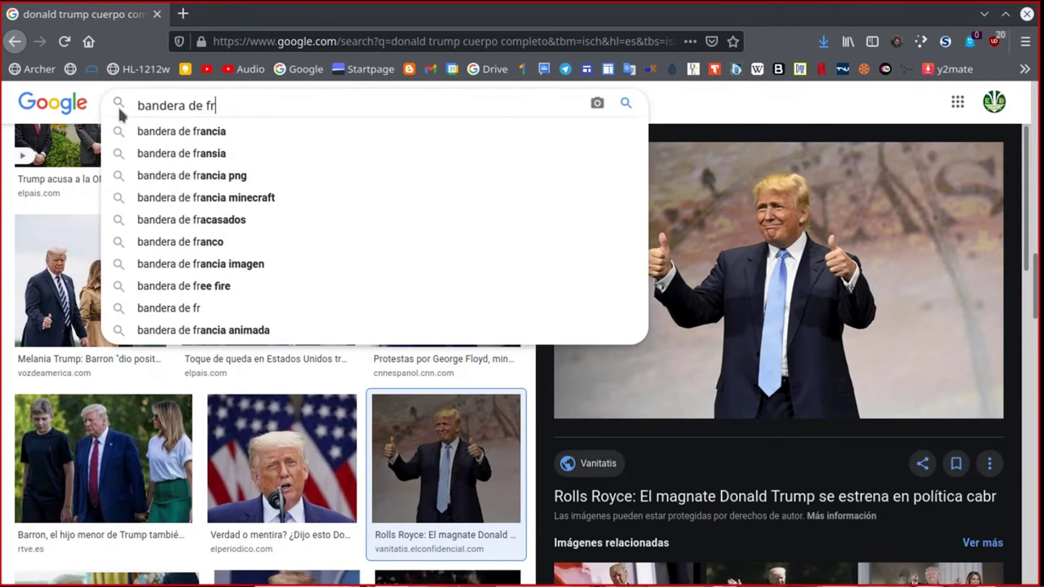
key("BackSpace")
key("BackSpace")
type("uruguay")
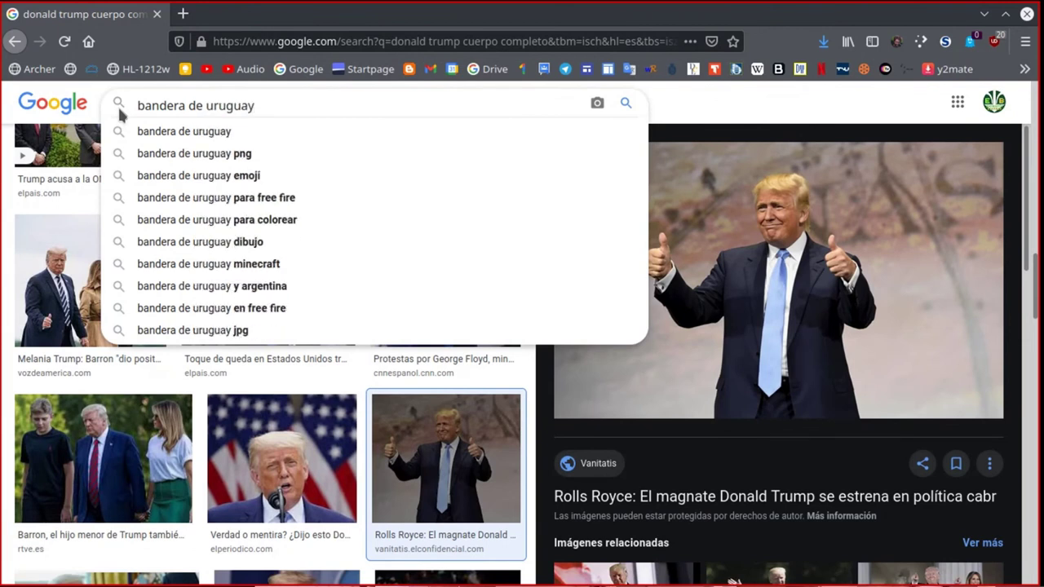
key("Return")
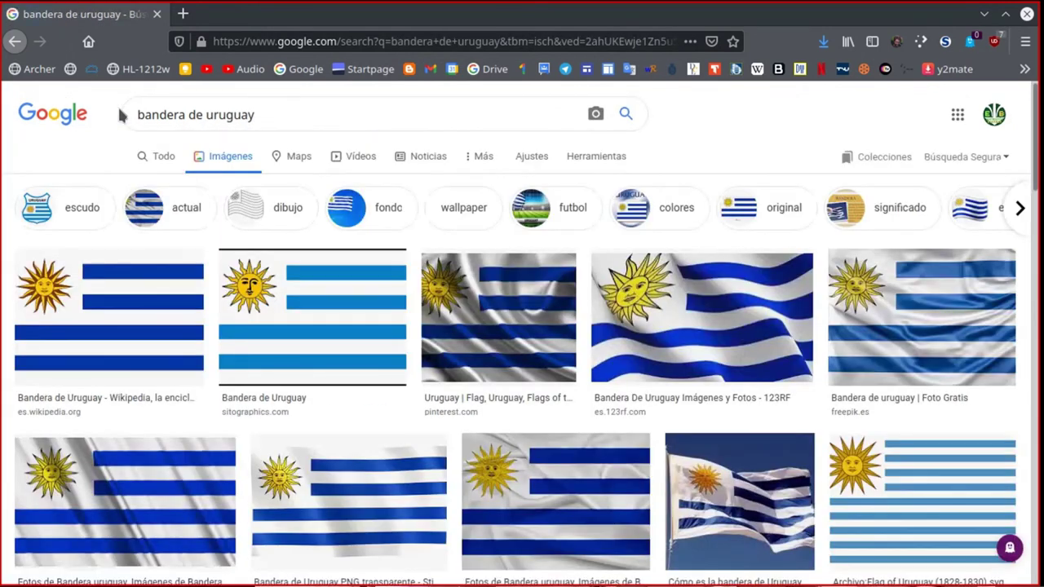
scroll(536, 260, "down", 5)
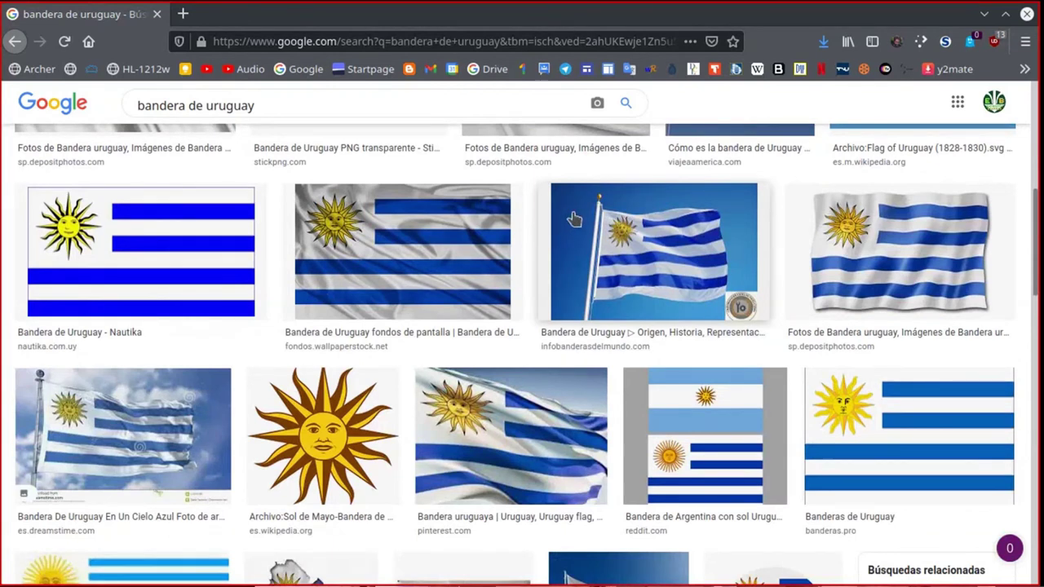
scroll(548, 327, "down", 2)
scroll(545, 324, "down", 2)
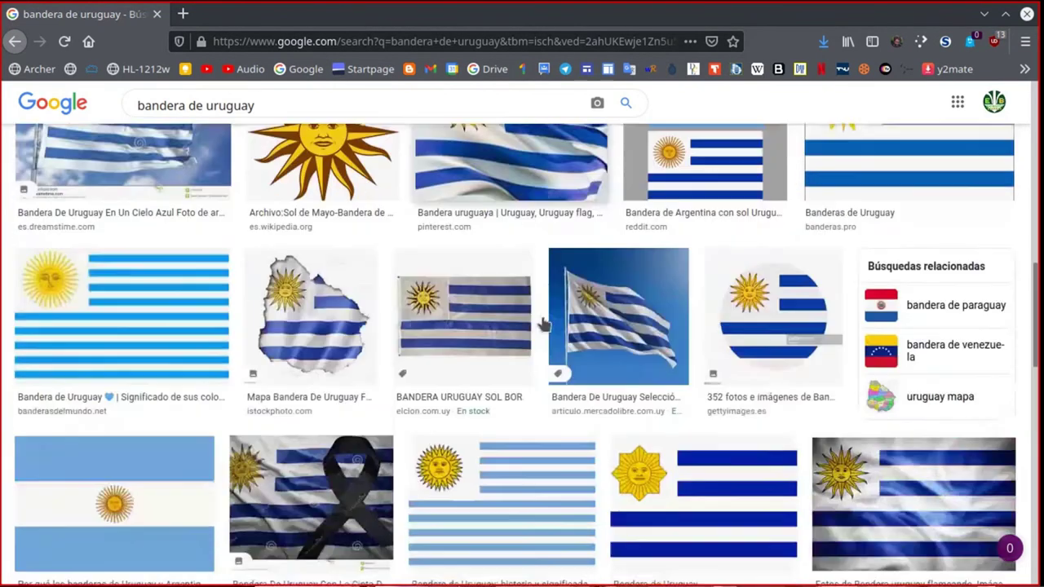
scroll(544, 324, "down", 2)
scroll(543, 325, "down", 2)
scroll(541, 325, "down", 1)
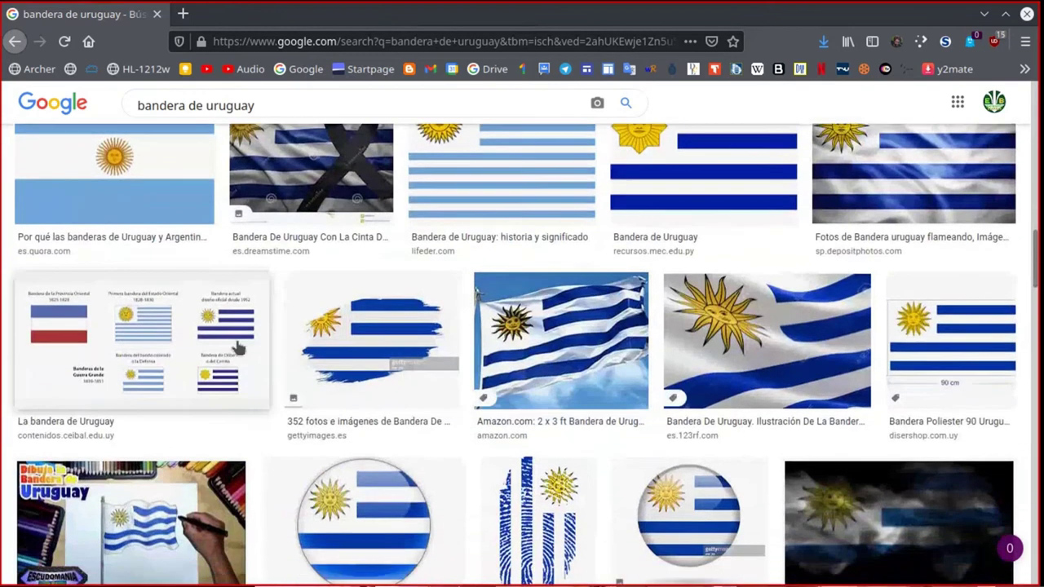
scroll(541, 324, "down", 2)
scroll(541, 325, "down", 3)
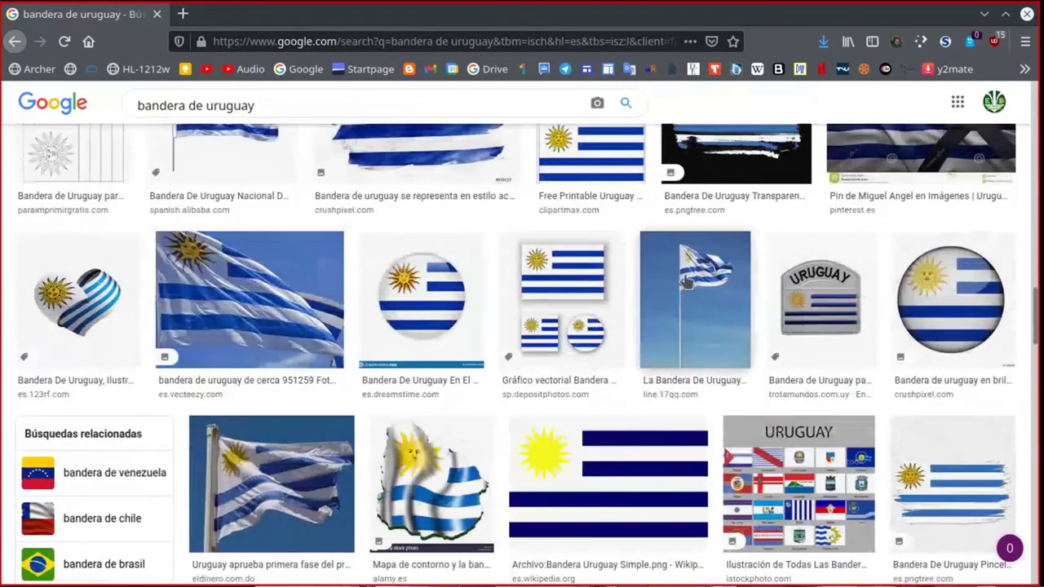
- Save the flag-on-a-pole photo as 'Bandera uruguaya' in Pruebas con Gimp
left_click(688, 282)
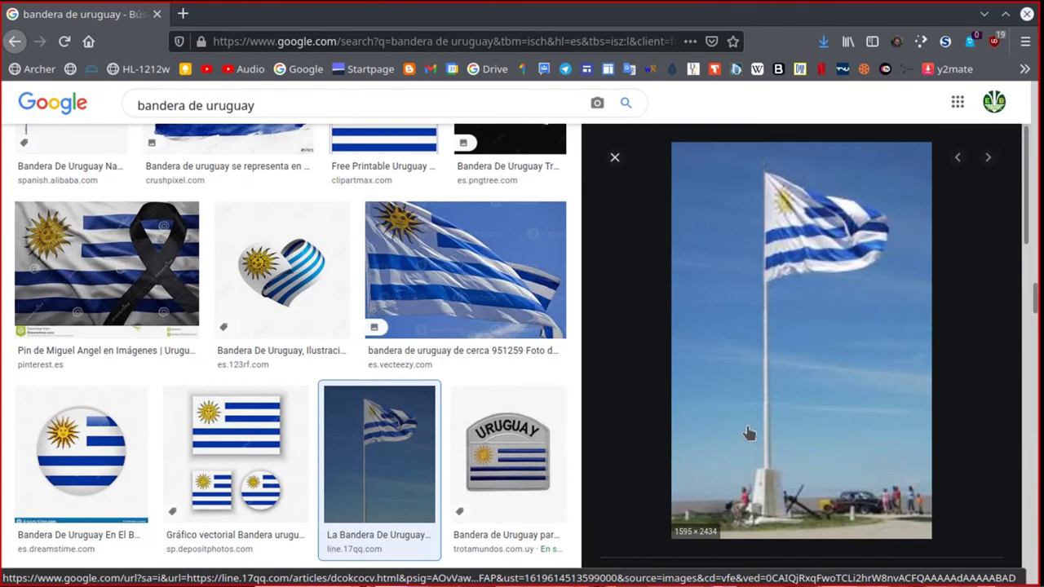
scroll(550, 362, "down", 3)
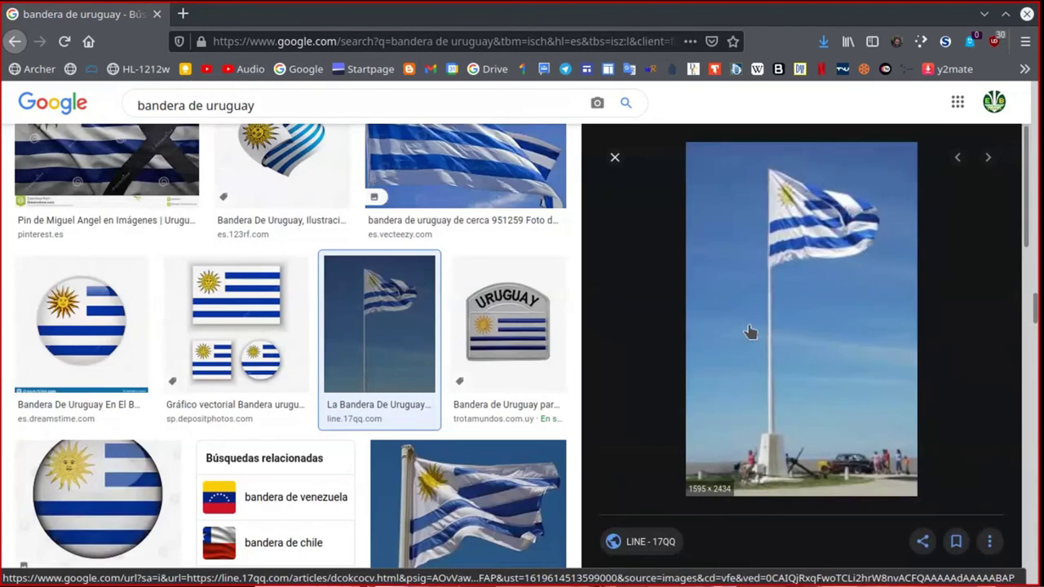
right_click(751, 333)
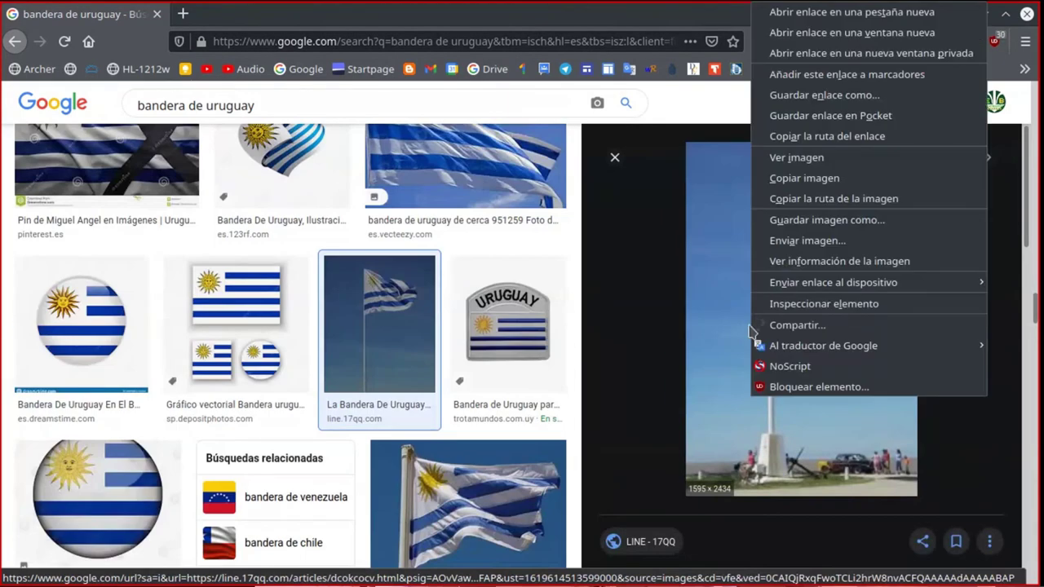
left_click(790, 221)
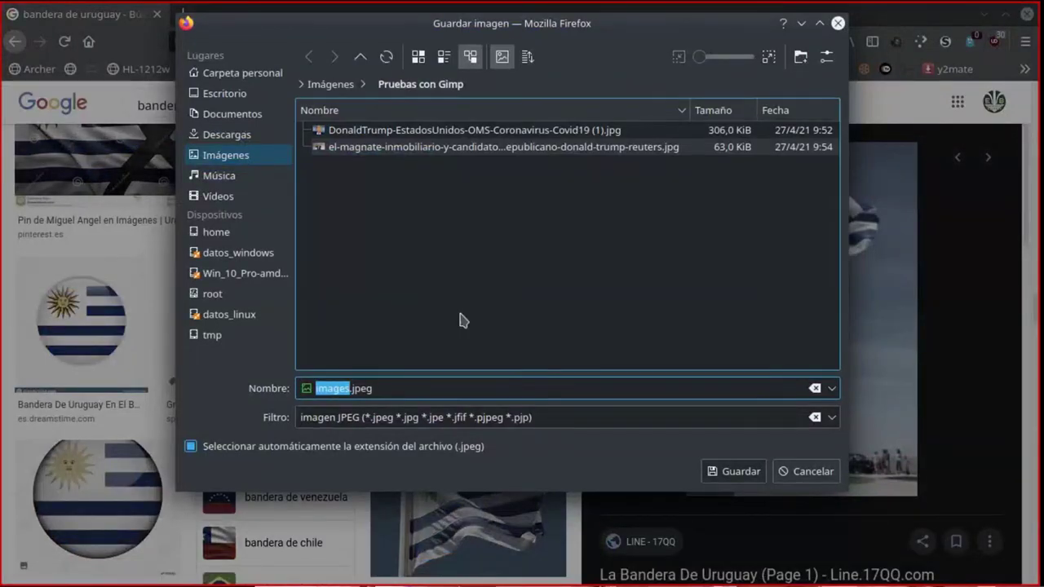
type("Bander")
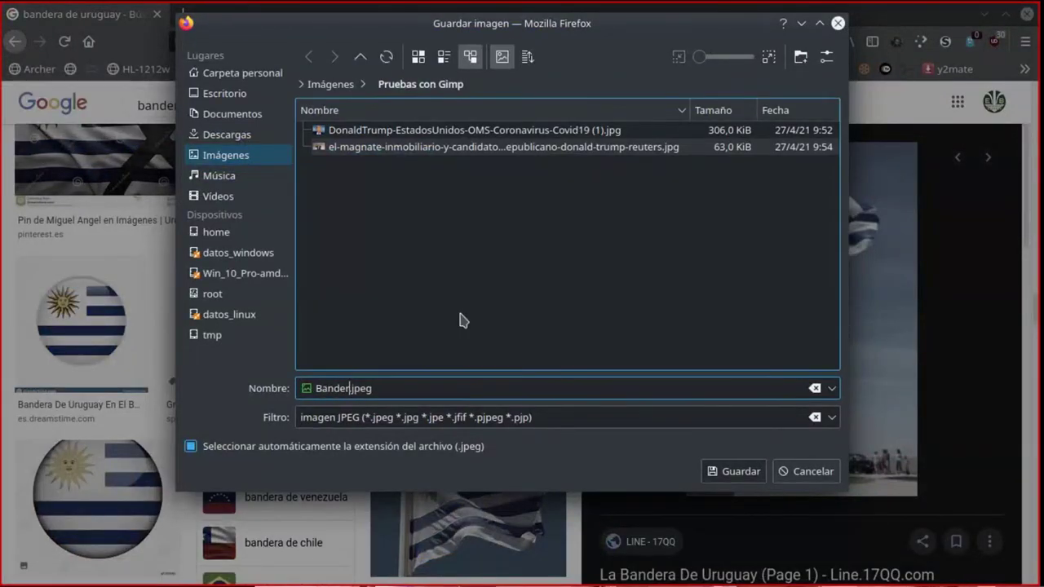
type("a uruguaya")
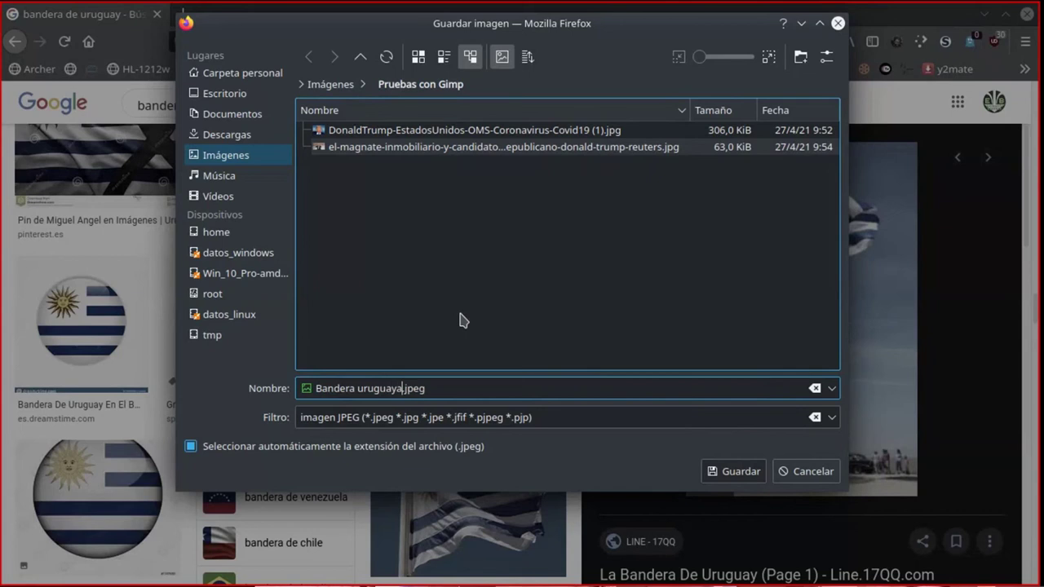
left_click(720, 471)
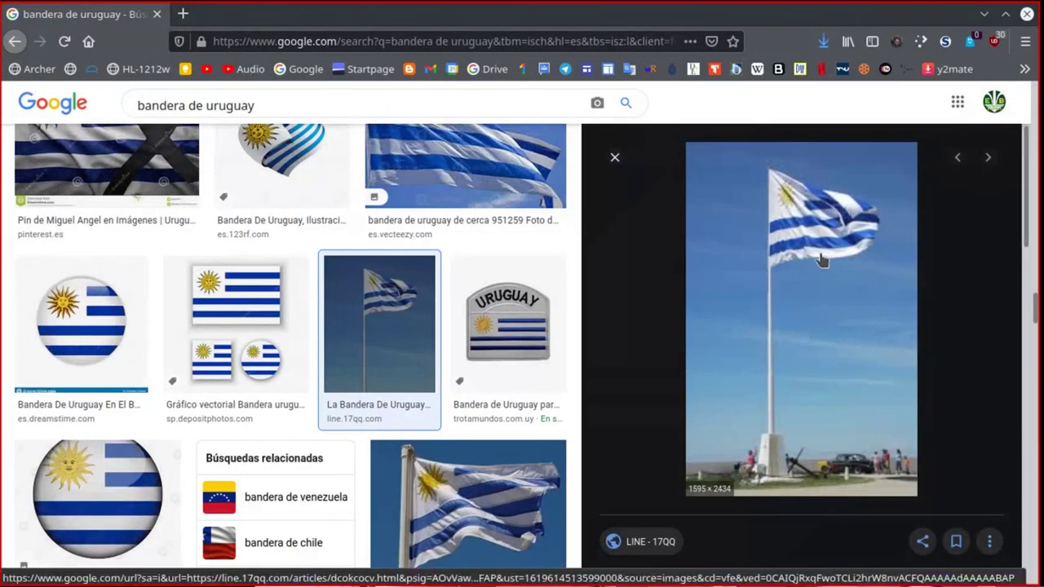
- Search for 'la luna' images restricted to large size
left_click(1034, 259)
scroll(1035, 259, "up", 10)
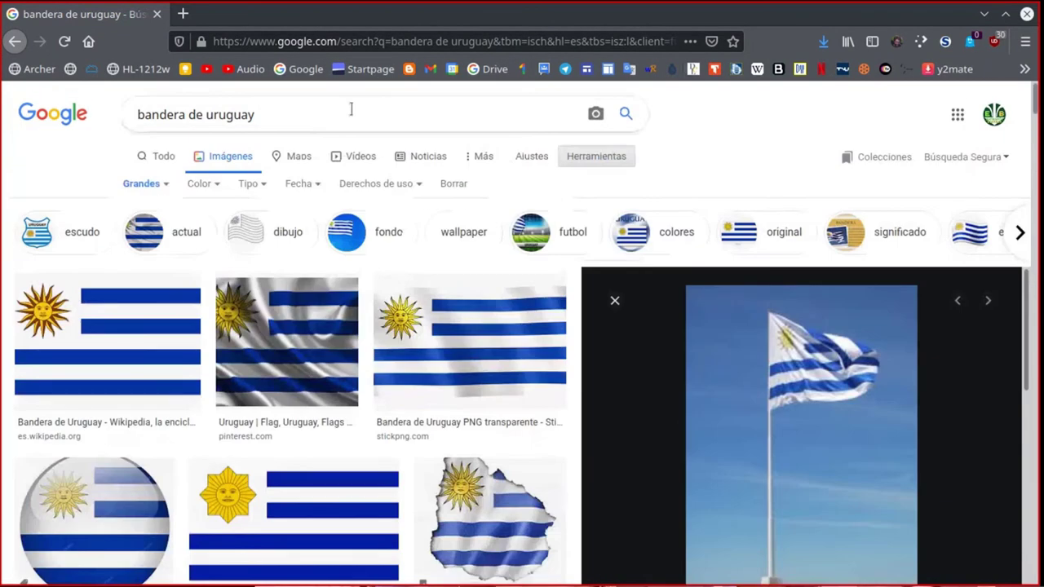
left_click_drag(251, 113, 95, 108)
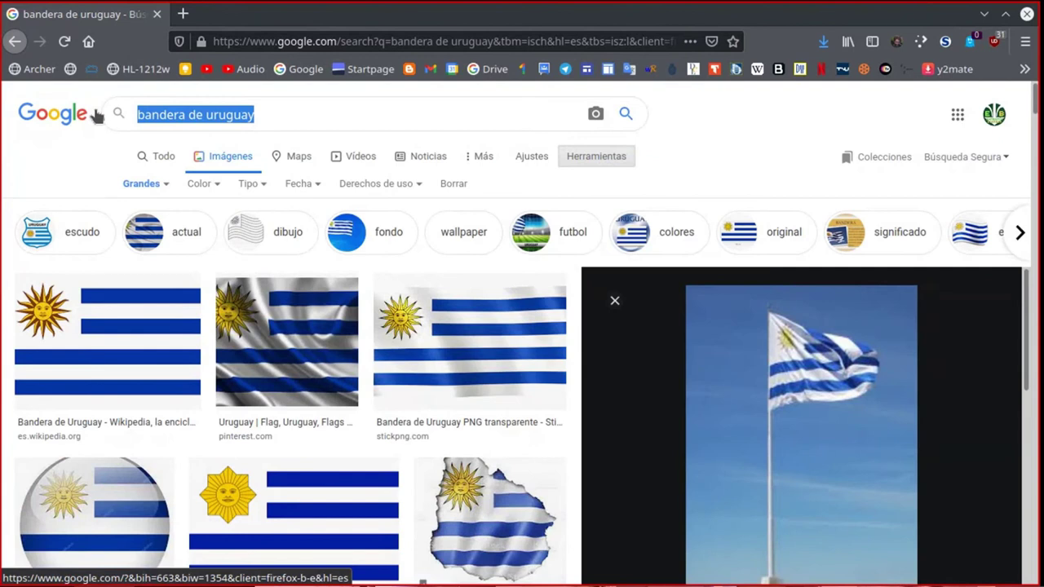
type("la luna")
key("Return")
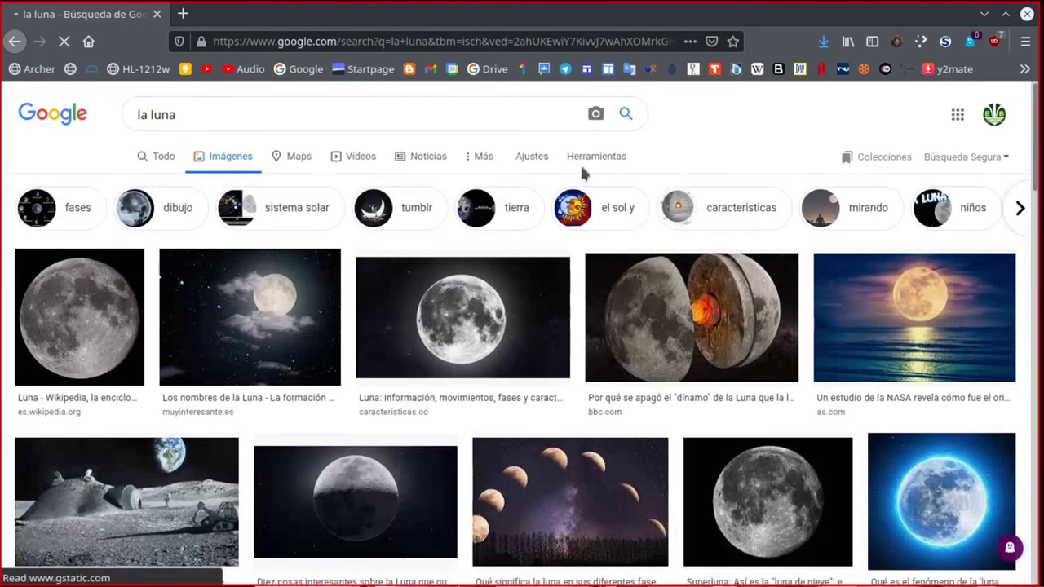
left_click(581, 166)
left_click(154, 185)
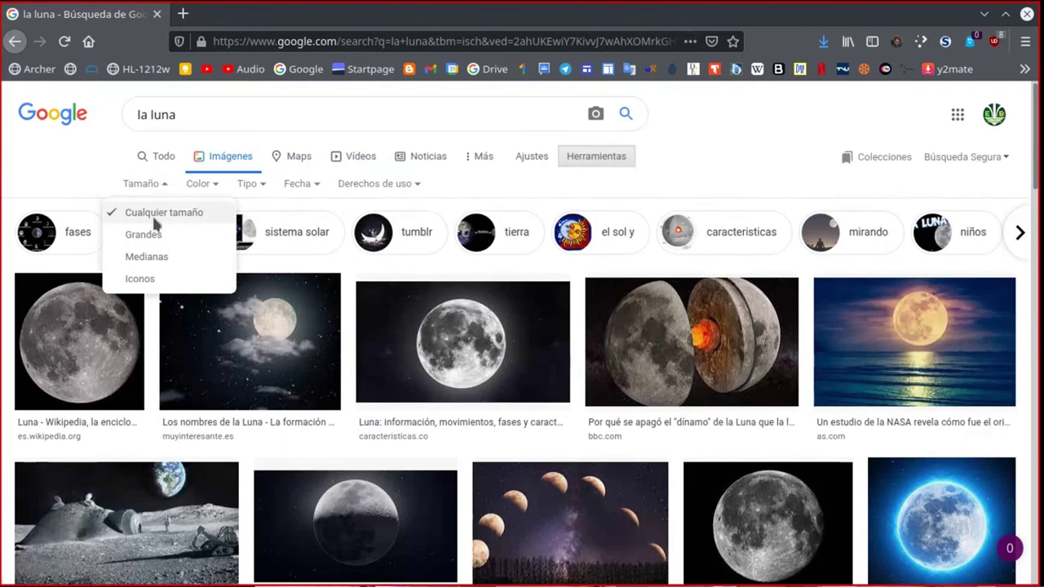
left_click(145, 235)
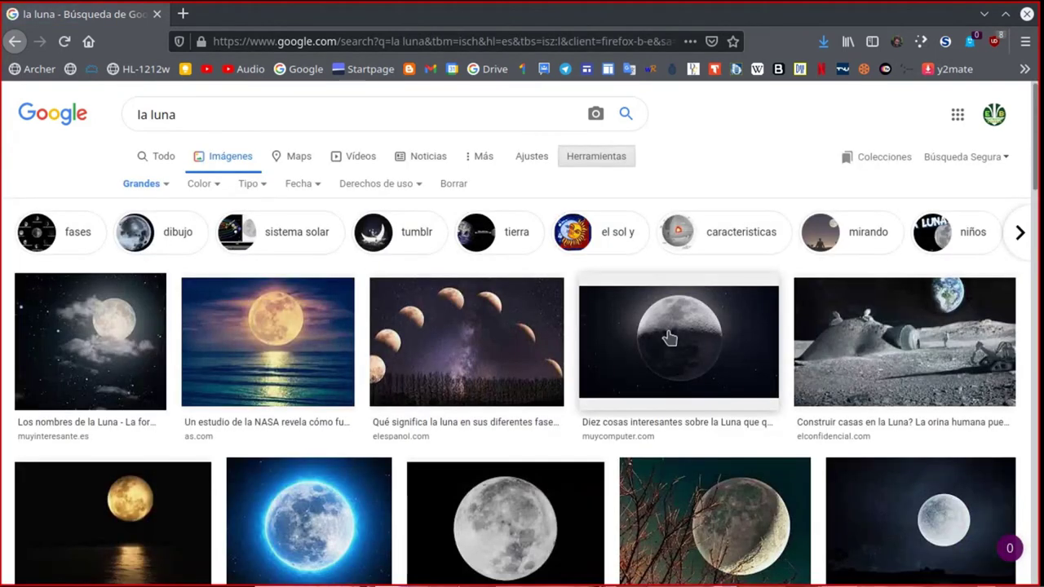
- Save the astronaut moon-base picture as campo-base-luna-nasa-1912567.jpg in Pruebas con Gimp
scroll(669, 338, "down", 2)
scroll(669, 339, "down", 2)
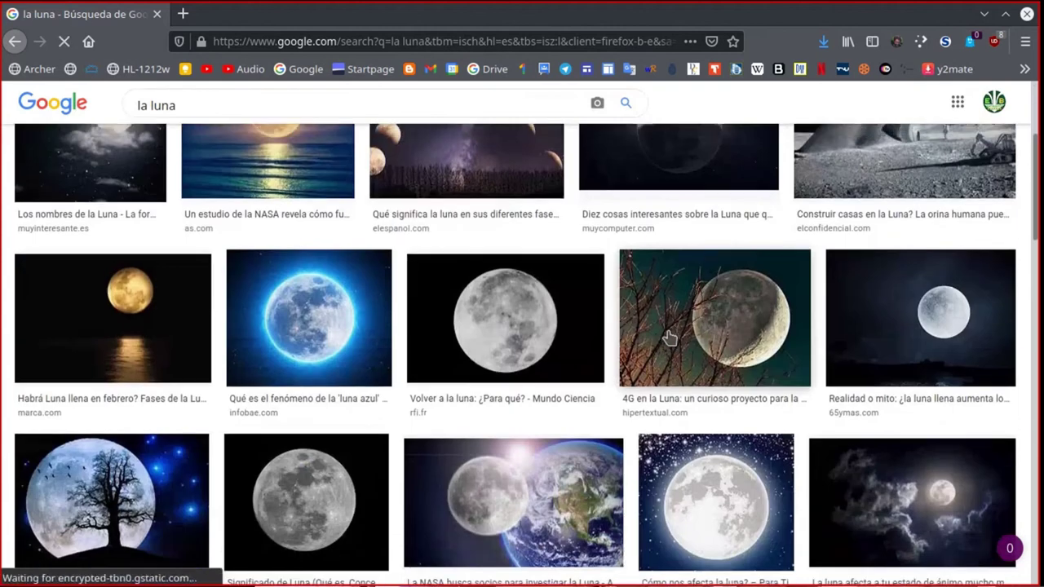
scroll(669, 339, "down", 3)
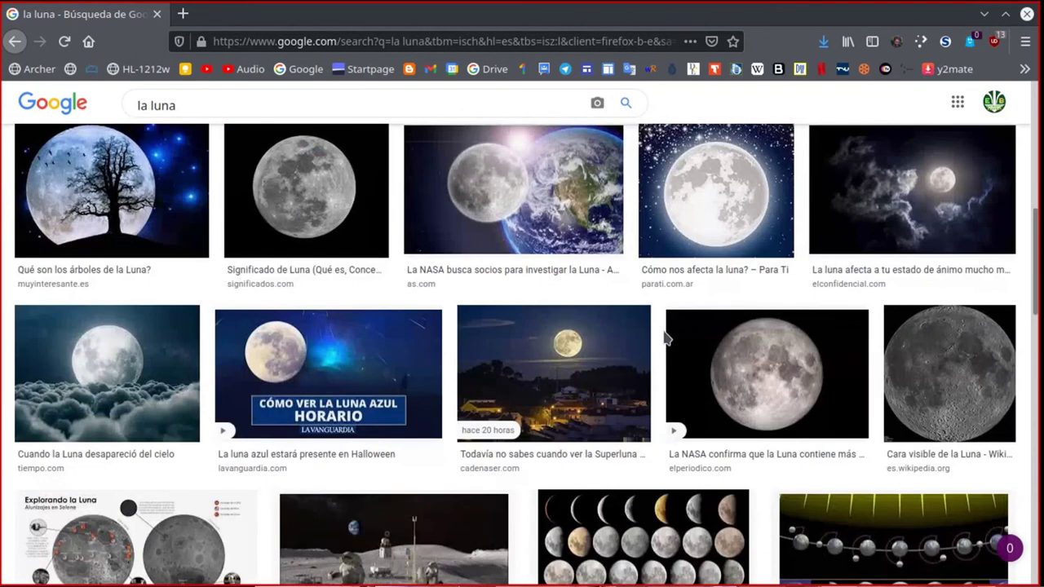
scroll(664, 337, "down", 2)
scroll(665, 337, "down", 1)
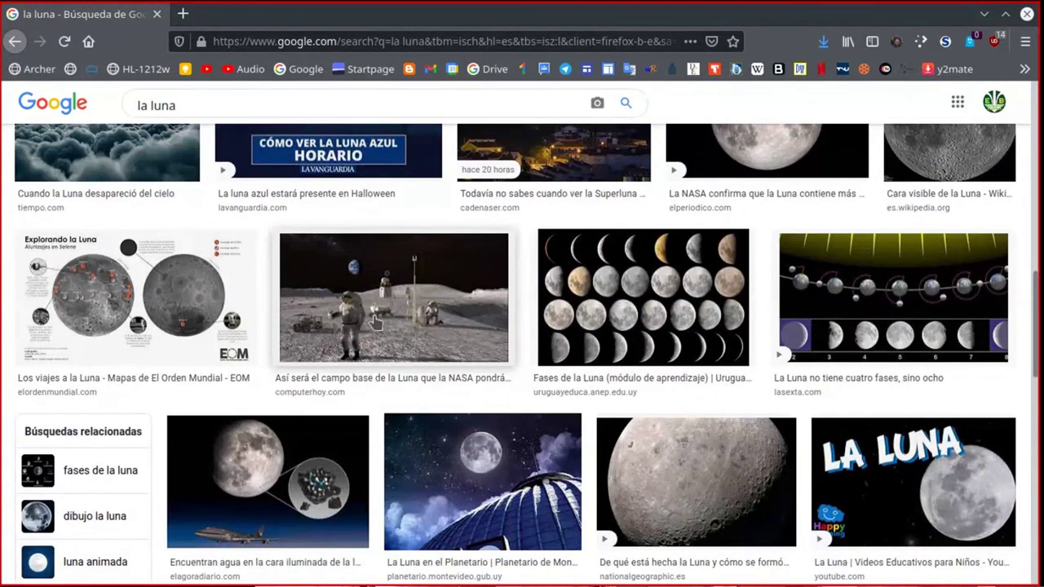
left_click(378, 324)
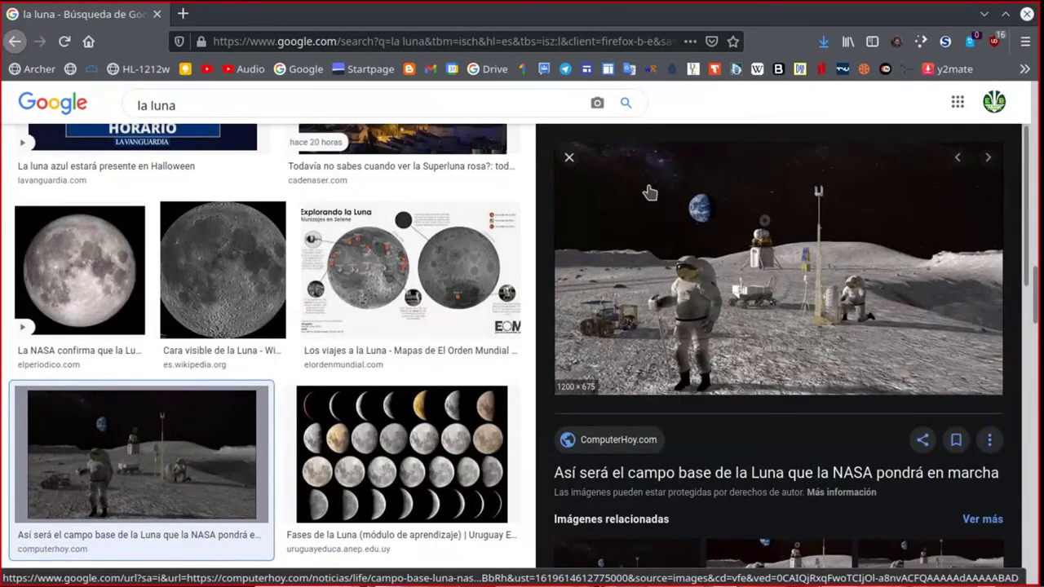
right_click(725, 228)
left_click(765, 220)
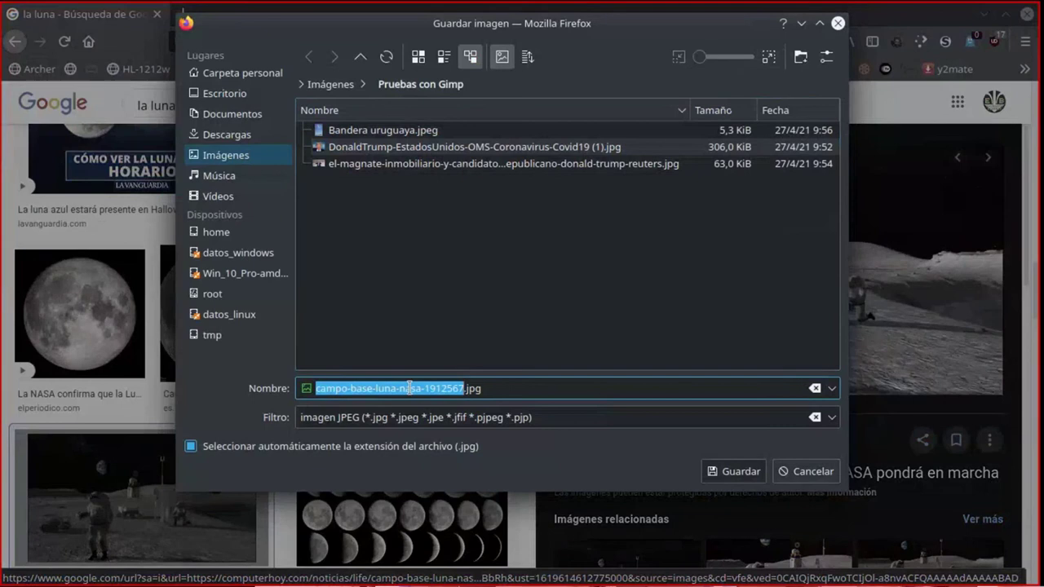
left_click(729, 473)
- Open the moon-base picture in Gwenview and browse the three saved images
left_click(280, 130)
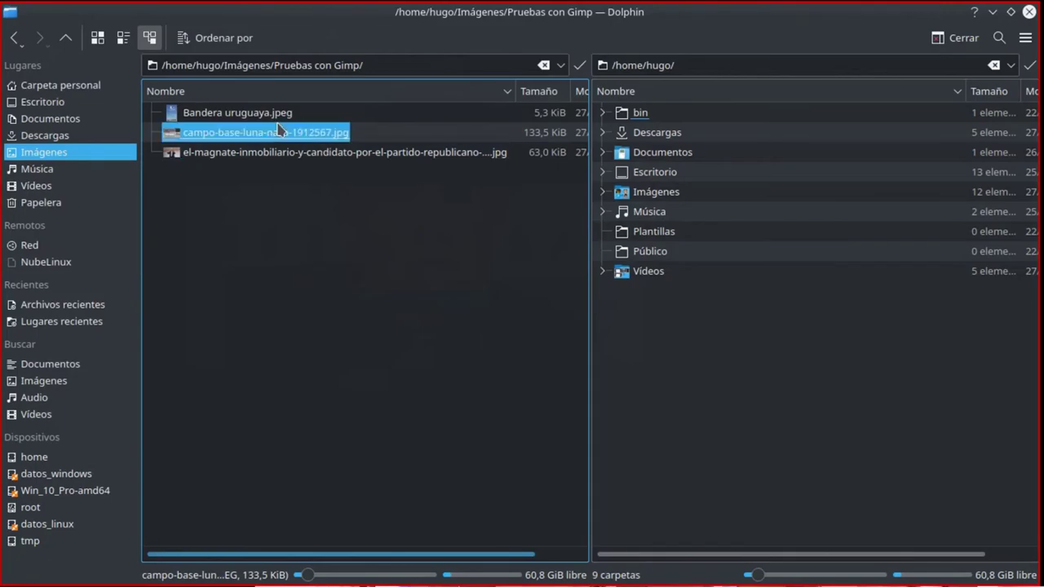
double_click(278, 126)
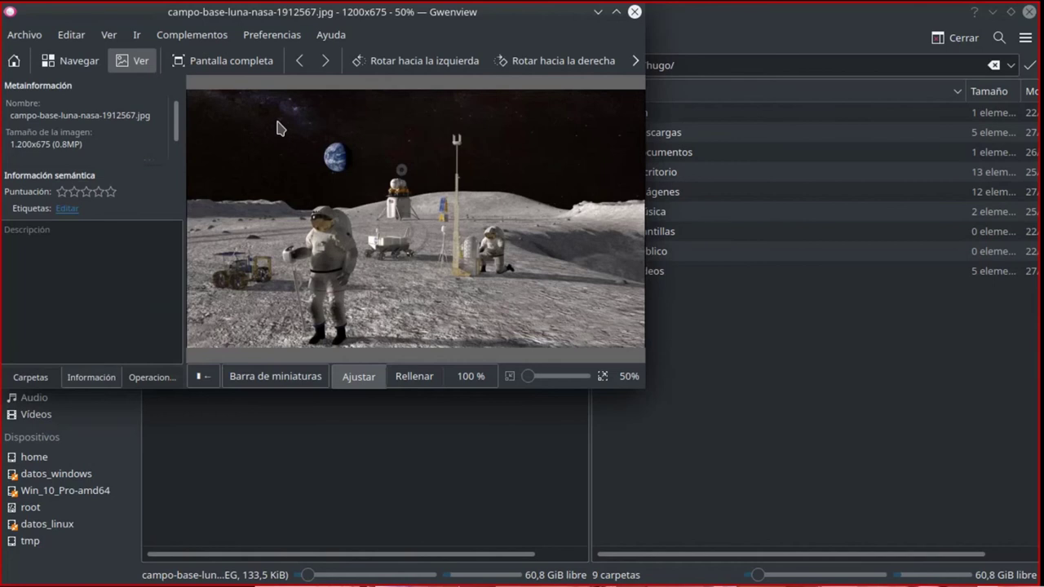
scroll(276, 124, "up", 1)
scroll(276, 121, "down", 1)
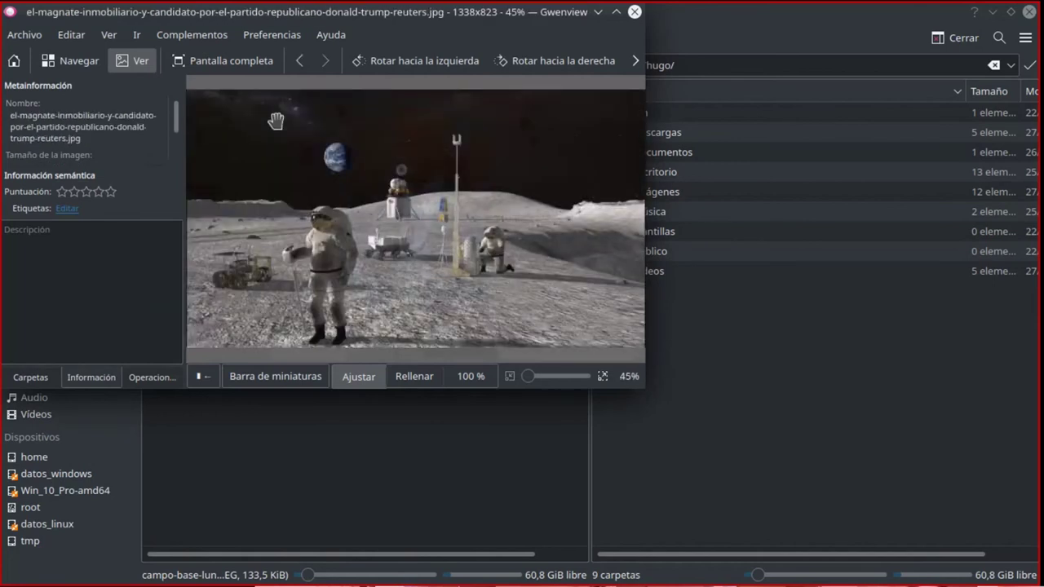
scroll(276, 121, "down", 1)
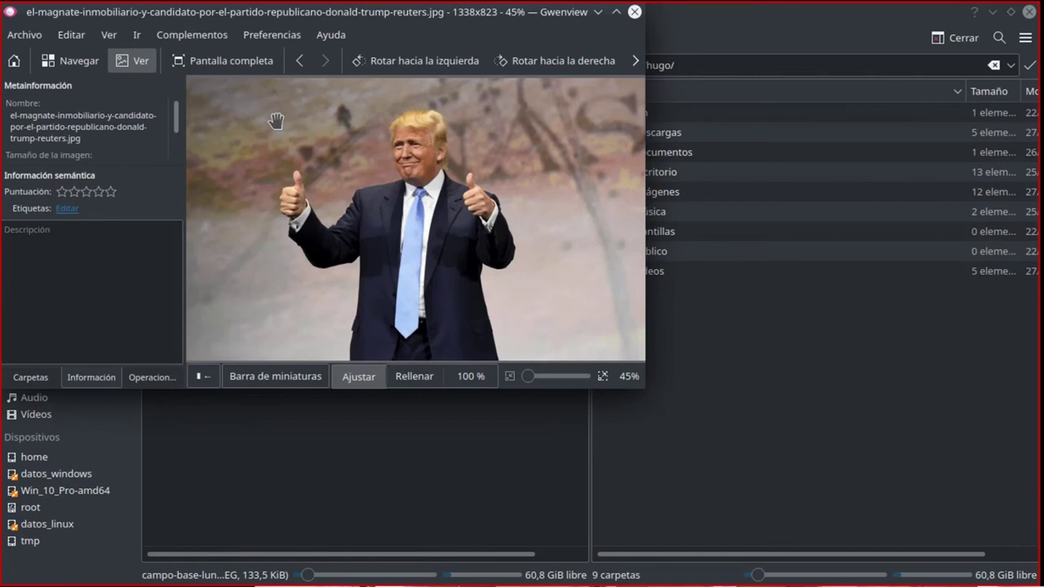
scroll(276, 120, "up", 1)
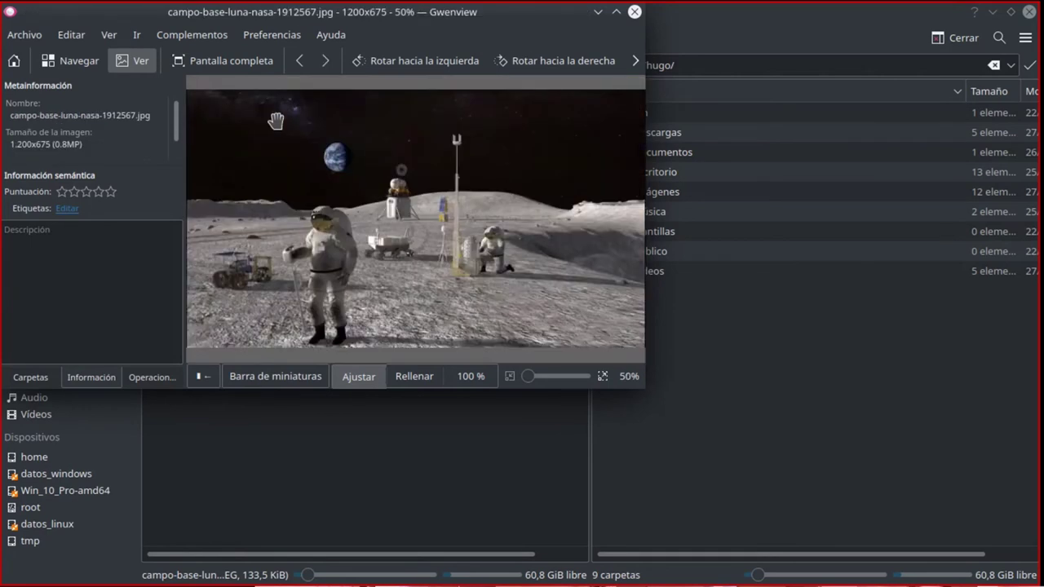
scroll(276, 121, "up", 1)
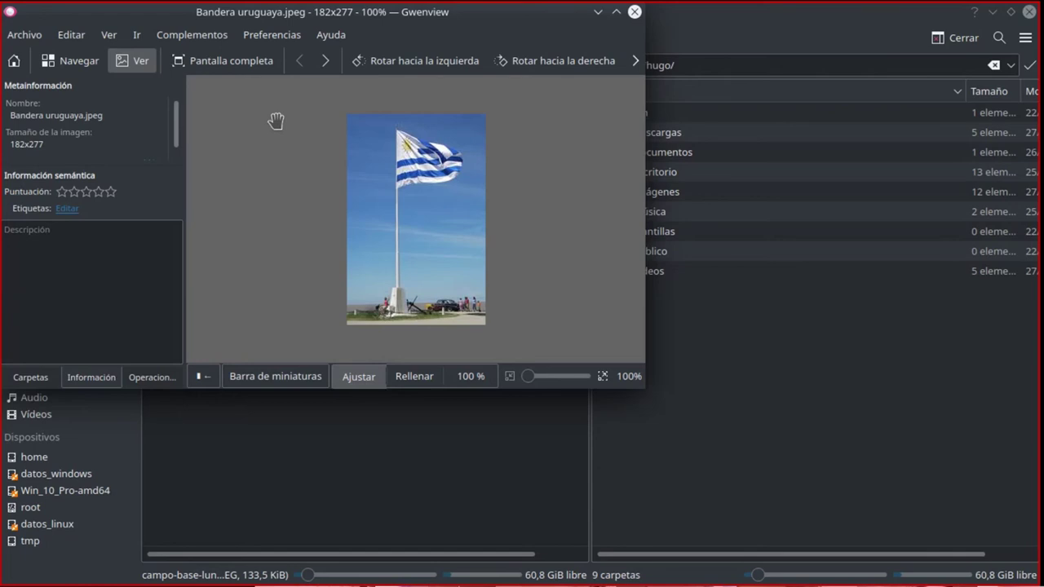
- Close Gwenview, clear the Dolphin selection and bring GIMP to the front
left_click(633, 12)
left_click(342, 219)
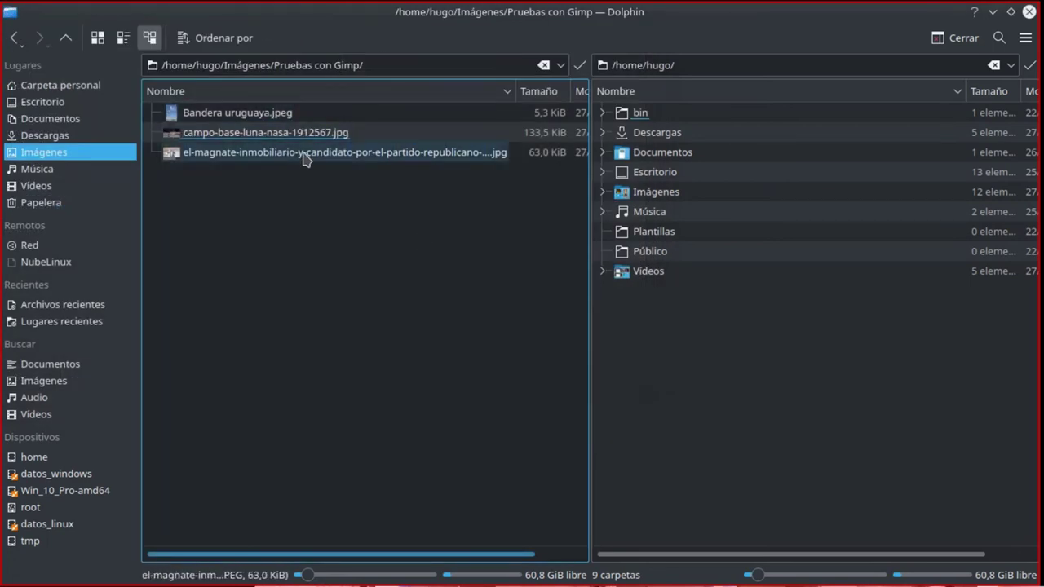
left_click(351, 571)
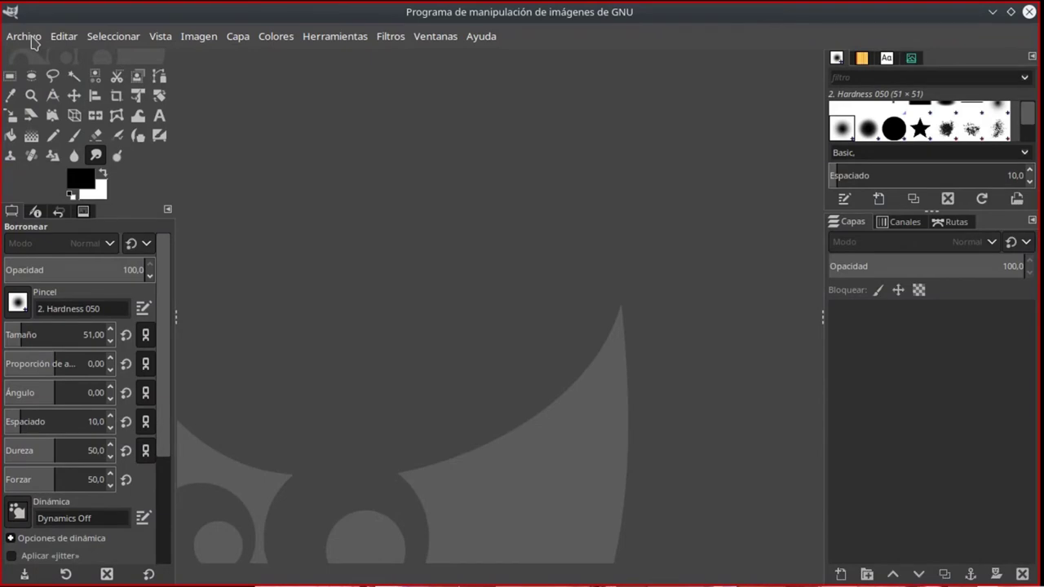
- Open the el-magnate thumbs-up photo from Imágenes > Pruebas con Gimp via Abrir como capas
left_click(33, 41)
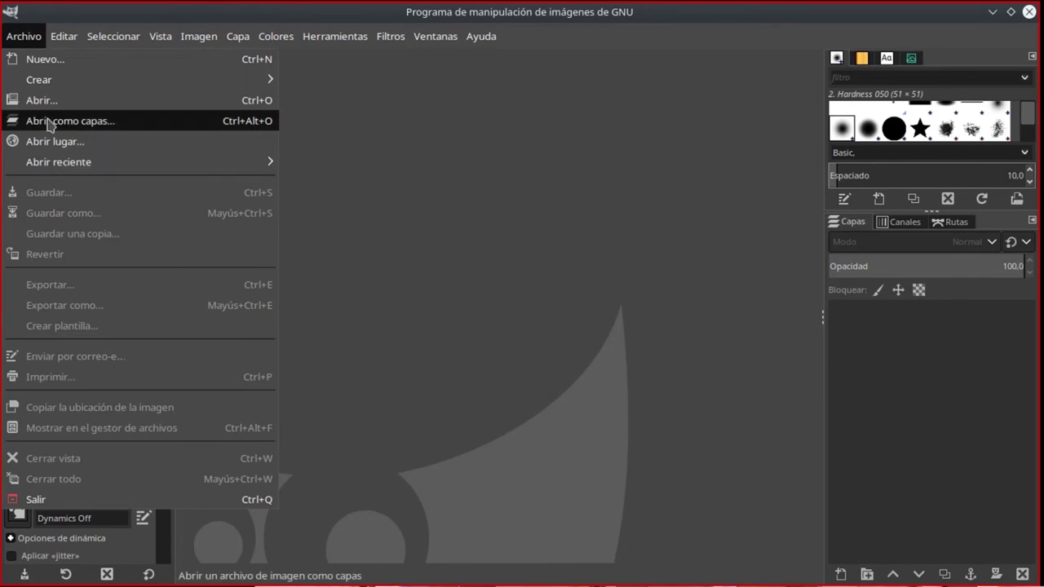
left_click(77, 122)
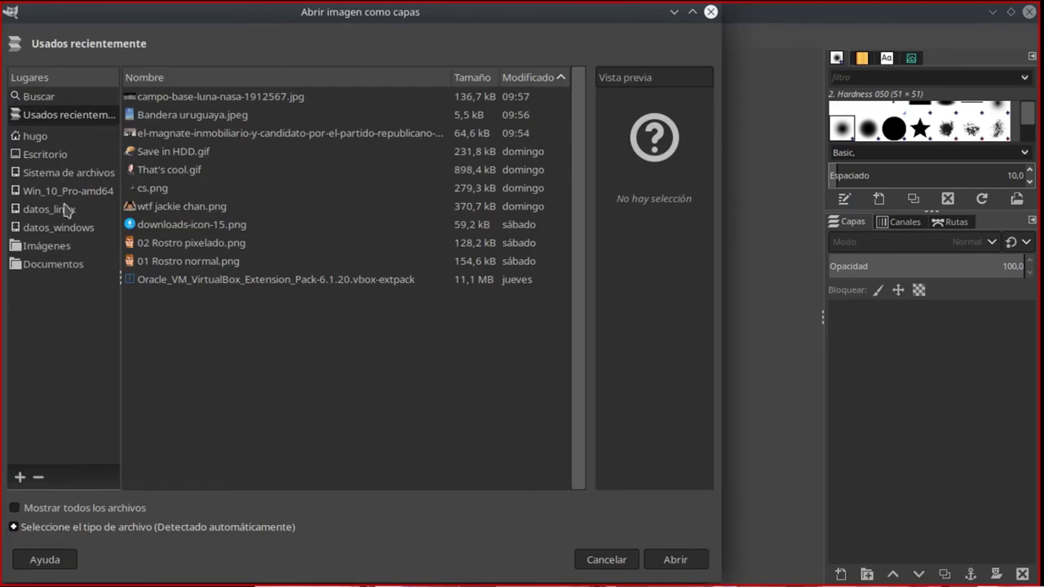
left_click(63, 246)
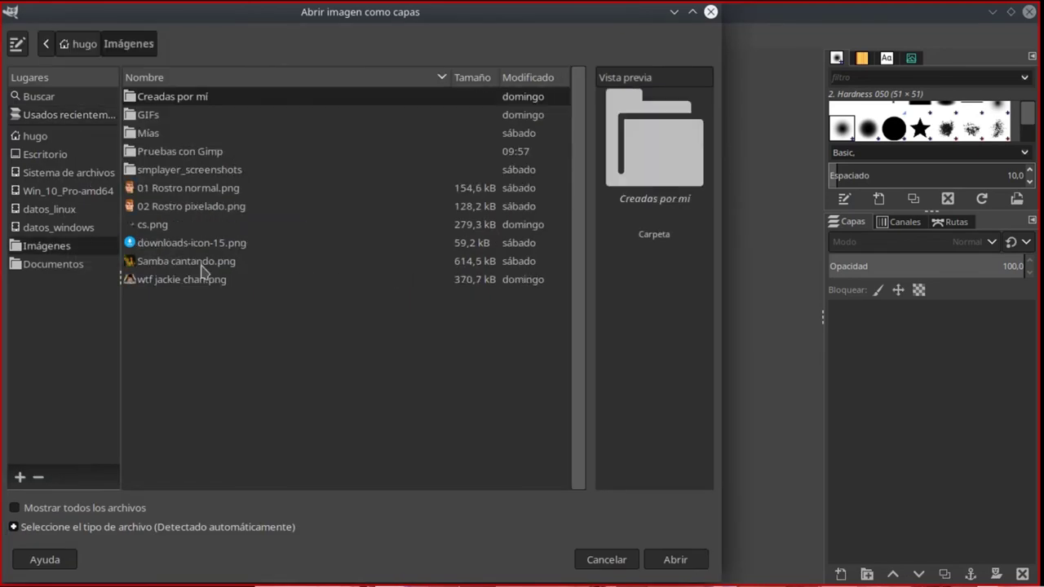
left_click(163, 156)
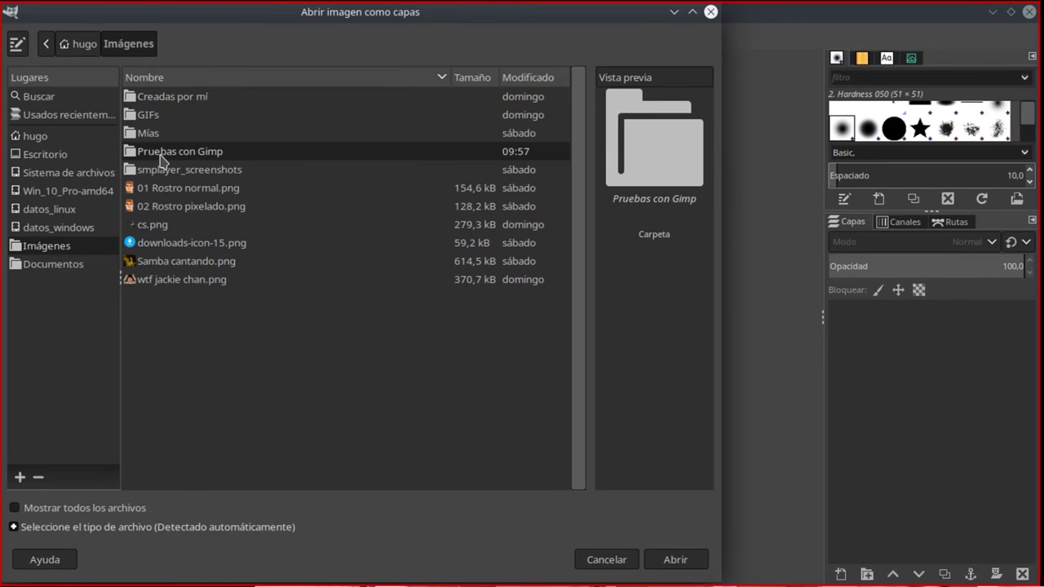
double_click(162, 156)
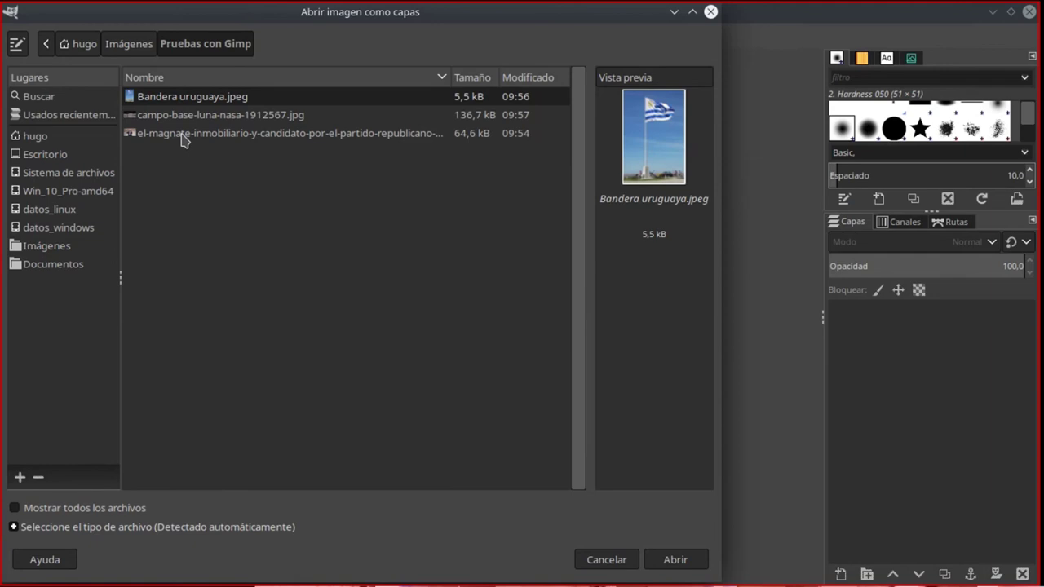
left_click(185, 139)
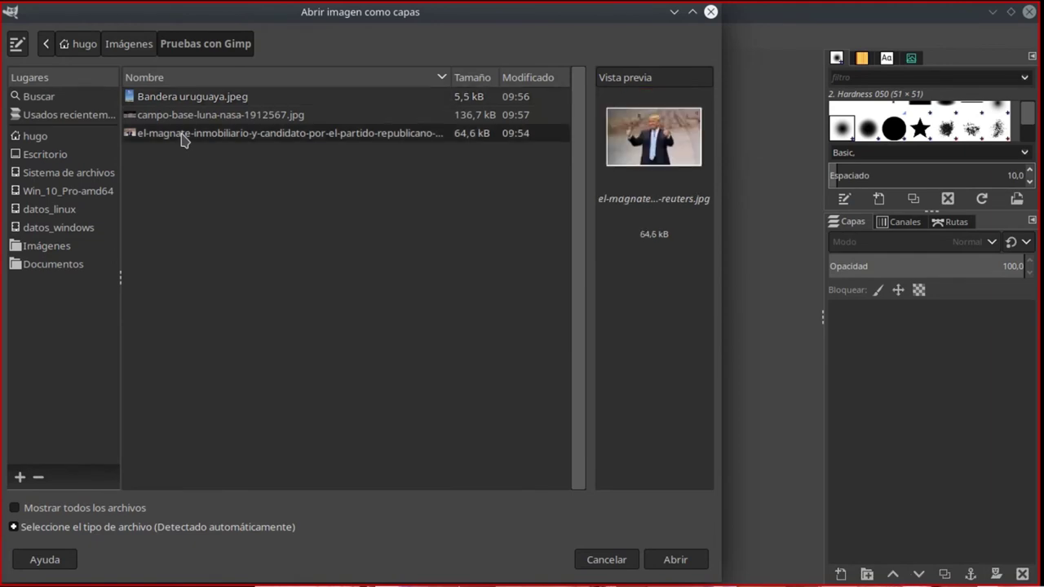
double_click(185, 141)
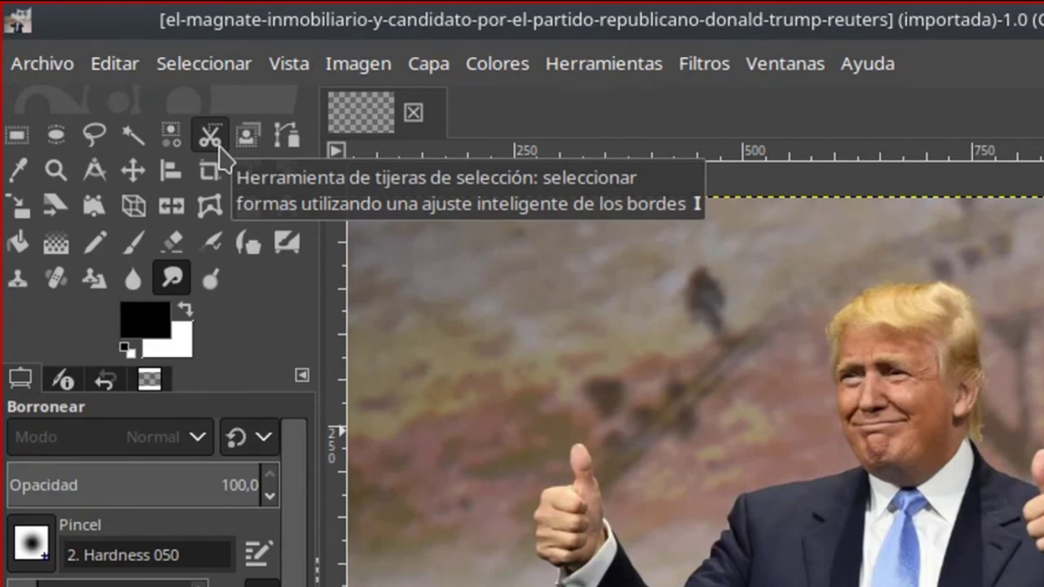
- Choose the Scissors Select tool and zoom in on the raised thumb
left_click(210, 136)
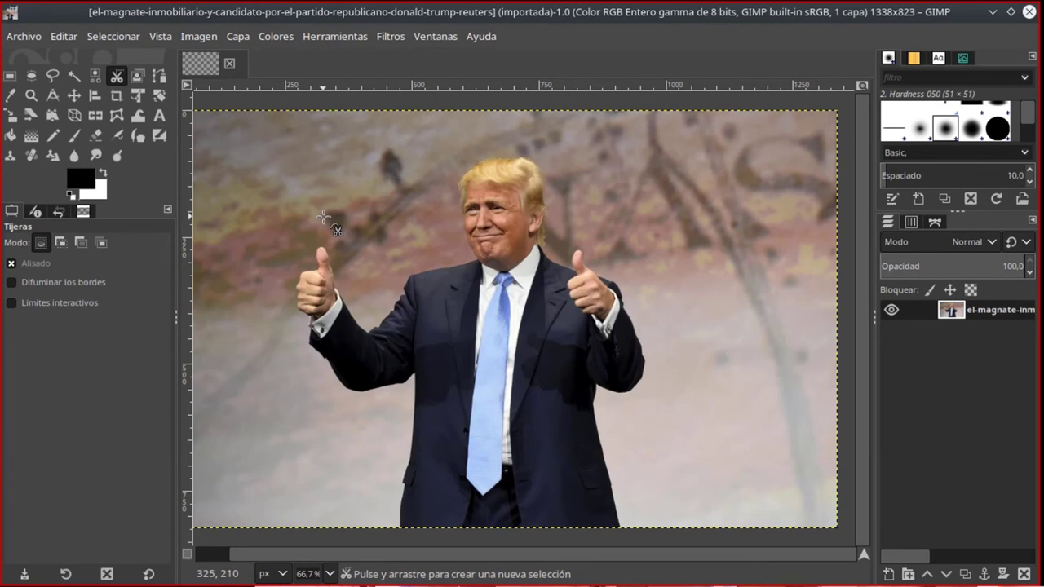
key("ctrl")
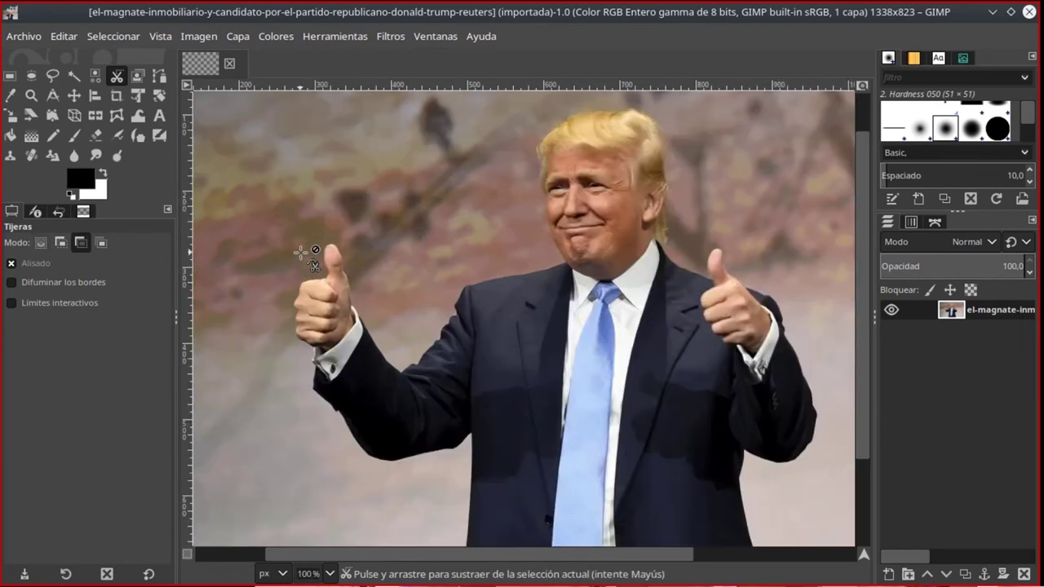
scroll(300, 253, "up", 1, "ctrl")
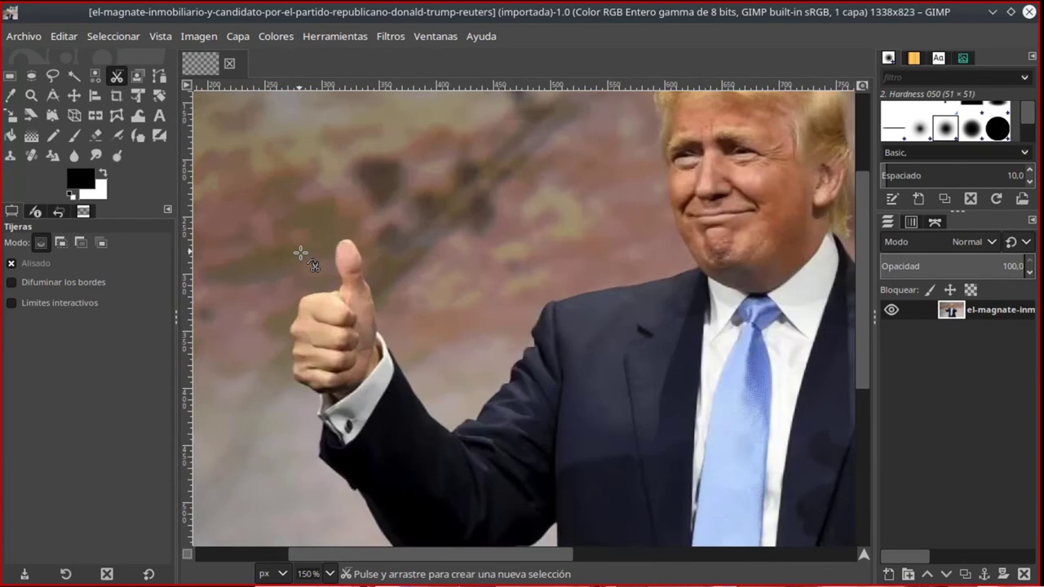
scroll(300, 253, "down", 1, "ctrl")
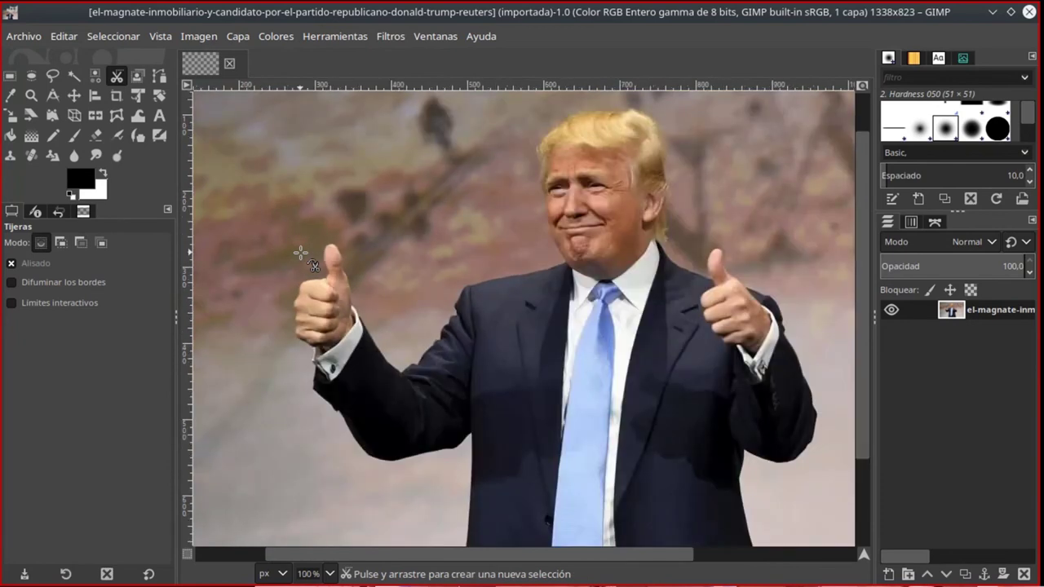
scroll(301, 253, "up", 1, "ctrl")
scroll(300, 253, "up", 1, "ctrl")
scroll(300, 253, "down", 1, "ctrl")
scroll(301, 253, "down", 1, "ctrl")
scroll(301, 253, "up", 1, "ctrl")
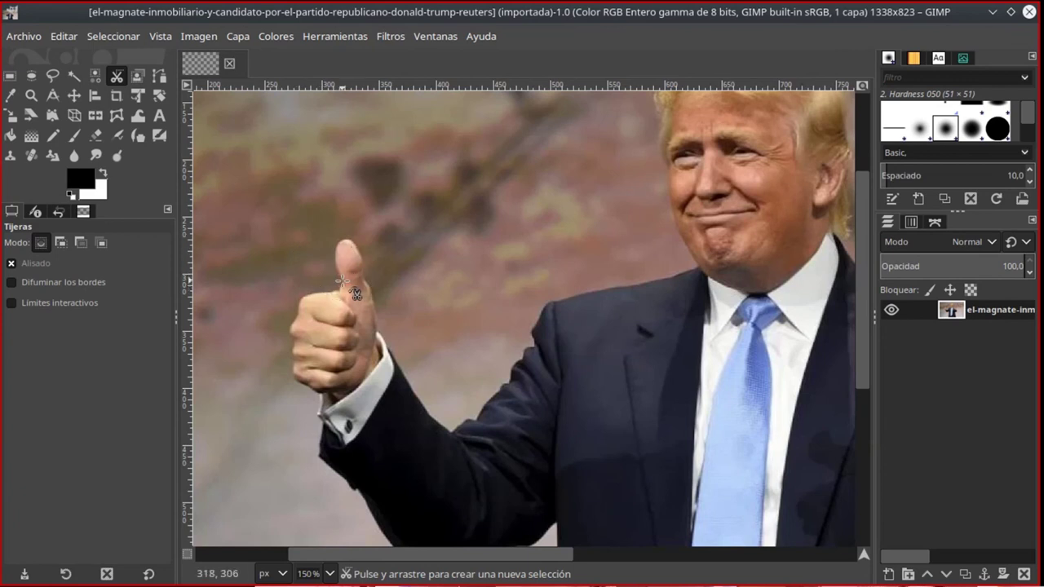
scroll(342, 281, "up", 1, "ctrl")
scroll(342, 281, "up", 1, "ctrl")
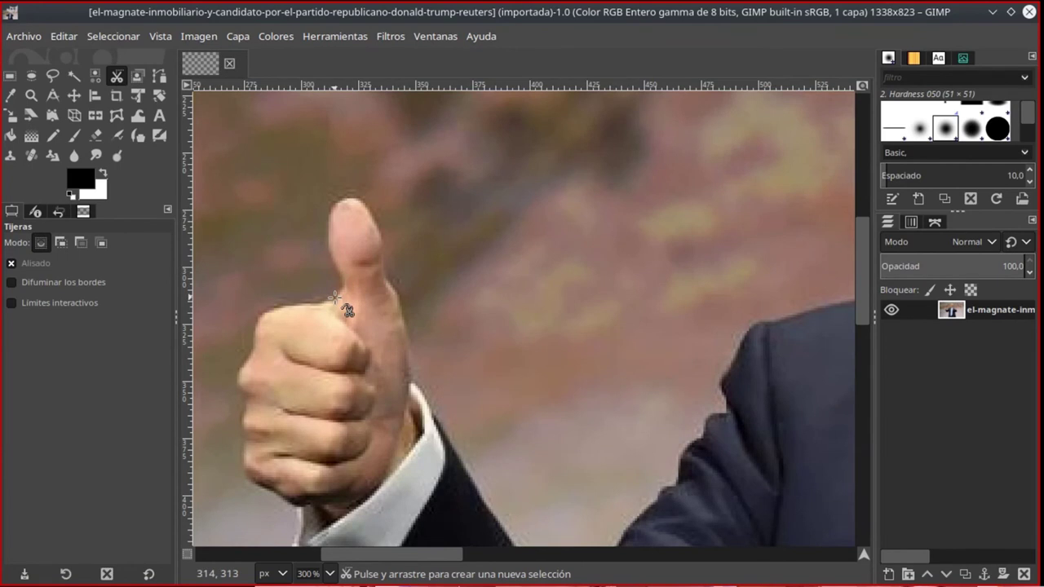
- Place scissors points around the thumb and down the hand past the shirt cuff
left_click(334, 299)
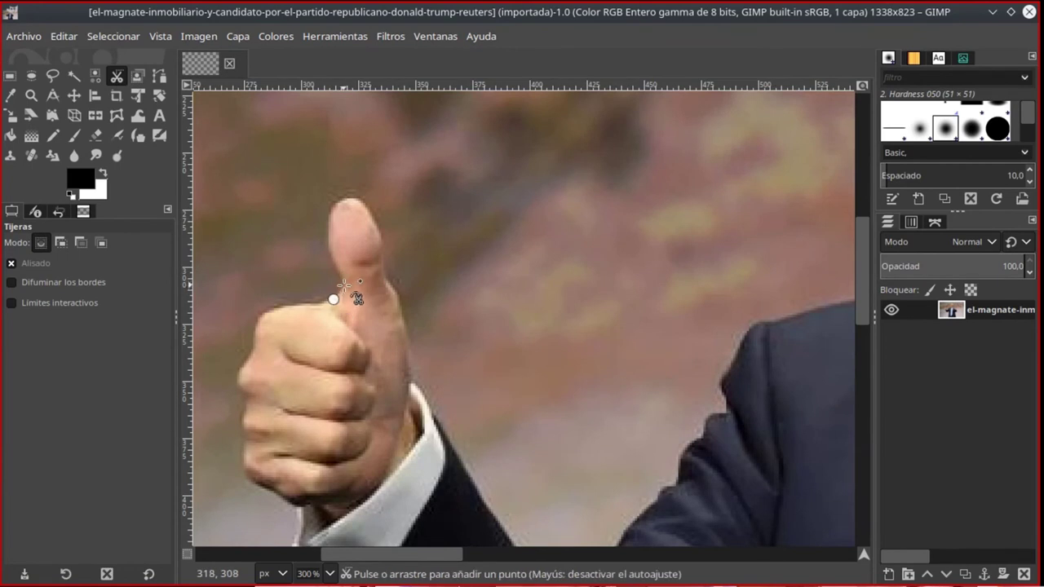
left_click(345, 283)
left_click(330, 259)
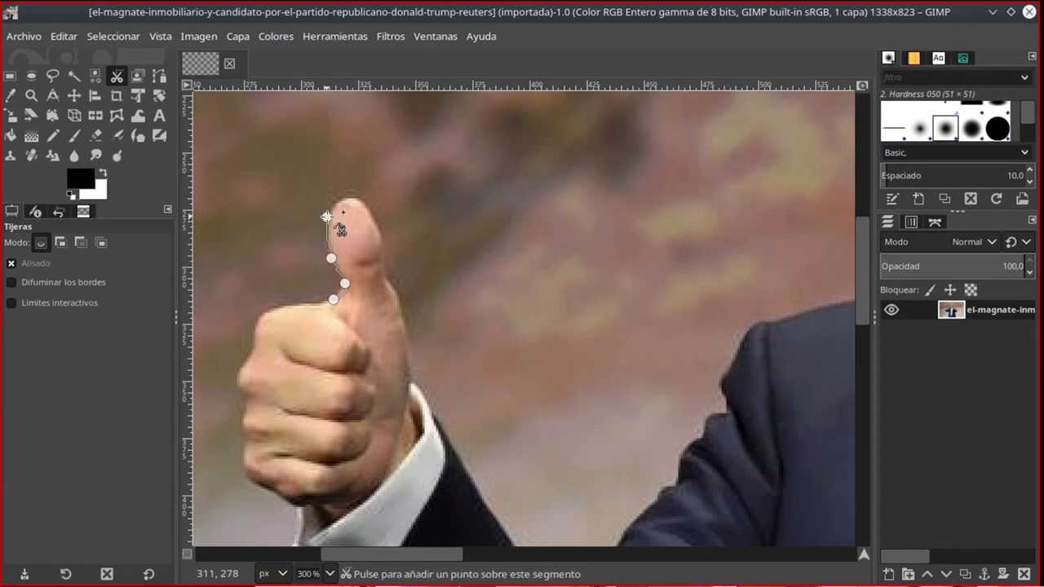
left_click(326, 217)
left_click(351, 197)
left_click(336, 198)
left_click(377, 224)
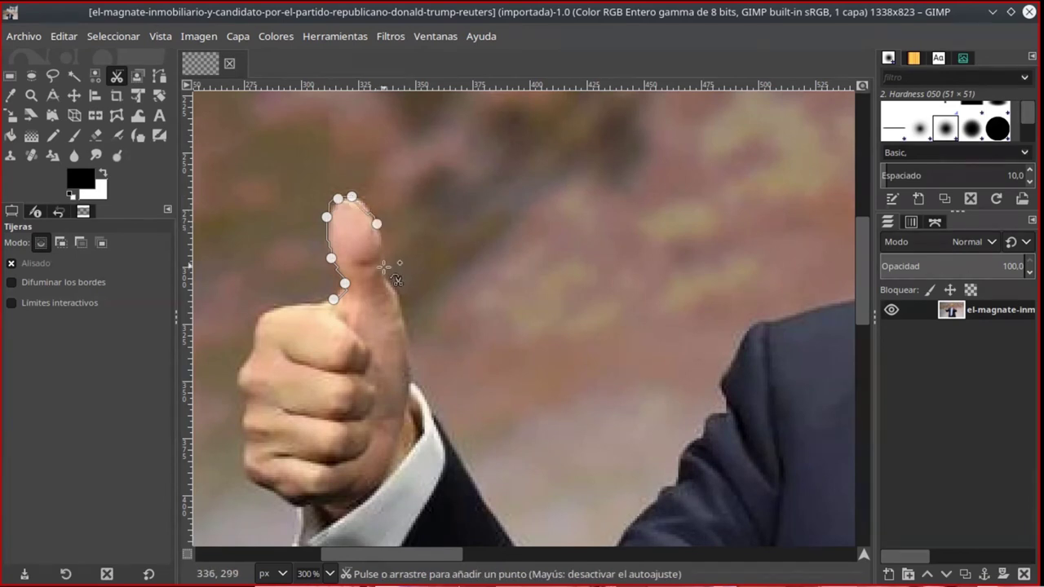
left_click(384, 267)
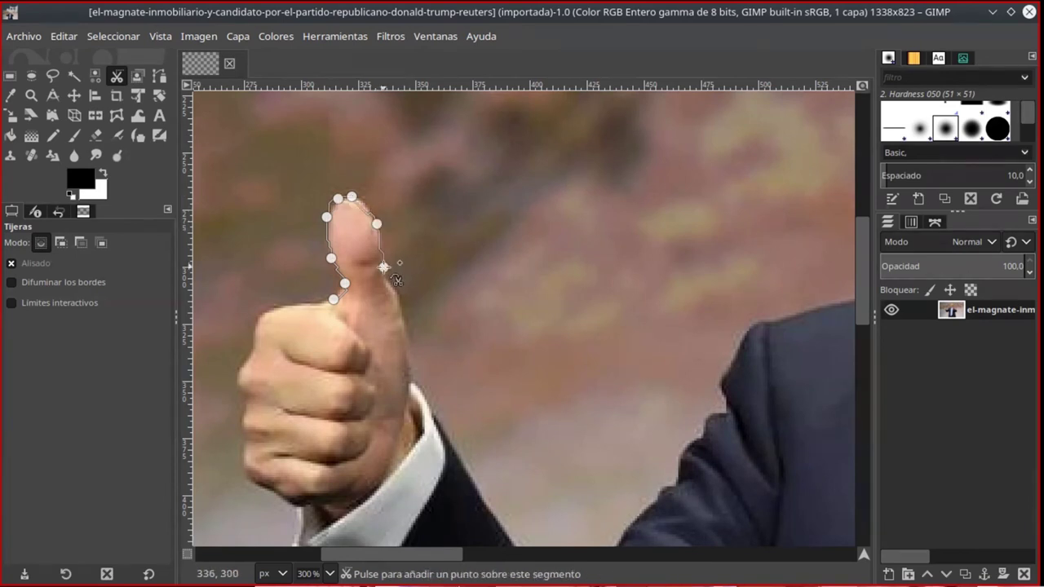
left_click(402, 306)
left_click(411, 379)
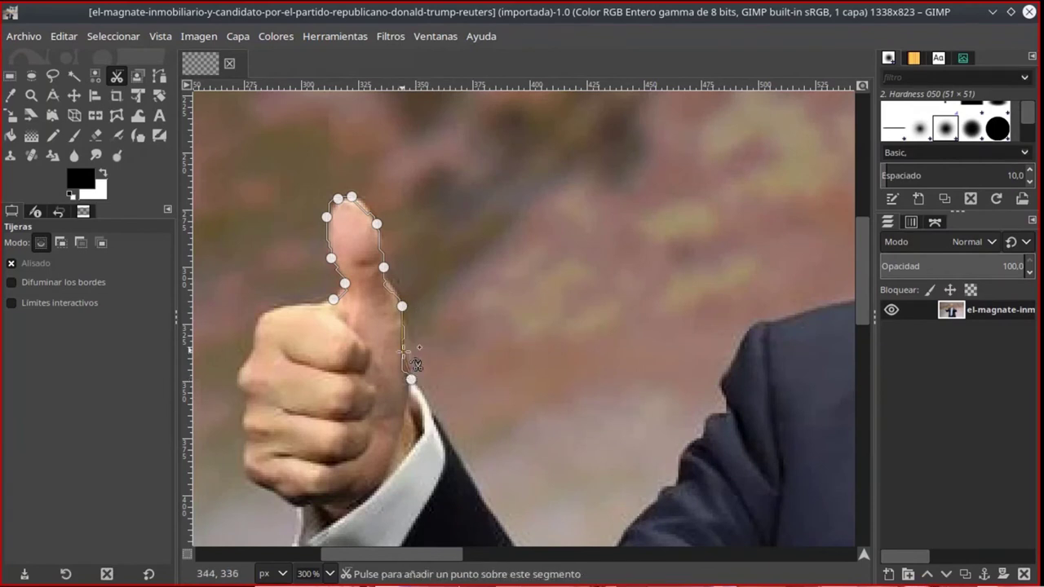
left_click(414, 352)
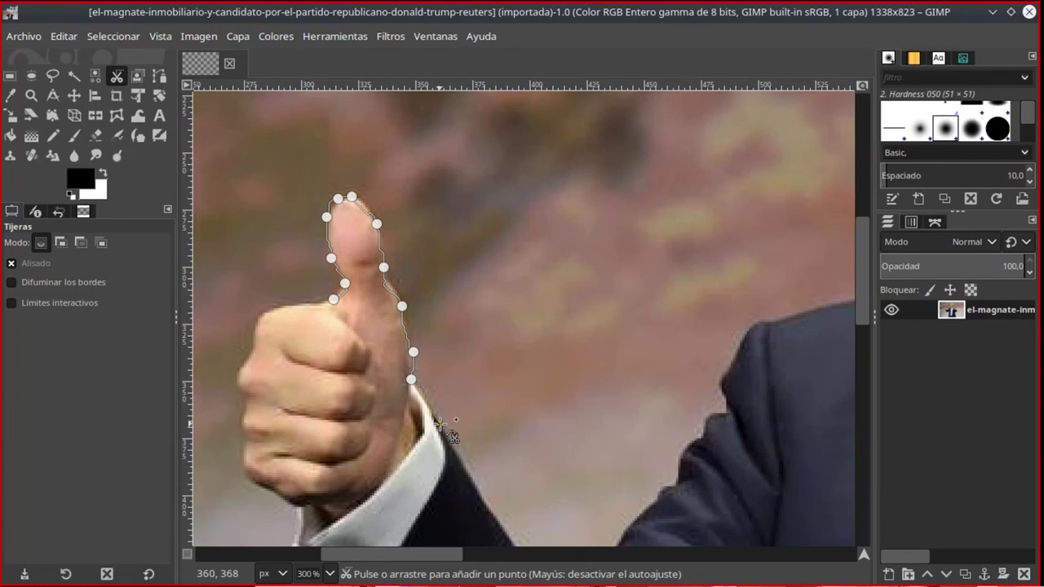
left_click(440, 424)
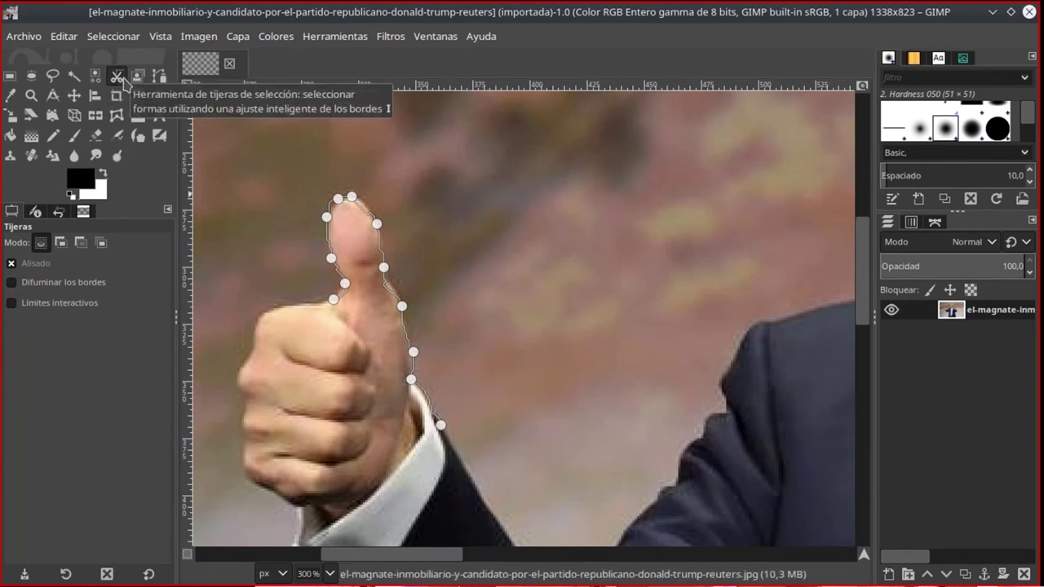
left_click(480, 489)
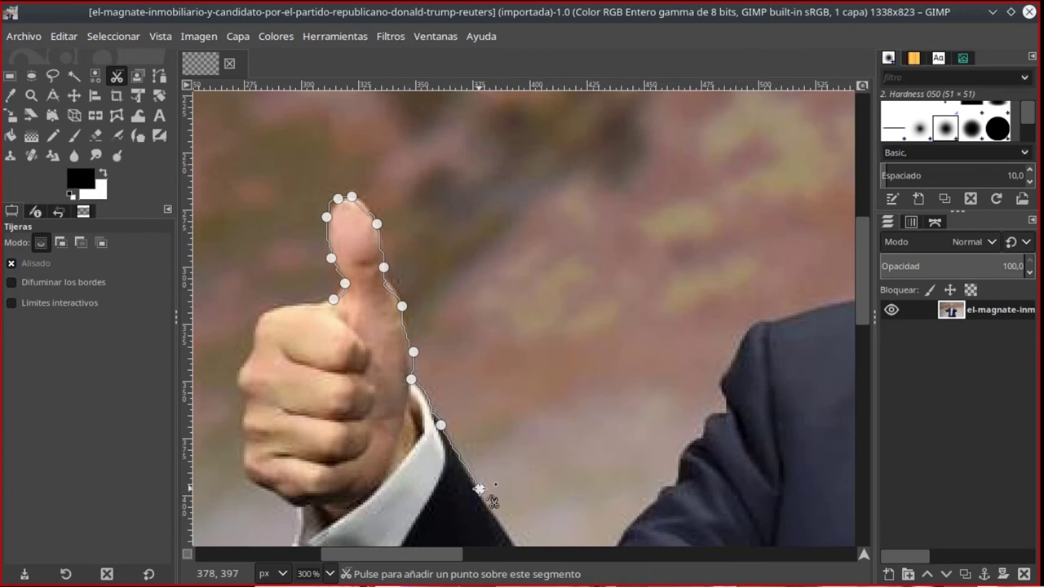
left_click(514, 542)
- Continue the outline around the elbow crook and up the suit sleeve to the arm's top
scroll(540, 459, "down", 2)
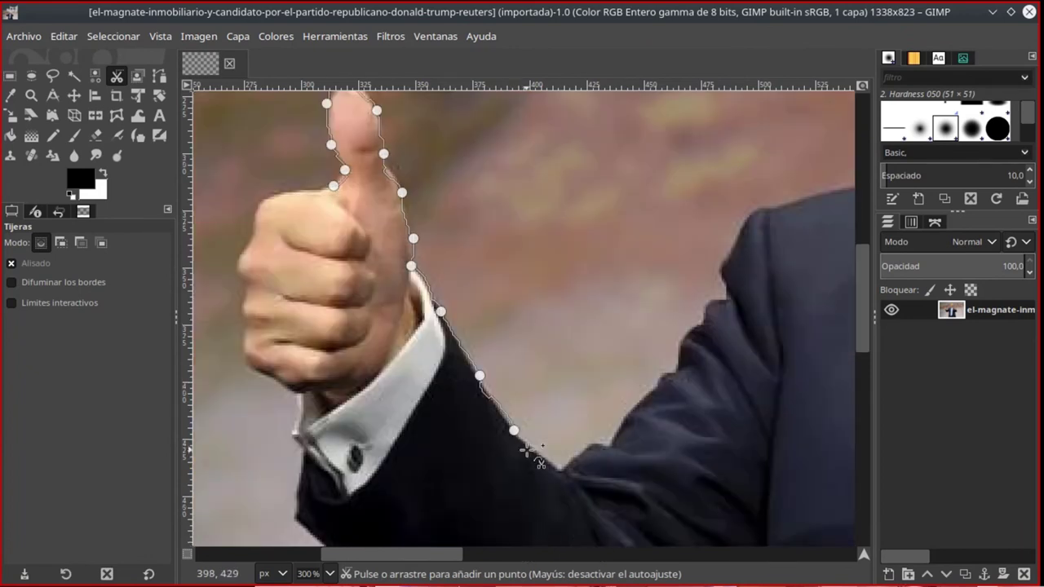
scroll(547, 412, "down", 2)
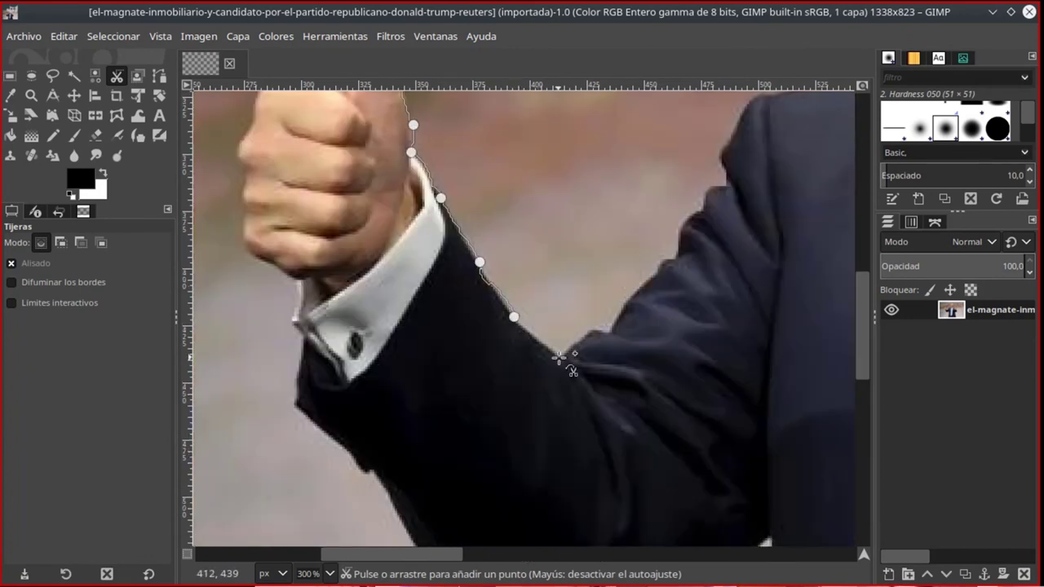
left_click(562, 355)
left_click(594, 328)
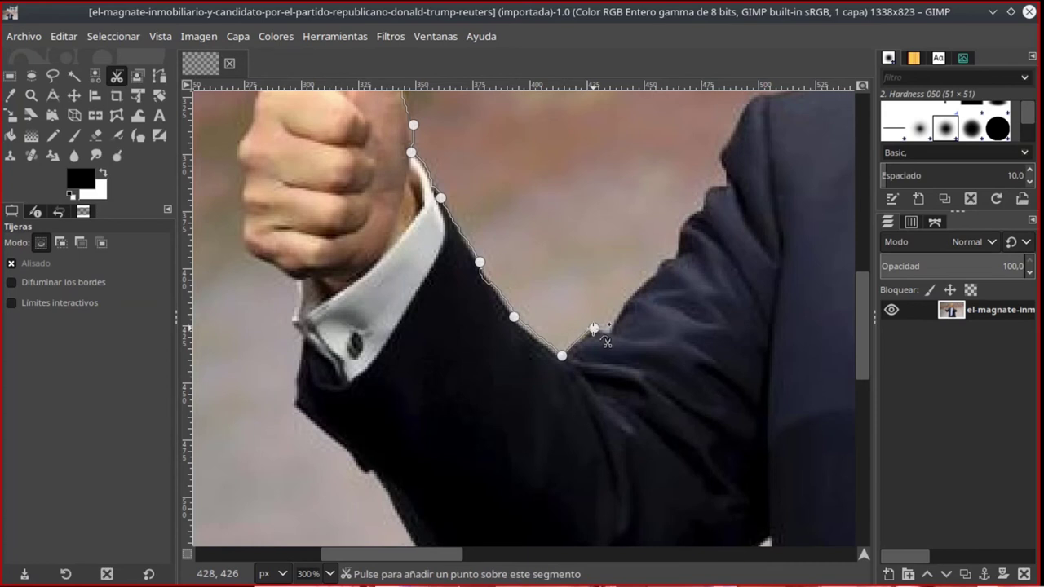
left_click(608, 332)
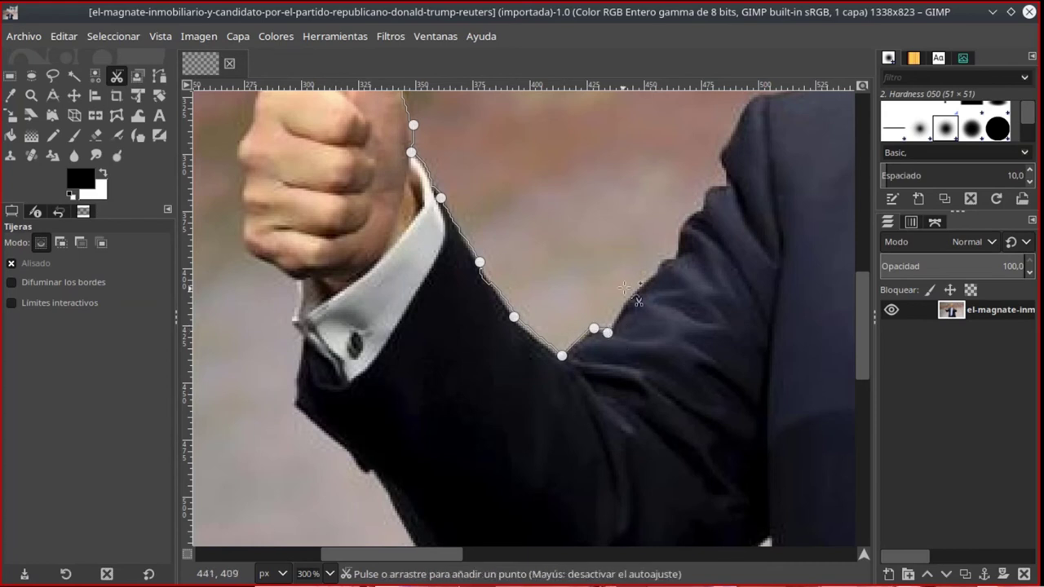
left_click(656, 273)
left_click(677, 259)
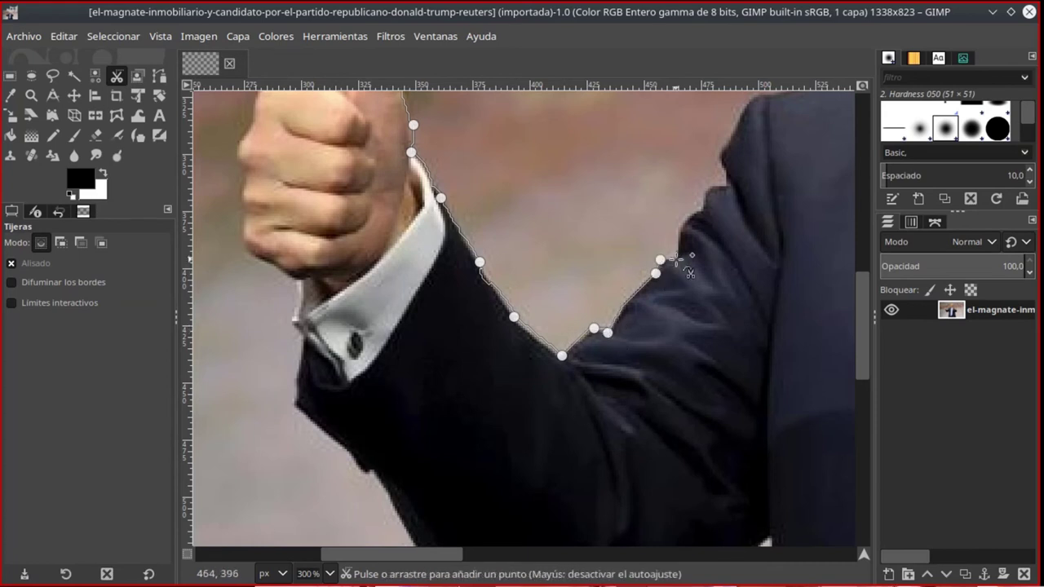
left_click(677, 228)
left_click(701, 211)
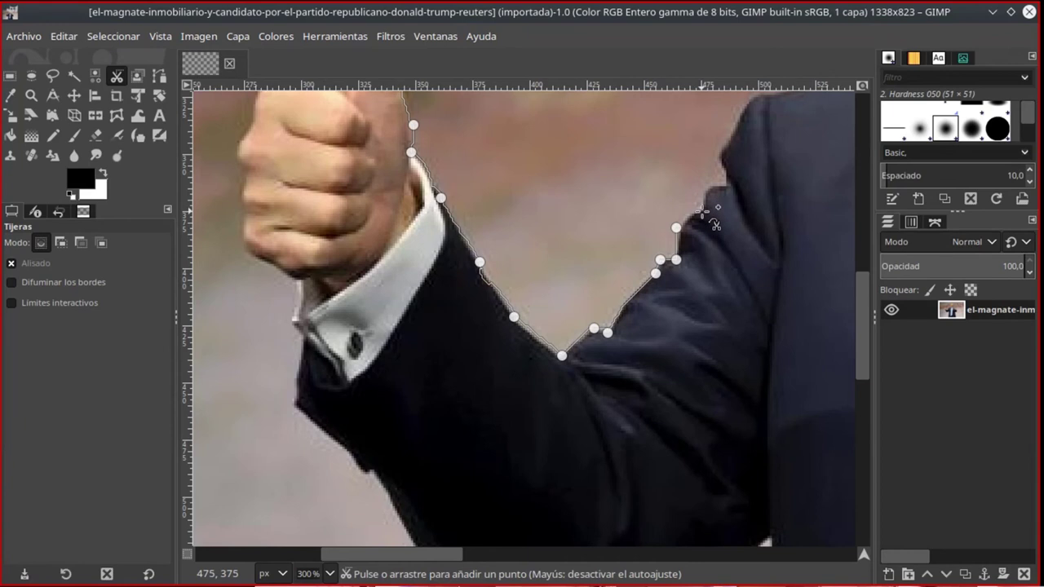
left_click(708, 189)
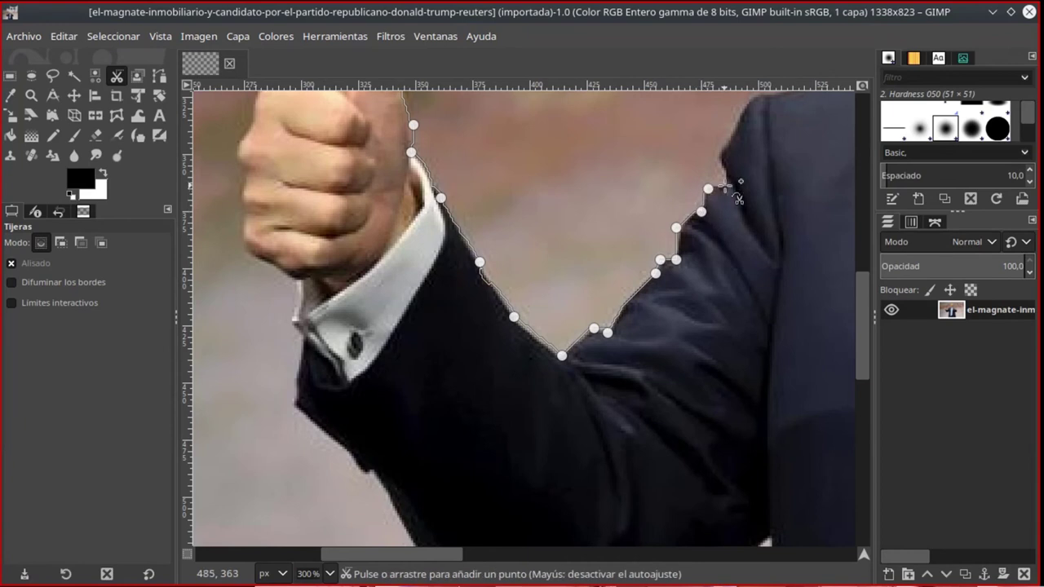
left_click(725, 187)
left_click(719, 158)
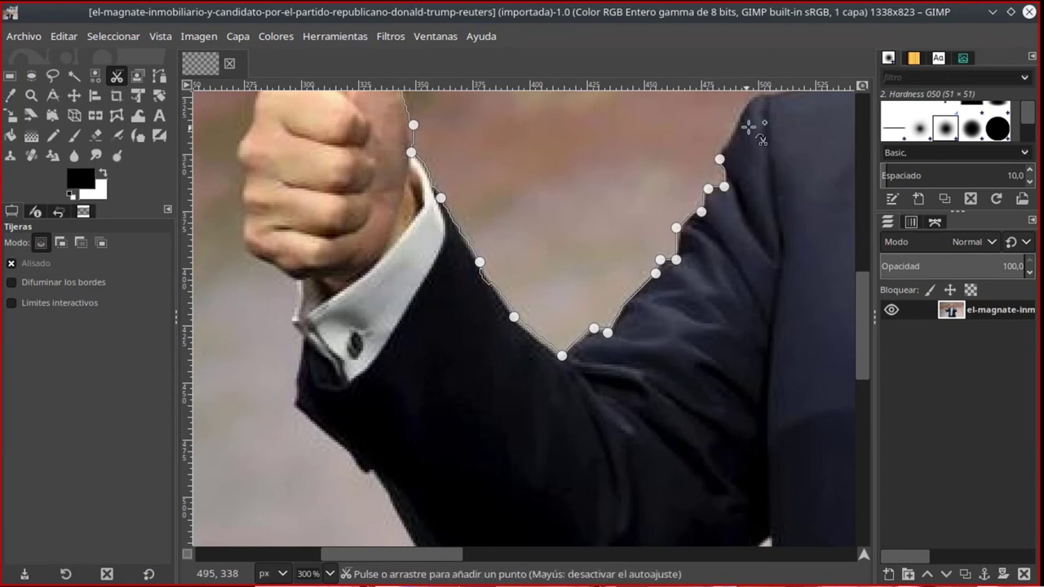
left_click(749, 99)
scroll(863, 304, "up", 1)
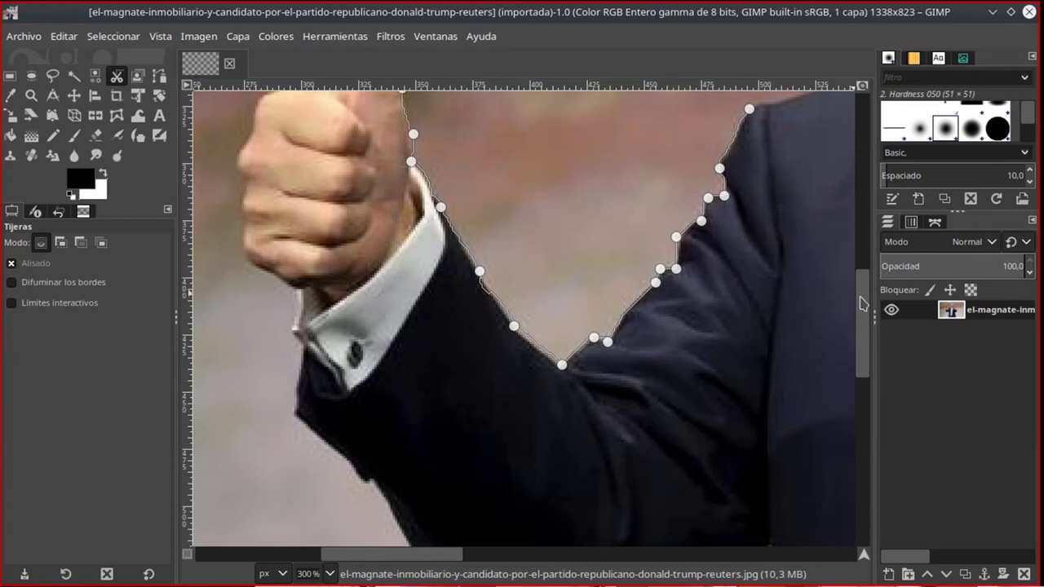
scroll(864, 304, "up", 5)
- Trace the scissors outline across the shoulder to the chin and along the cheek edge
left_click_drag(359, 555, 460, 555)
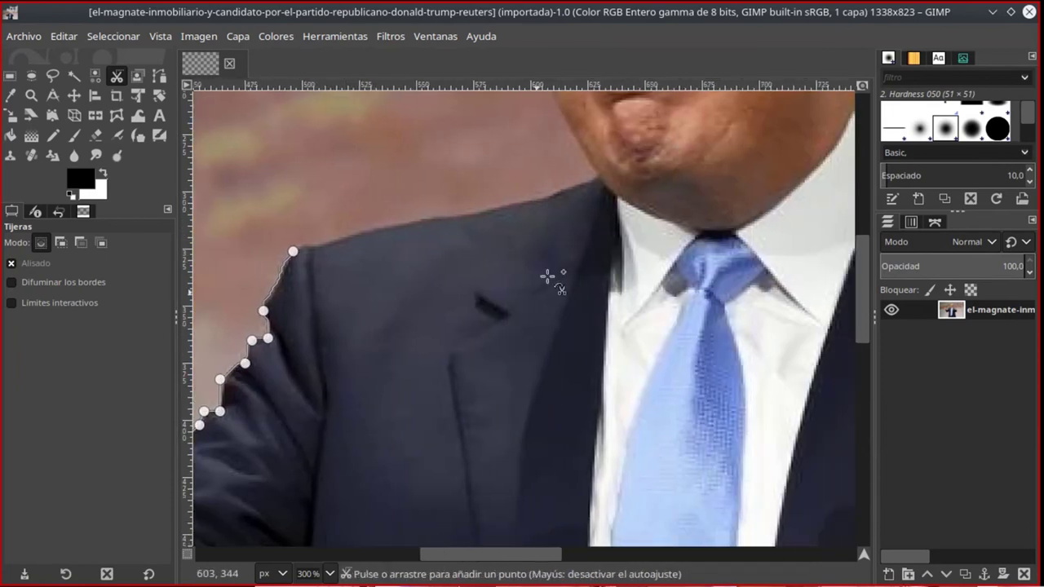
left_click(597, 177)
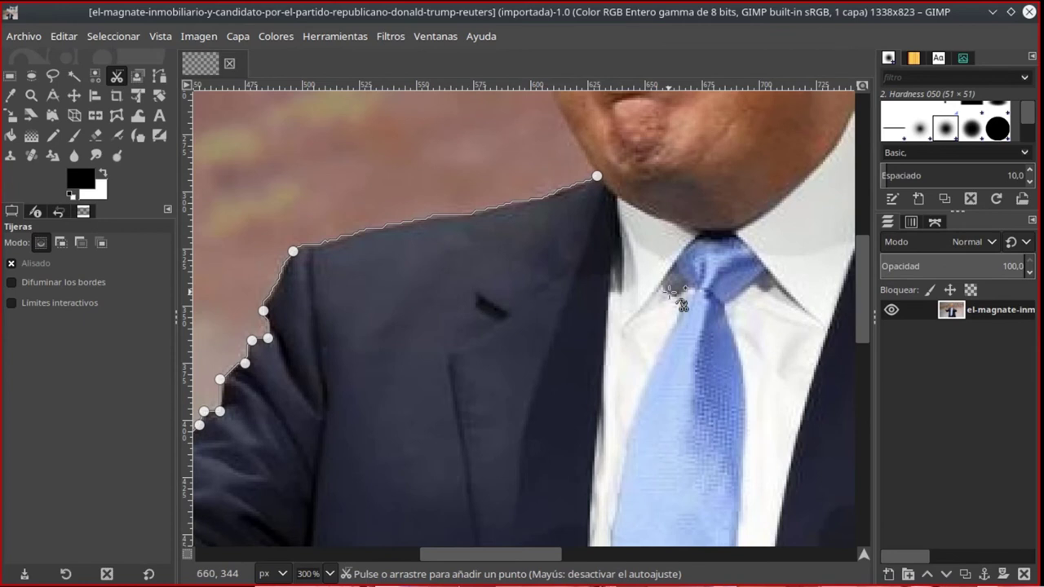
scroll(678, 295, "up", 5)
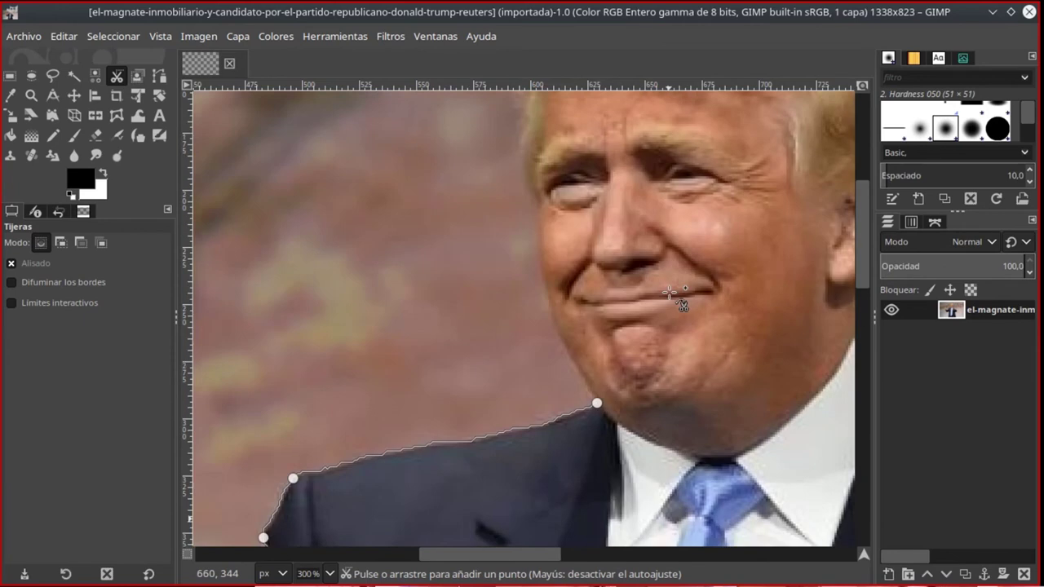
left_click(535, 204)
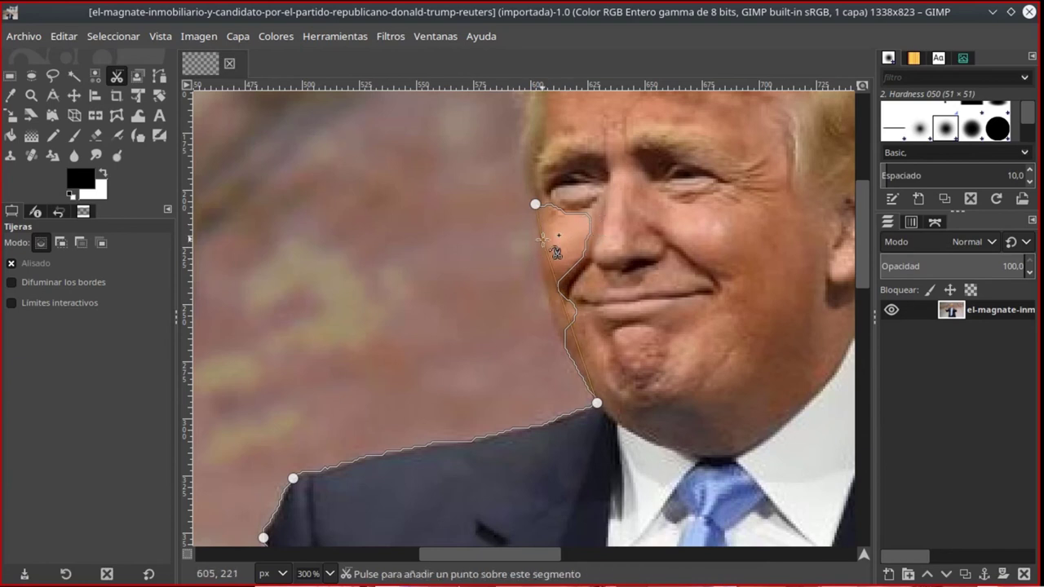
left_click(540, 241)
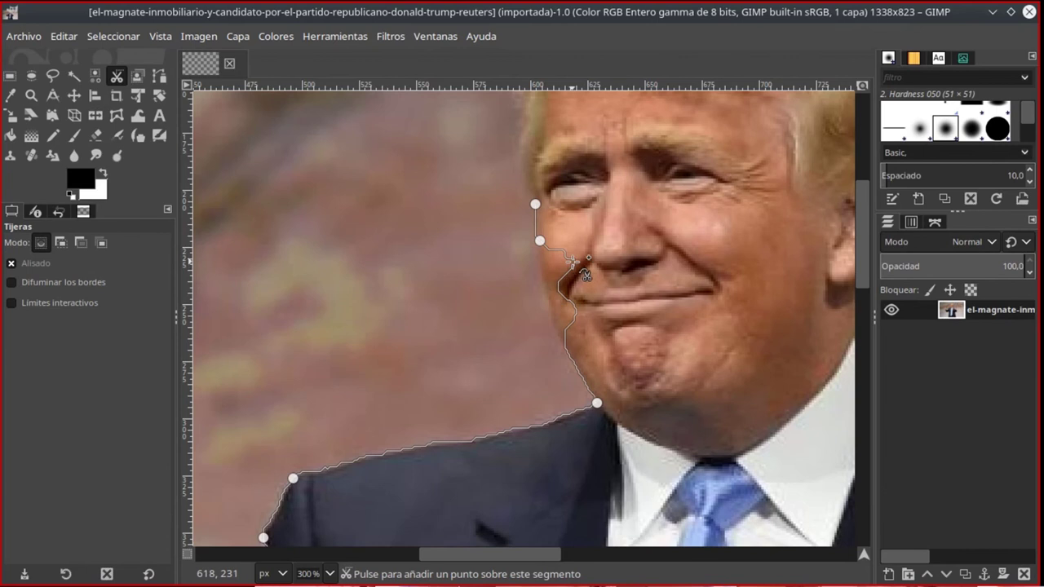
left_click_drag(573, 262, 541, 281)
left_click(555, 322)
- Continue the outline up the hair edge and around toward the top of the head
scroll(563, 281, "up", 3)
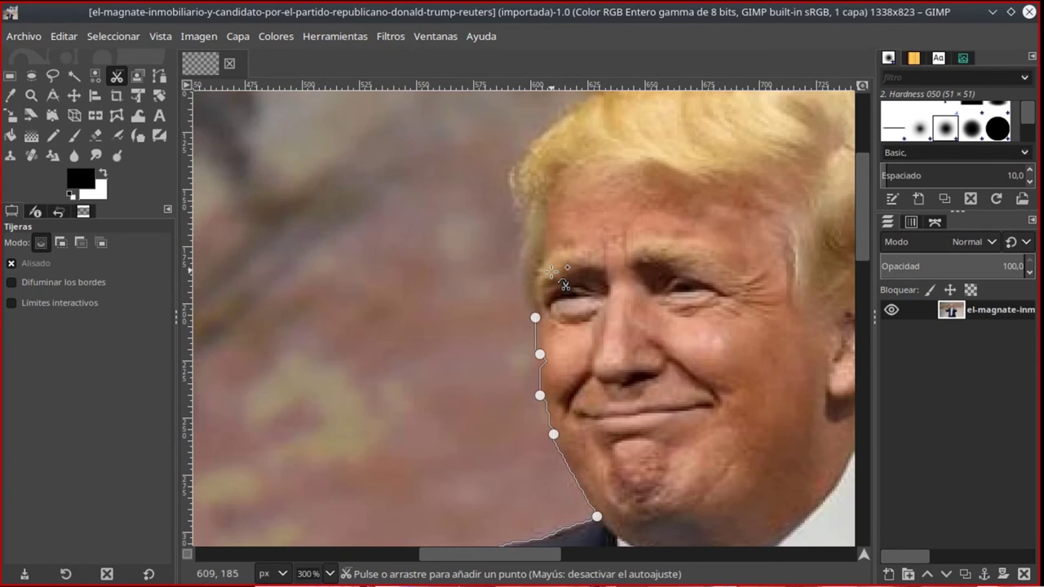
left_click(521, 289)
left_click(520, 247)
left_click(525, 222)
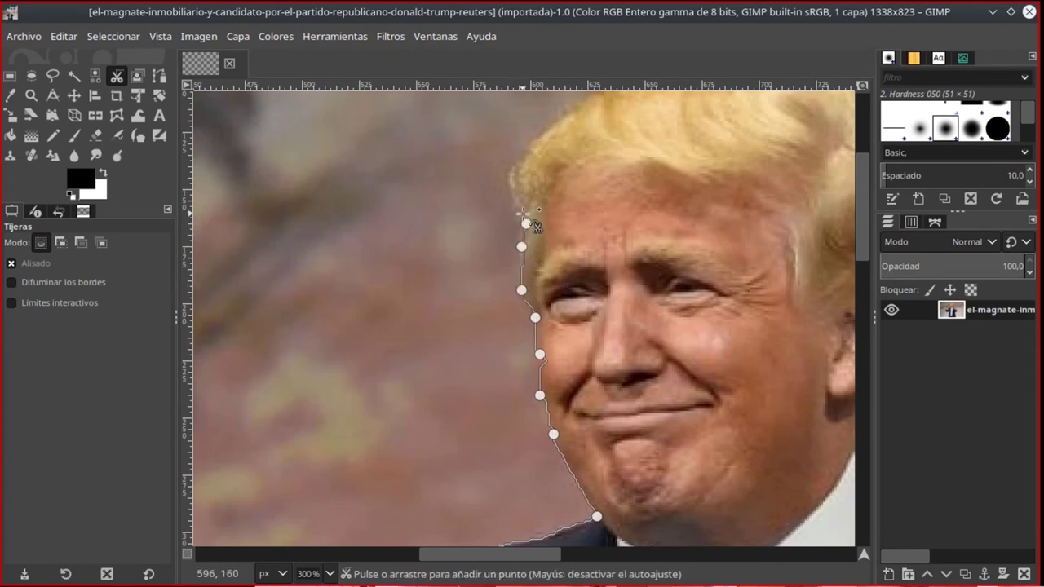
left_click(524, 212)
left_click(510, 198)
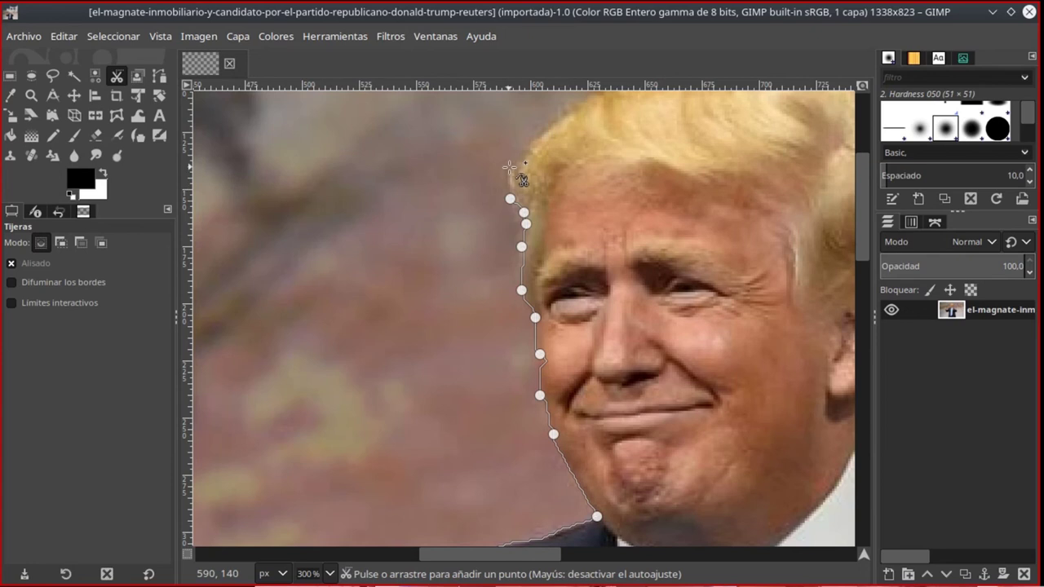
left_click(510, 167)
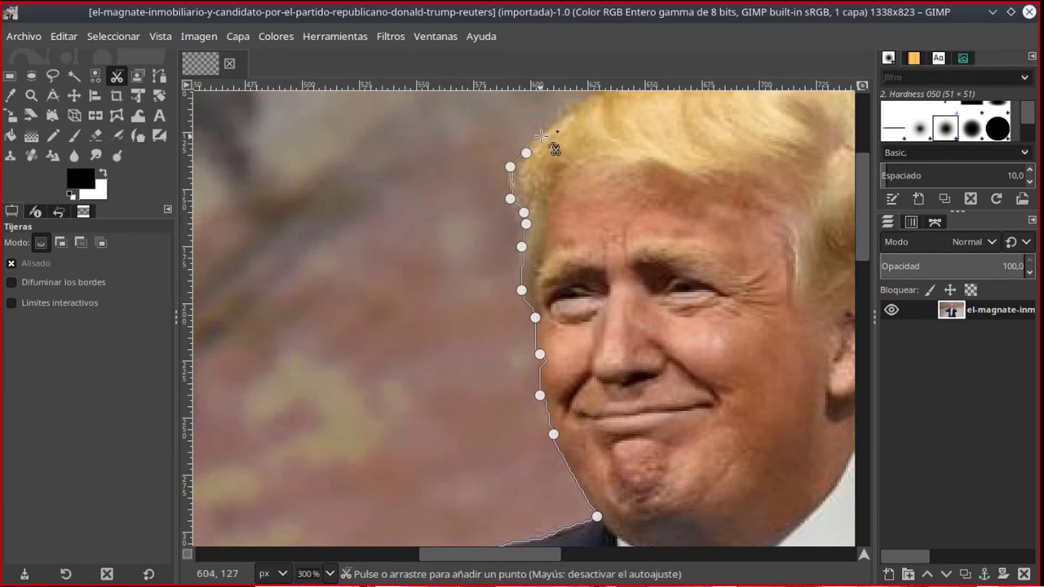
left_click(543, 132)
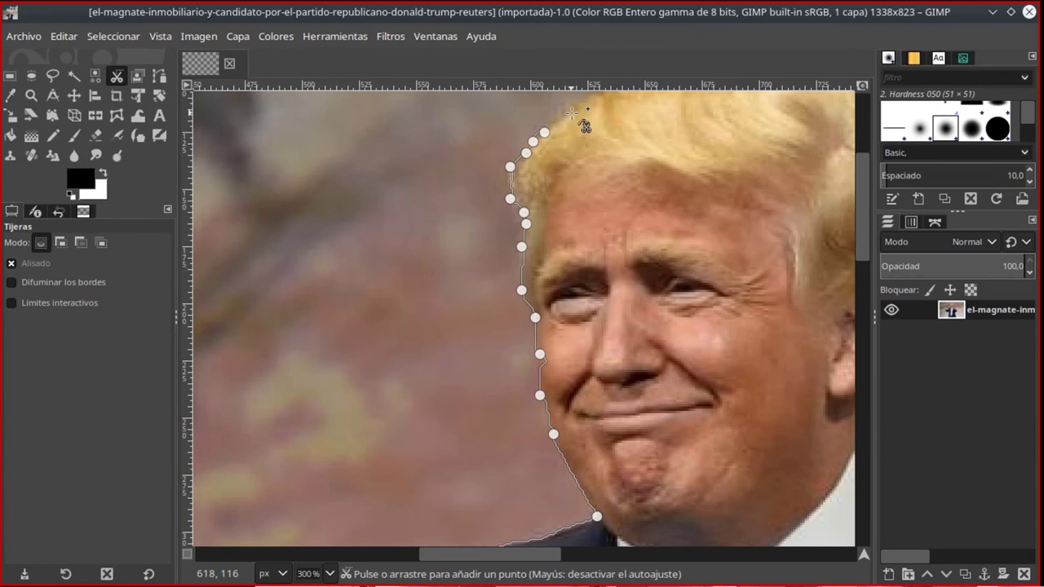
left_click(571, 115)
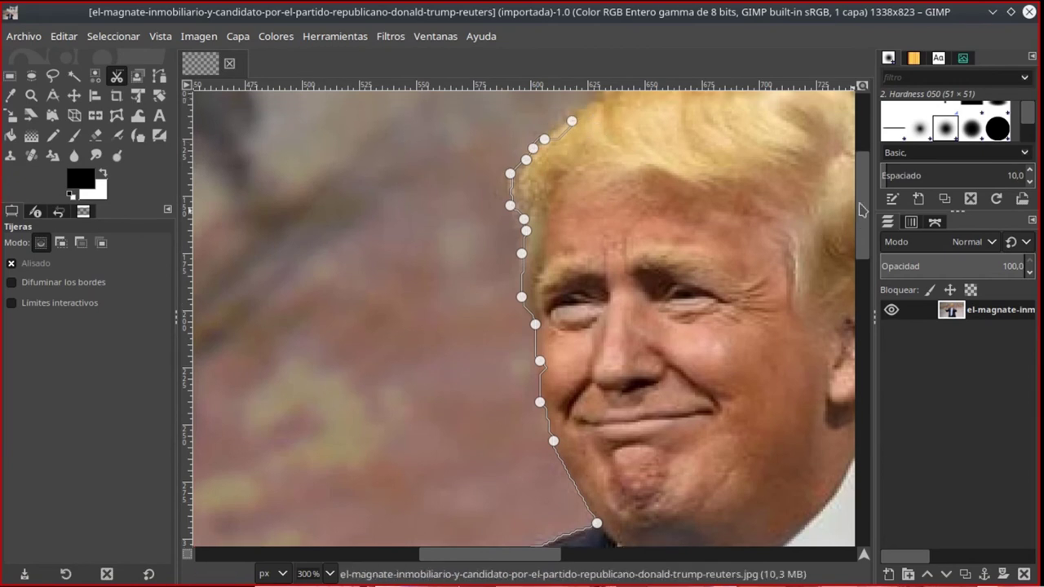
- Trace the scissors outline across the top of the hair, tightening it onto the edge
scroll(659, 234, "up", 3)
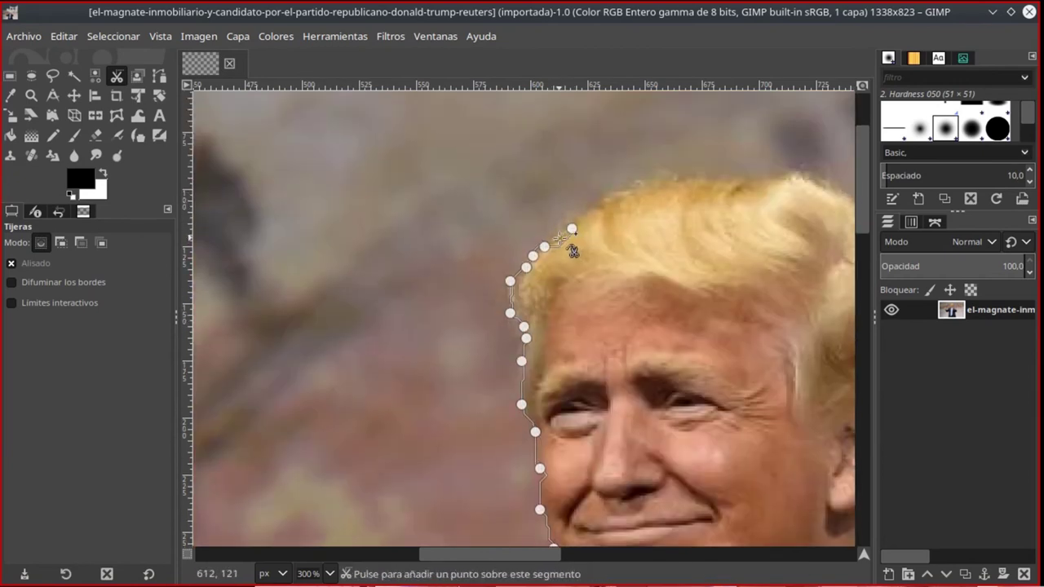
left_click(588, 212)
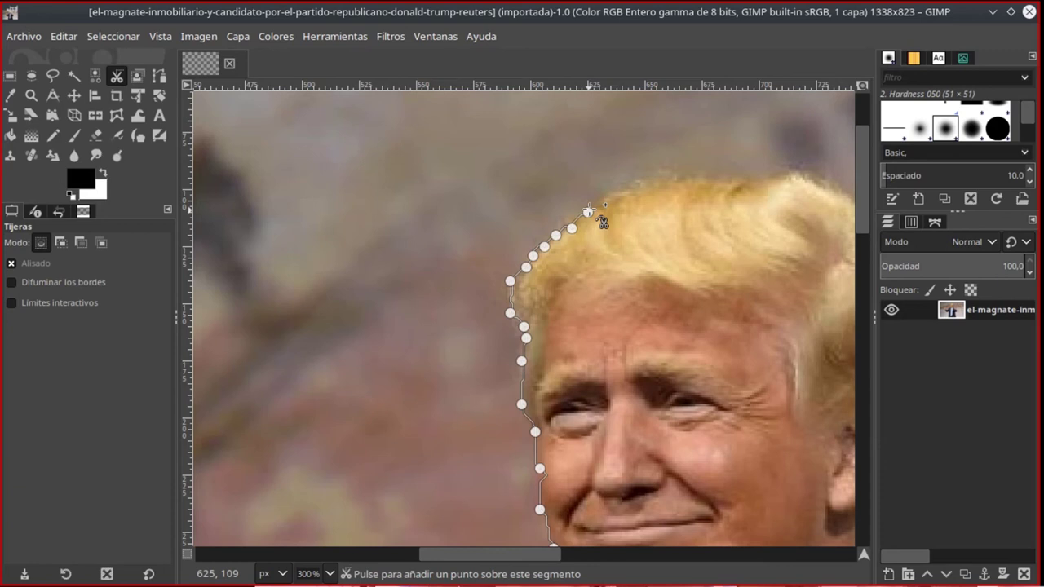
left_click(635, 188)
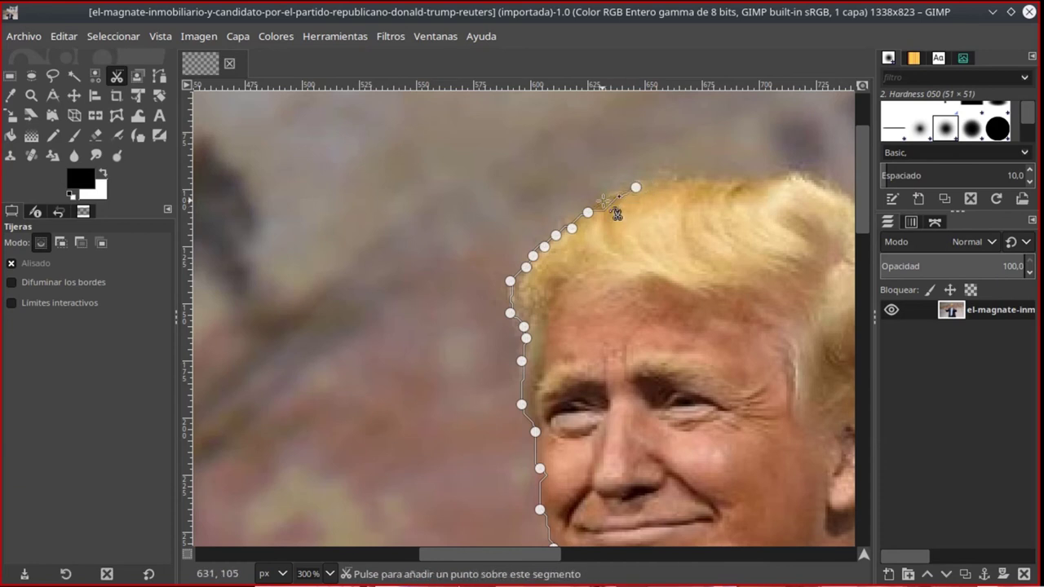
left_click(603, 200)
left_click(678, 178)
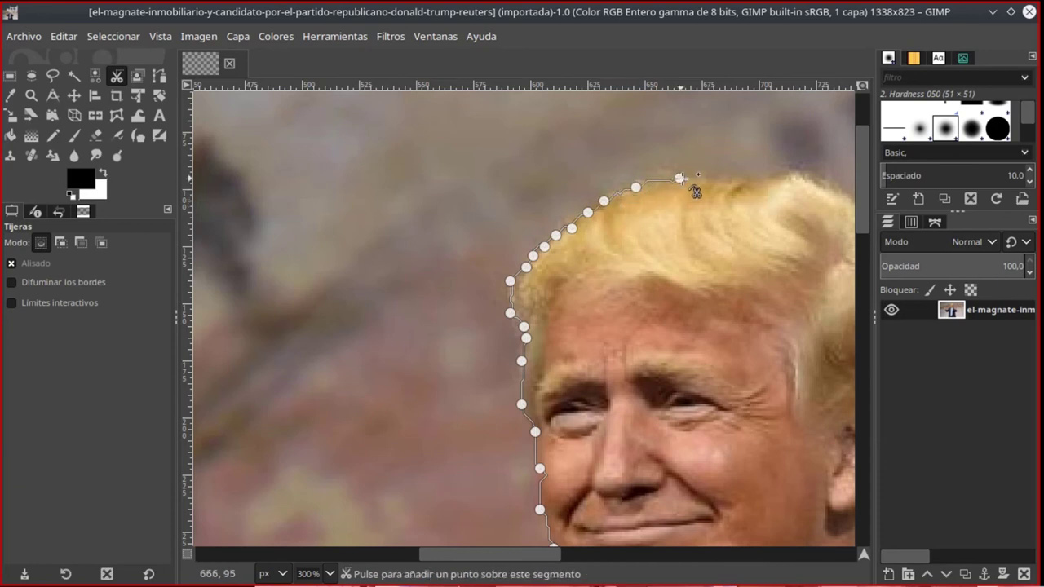
left_click(727, 181)
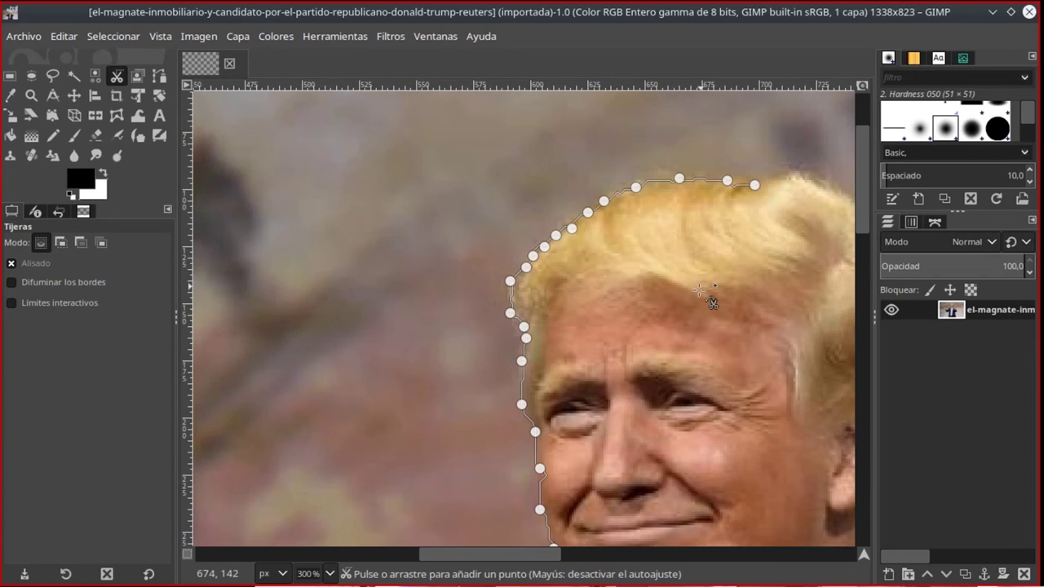
left_click_drag(545, 554, 582, 555)
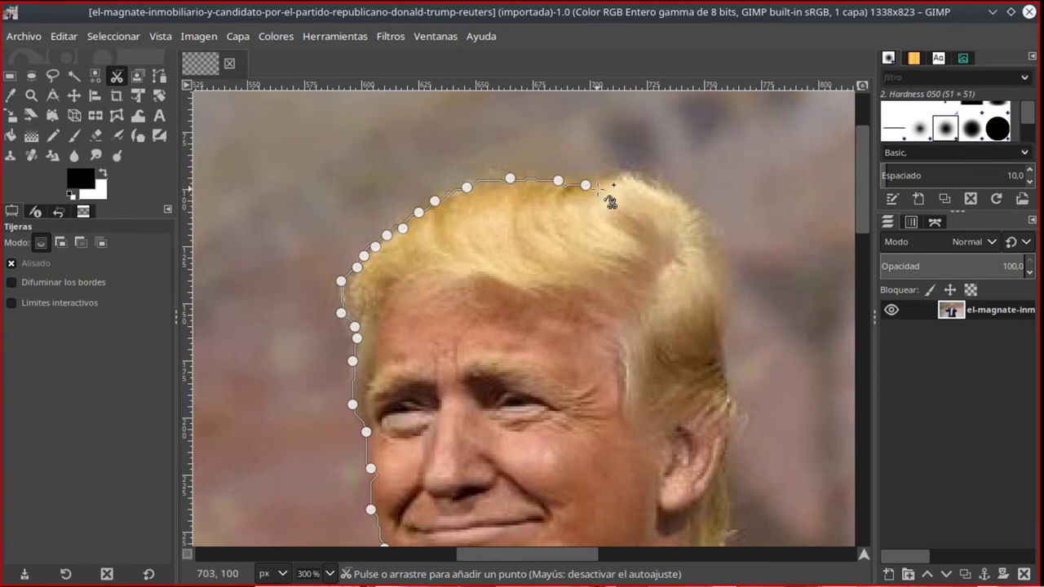
left_click(632, 194)
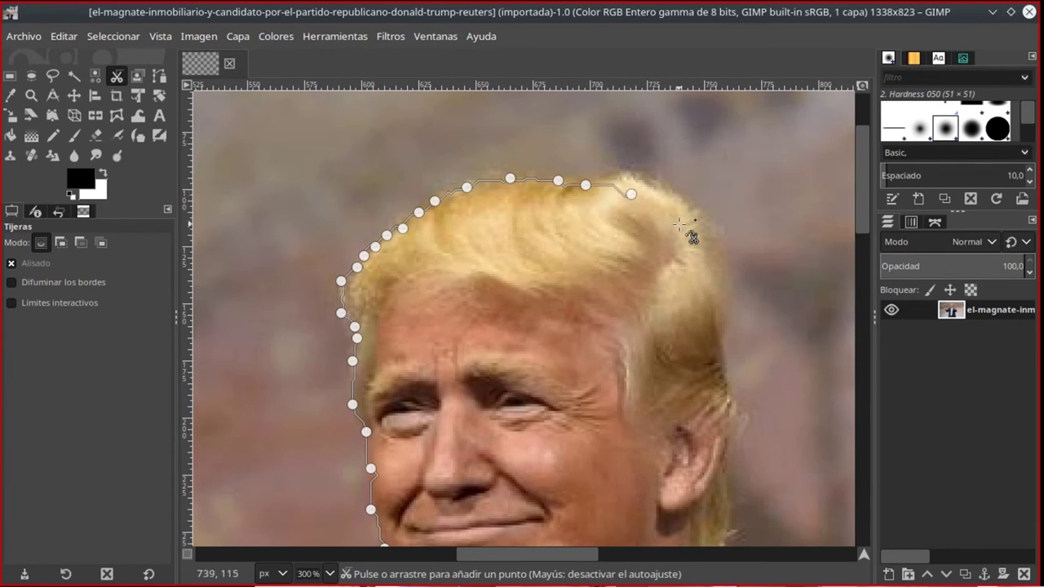
left_click(680, 223)
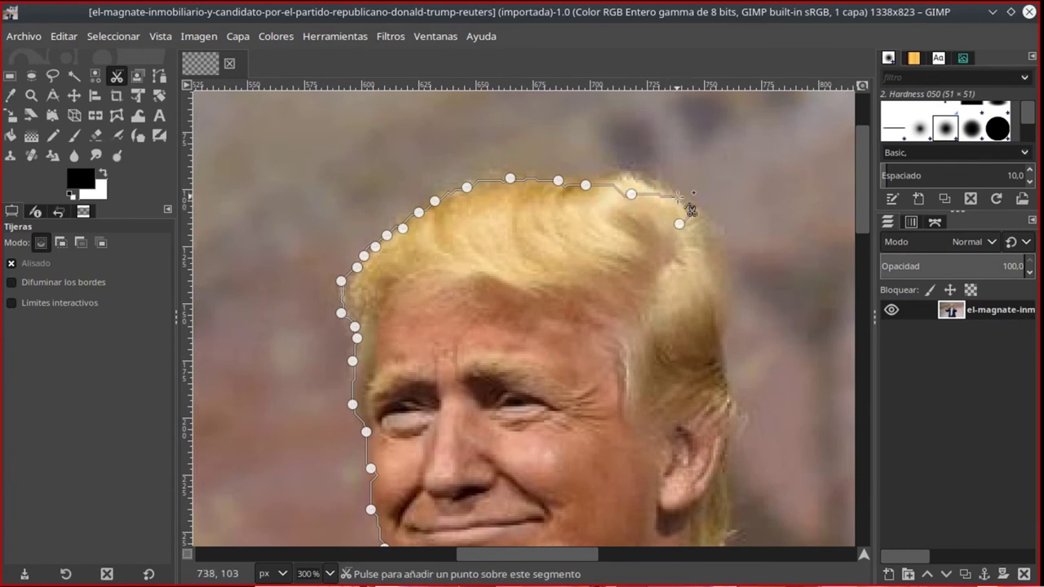
left_click_drag(669, 203, 663, 208)
left_click(648, 198)
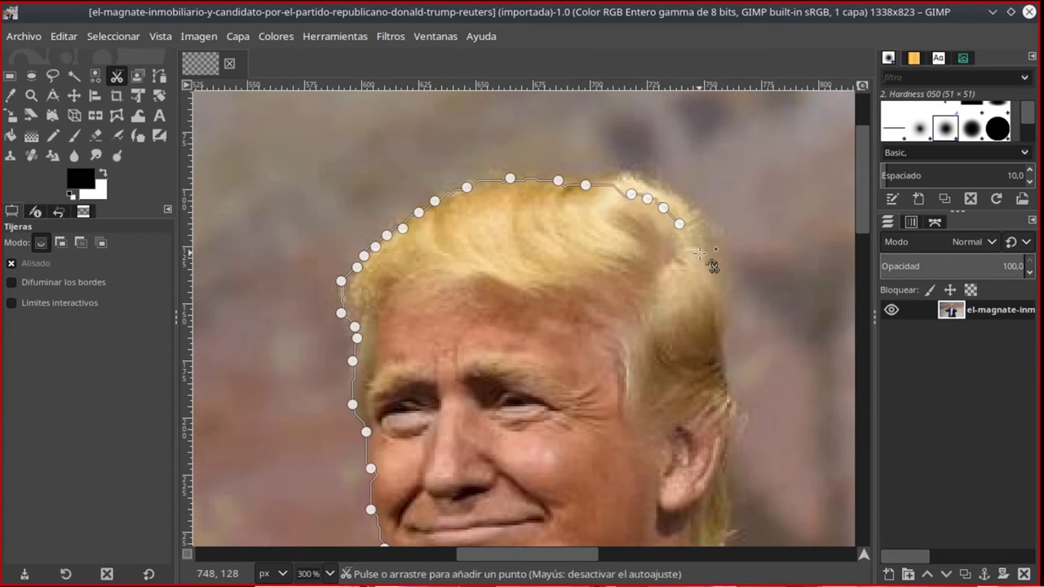
- Extend the outline down the right side of the head to the neck
left_click(704, 253)
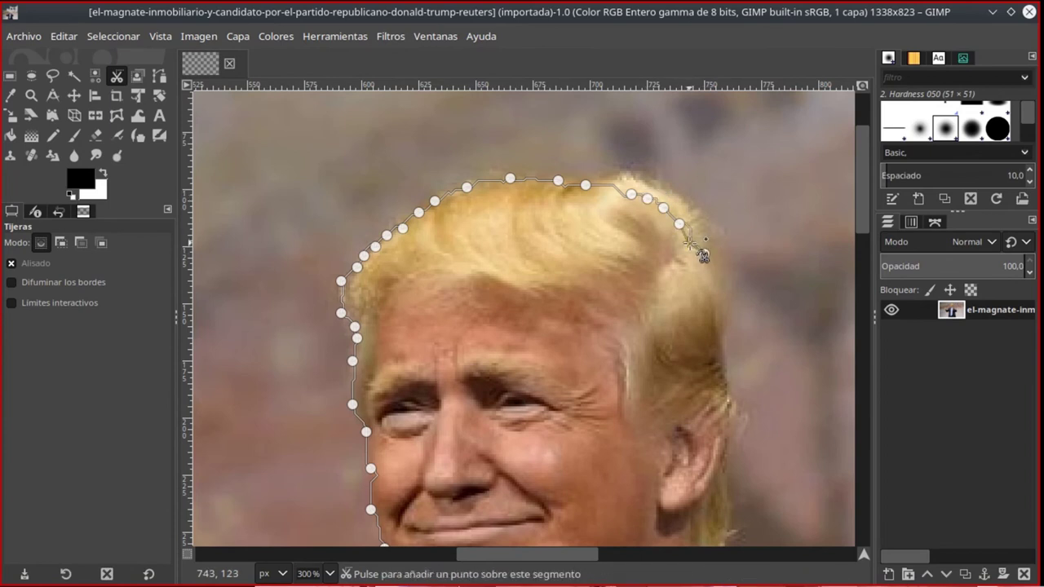
left_click(694, 240)
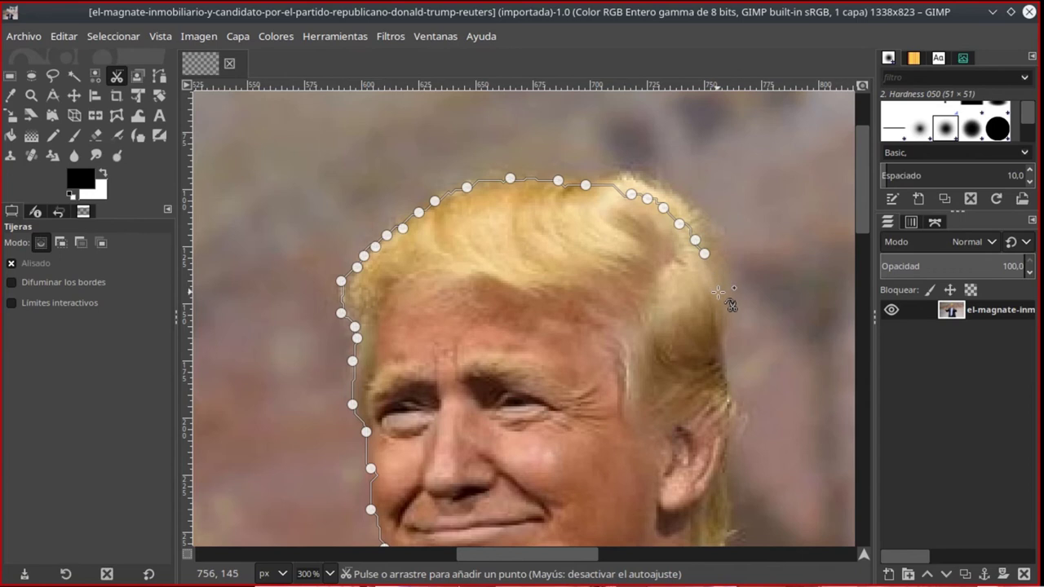
left_click(718, 292)
left_click(723, 327)
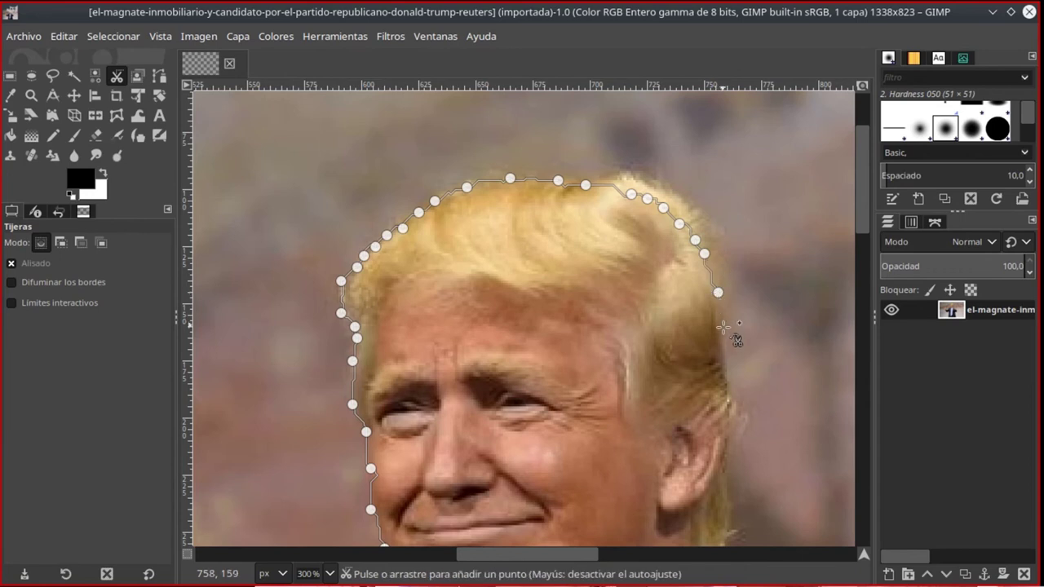
left_click(727, 390)
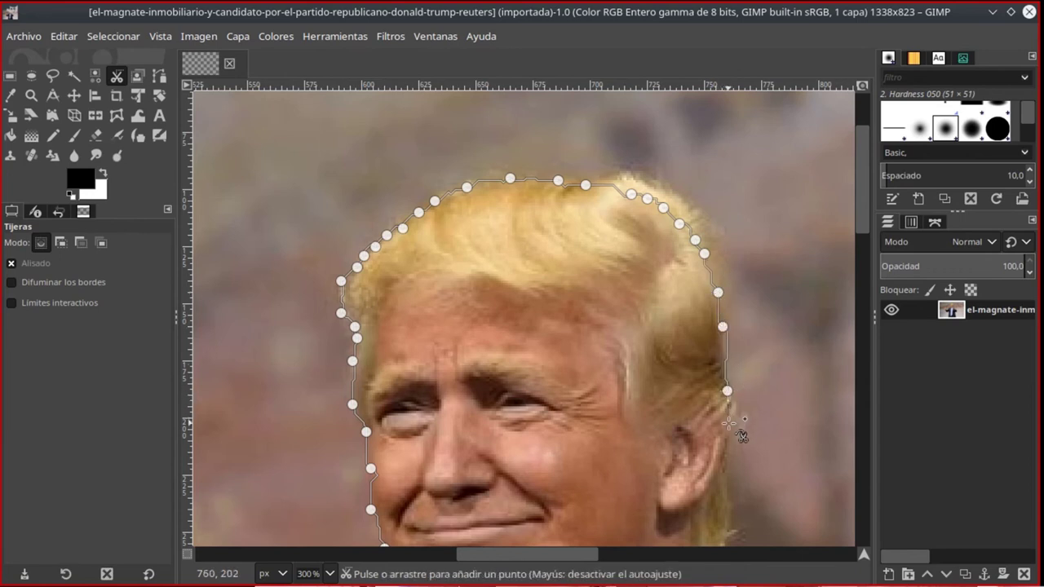
left_click(730, 422)
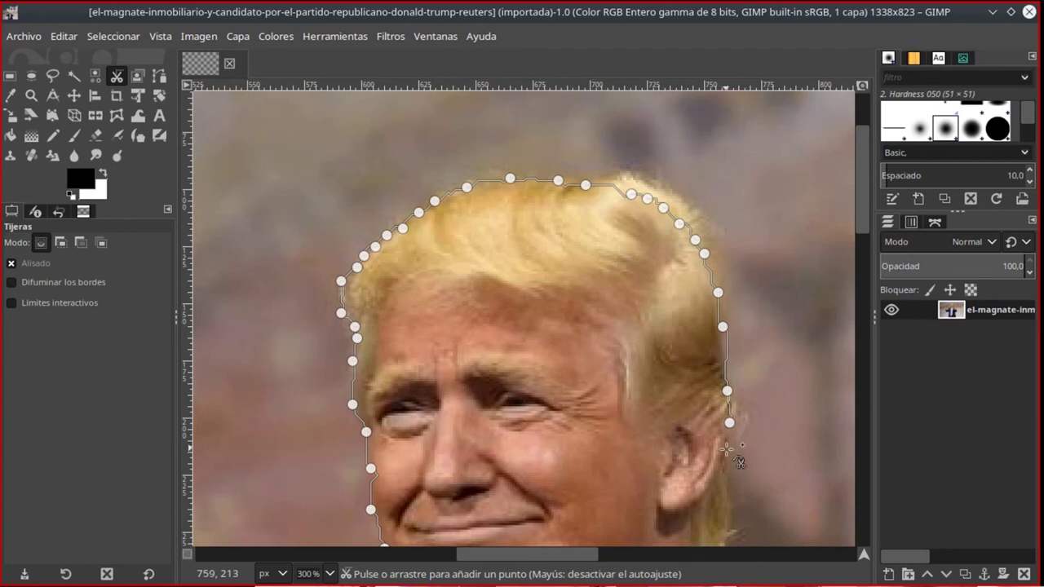
left_click(724, 463)
left_click_drag(863, 229, 865, 257)
left_click(729, 338)
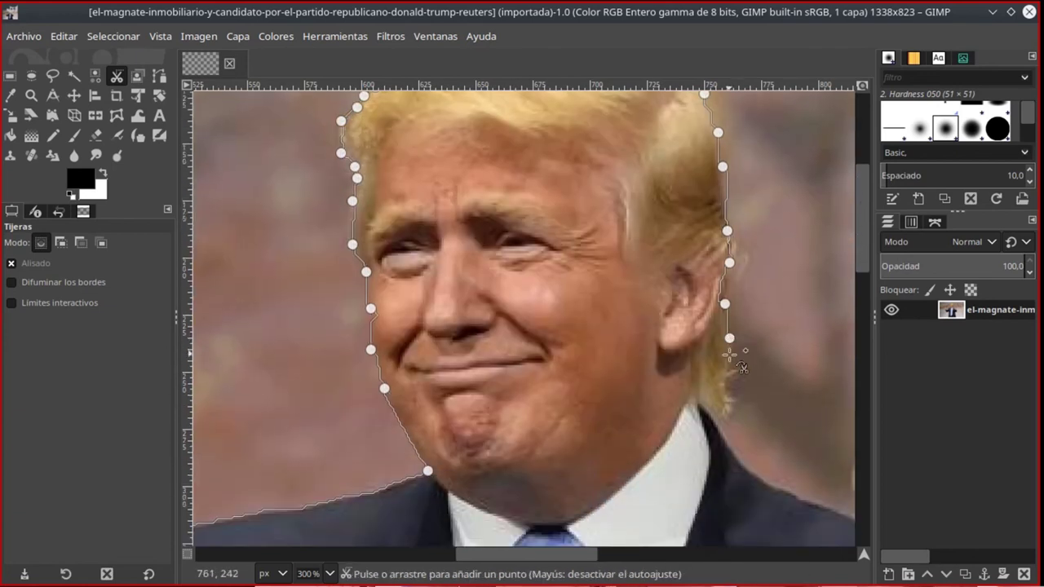
left_click(725, 391)
left_click(730, 420)
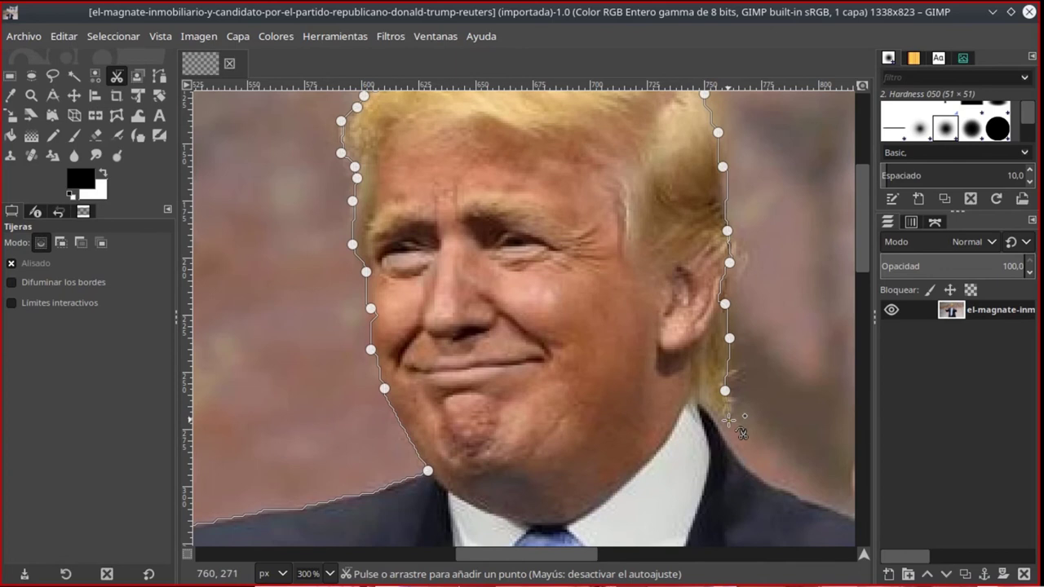
left_click(729, 445)
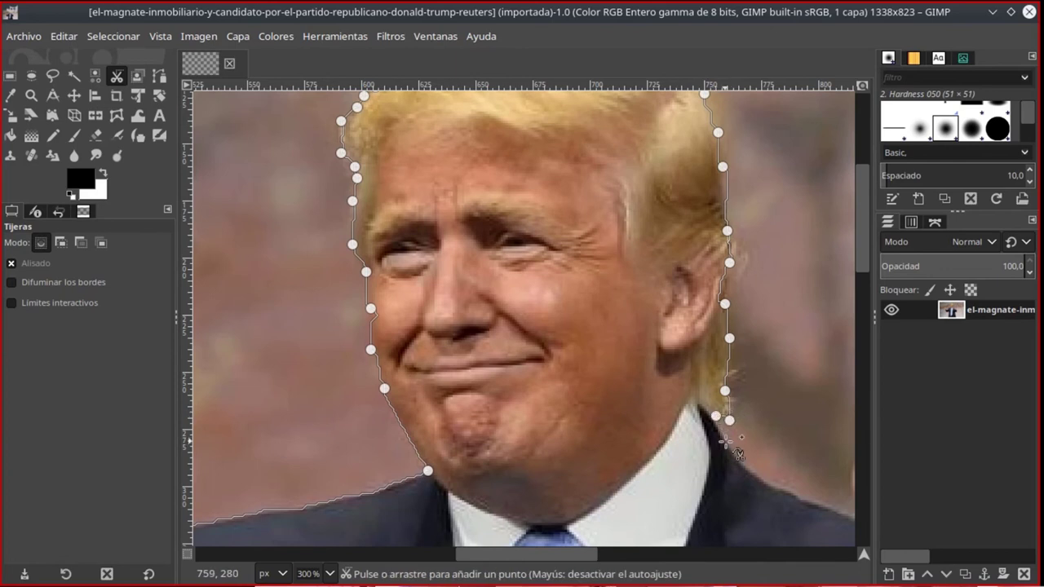
left_click_drag(545, 558, 595, 558)
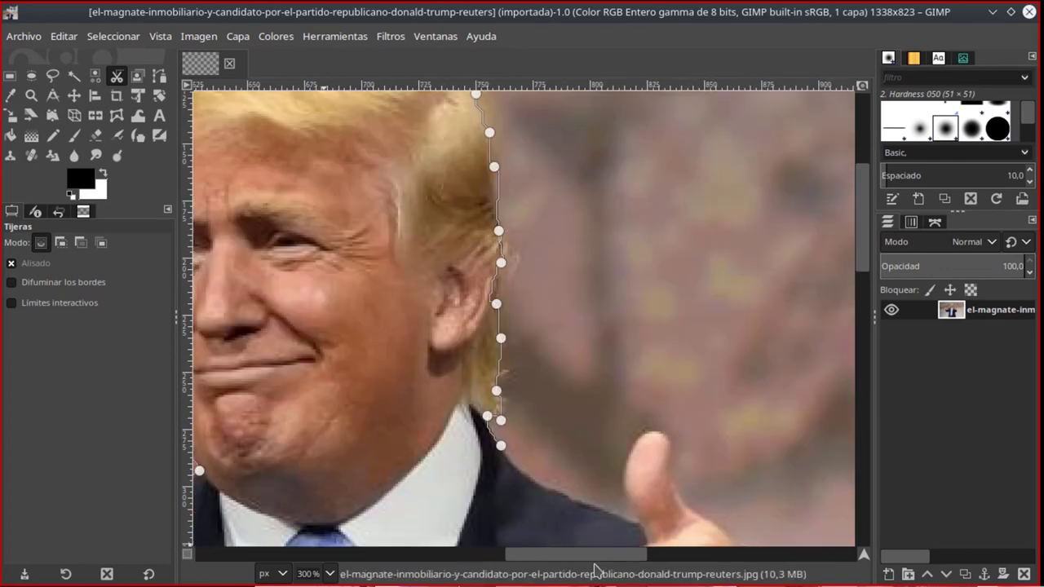
- Trace the outline along the suit shoulder and up the edge of the thumb
scroll(587, 373, "down", 3)
left_click(582, 389)
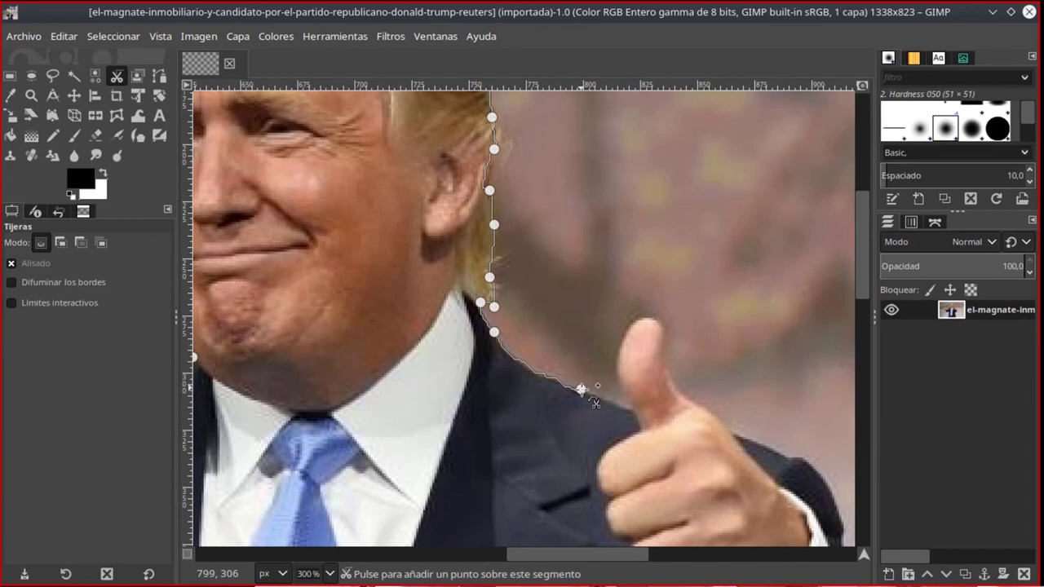
left_click(632, 410)
left_click(618, 360)
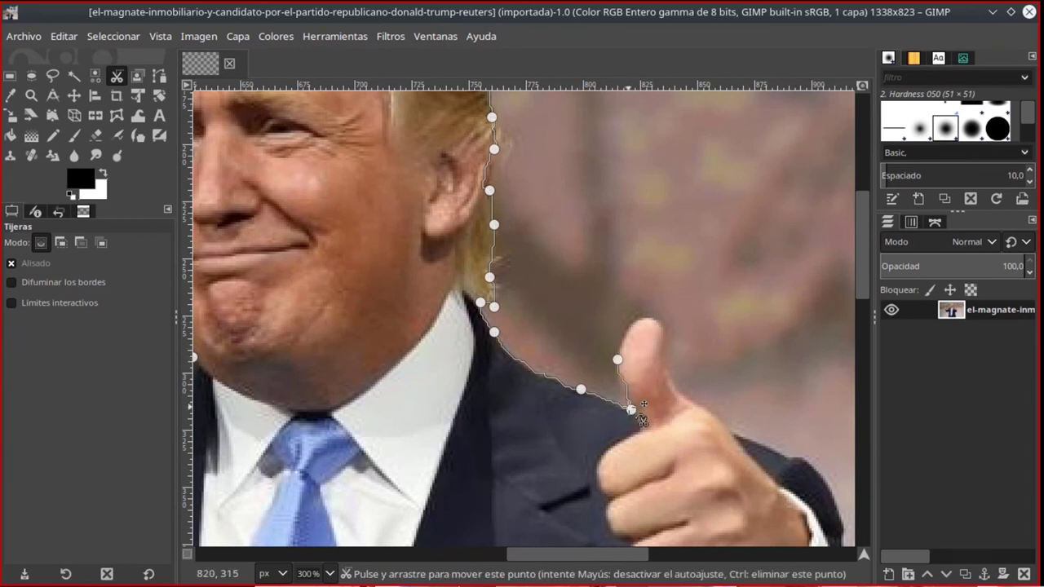
left_click_drag(562, 555, 430, 555)
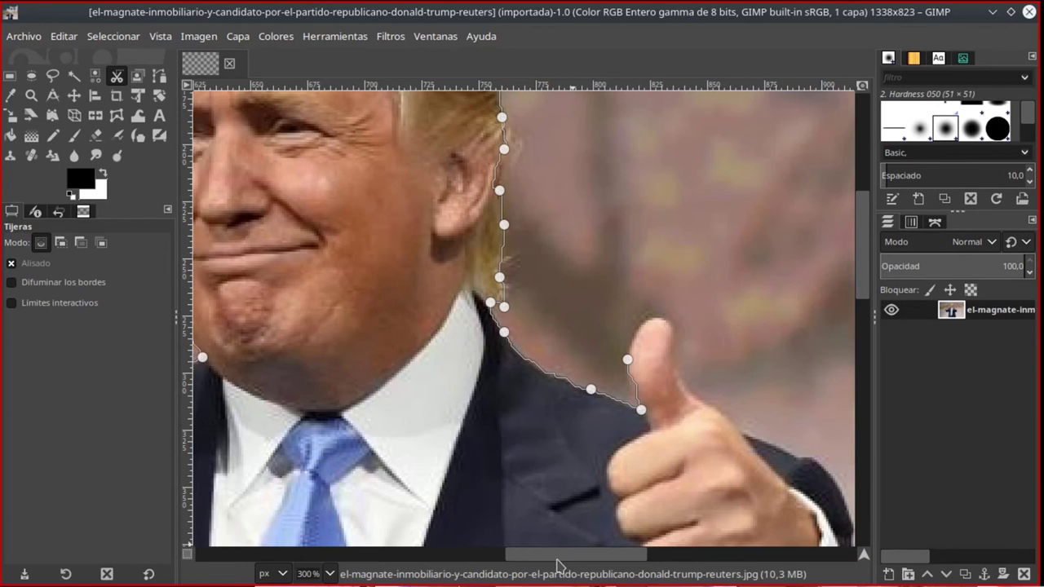
scroll(427, 487, "down", 3)
scroll(429, 522, "down", 2)
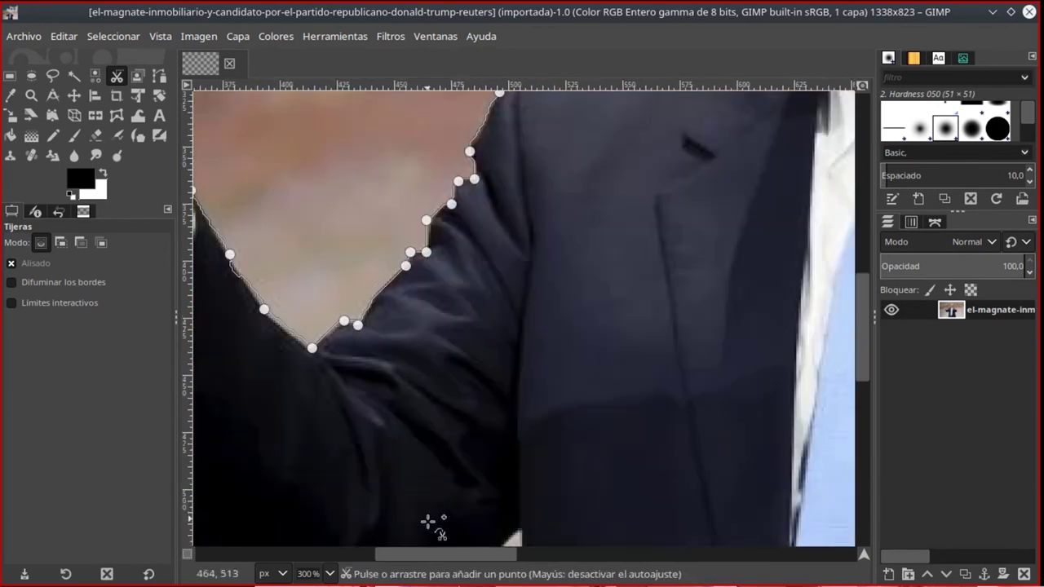
scroll(411, 555, "left", 3)
scroll(406, 391, "up", 5)
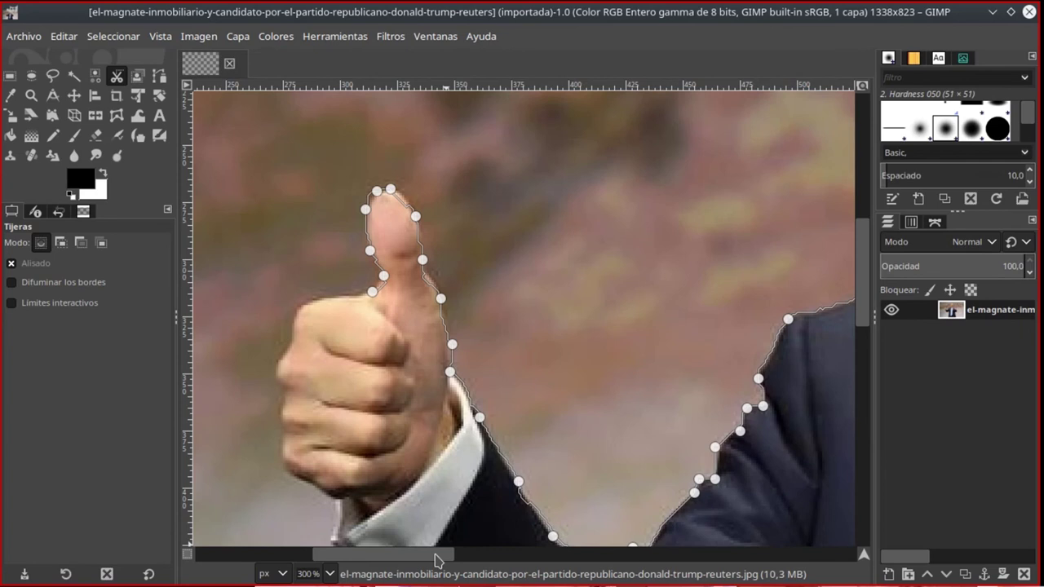
left_click_drag(435, 555, 643, 558)
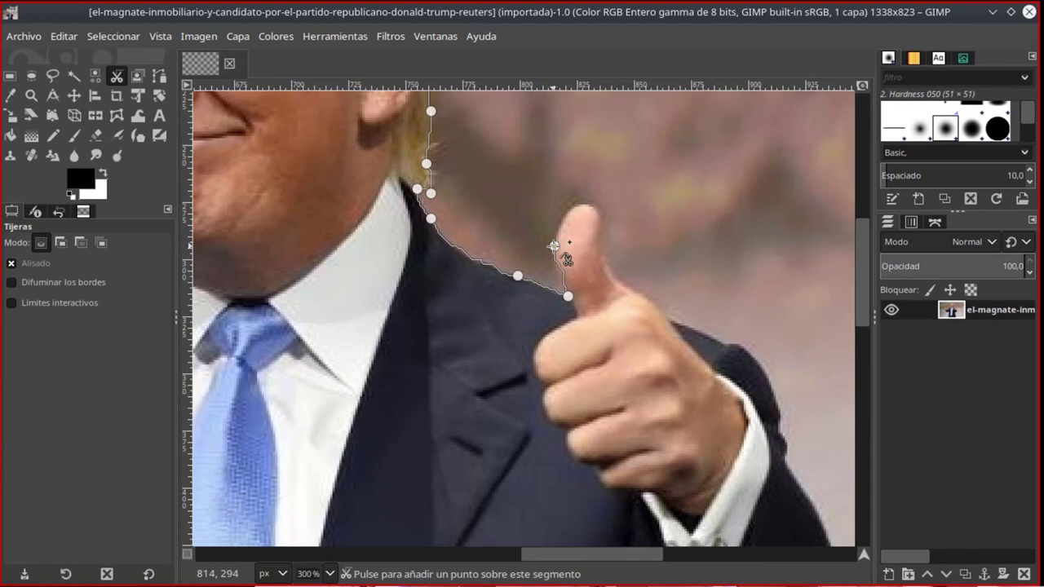
left_click(553, 244)
- Carry the outline over the knuckles, onto the sleeve and down the suit's outer edge
key("shift")
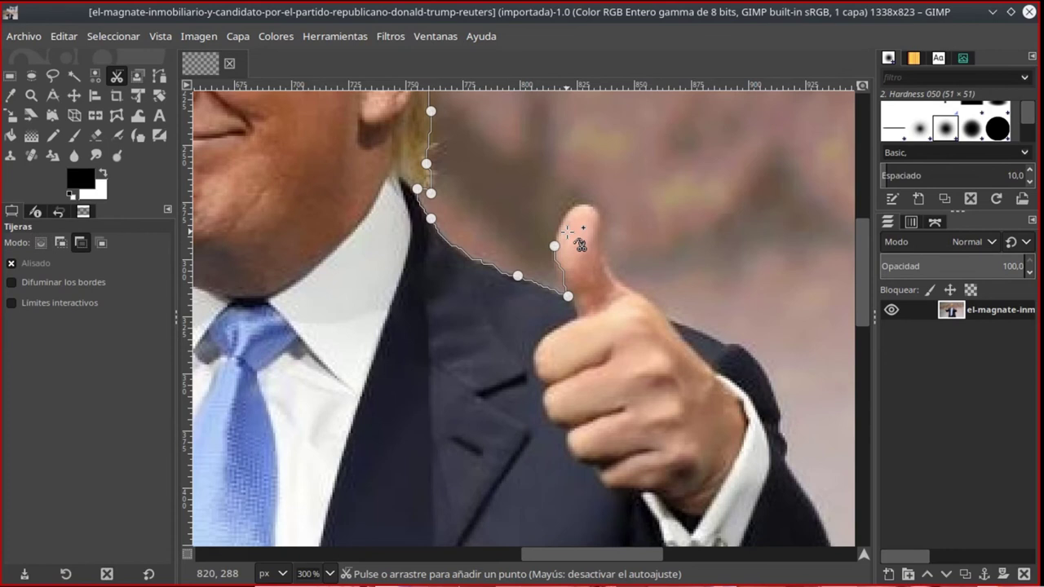
left_click(577, 319)
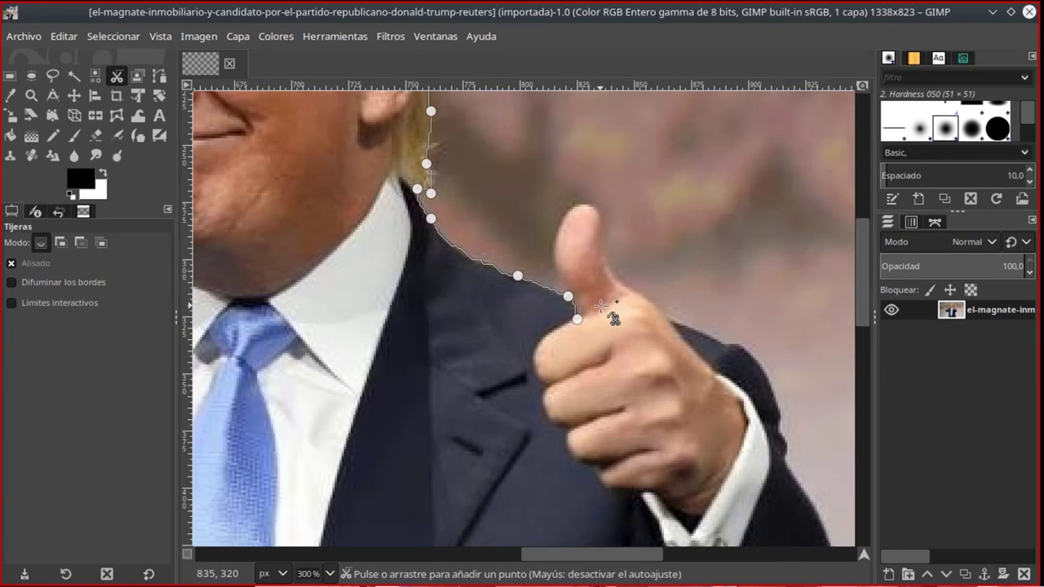
left_click(608, 306)
left_click(636, 294)
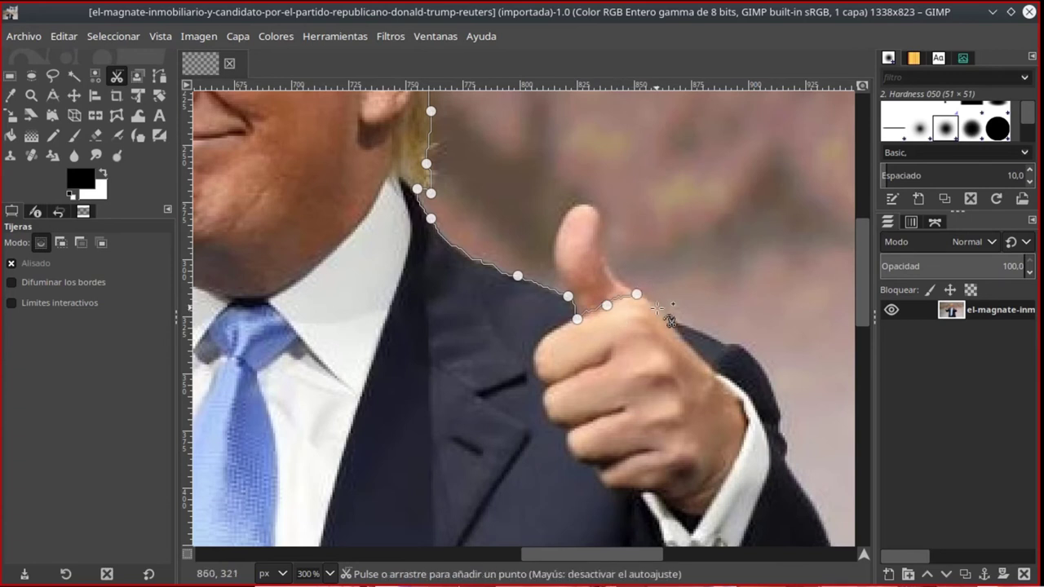
left_click(659, 307)
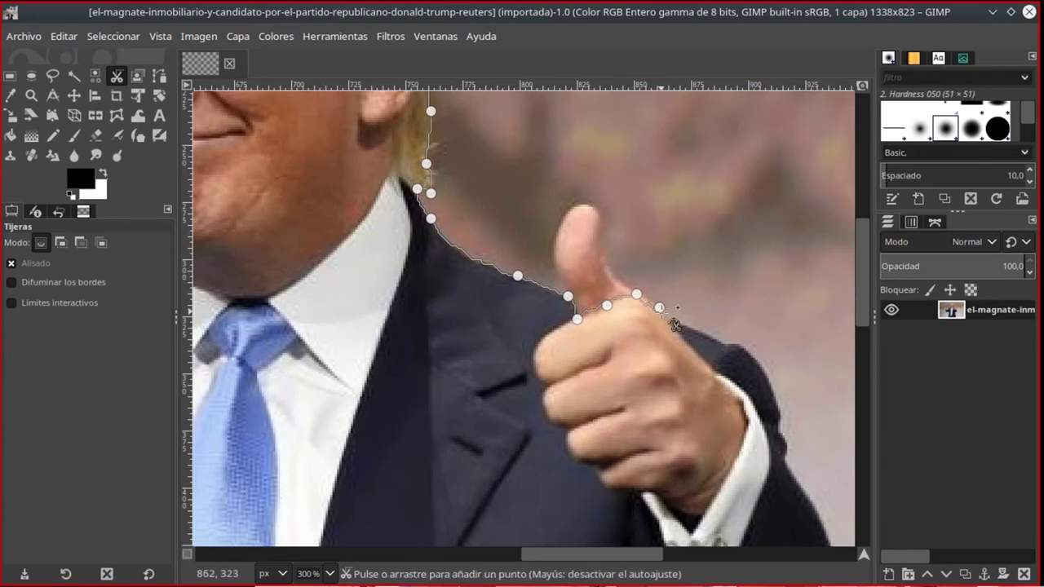
left_click(726, 345)
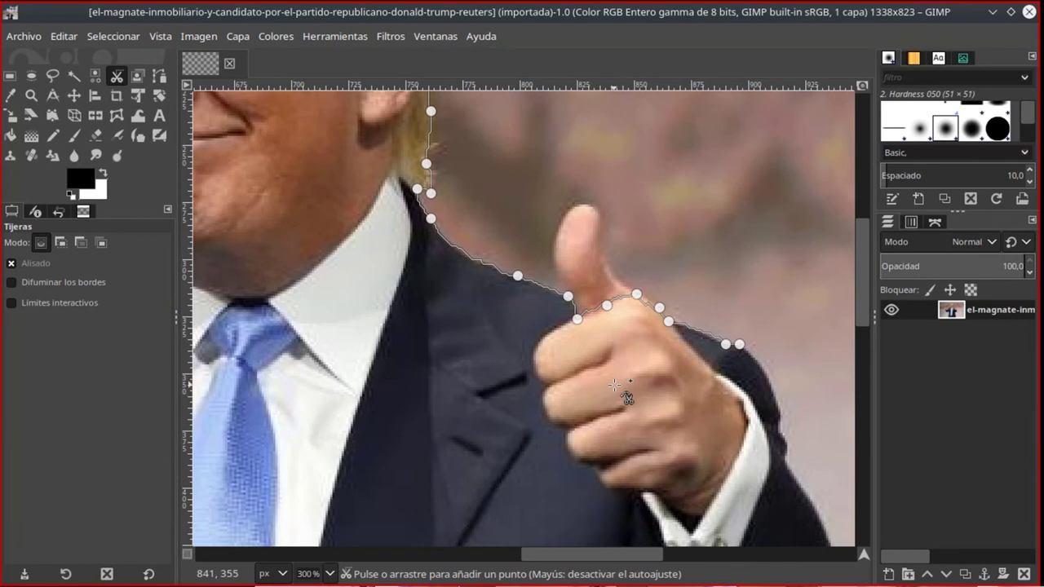
left_click(780, 420)
left_click(787, 465)
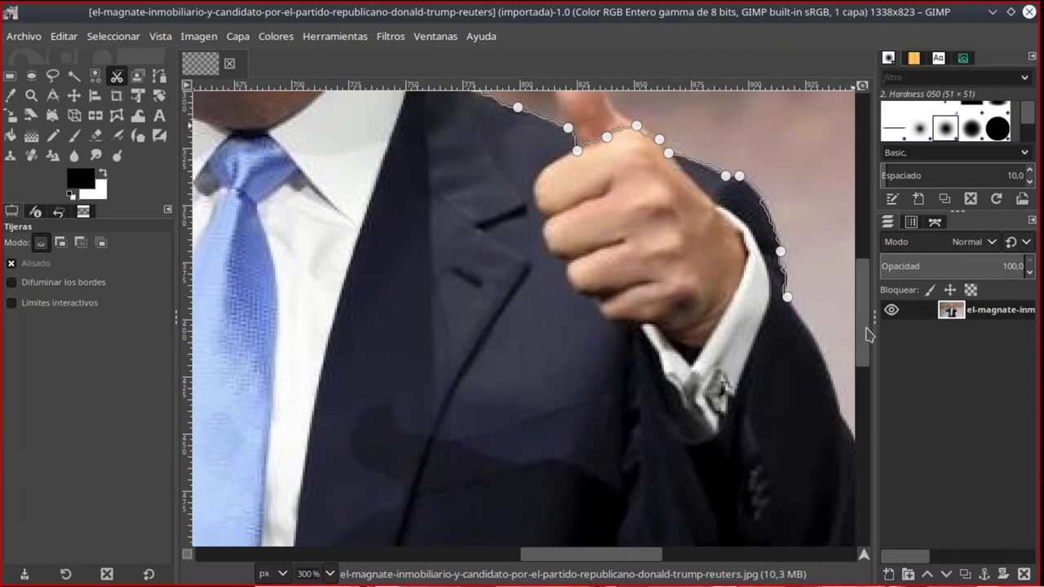
- Trace the outline down the sleeve and around its bottom curve to the inner corner
left_click_drag(864, 293, 863, 351)
left_click(841, 348)
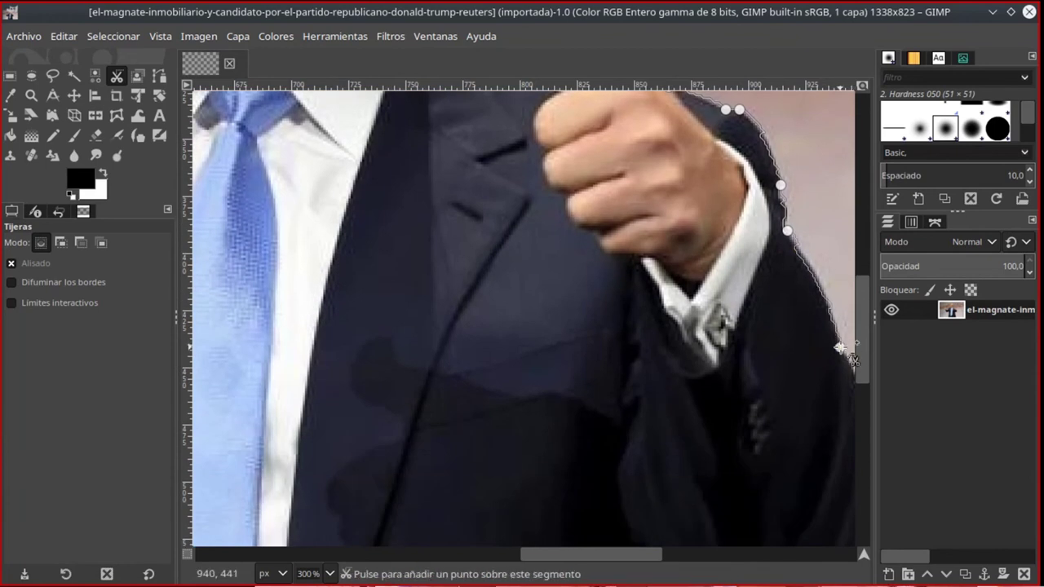
scroll(677, 542, "right", 3)
scroll(679, 543, "right", 2)
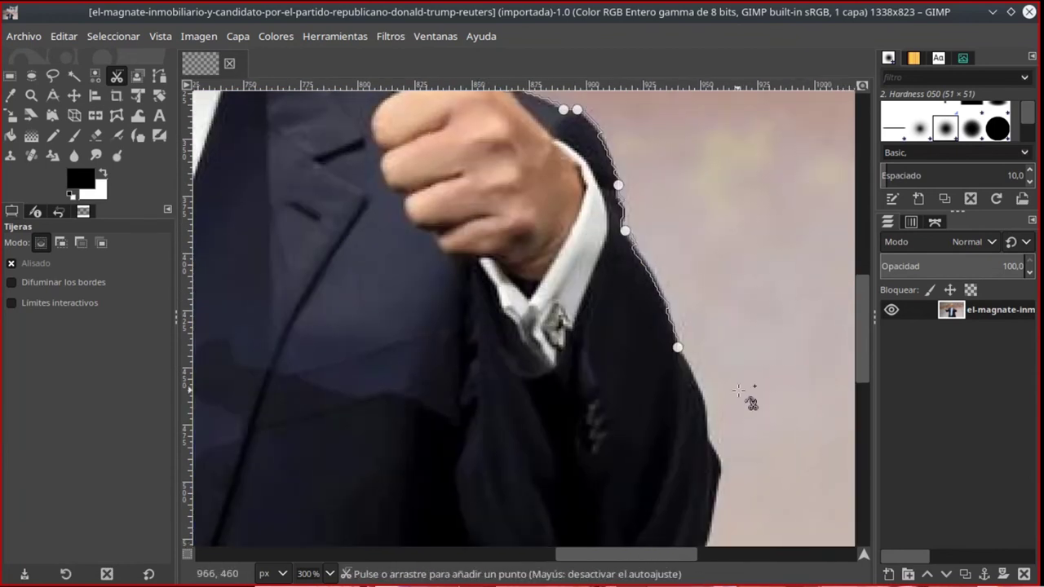
scroll(742, 384, "down", 3)
left_click(709, 325)
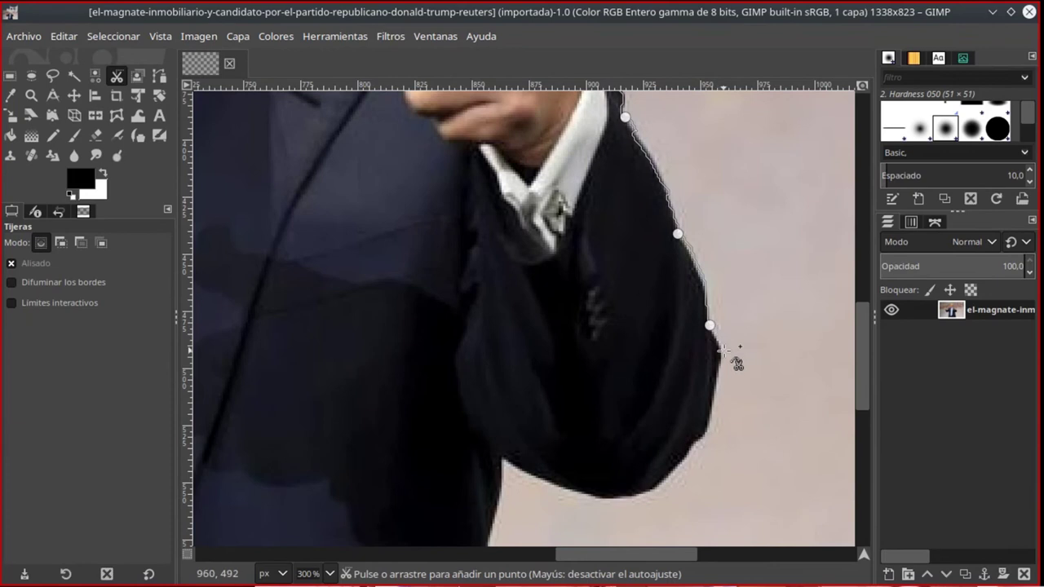
left_click(723, 361)
left_click(706, 434)
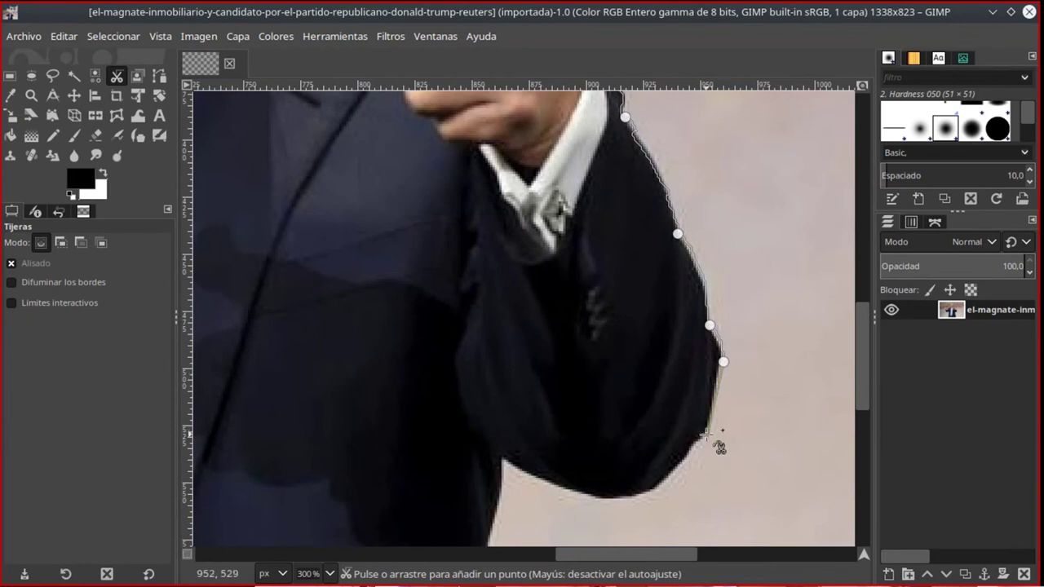
left_click(689, 453)
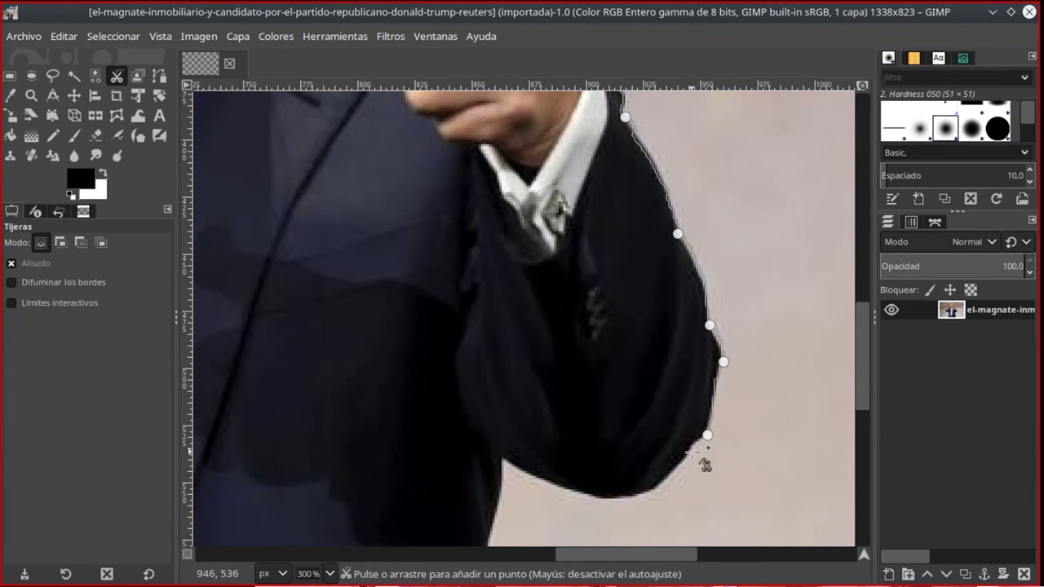
left_click(613, 498)
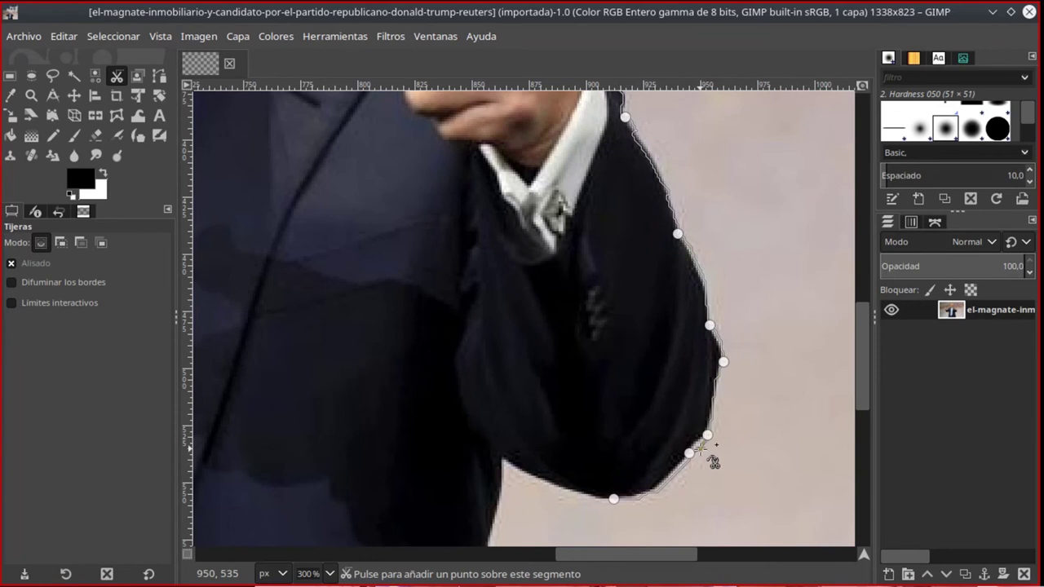
left_click(697, 447)
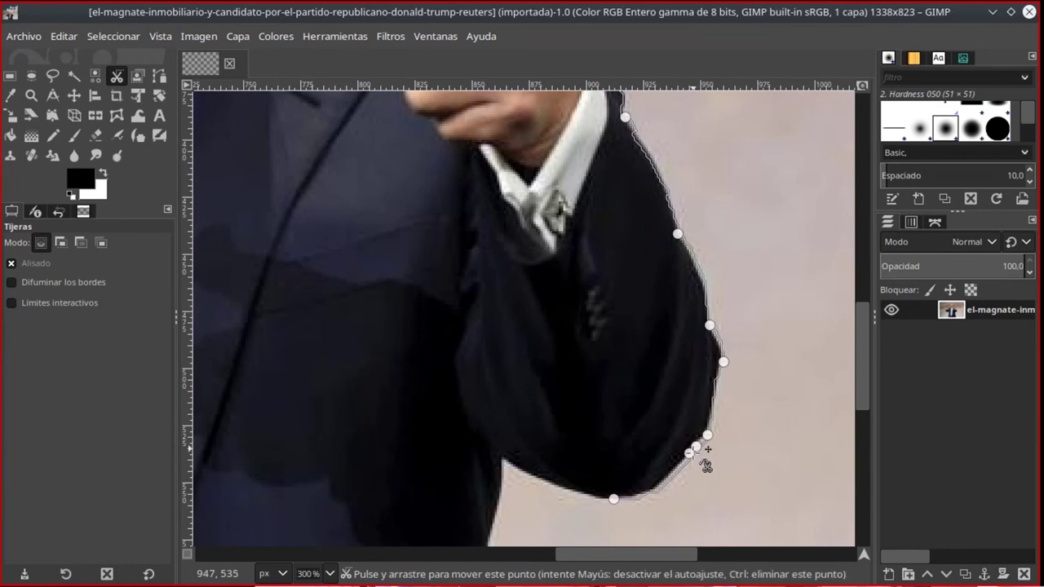
left_click(671, 475)
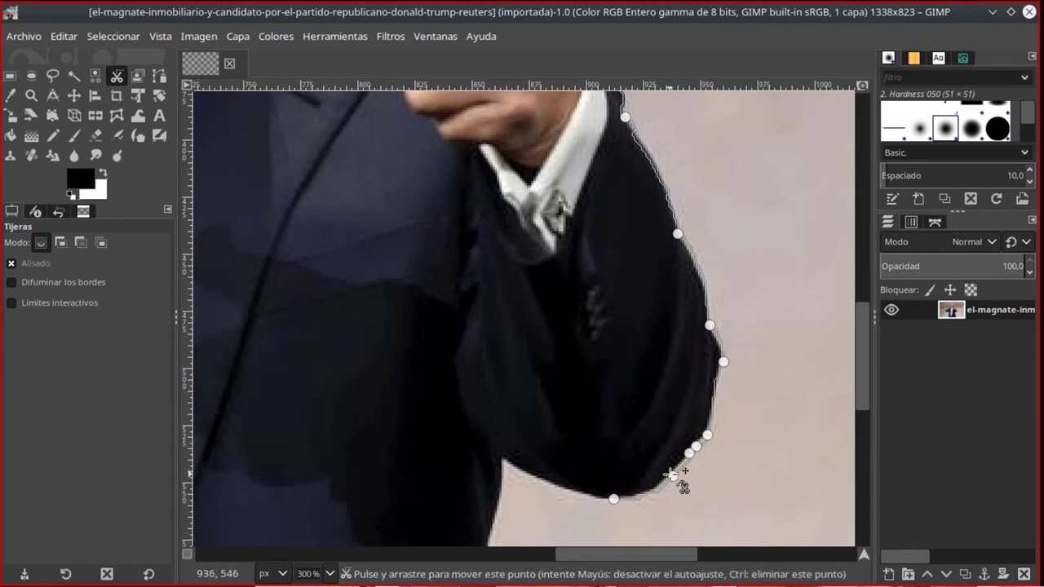
left_click(502, 459)
- Follow the jacket's right edge down and anchor the outline at the image bottom
scroll(559, 414, "down", 5)
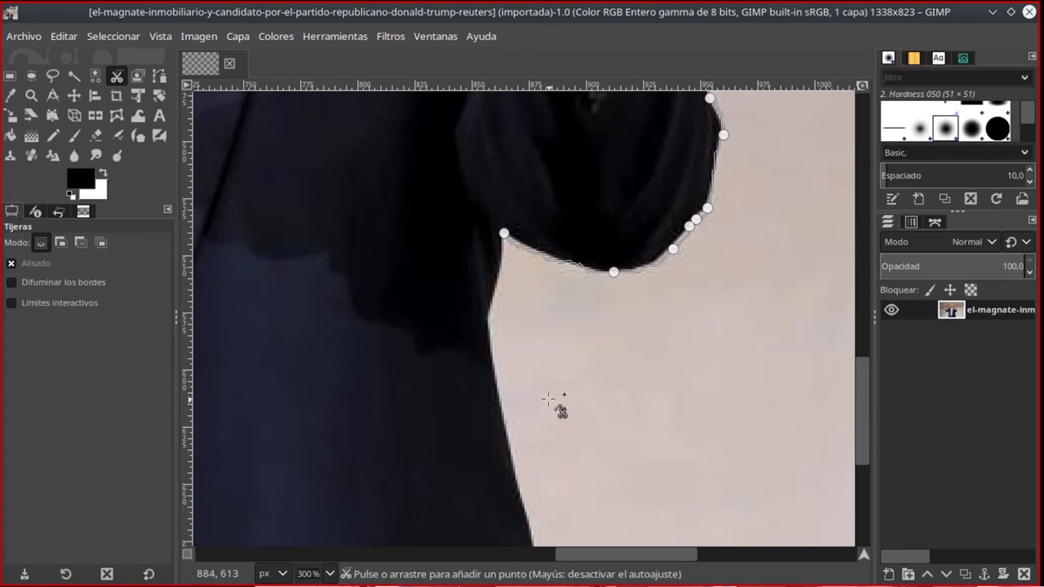
left_click(487, 319)
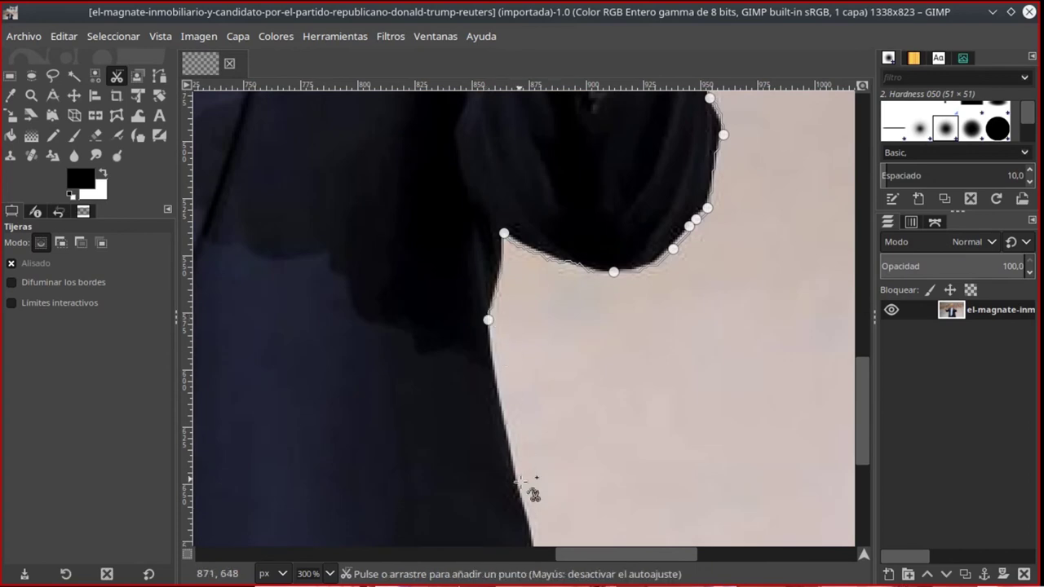
left_click(532, 539)
scroll(559, 416, "down", 7)
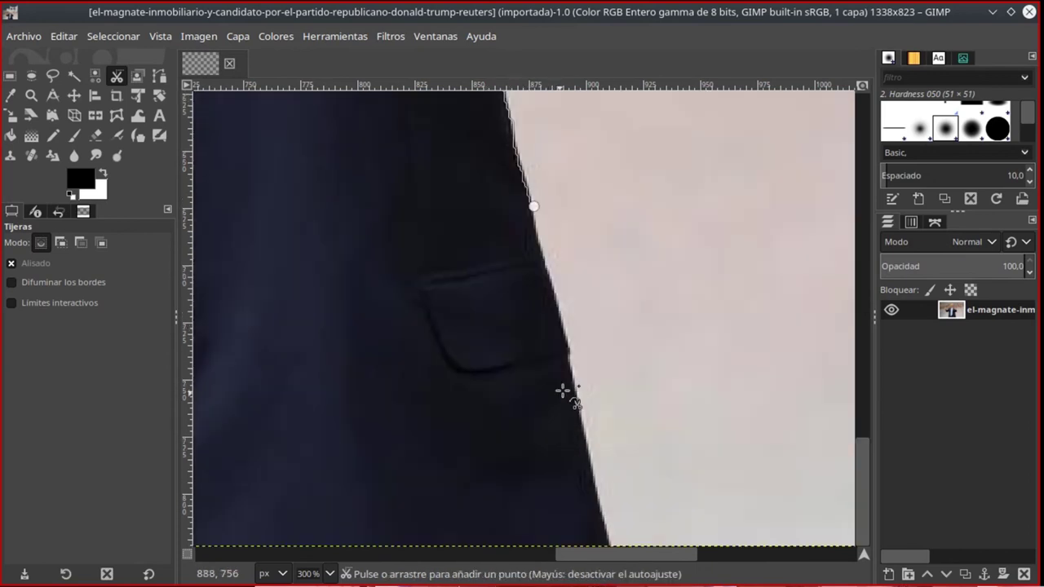
left_click(592, 473)
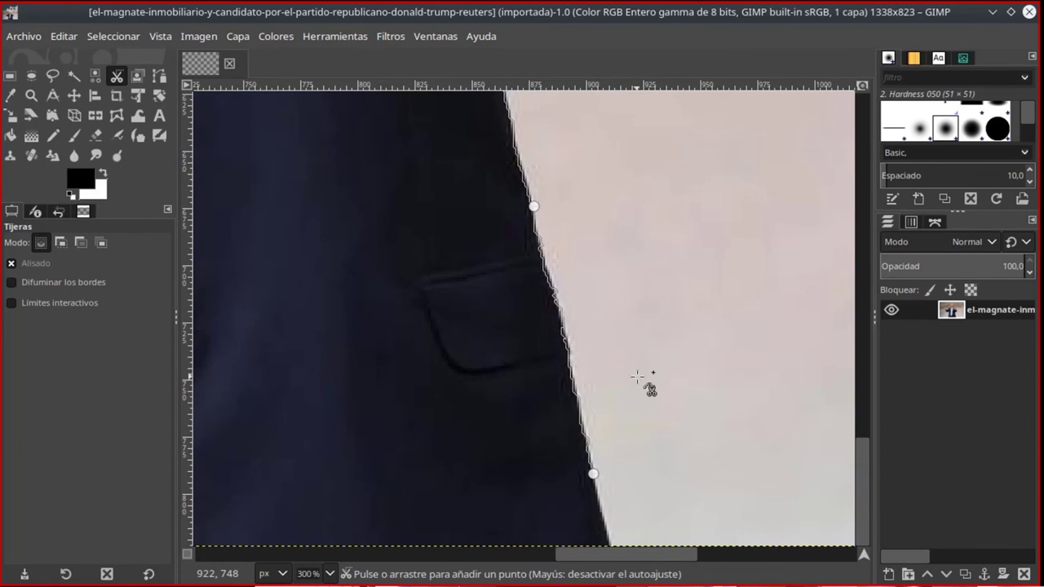
left_click(608, 542)
left_click_drag(616, 560, 590, 563)
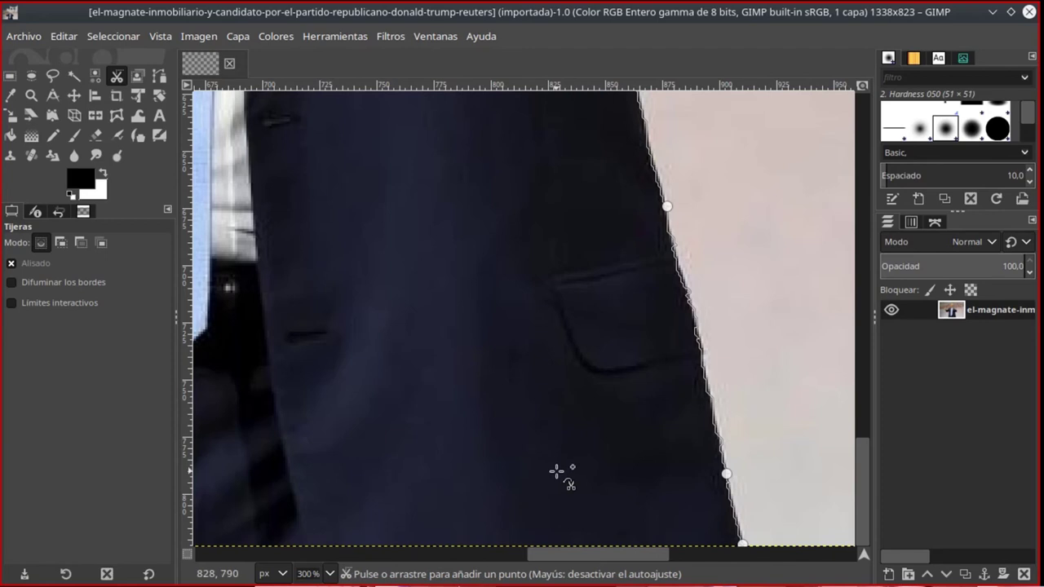
- Run the outline along the image bottom and up the jacket's left side
scroll(699, 511, "down", 1, "ctrl")
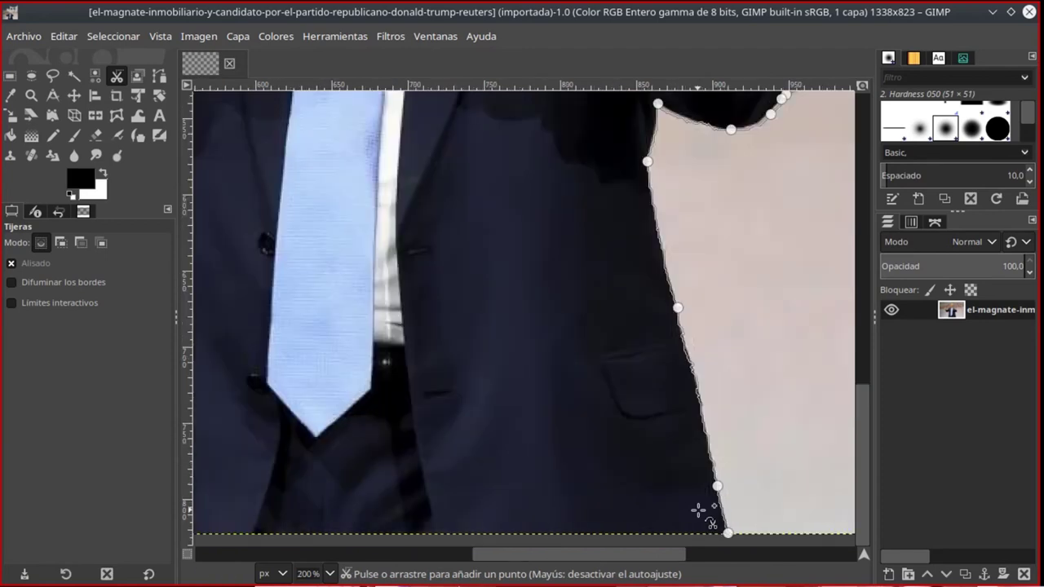
scroll(699, 511, "down", 1, "ctrl")
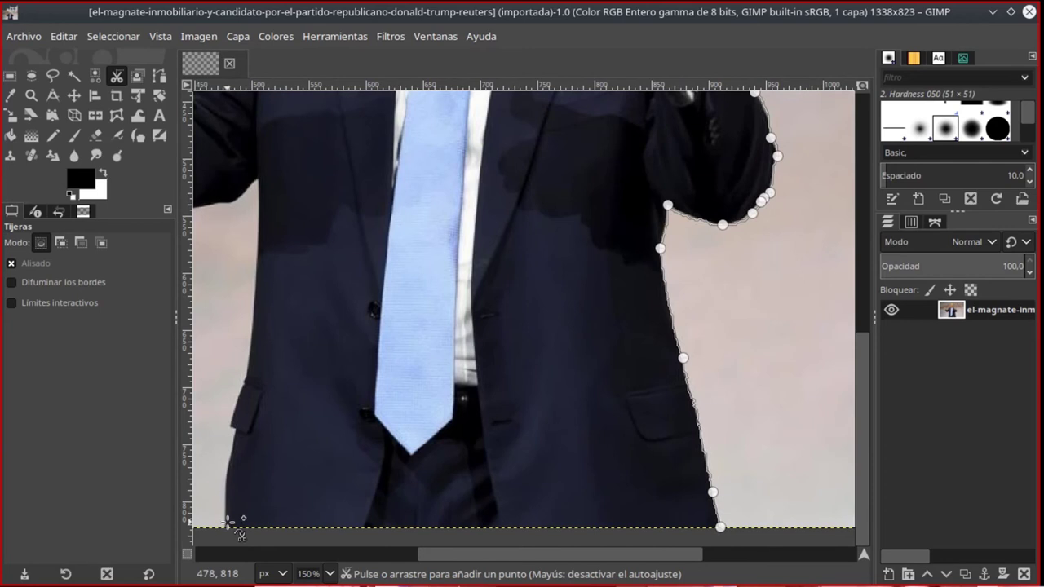
left_click(225, 527)
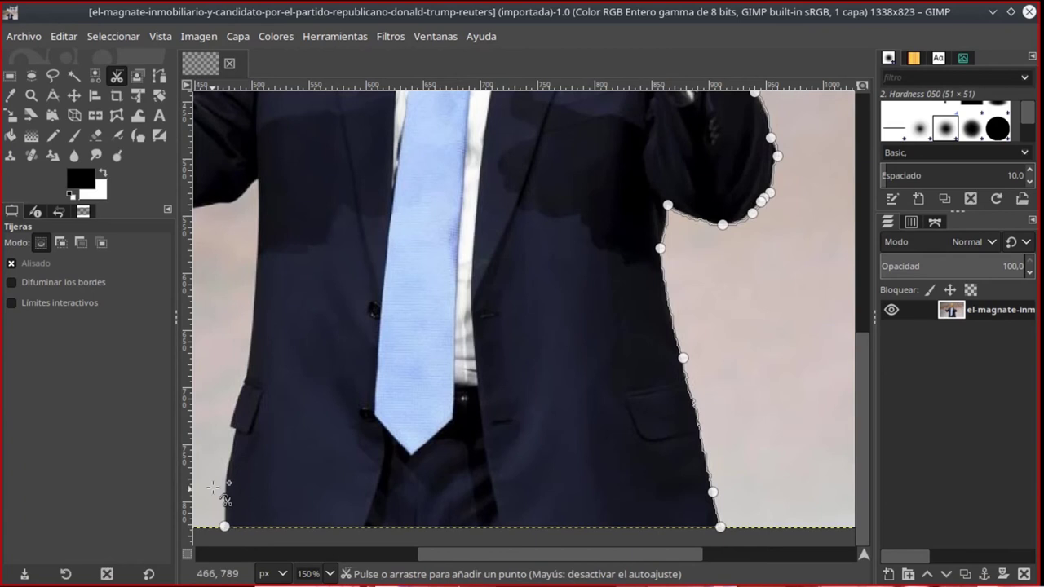
left_click(235, 430)
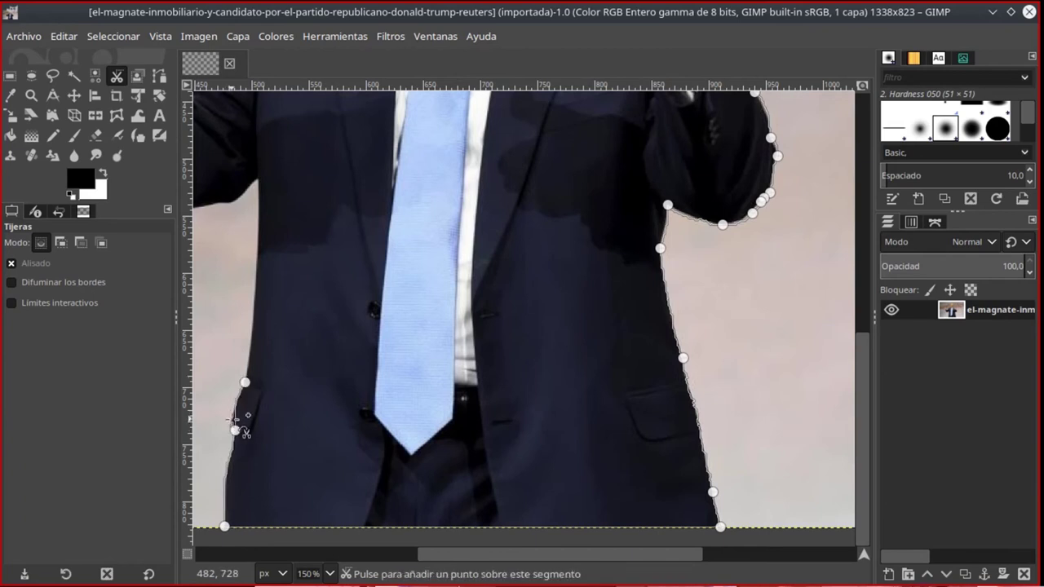
left_click(229, 426)
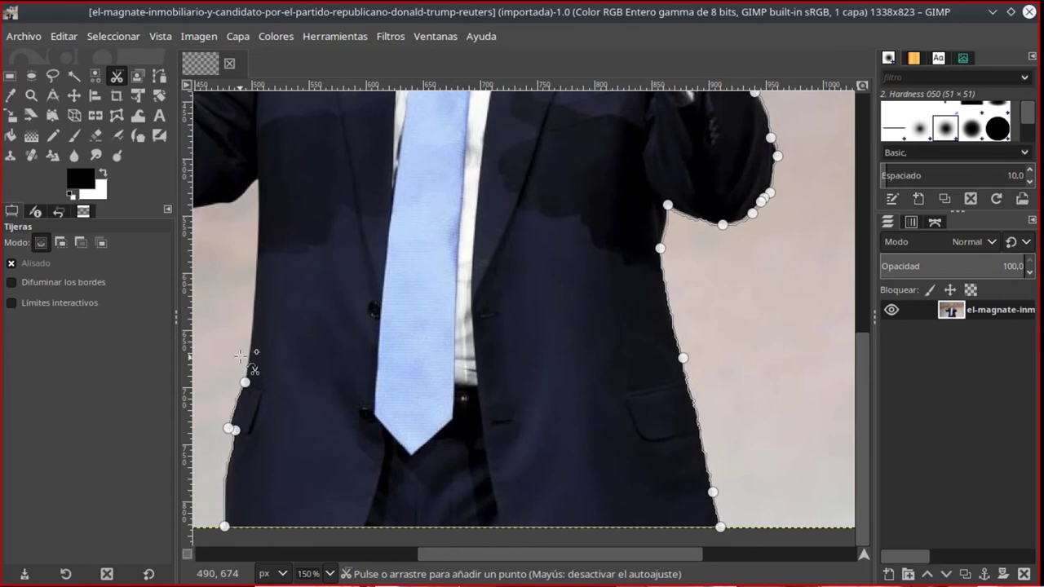
left_click(258, 179)
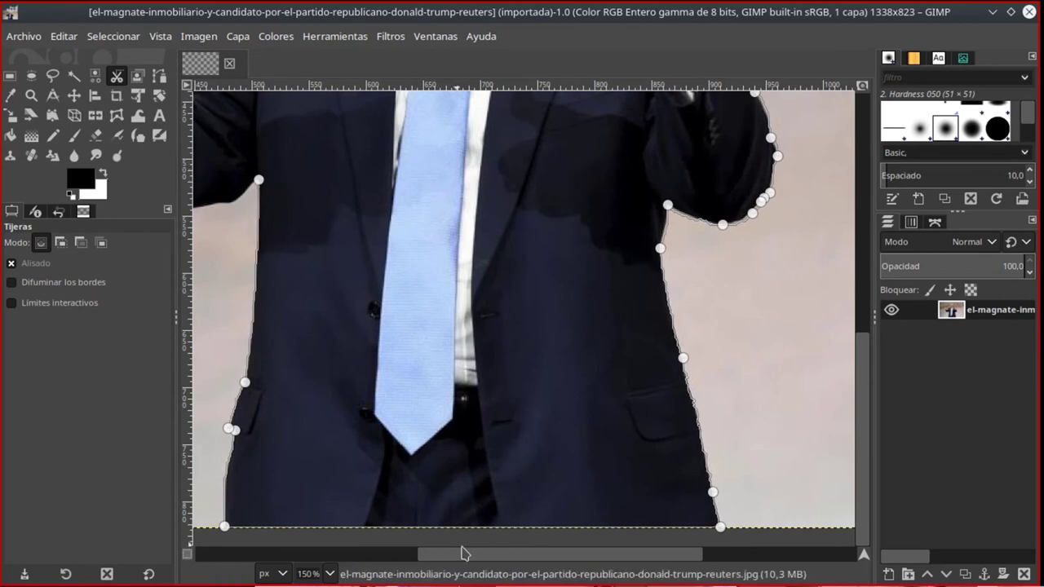
left_click_drag(462, 554, 364, 554)
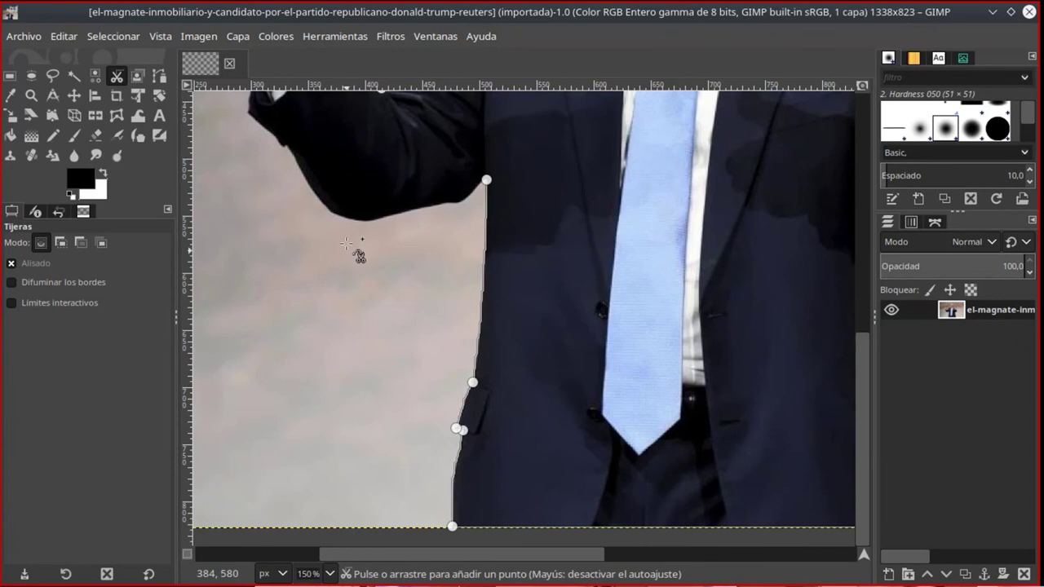
- Trace under the raised arm, up to the shirt cuff and around the fist
left_click(347, 218)
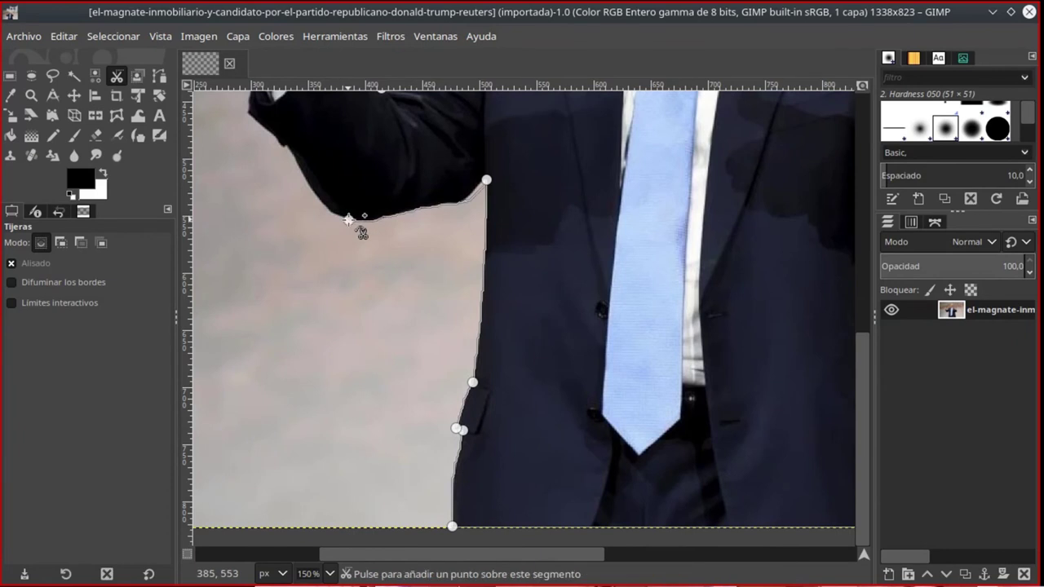
left_click(477, 192)
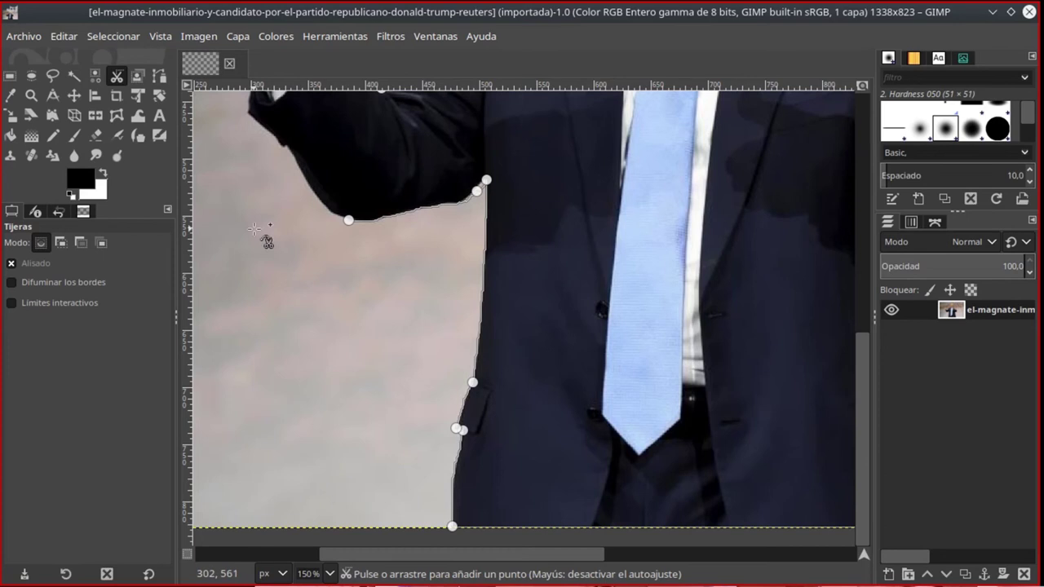
scroll(255, 229, "up", 3)
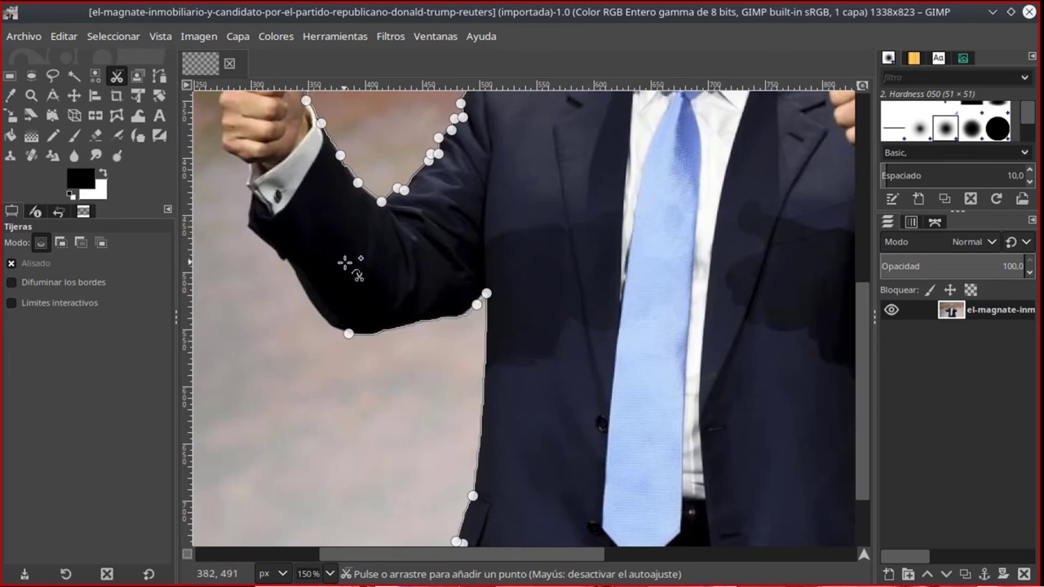
scroll(345, 263, "up", 3)
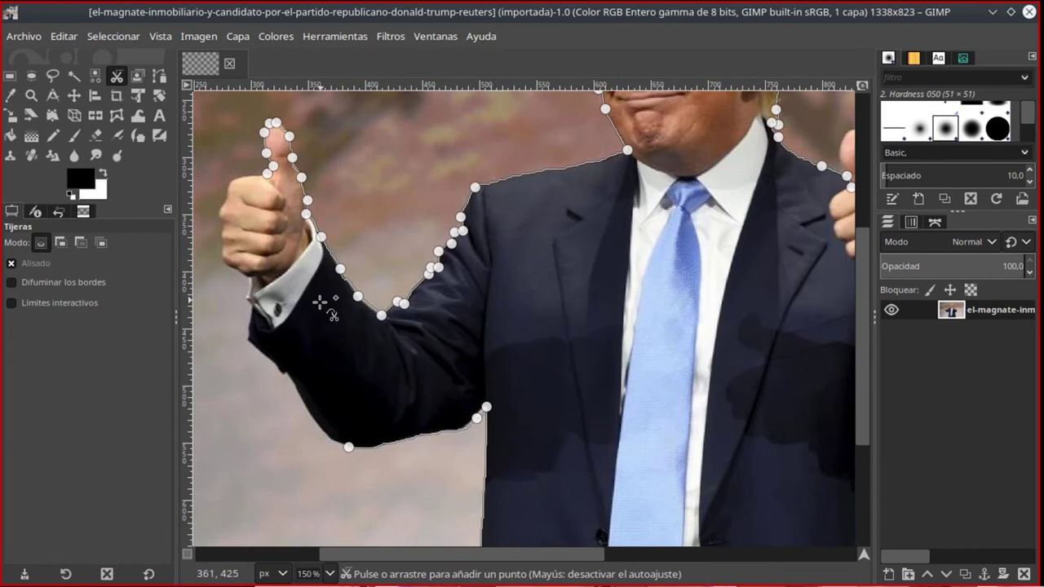
left_click(245, 341)
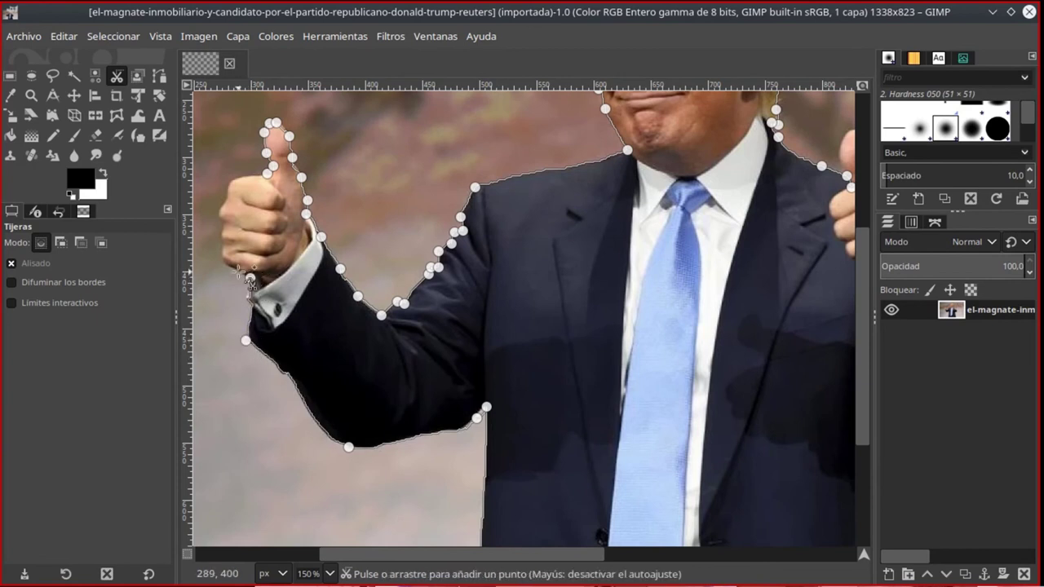
left_click(223, 260)
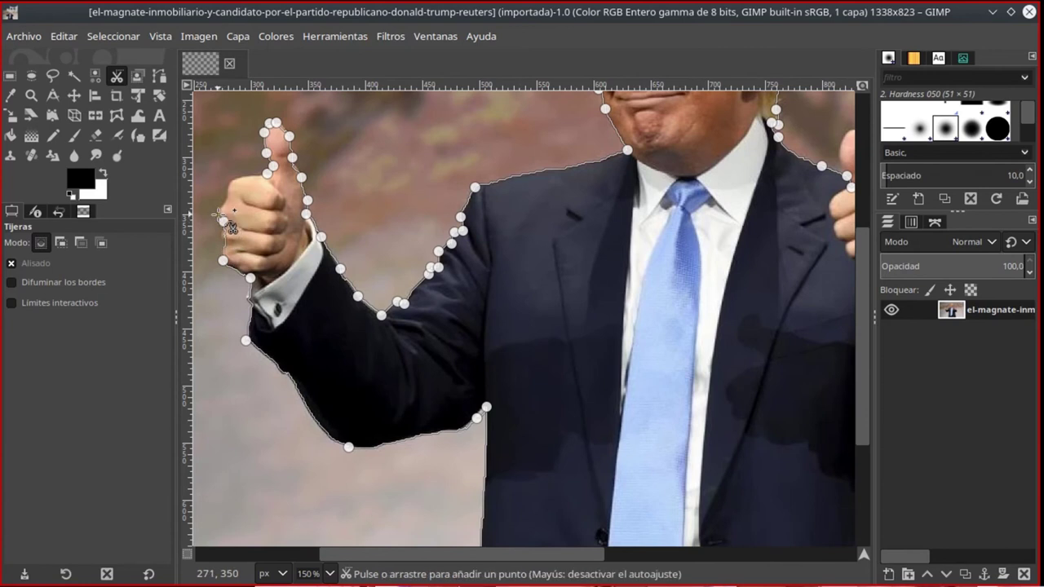
left_click(218, 214)
left_click(229, 199)
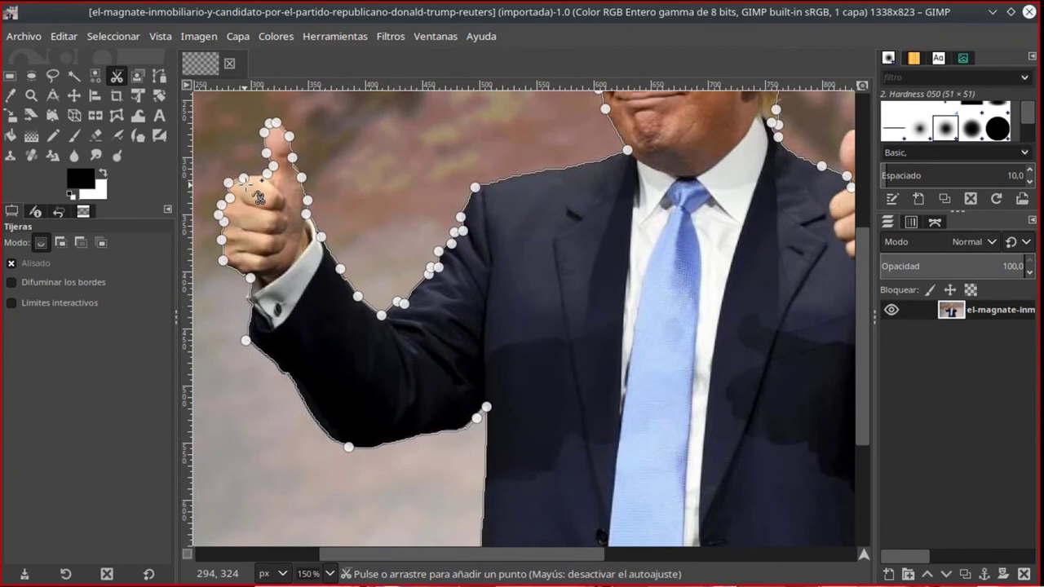
- Add a final point at the thumb and close the outline at its starting point
scroll(263, 193, "up", 1)
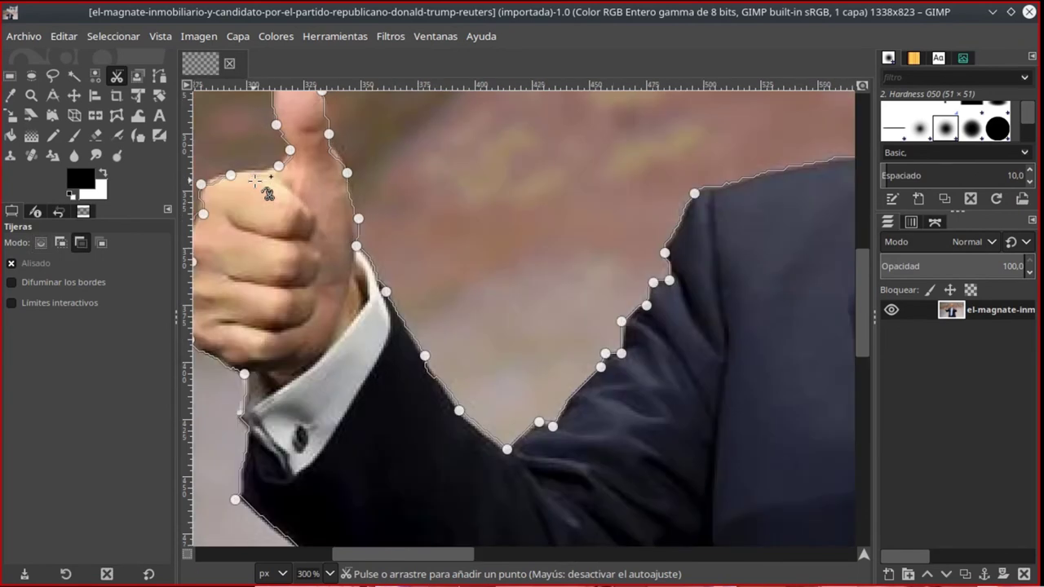
scroll(263, 194, "up", 1)
scroll(262, 191, "up", 2)
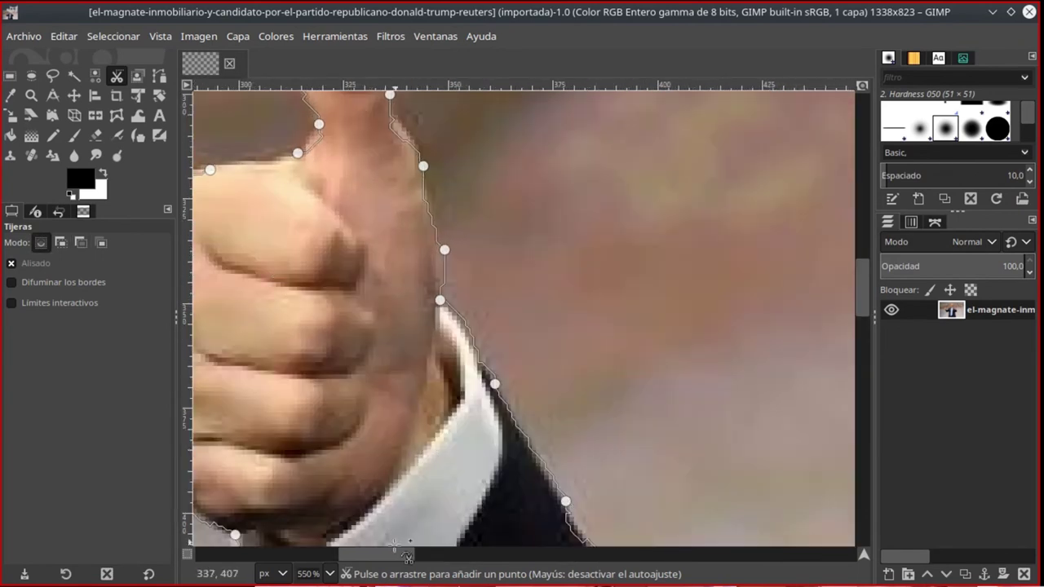
left_click_drag(408, 555, 398, 554)
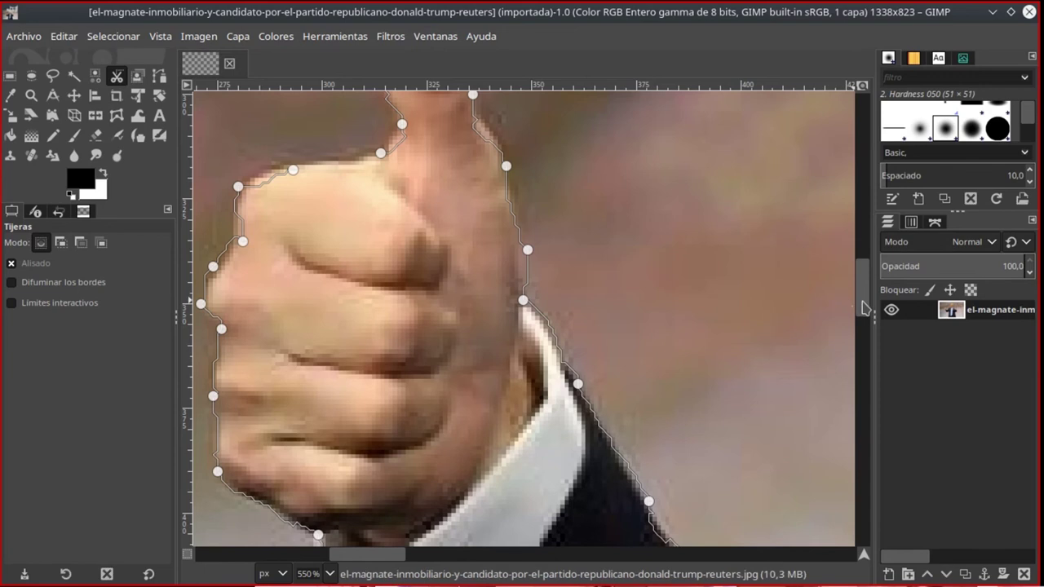
scroll(863, 291, "up", 1)
scroll(865, 291, "up", 1)
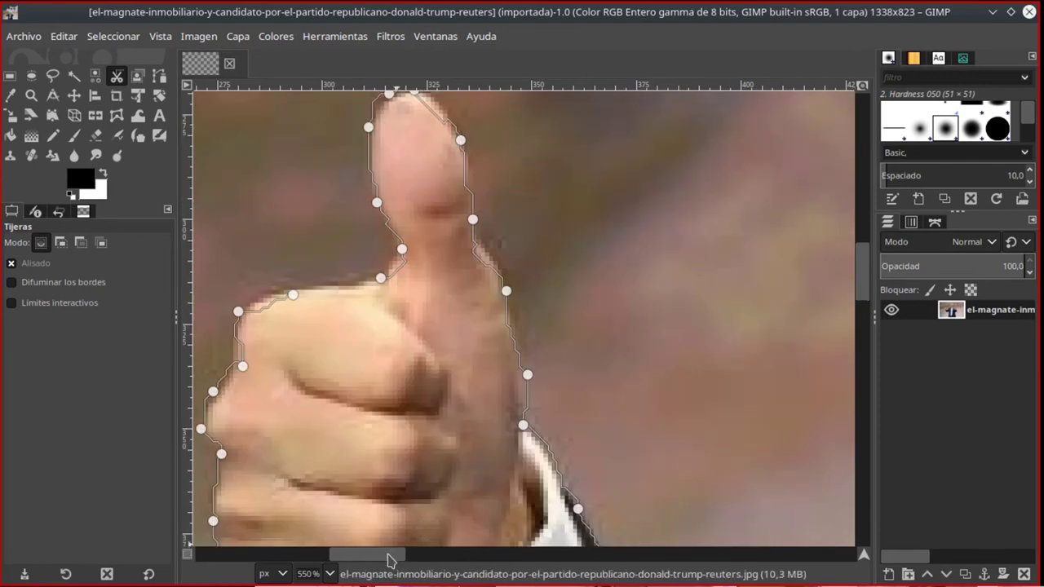
left_click_drag(393, 555, 377, 555)
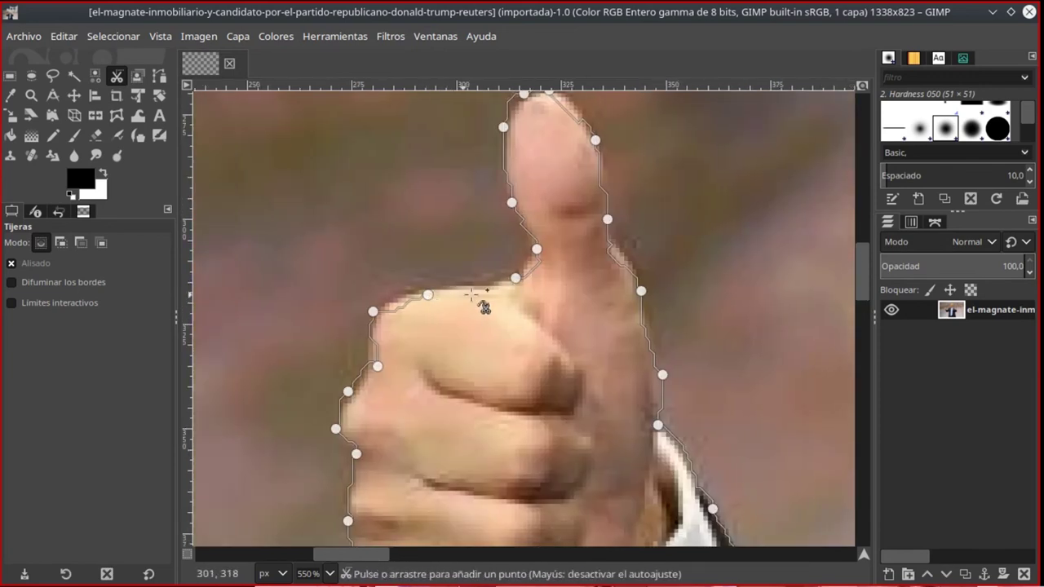
left_click(515, 278)
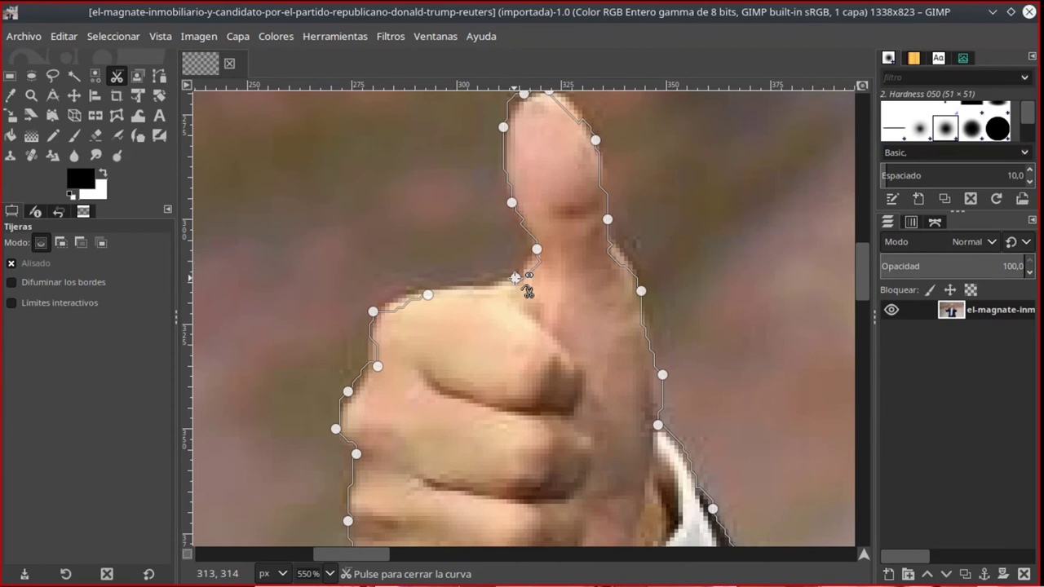
key("ctrl")
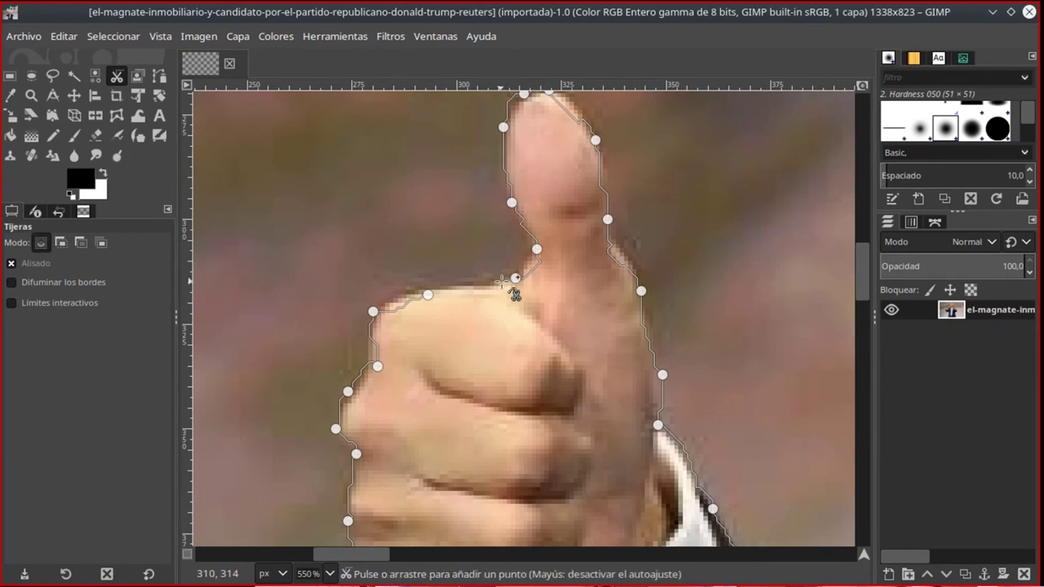
key("ctrl")
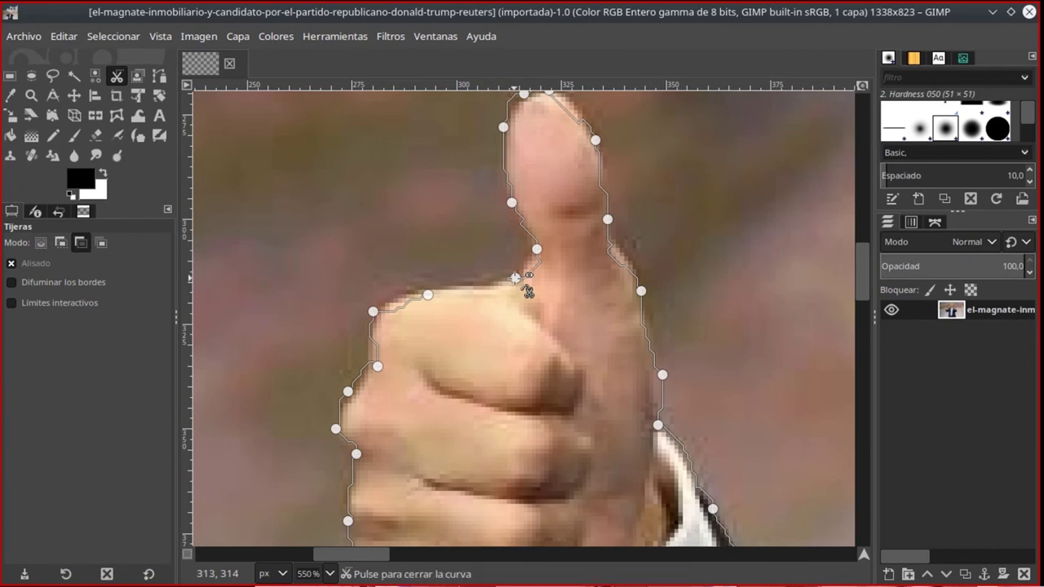
left_click(516, 278, "ctrl")
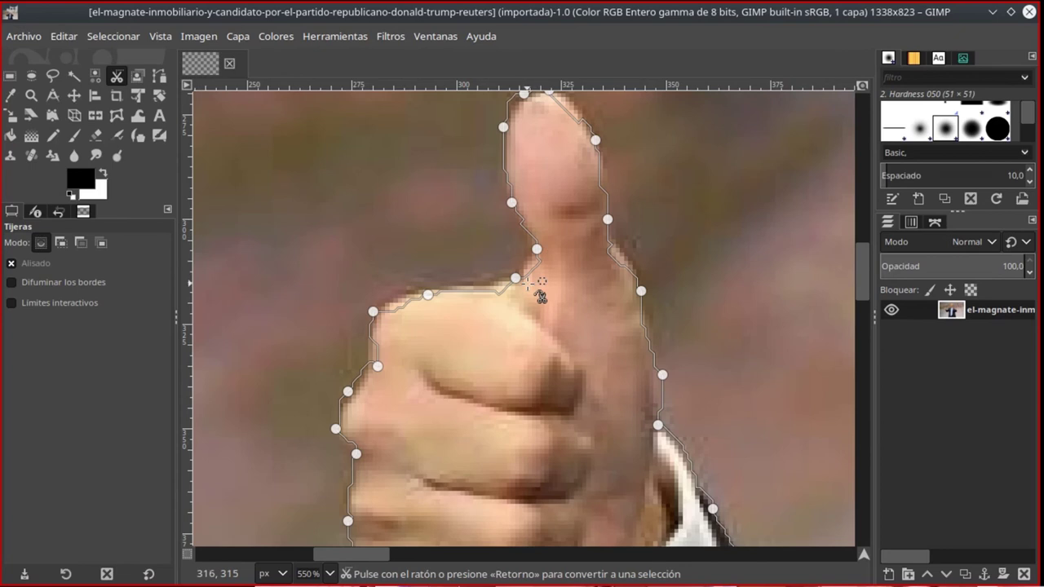
- Zoom out and convert the closed outline into a selection of the figure
scroll(537, 294, "down", 1, "ctrl")
scroll(538, 298, "down", 1, "ctrl")
scroll(538, 297, "down", 1, "ctrl")
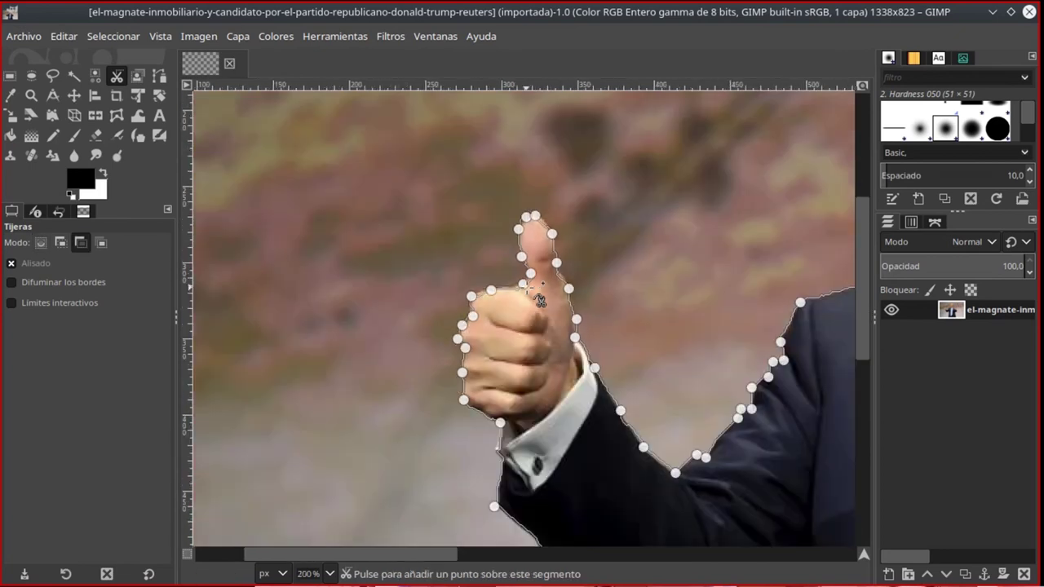
left_click_drag(428, 555, 486, 558)
scroll(565, 273, "down", 2, "ctrl")
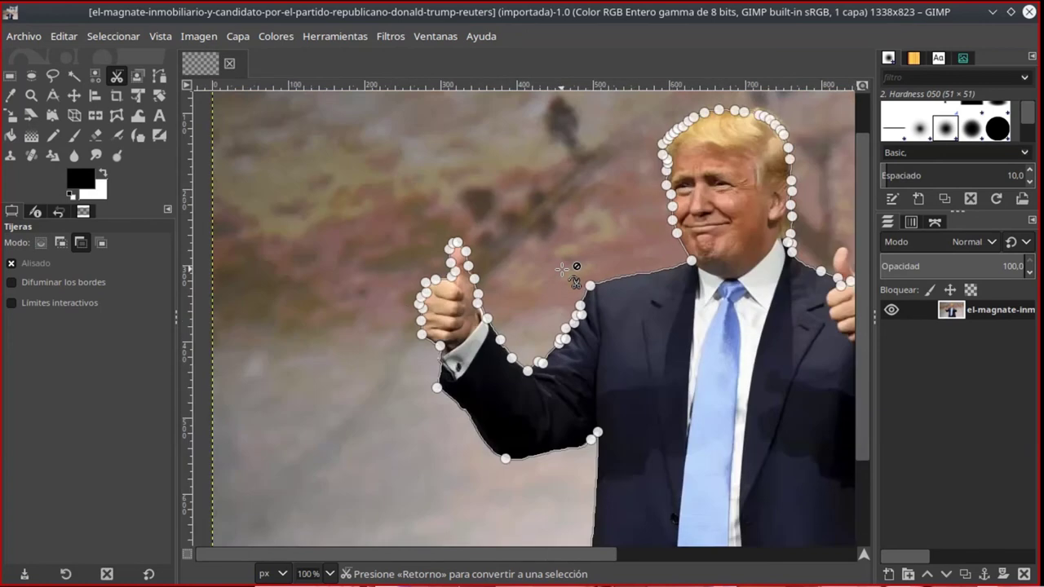
scroll(564, 270, "down", 1, "ctrl")
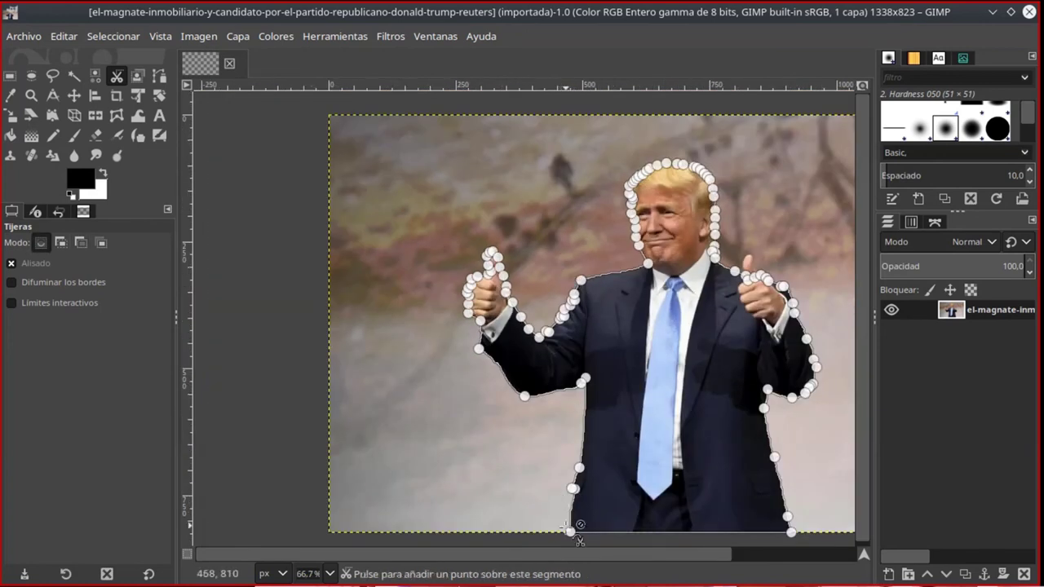
left_click_drag(559, 556, 578, 562)
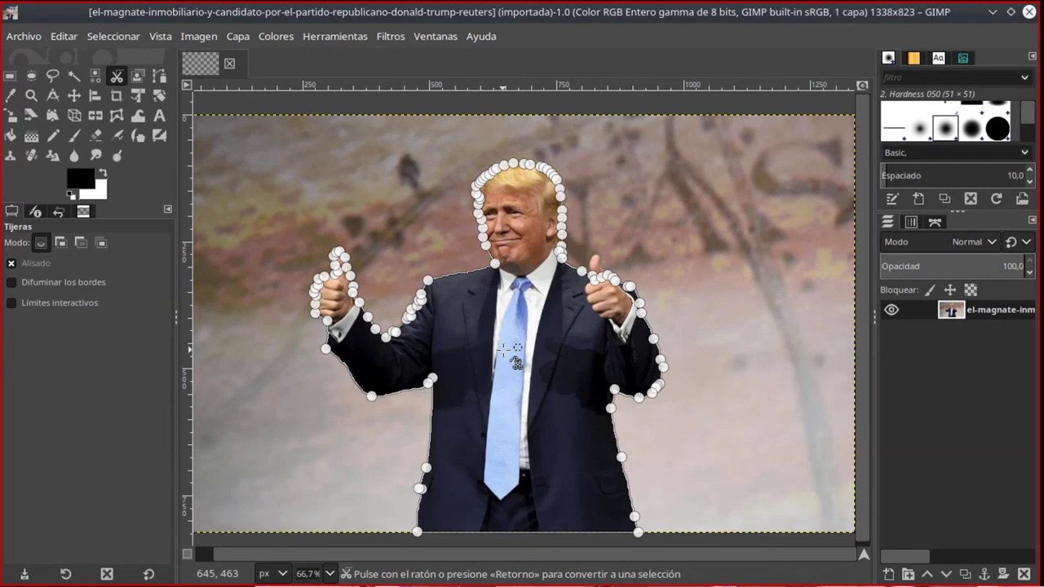
left_click(537, 360)
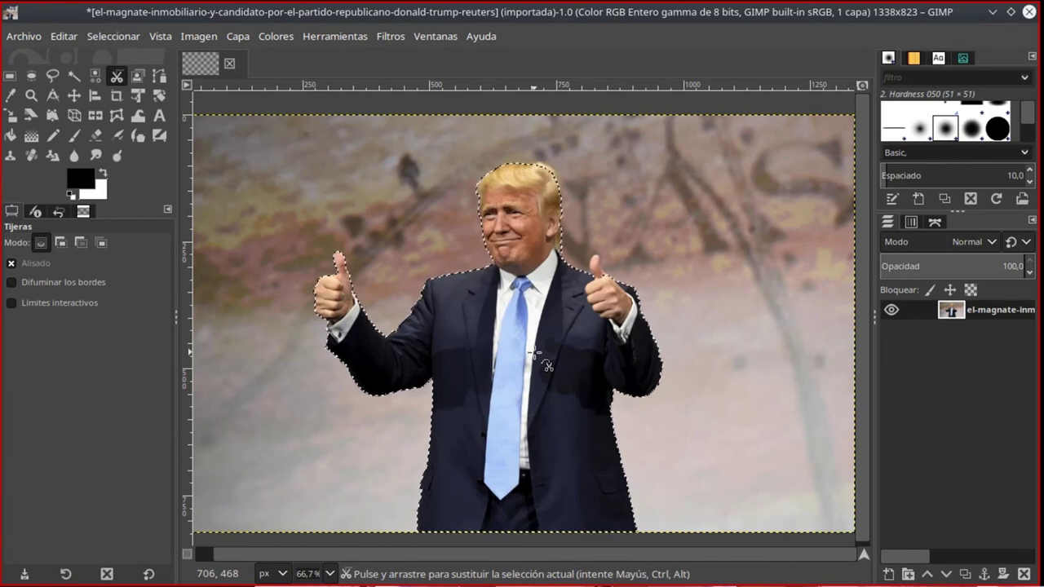
- Cut the figure via Editar > Cortar, add a transparent new layer, and hide the photo layer
left_click(62, 38)
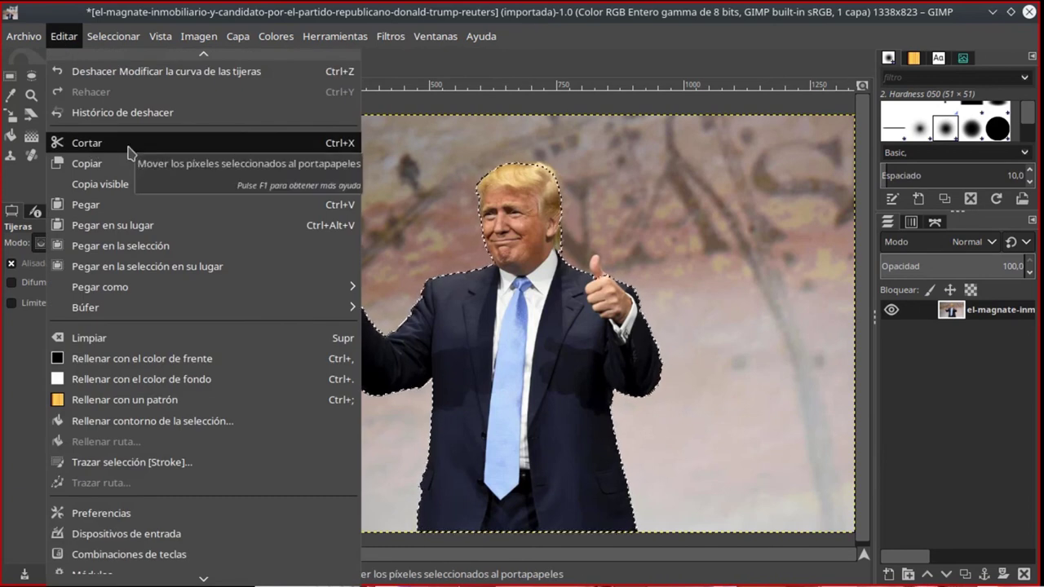
left_click(128, 154)
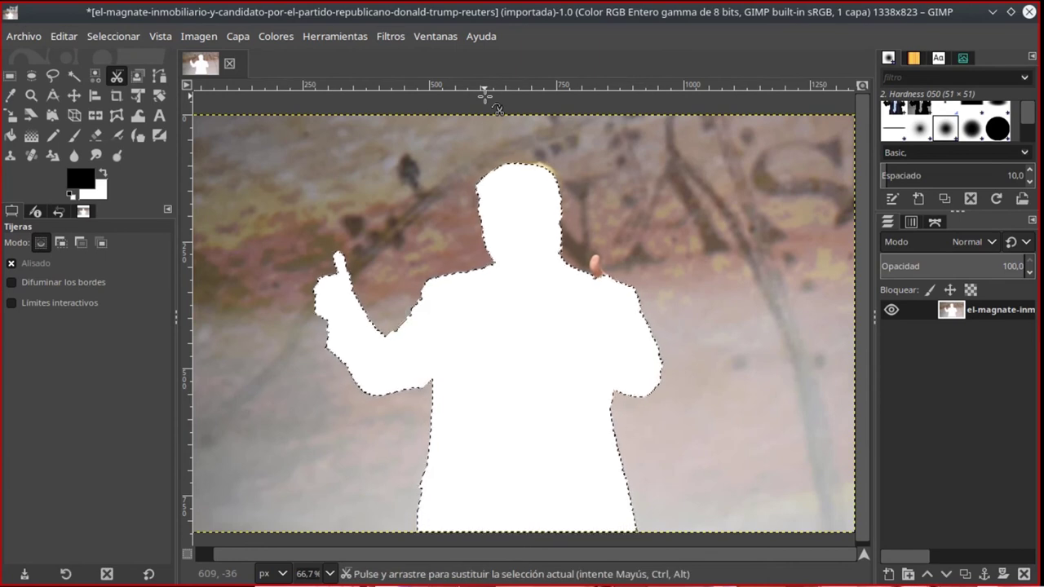
left_click(238, 37)
left_click(245, 59)
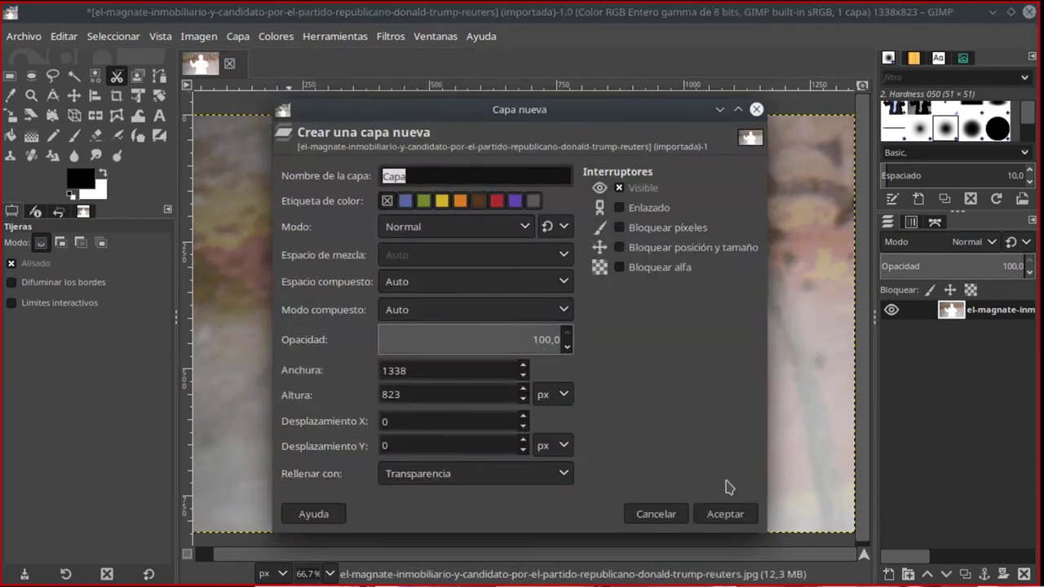
left_click(722, 514)
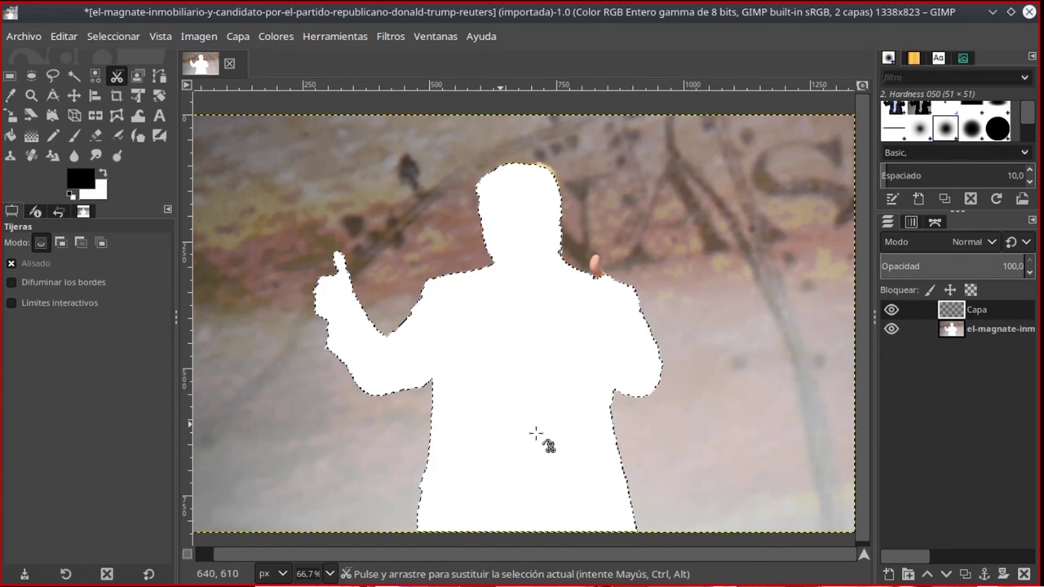
left_click(892, 330)
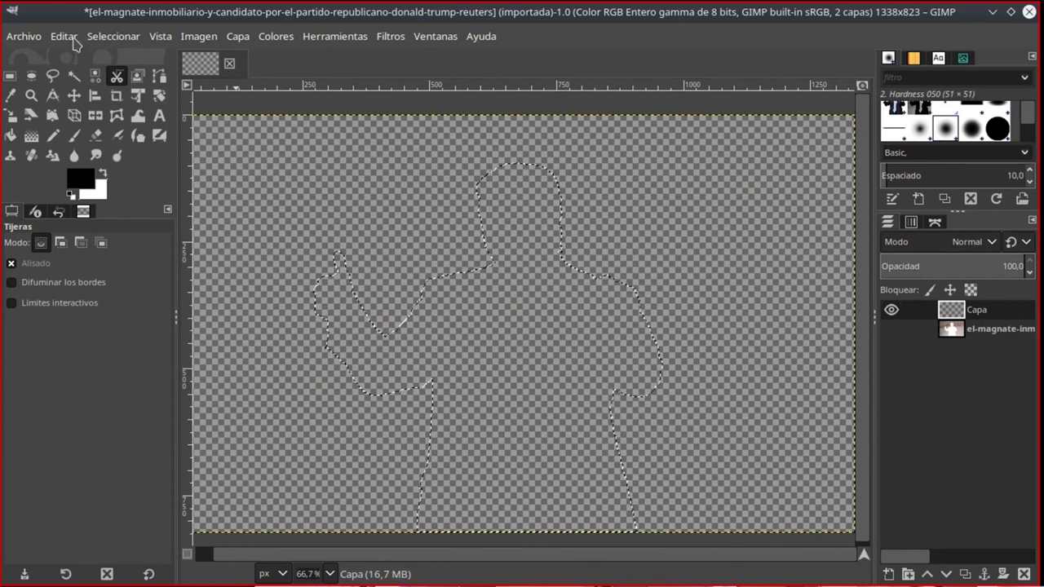
- Paste the cut figure with Editar > Pegar as a floating selection
left_click(71, 39)
left_click(86, 205)
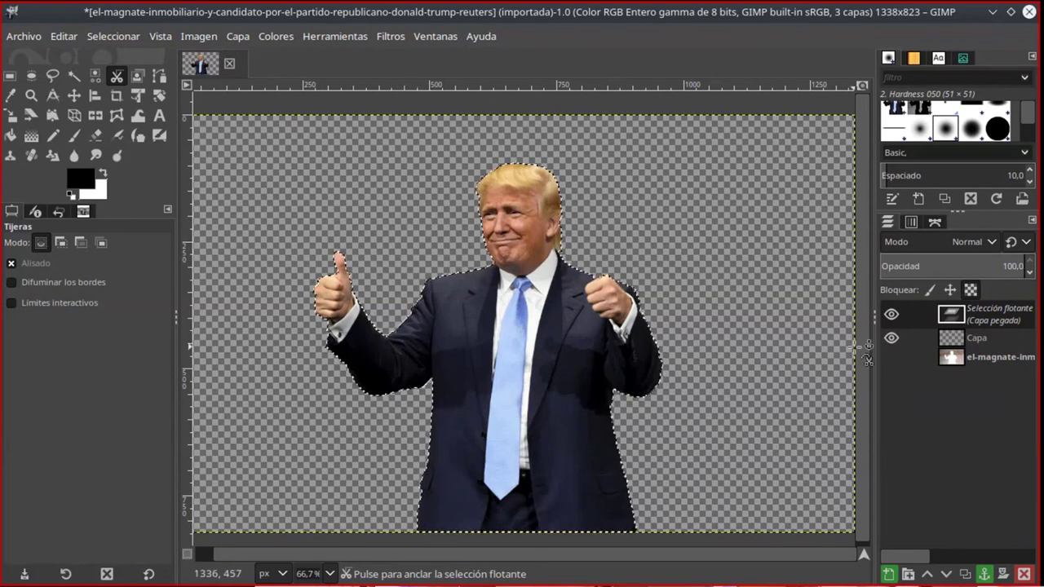
- Anchor the pasted figure into the transparent layer
left_click(892, 357)
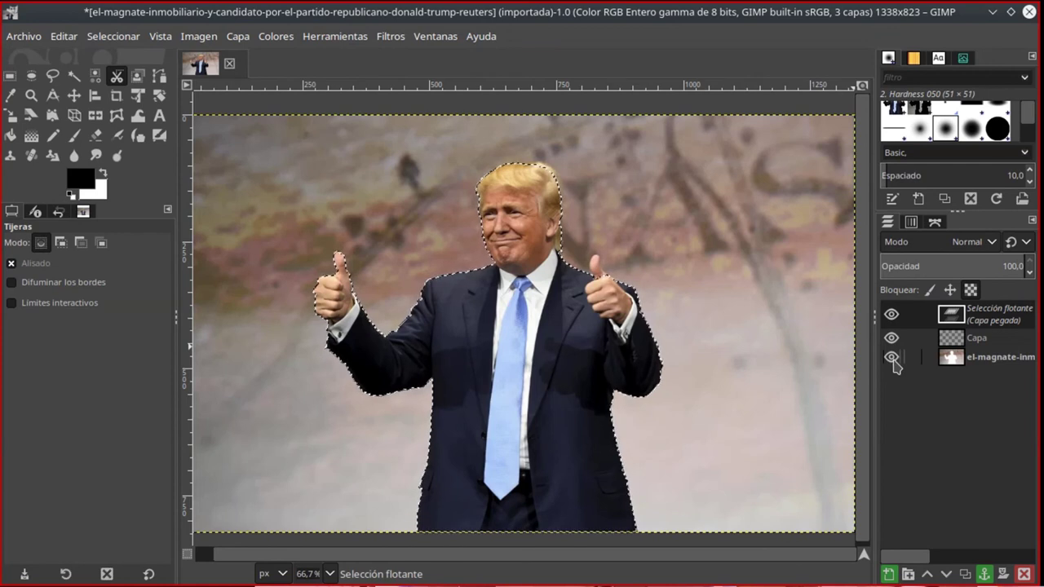
left_click(891, 357)
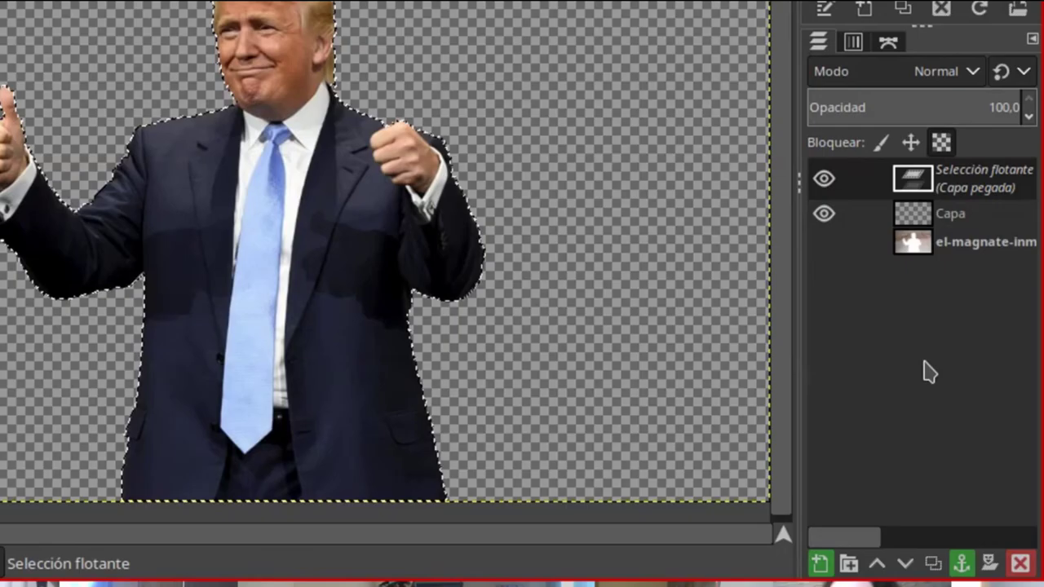
left_click(964, 563)
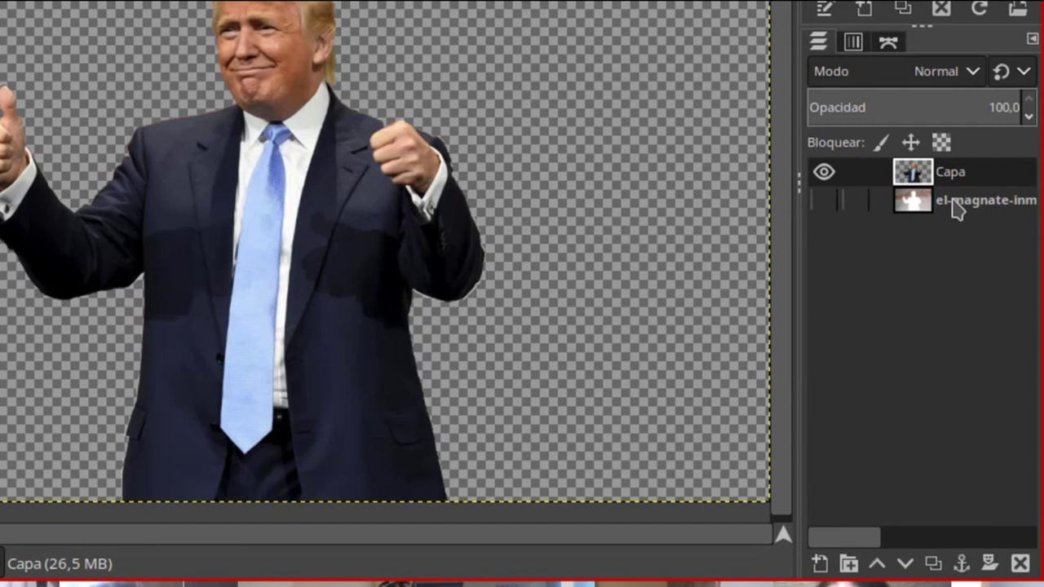
- Delete the original photo layer with Eliminar la capa
left_click(824, 200)
left_click(951, 206)
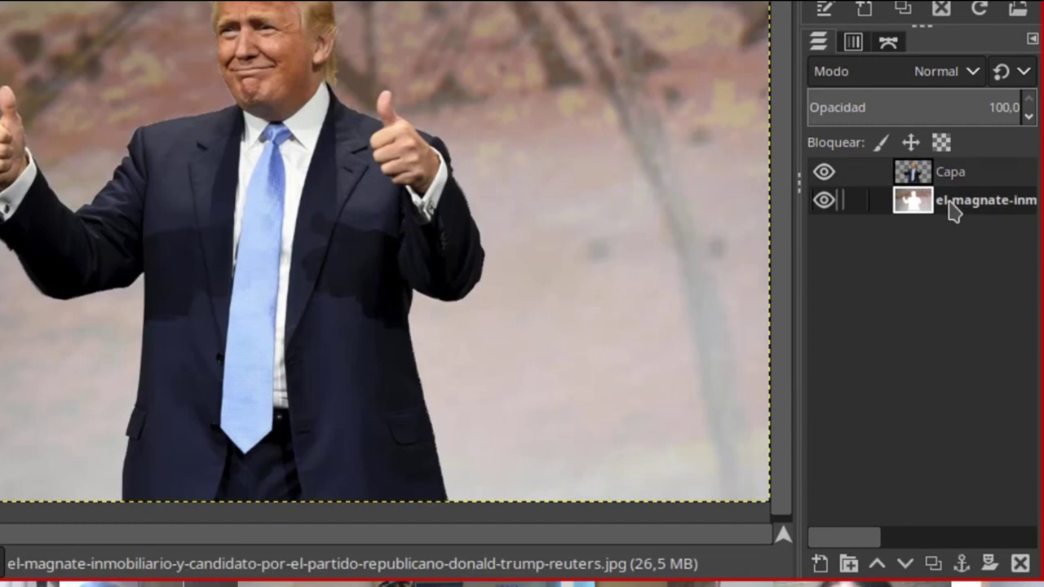
right_click(951, 205)
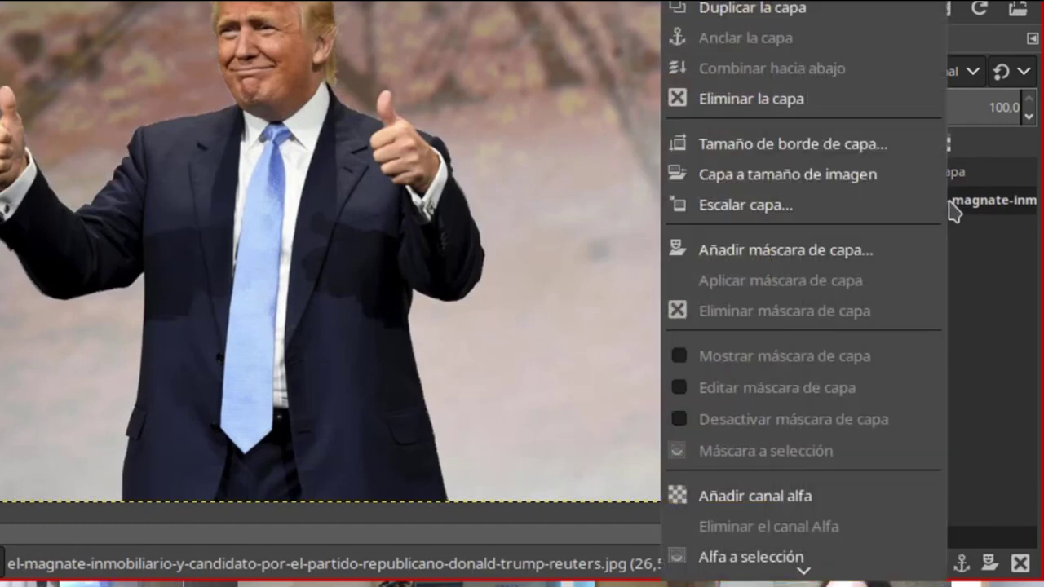
left_click(816, 111)
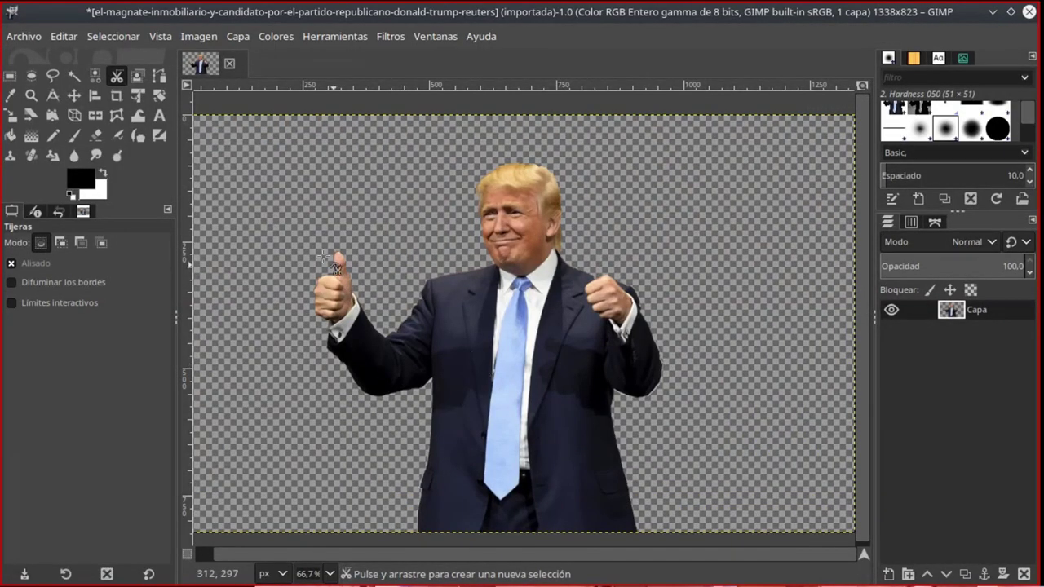
left_click(24, 37)
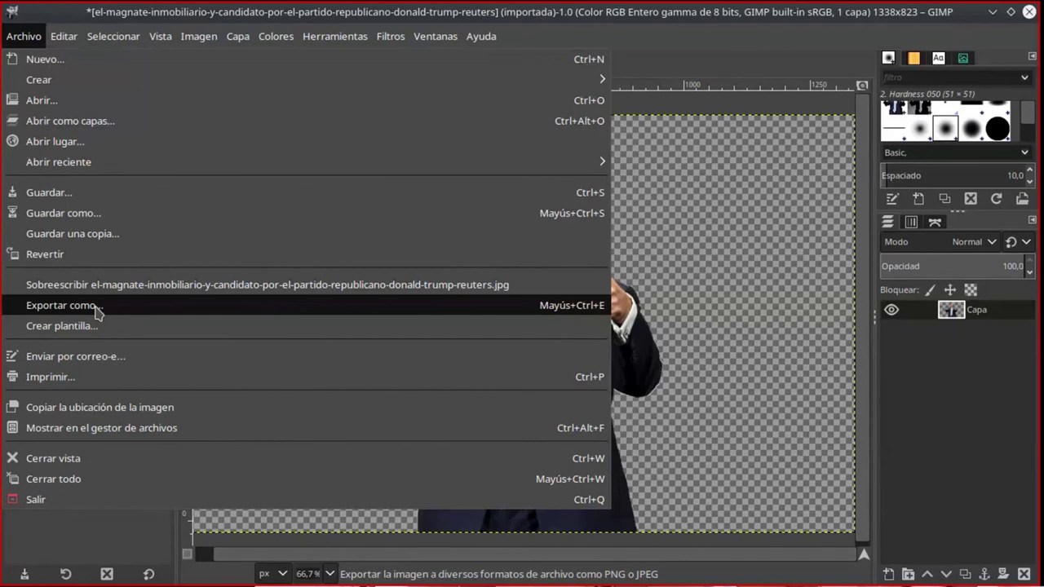
- In Exportar como, rename the export file with a .png extension in Pruebas con Gimp
left_click(96, 307)
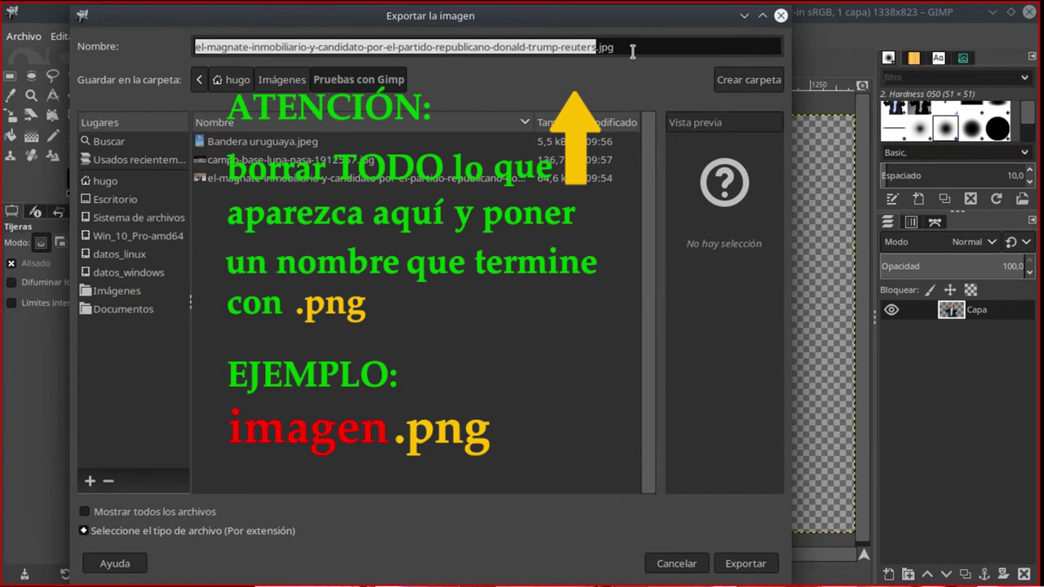
left_click(630, 47)
key("ctrl+a")
type("Do")
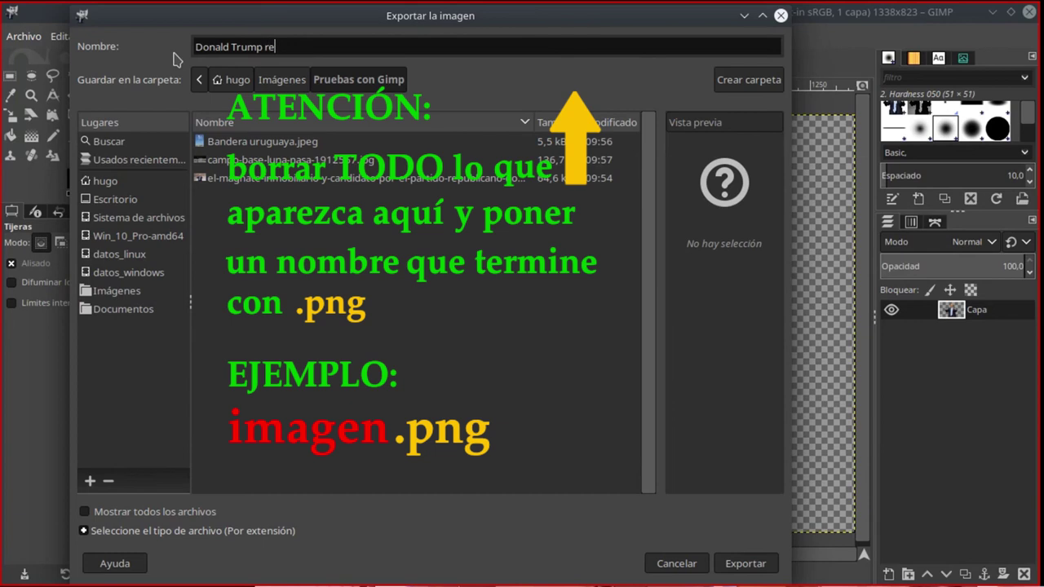
type("do")
type(".png")
left_click_drag(314, 46, 349, 46)
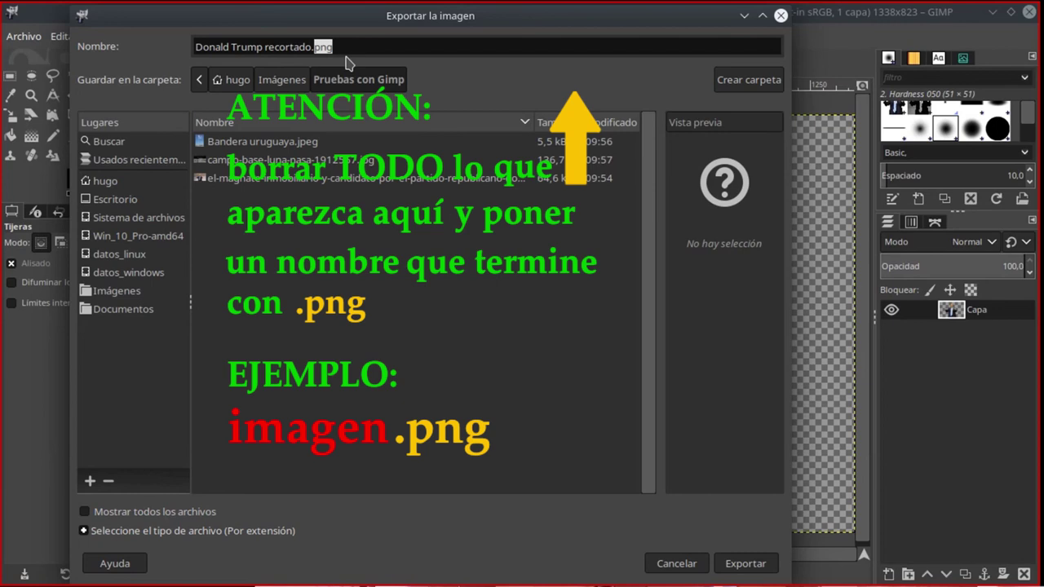
- Confirm the PNG export, then quit GIMP choosing Descartar cambios
left_click(749, 568)
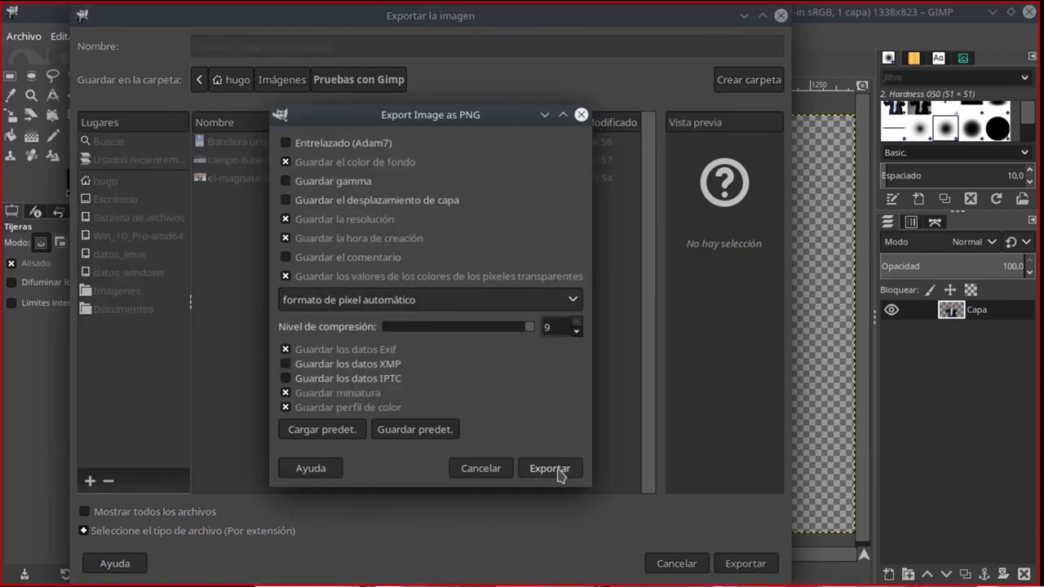
left_click(558, 470)
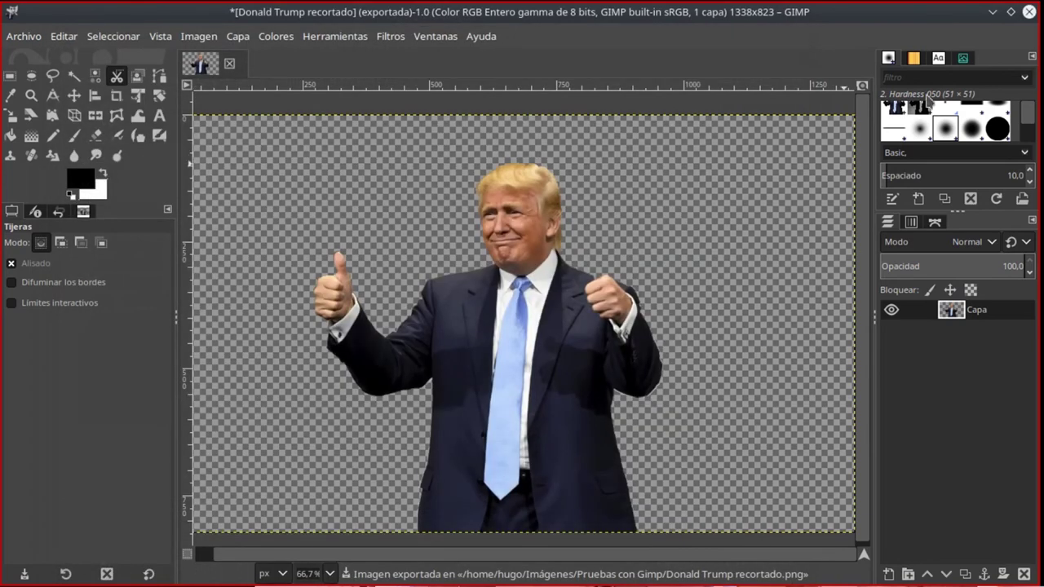
left_click(1030, 12)
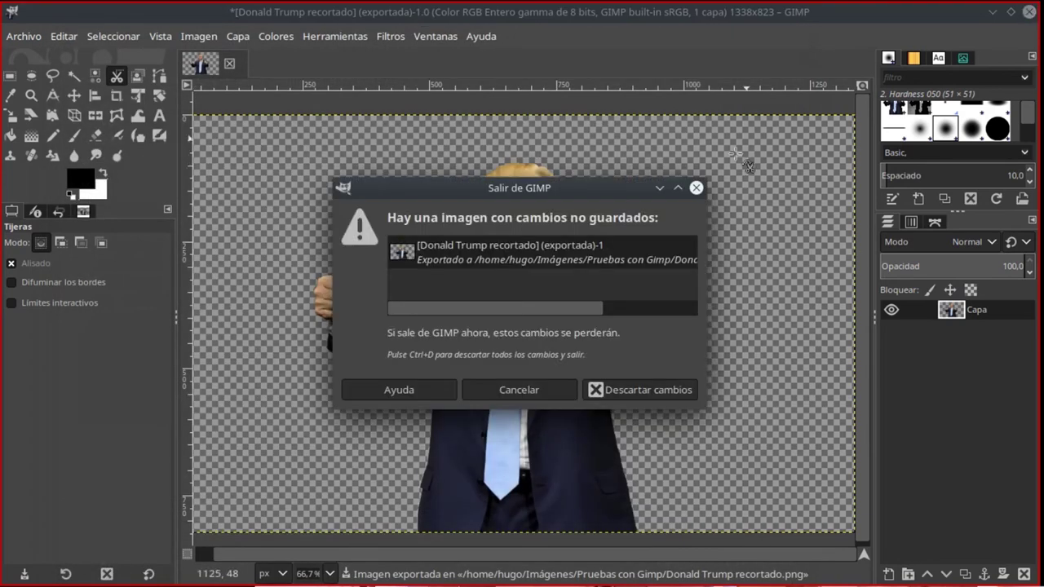
left_click(628, 394)
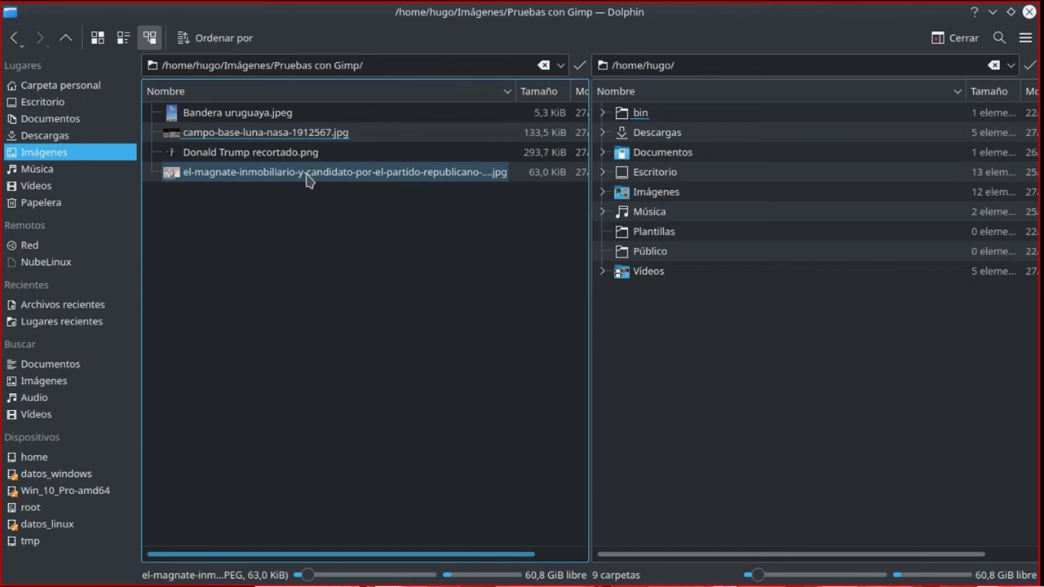
- Open the exported 'recortado.png' cut-out in Gwenview from Dolphin
double_click(302, 155)
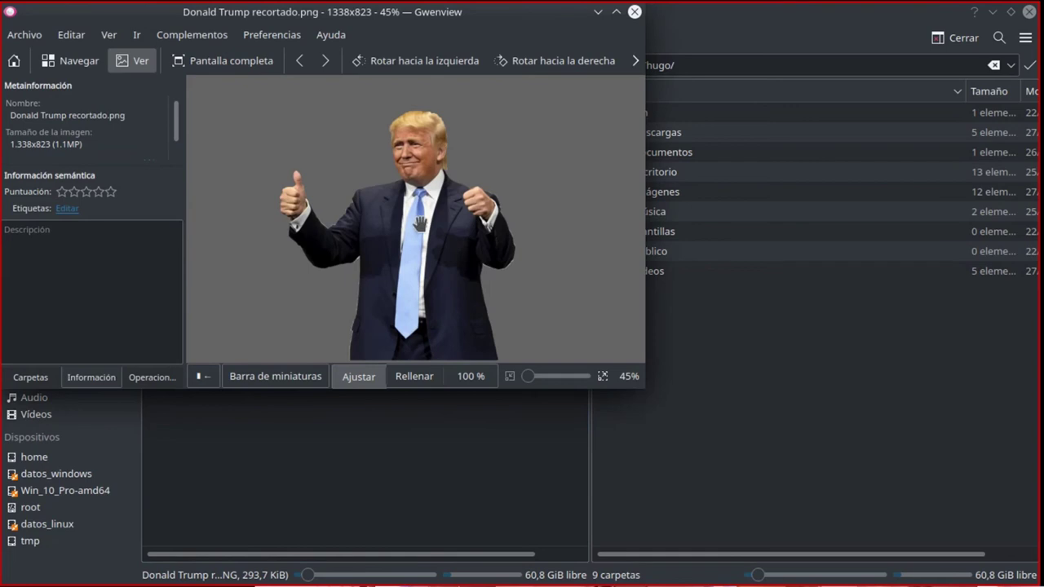
- Preview the cut-out portrait full-screen in Gwenview, close the viewer, and select the magnate photo
double_click(421, 226)
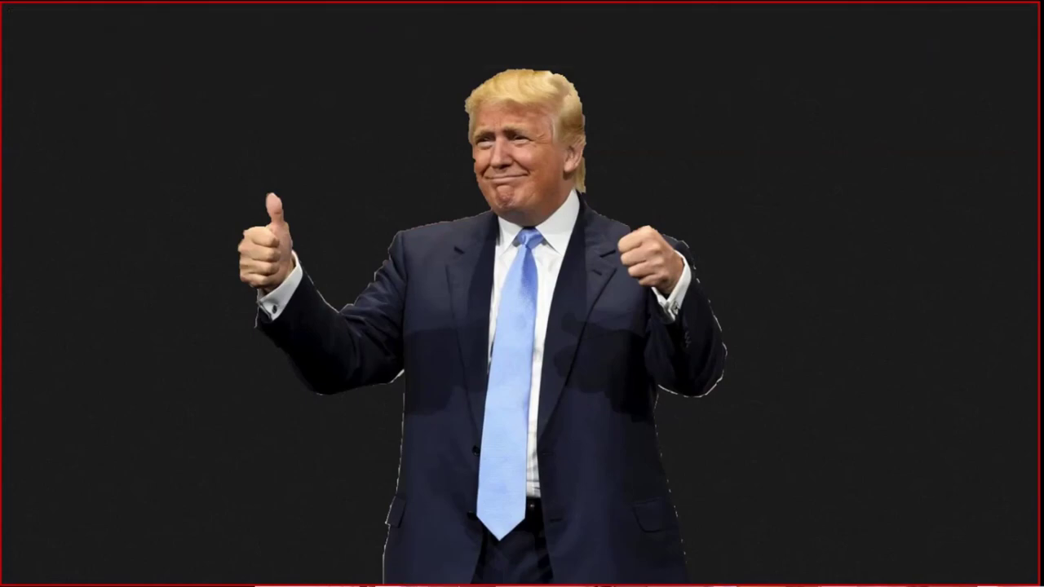
mouse_move(449, 305)
left_mouse_down()
mouse_move(457, 315)
mouse_move(391, 341)
left_mouse_up()
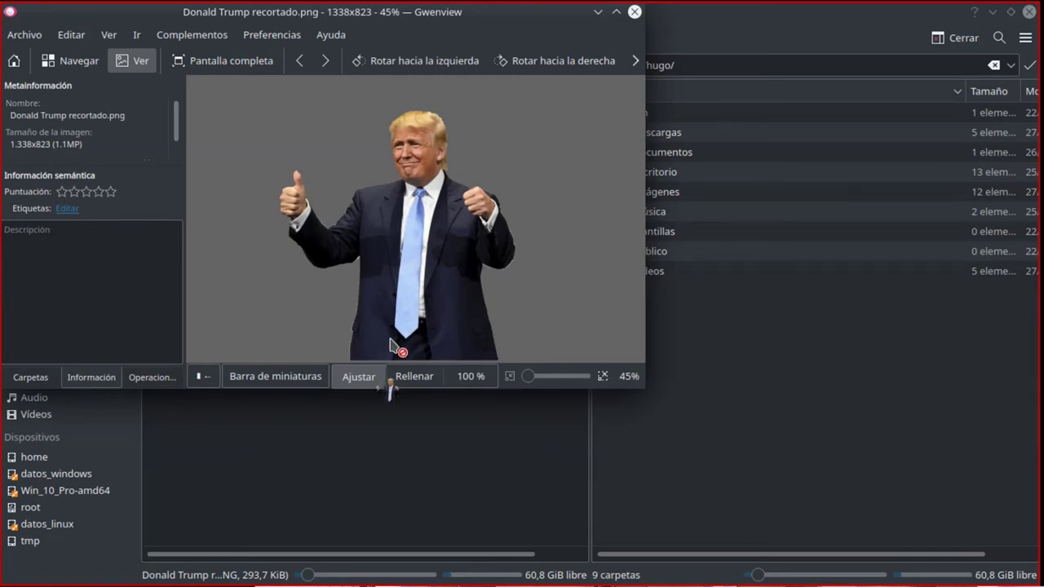
mouse_move(390, 343)
left_mouse_down()
mouse_move(375, 327)
mouse_move(368, 261)
mouse_move(414, 174)
mouse_move(479, 118)
mouse_move(630, 56)
mouse_move(636, 16)
left_mouse_up()
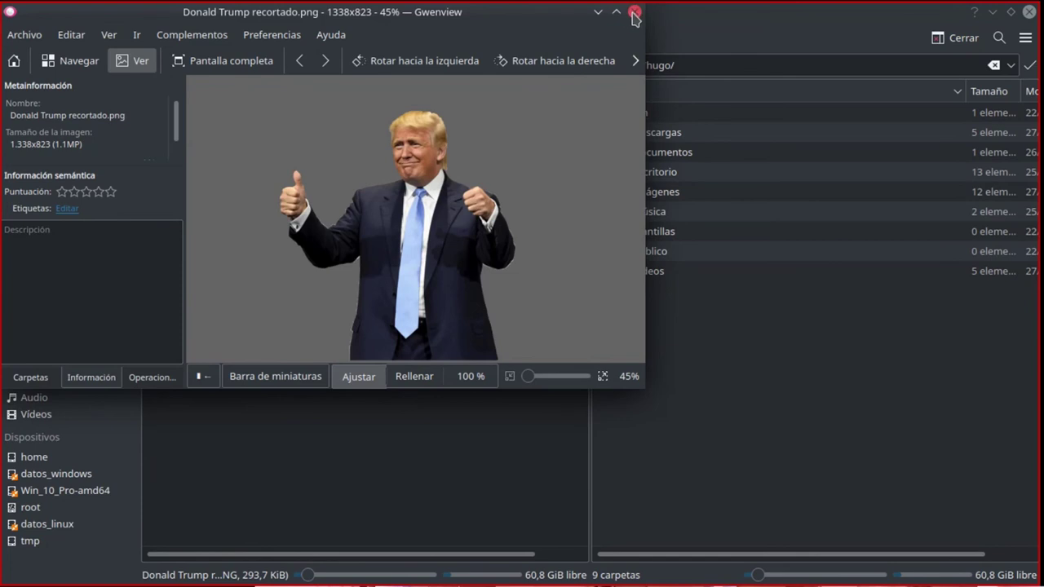
left_click(635, 12)
mouse_move(240, 220)
left_mouse_down()
mouse_move(294, 205)
mouse_move(329, 180)
mouse_move(354, 190)
left_mouse_up()
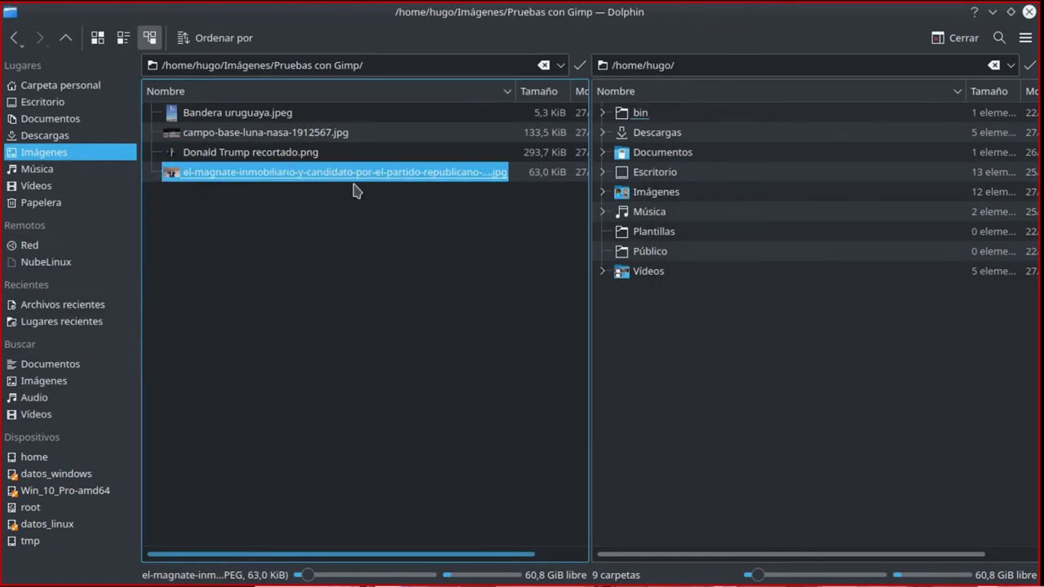
- Delete the long-named magnate photo from Pruebas con Gimp and launch GIMP from the launcher
key("Delete")
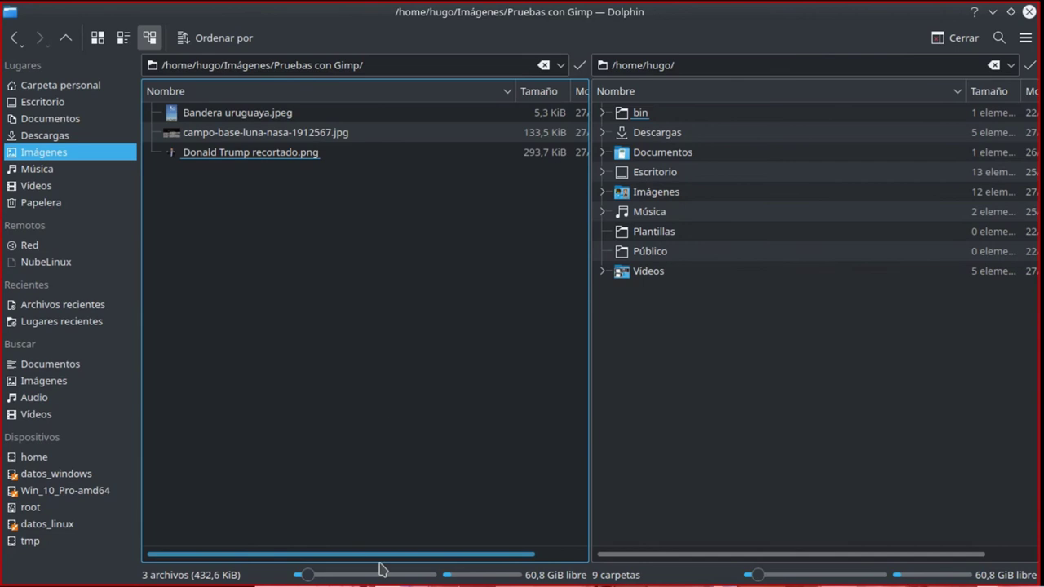
mouse_move(383, 571)
left_click(12, 564)
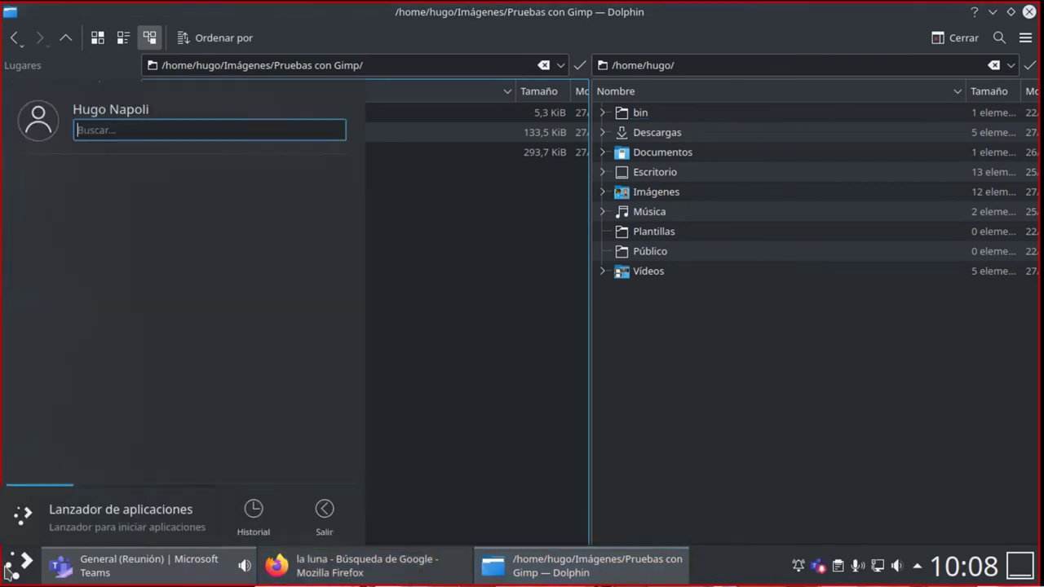
type("gimp")
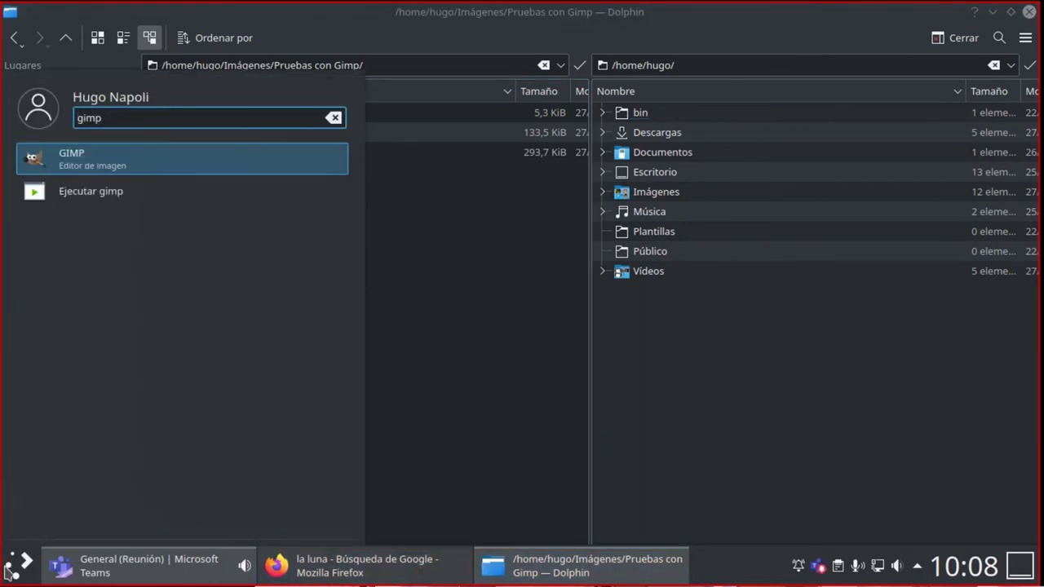
key("Return")
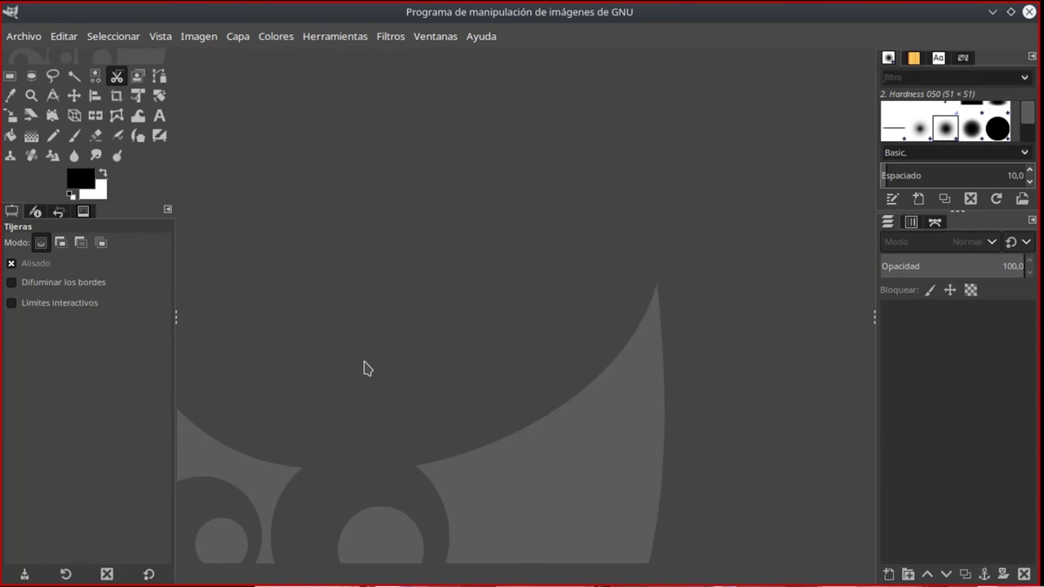
- Open Bandera uruguaya.jpeg from Imágenes > Pruebas con Gimp as a layer
left_click(16, 40)
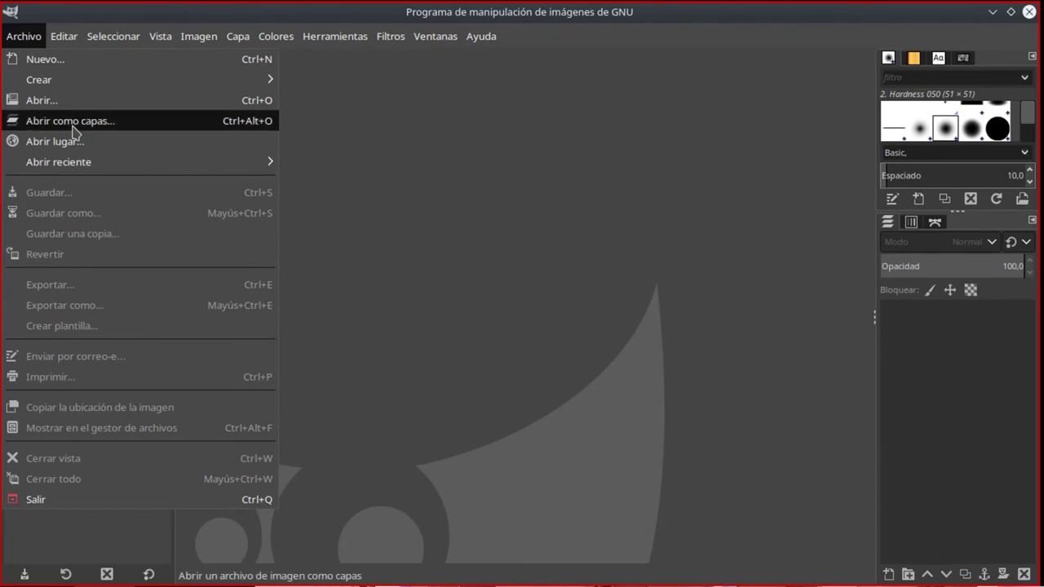
left_click(73, 122)
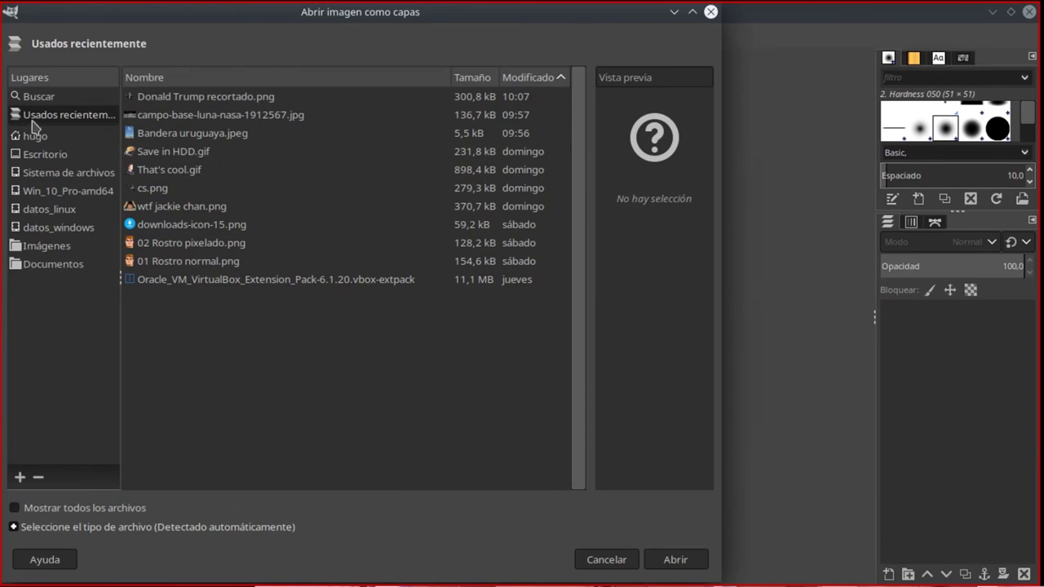
left_click(36, 248)
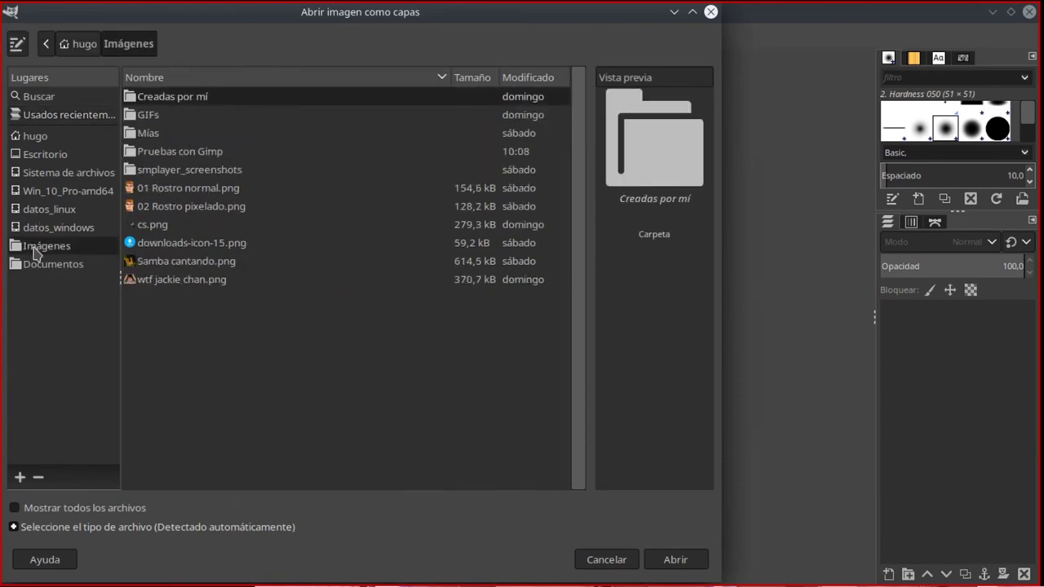
double_click(150, 152)
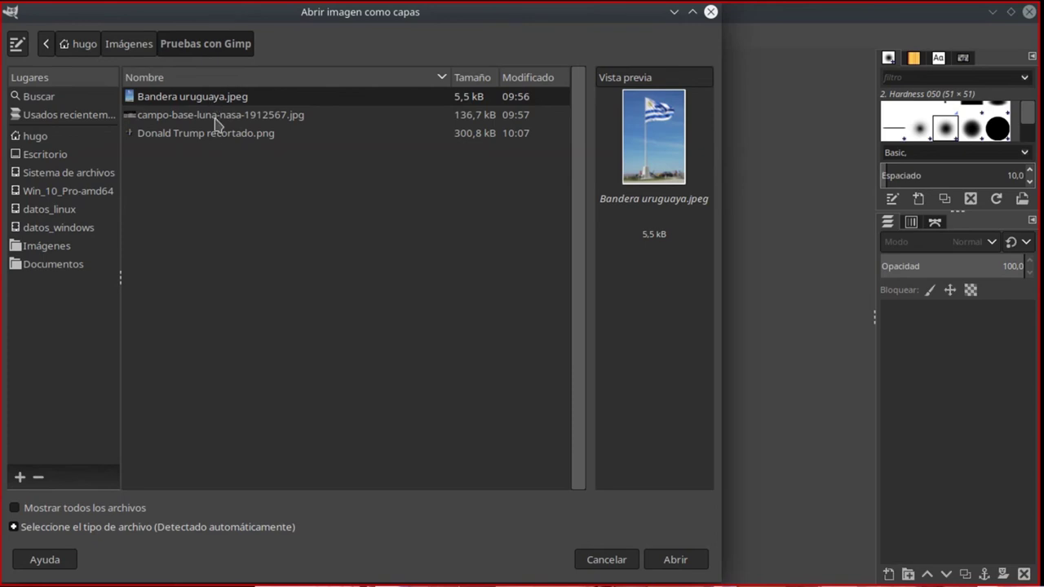
left_click(218, 136)
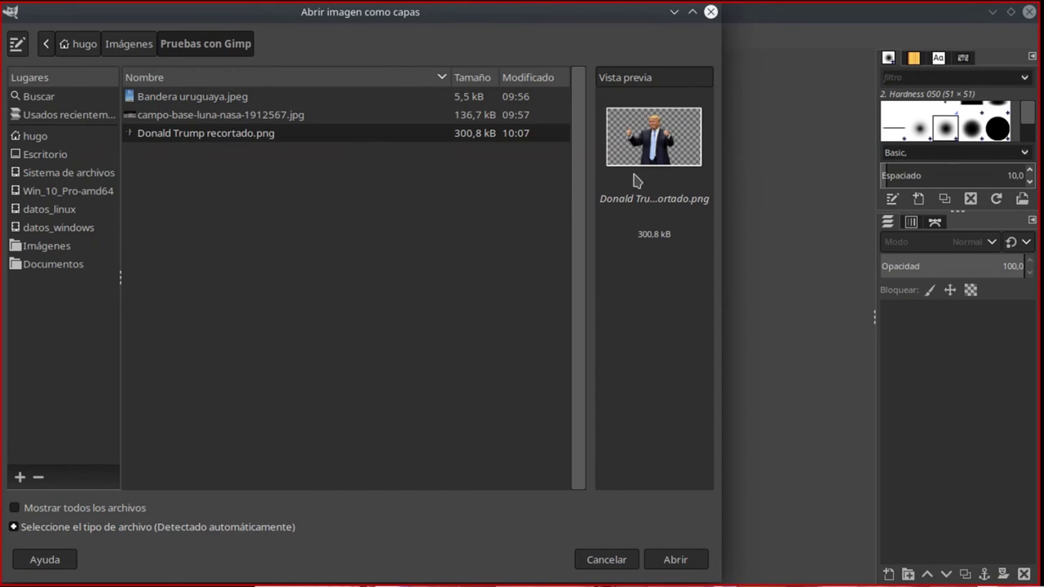
left_click(227, 115)
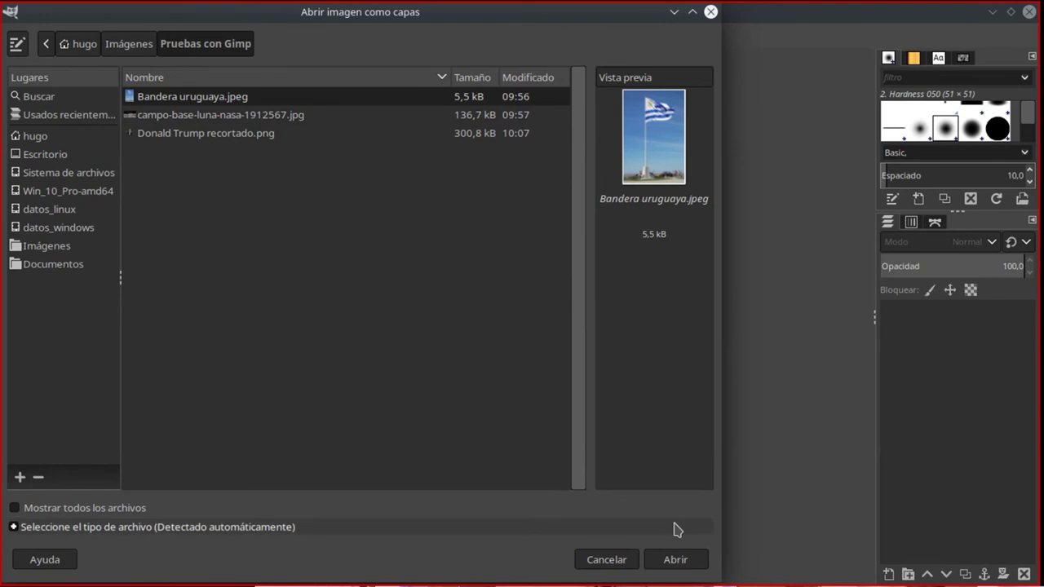
left_click(676, 561)
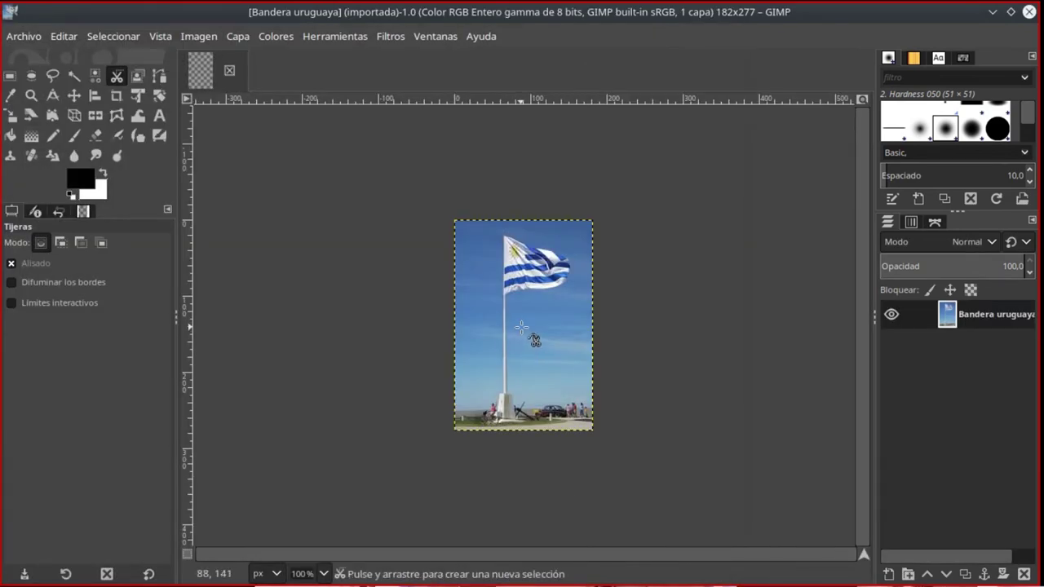
- Zoom in on the flag photo with Ctrl+scroll for tracing
key("ctrl")
scroll(522, 327, "up", 1)
scroll(522, 327, "up", 1)
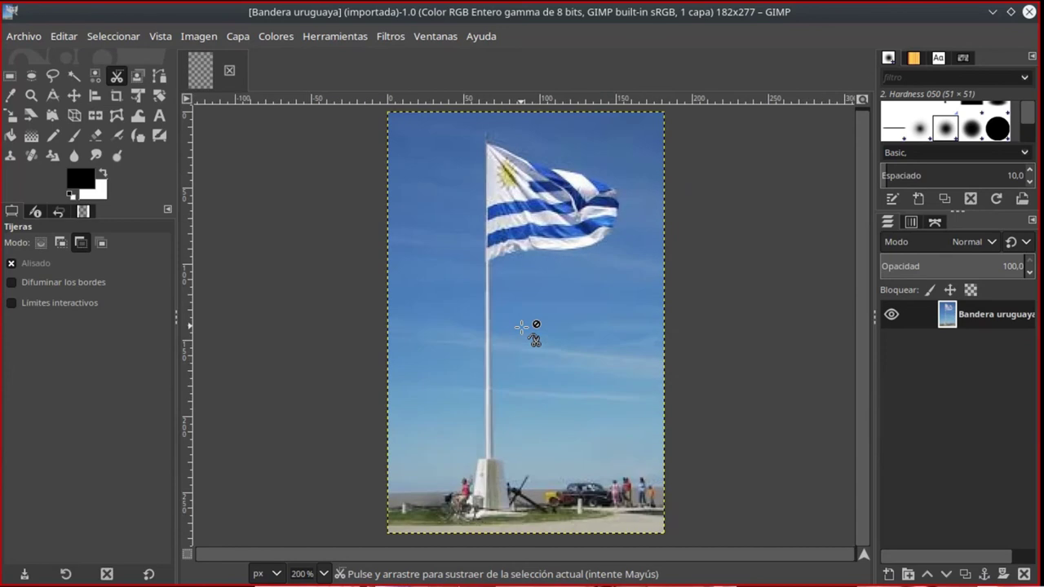
scroll(524, 326, "down", 1)
scroll(525, 326, "up", 1)
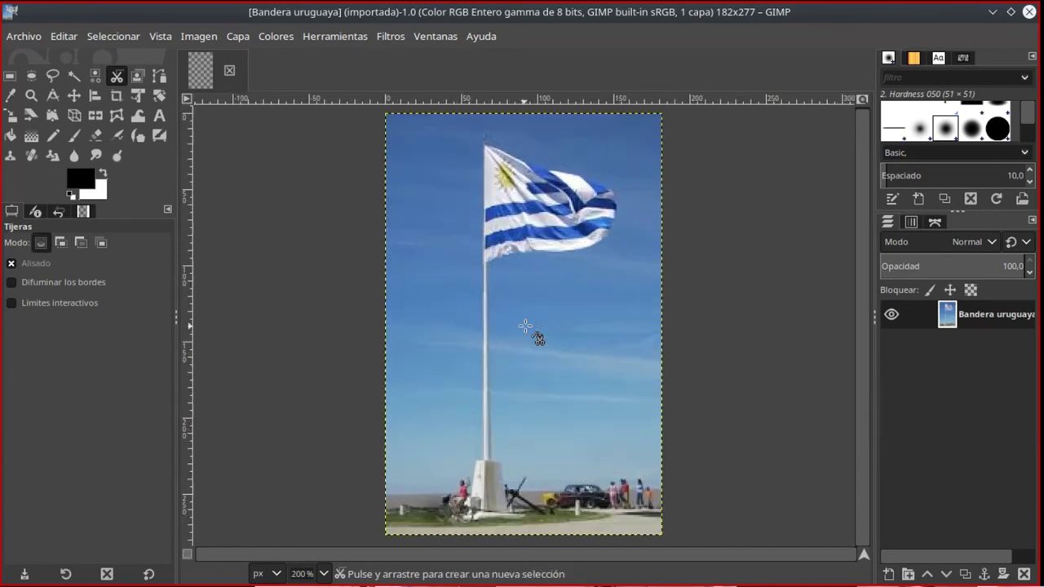
- Place scissors points down the flagpole's left side, around its base, and back up the right
scroll(526, 326, "up", 1)
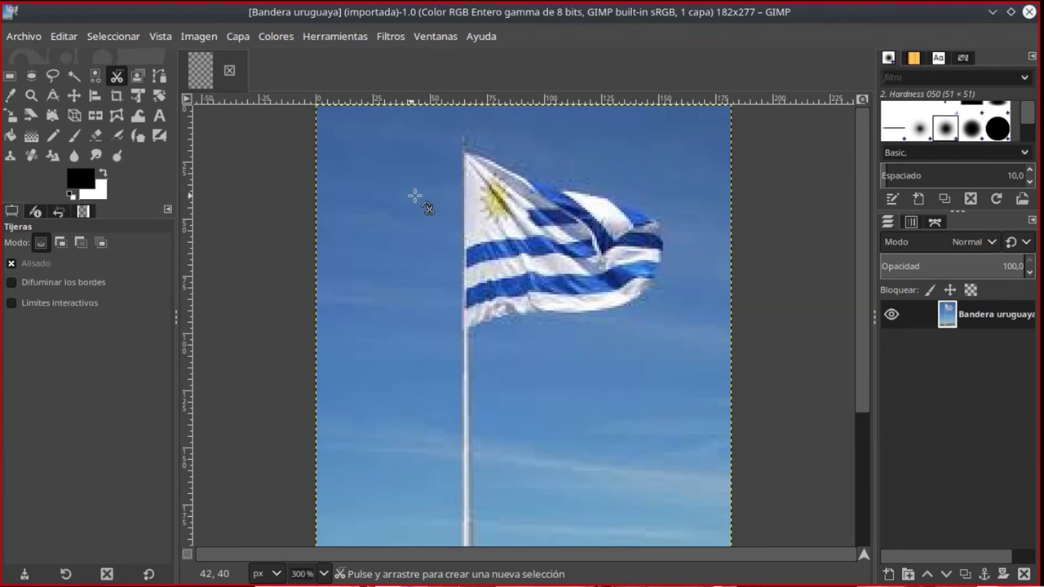
left_click(463, 146)
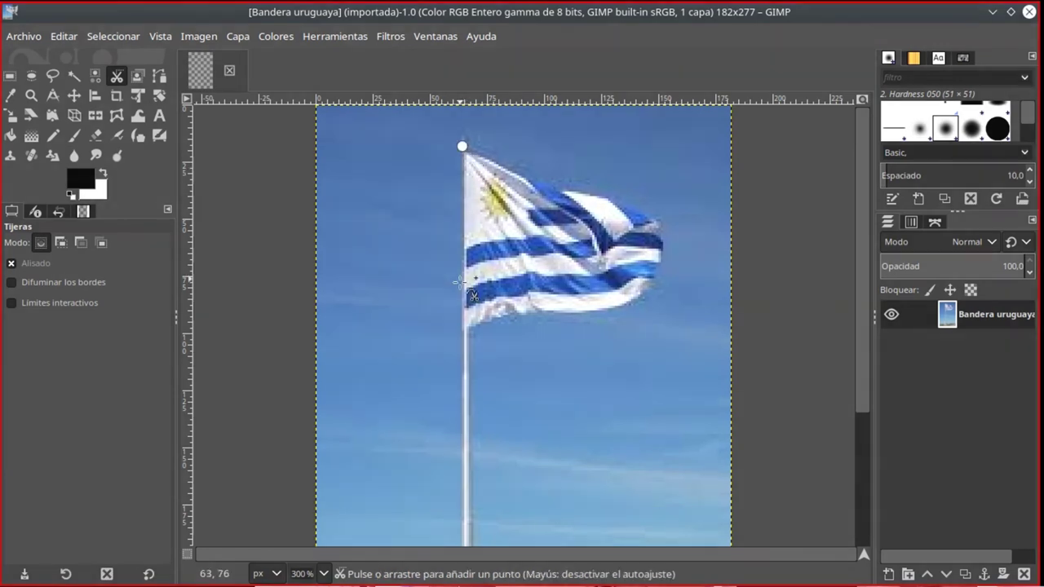
left_click(463, 249)
left_click(463, 300)
left_click(464, 322)
left_click(464, 394)
scroll(462, 392, "down", 3)
left_click(464, 310)
left_click(464, 395)
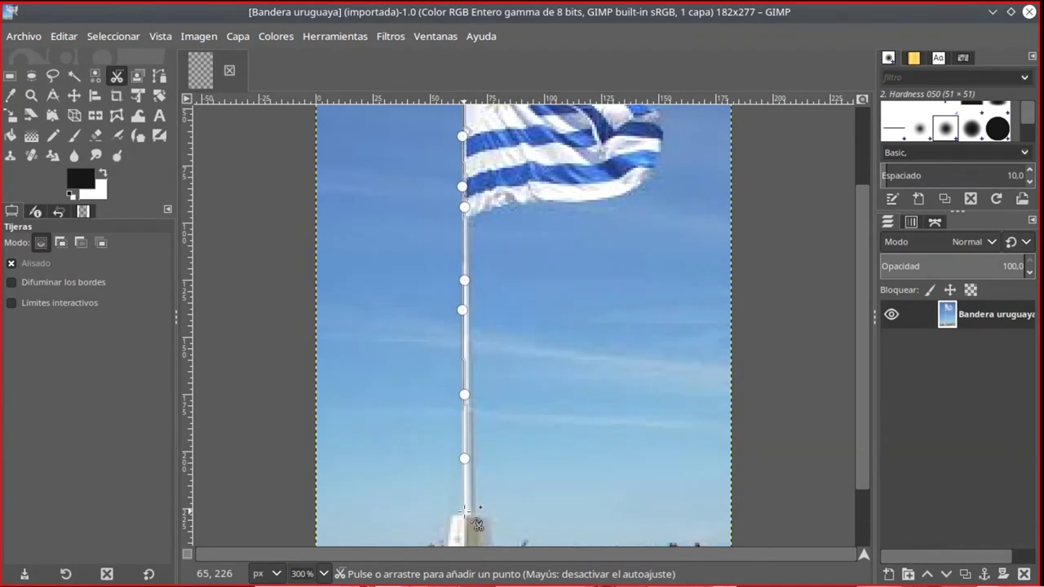
left_click(464, 436)
left_click(464, 514)
left_click(471, 474)
left_click(470, 351)
left_click(471, 324)
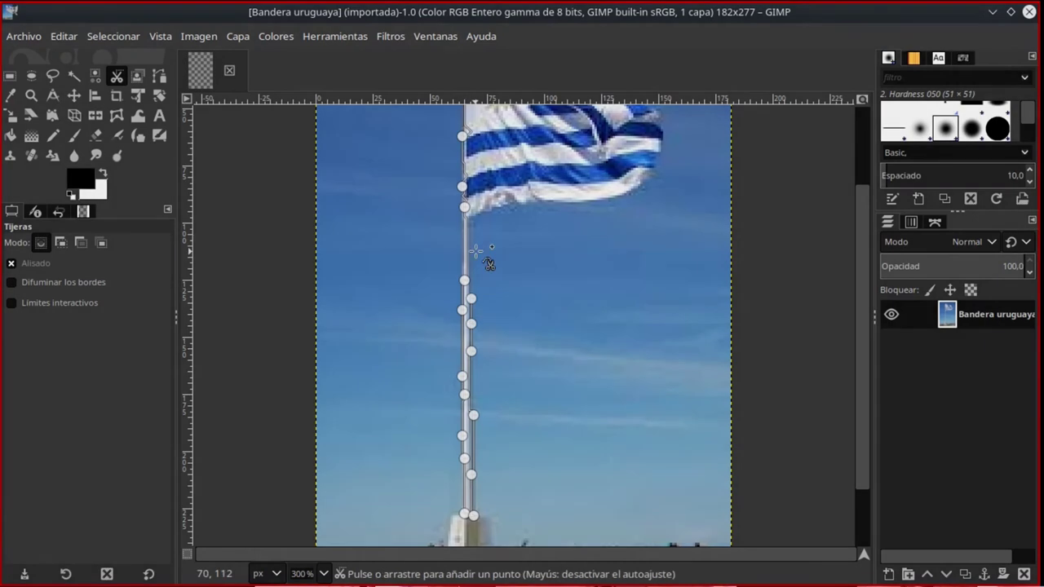
left_click(471, 298)
left_click(469, 249)
- Trace along the flag's lower edge, around its right tip, and back along the top edge
left_click(508, 204)
left_click(608, 198)
left_click(643, 182)
scroll(669, 162, "up", 3)
left_click(660, 246)
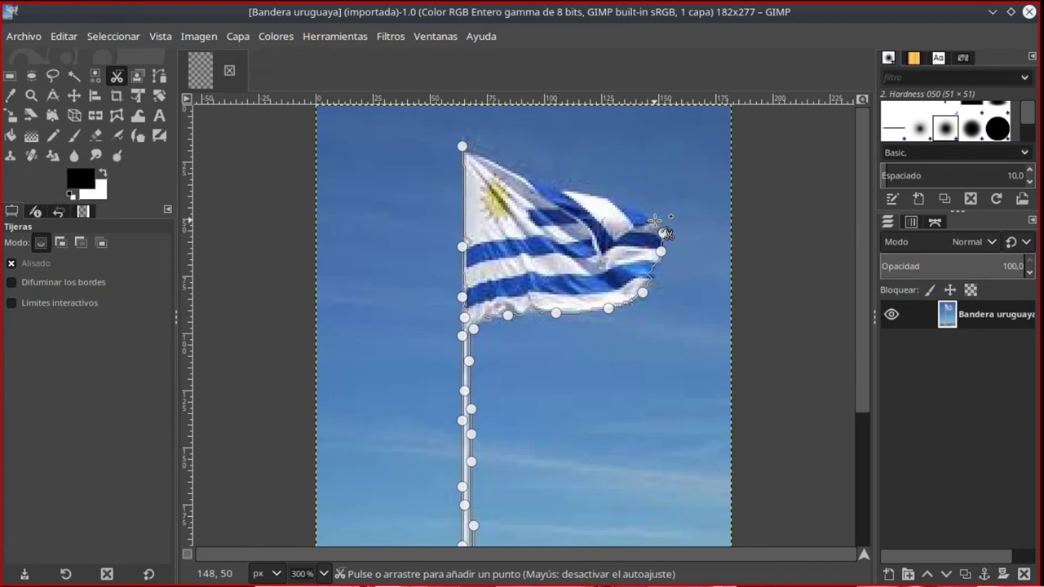
left_click(663, 228)
left_click(624, 200)
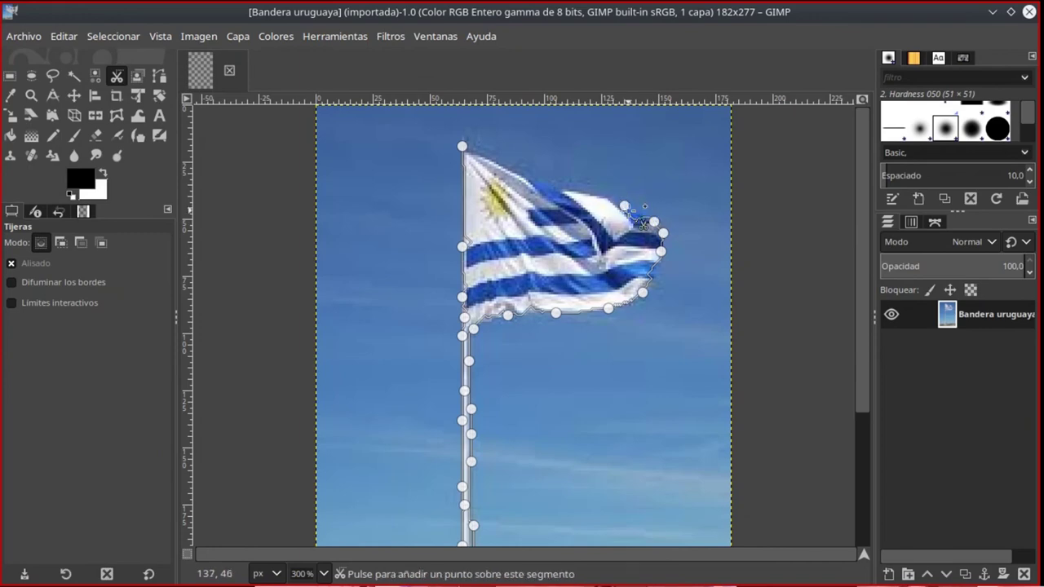
left_click(638, 215)
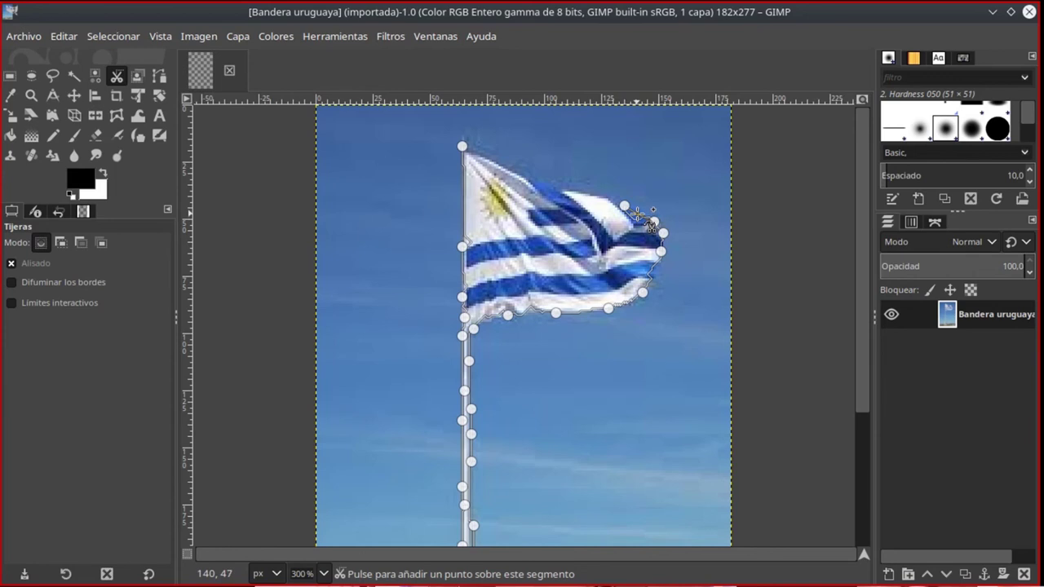
left_click(574, 192)
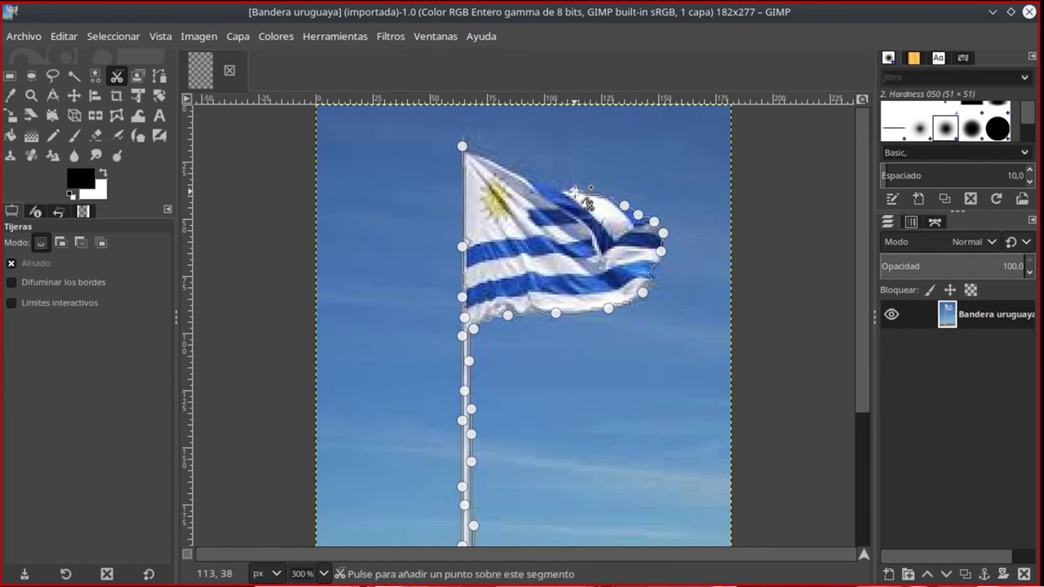
left_click(555, 188)
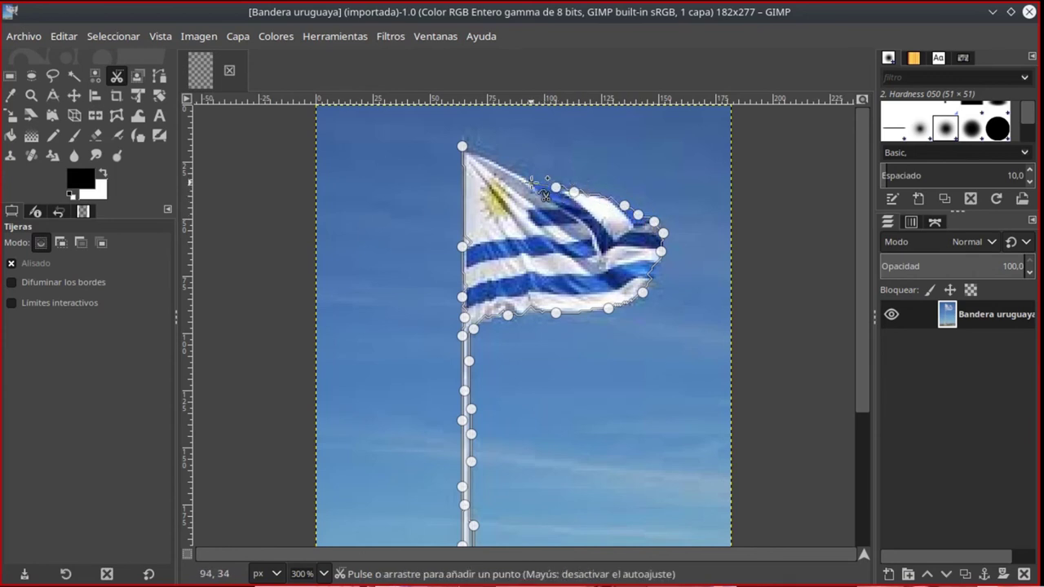
left_click(504, 169)
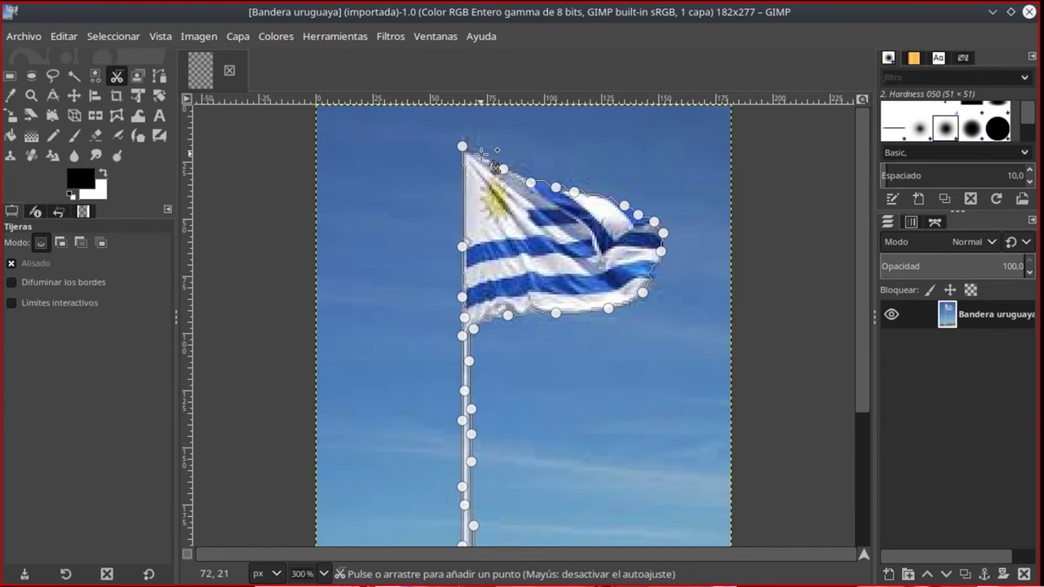
left_click(481, 154)
- Join the last point to the starting anchor at the pole top to close the loop
scroll(497, 174, "up", 1)
scroll(447, 155, "up", 2)
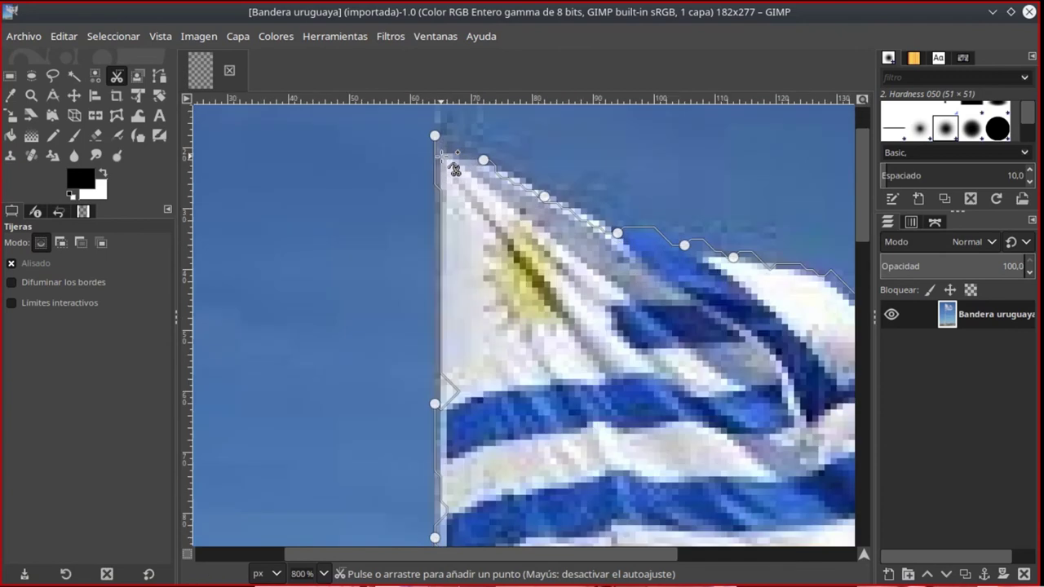
scroll(447, 155, "up", 1)
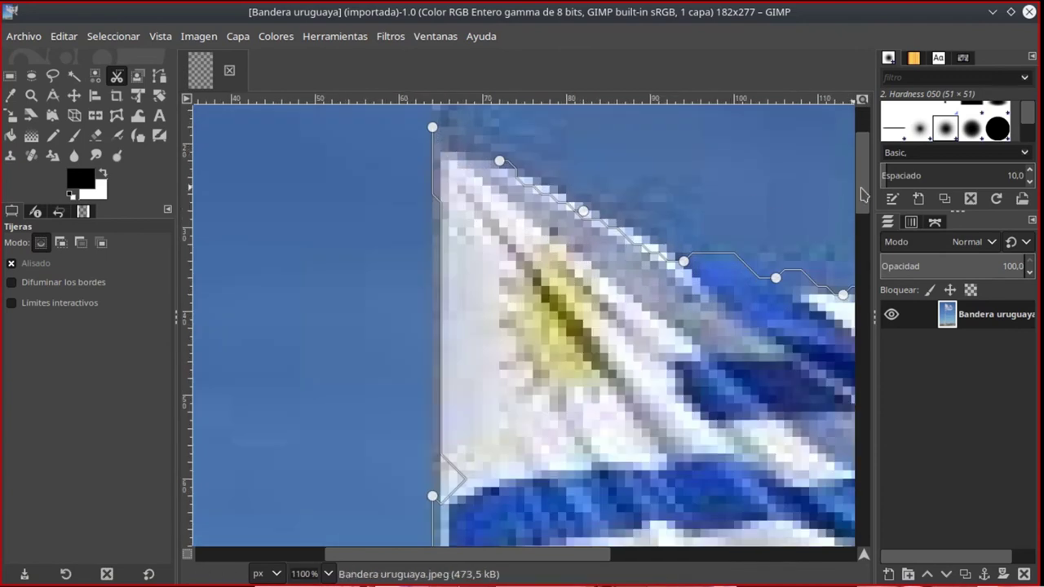
left_click_drag(860, 191, 861, 165)
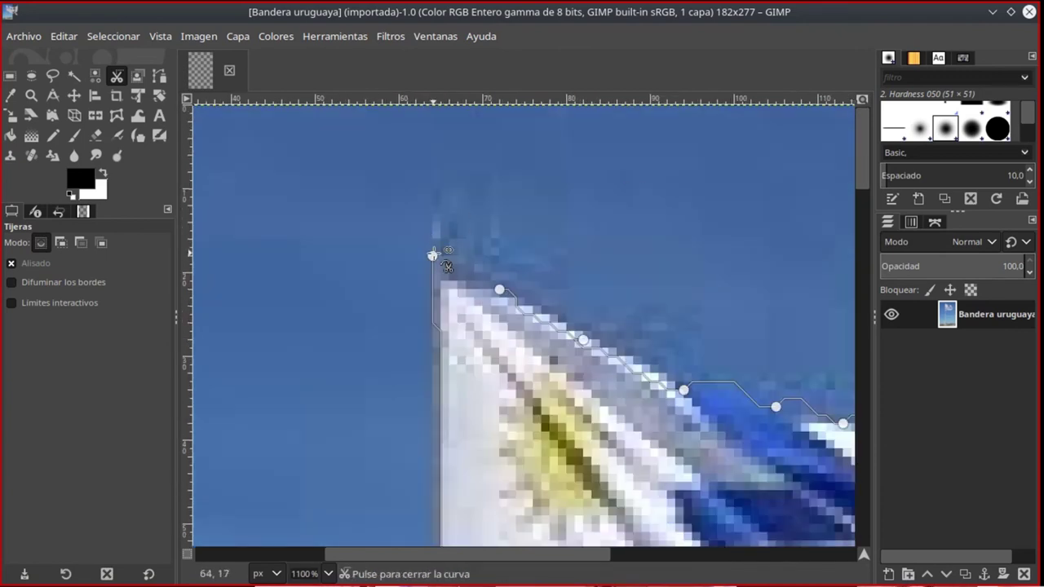
key("ctrl")
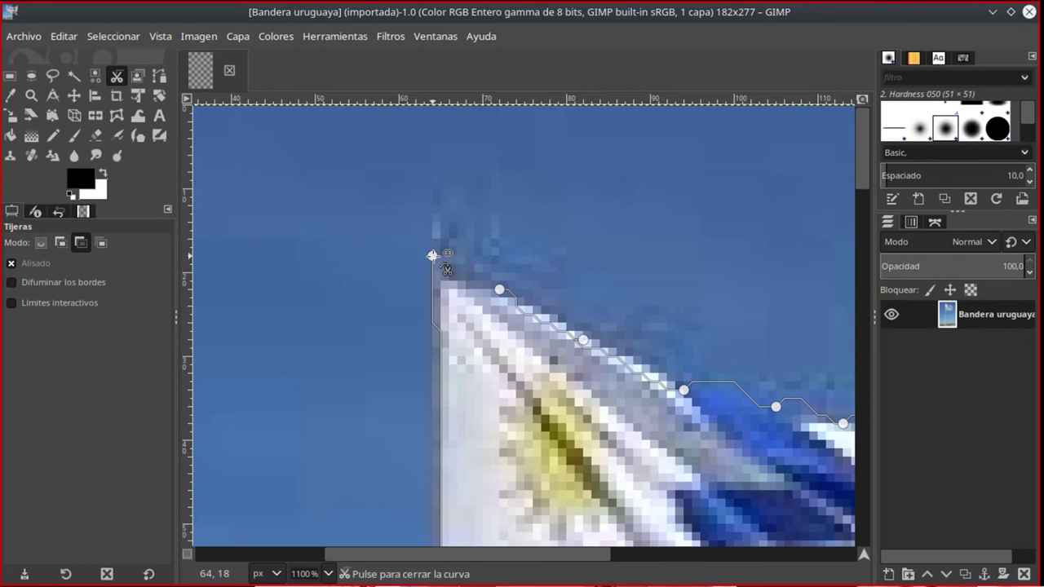
left_click(432, 255)
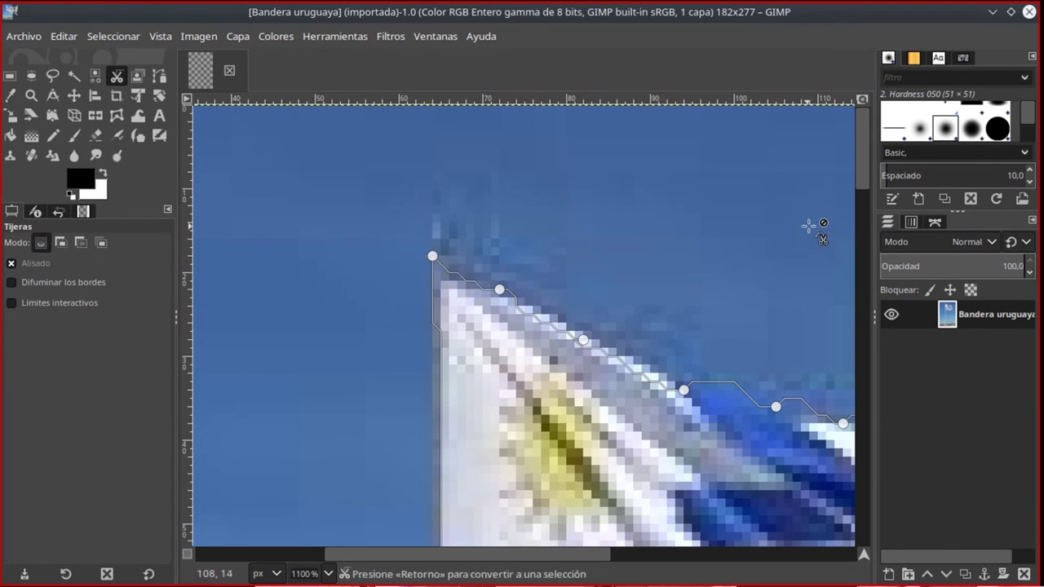
- Zoom out to 400% and click inside the closed curve to select the flag and pole
scroll(863, 180, "down", 1)
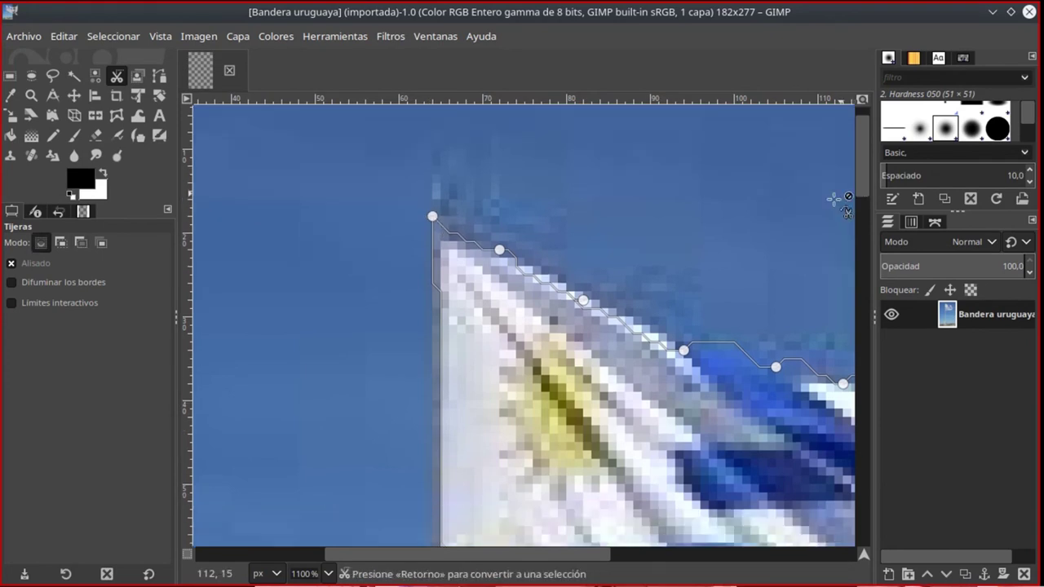
scroll(746, 269, "down", 1, "ctrl")
scroll(746, 269, "down", 1, "ctrl")
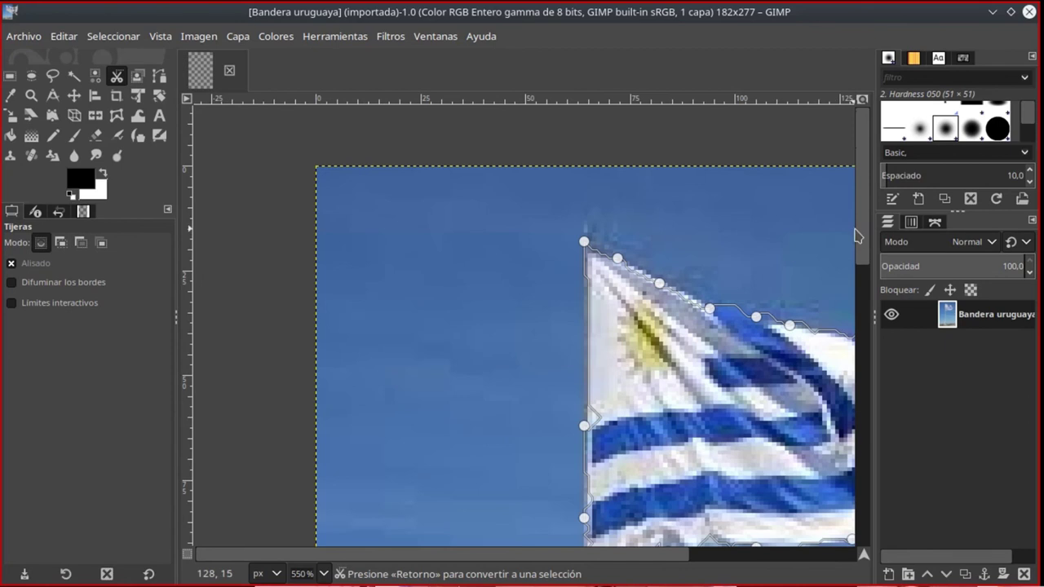
scroll(863, 269, "down", 2)
scroll(506, 557, "down", 1, "ctrl")
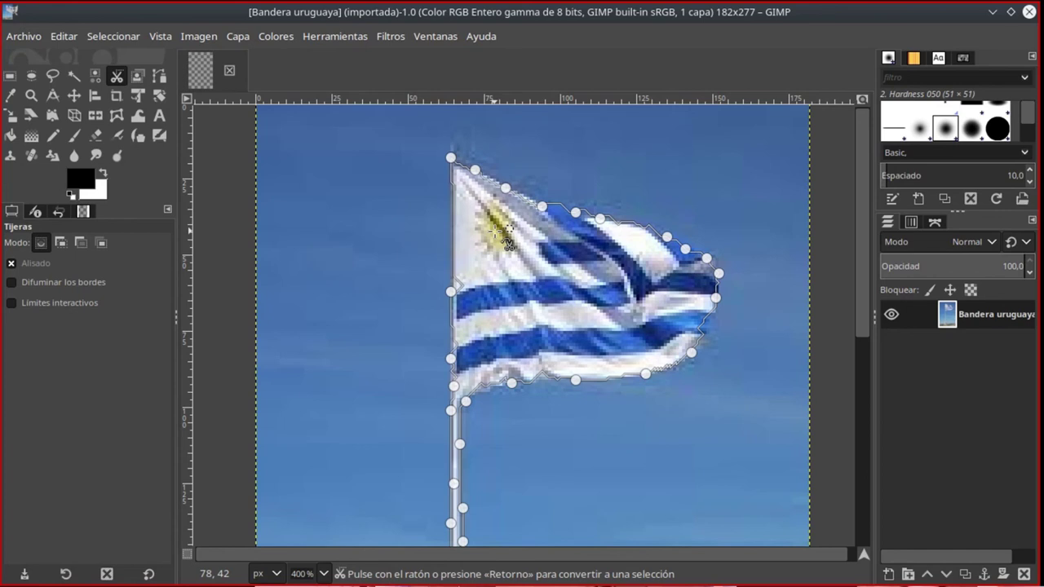
left_click(506, 242)
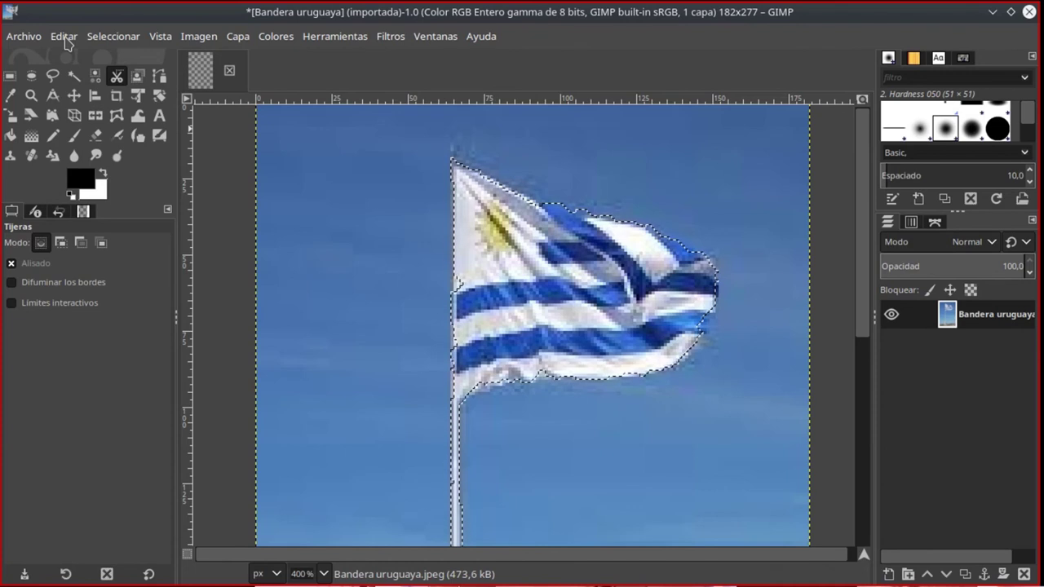
- Cut the flag-and-pole selection with Editar > Cortar and scroll to check the pole
left_click(67, 42)
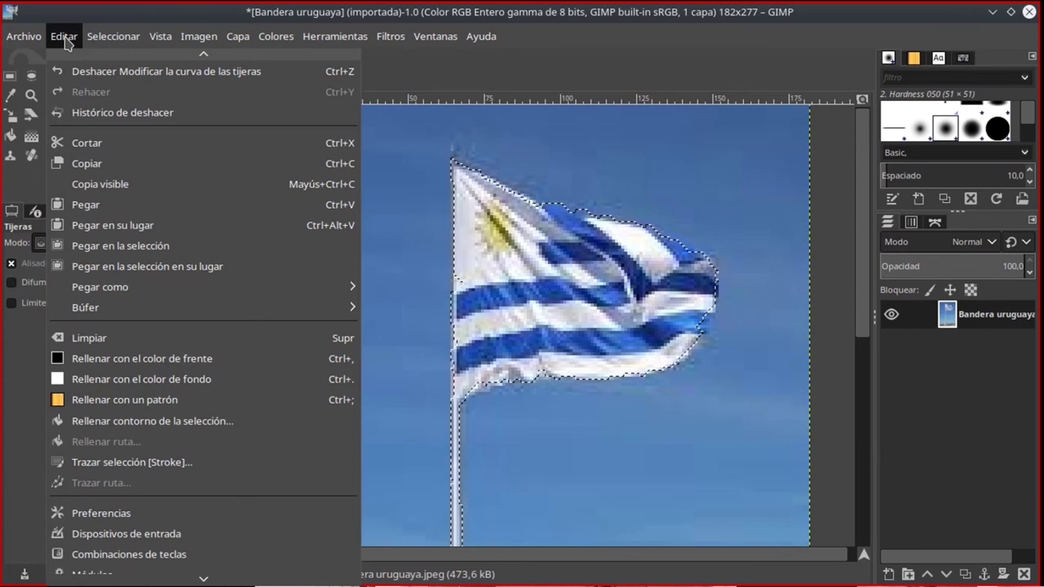
mouse_move(63, 36)
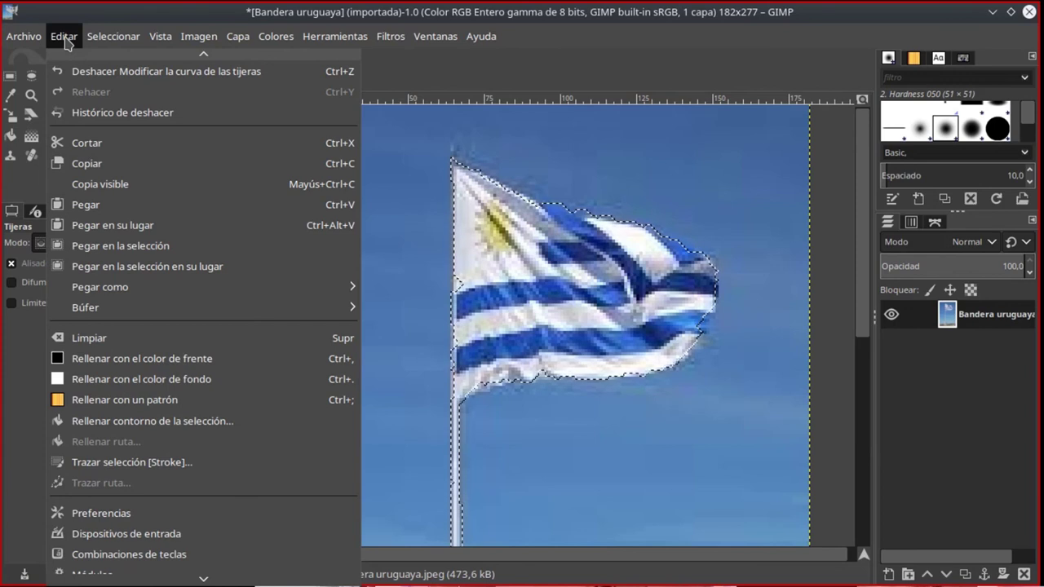
left_click(69, 143)
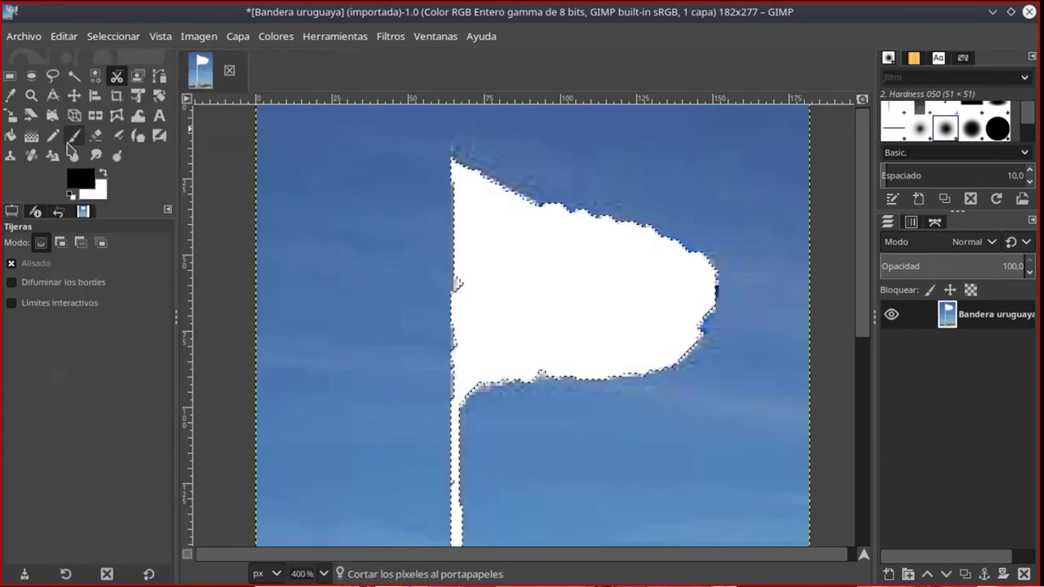
scroll(482, 301, "down", 3)
scroll(479, 301, "down", 5)
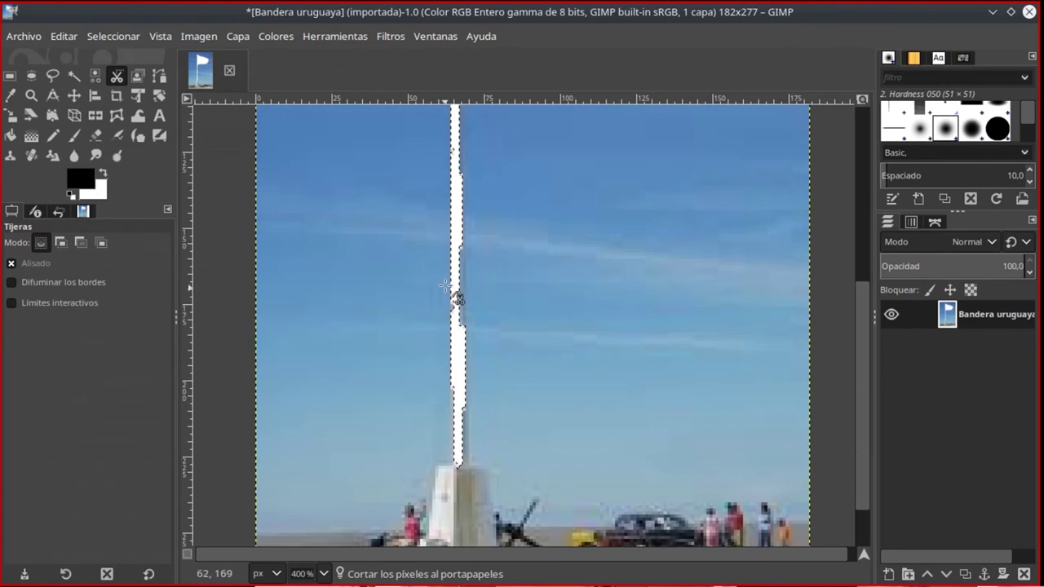
scroll(492, 333, "up", 4)
scroll(495, 345, "up", 4)
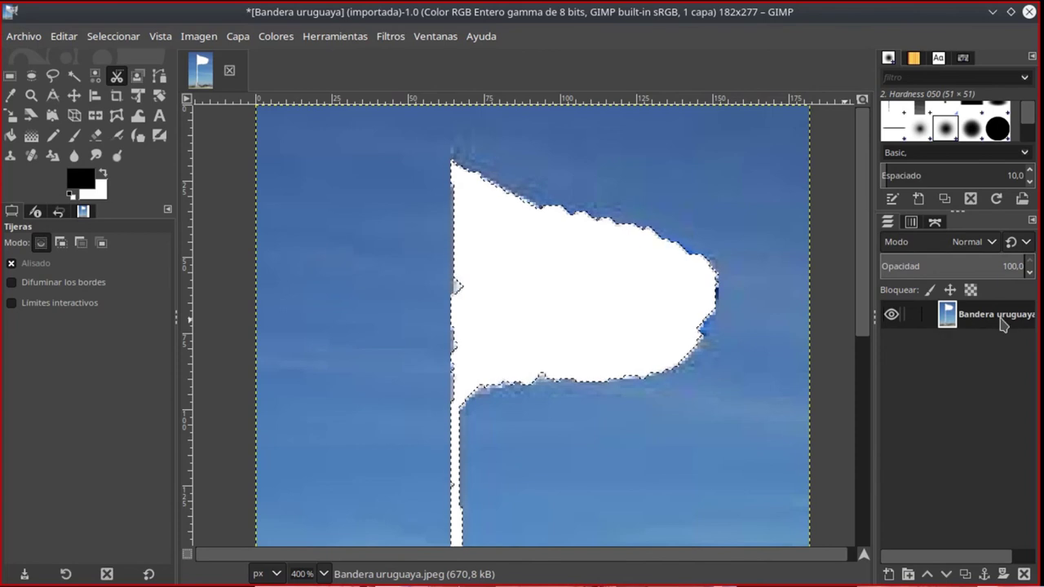
- Add a new transparent-filled layer named Capa via Capa > Capa nueva
left_click(243, 40)
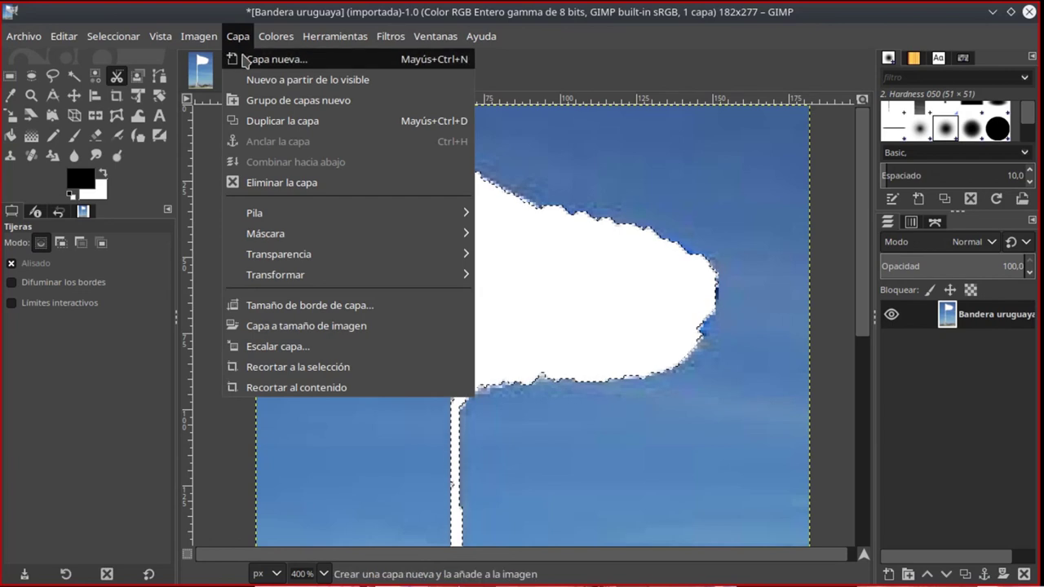
left_click(246, 59)
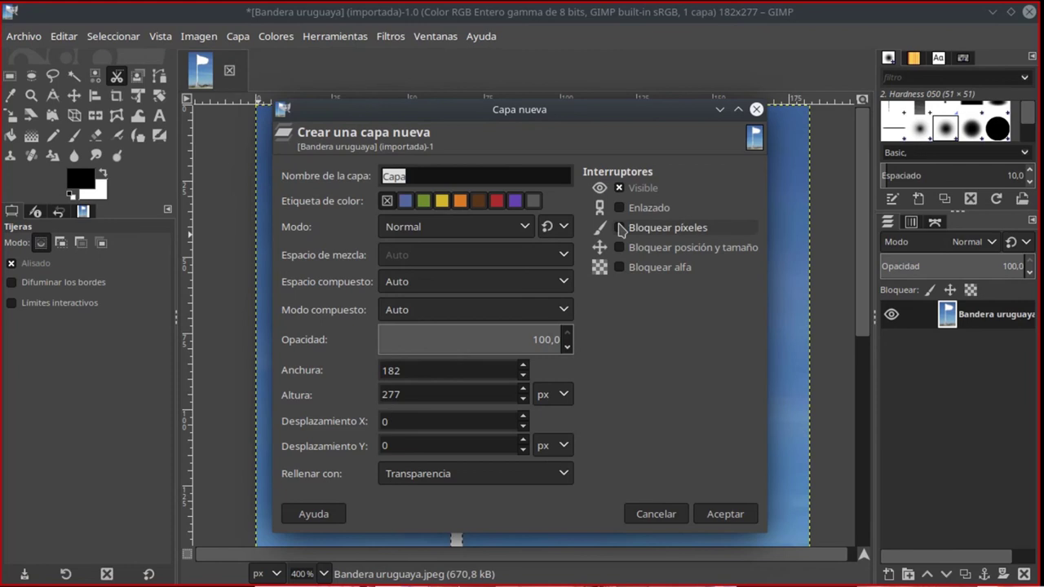
left_click(725, 514)
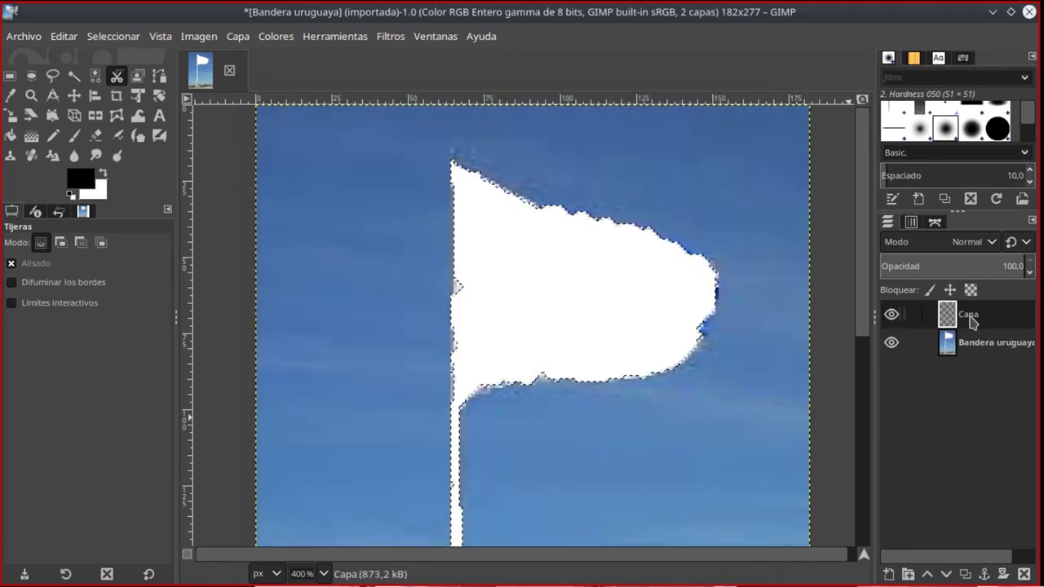
- Hide the Bandera uruguaya photo layer and make the empty Capa layer active
left_click(891, 343)
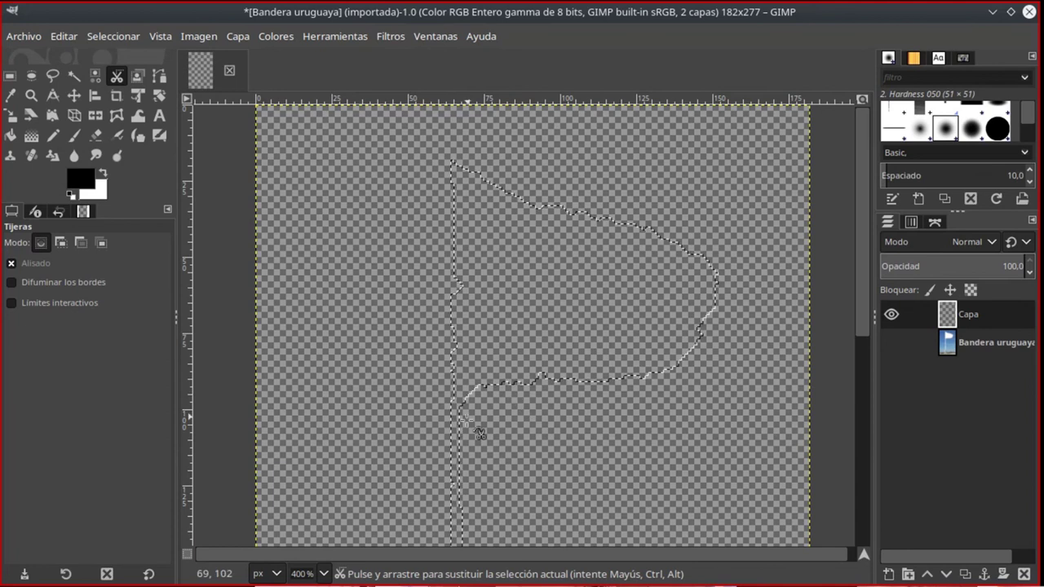
left_click(892, 342)
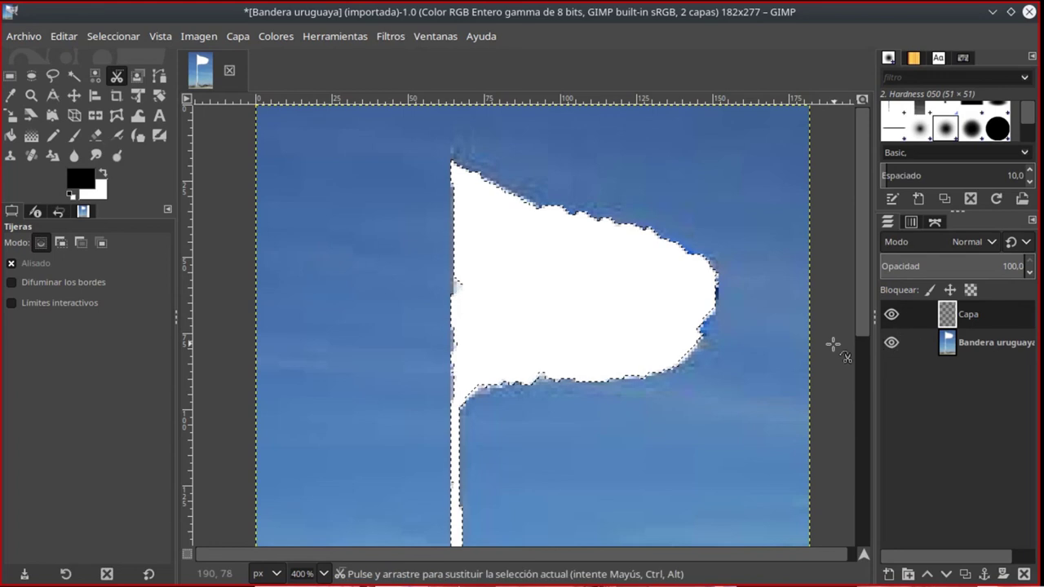
left_click(890, 343)
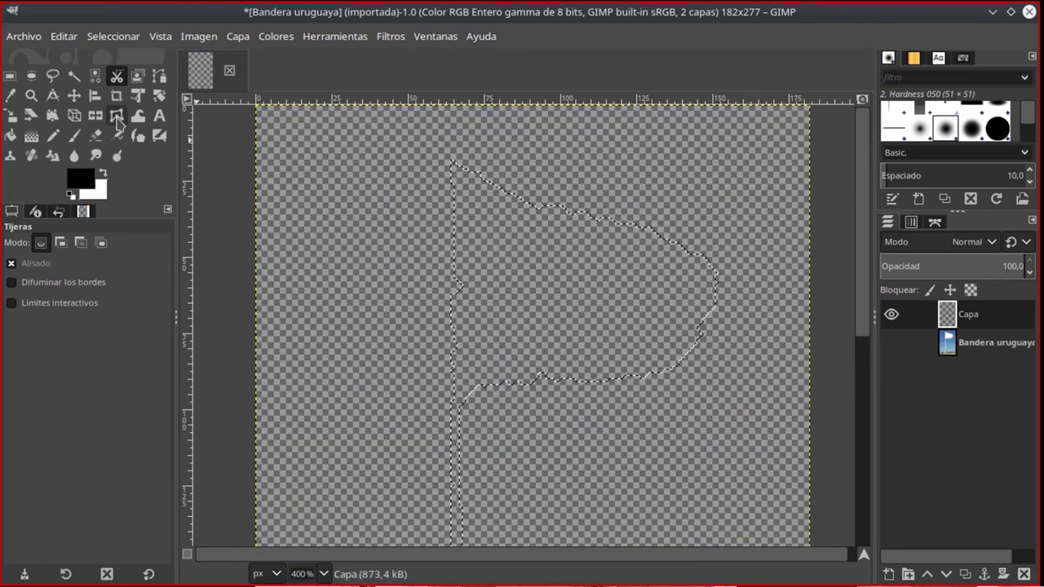
left_click(1016, 343)
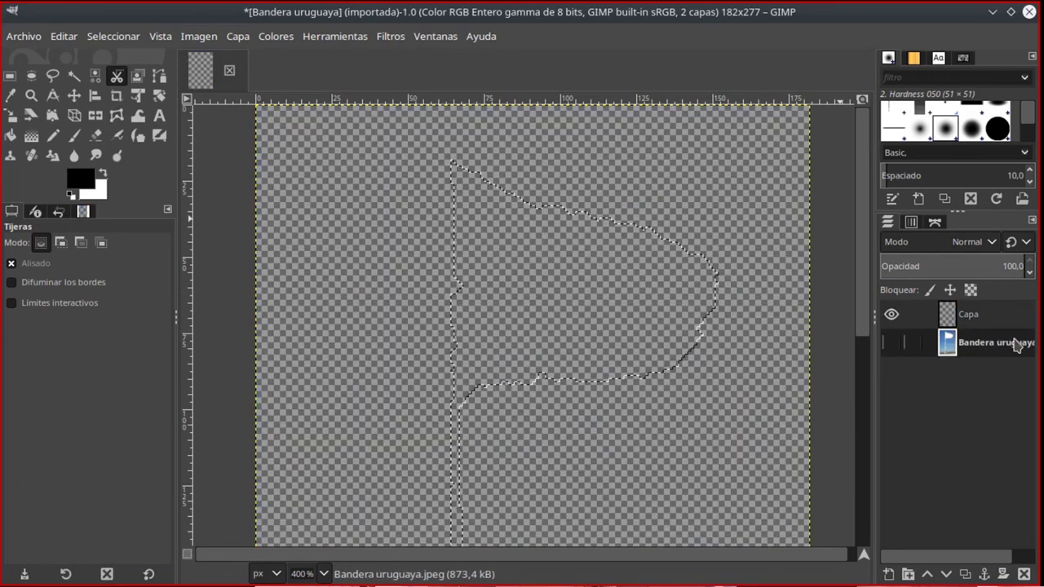
left_click(1014, 322)
left_click(1016, 346)
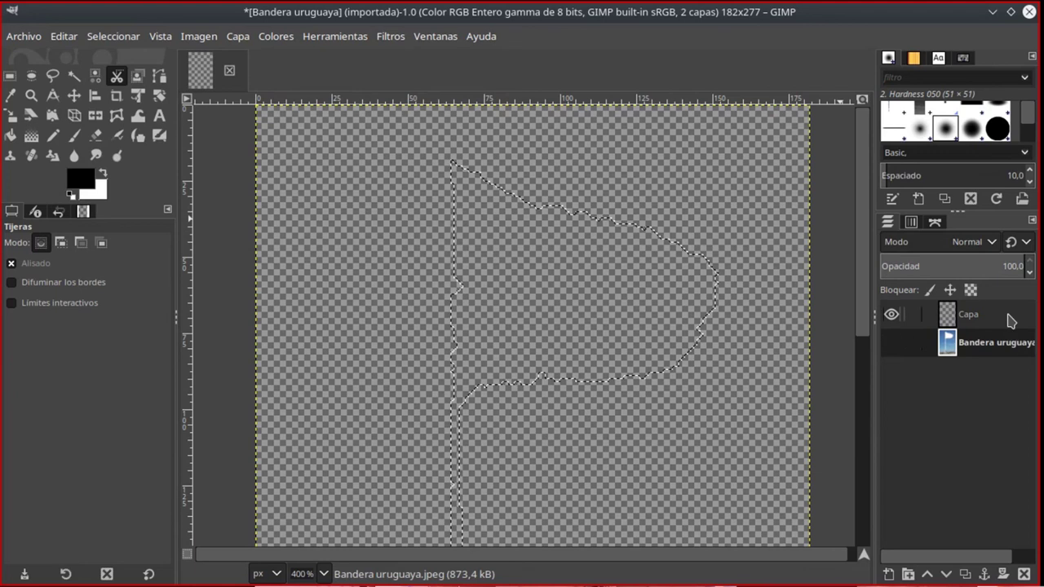
left_click(1010, 318)
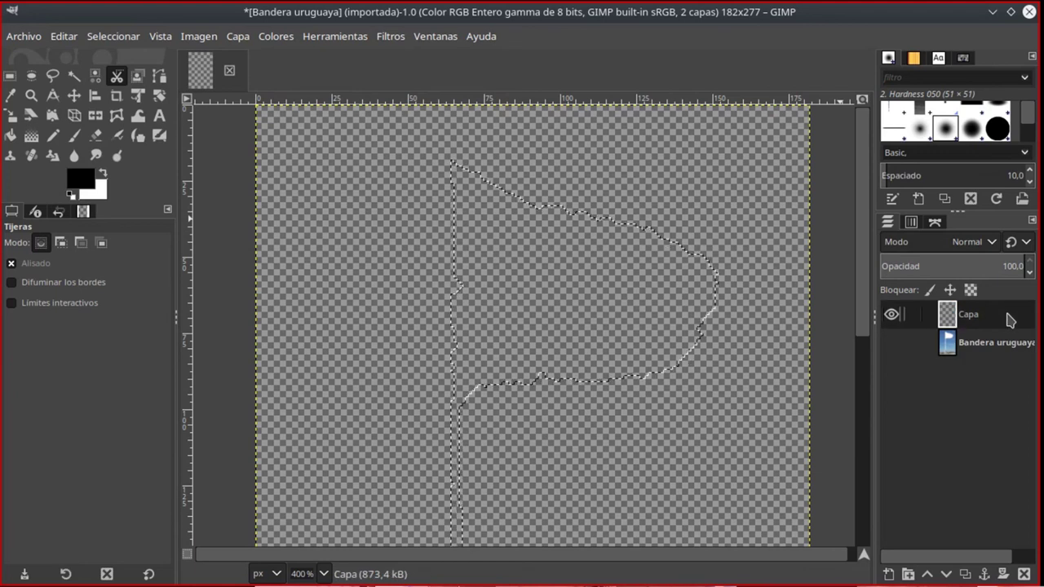
left_click(65, 36)
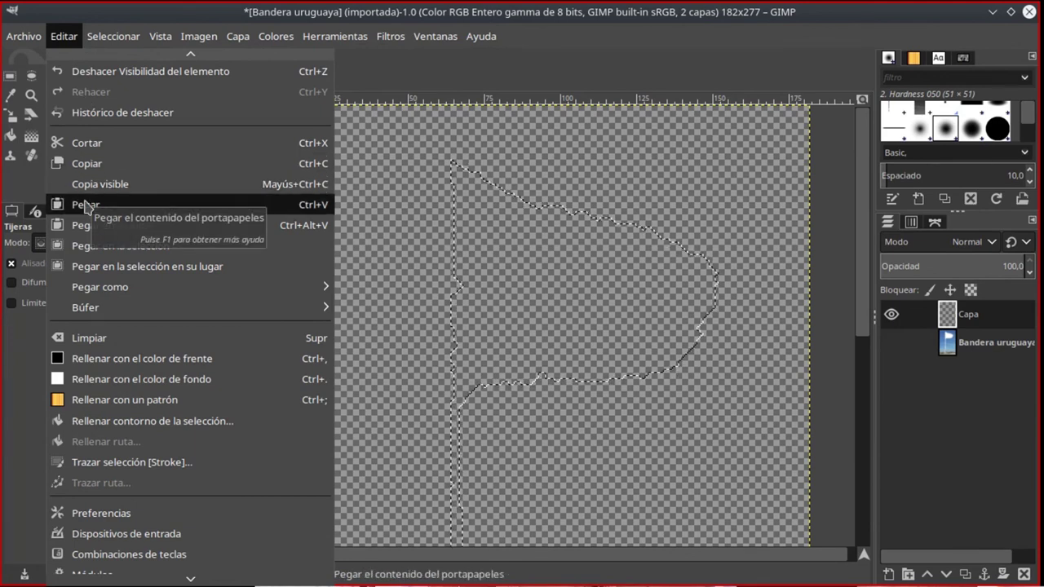
- Paste the cut flag and pole and anchor the floating layer onto Capa
left_click(86, 205)
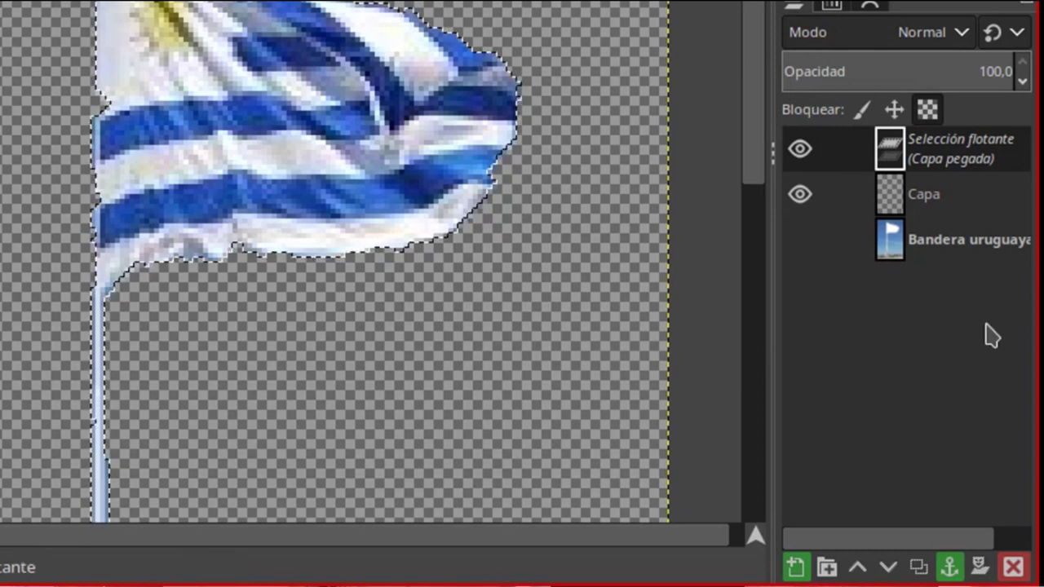
left_click(953, 569)
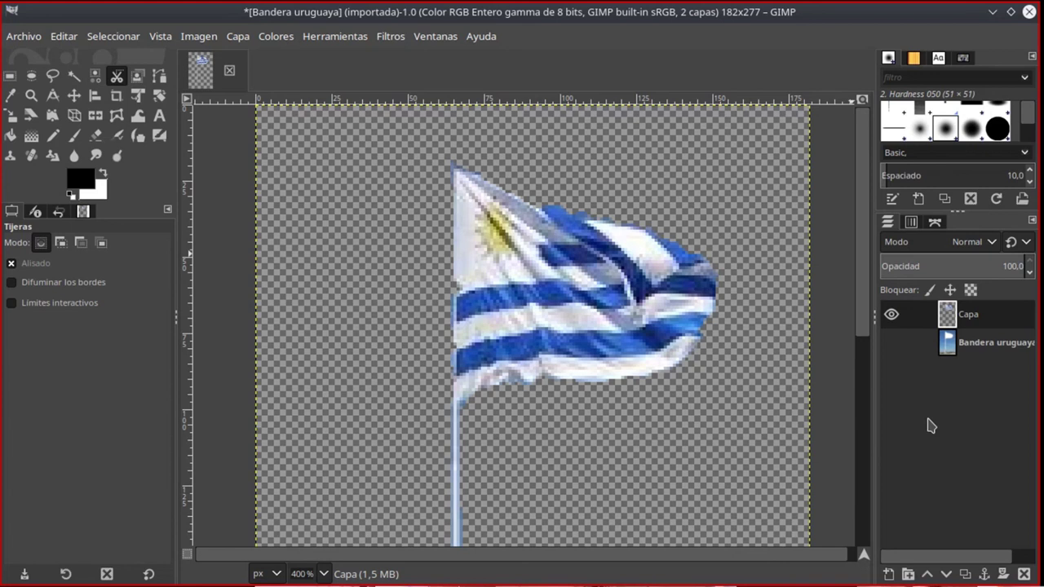
- Hide Capa, show the Bandera uruguaya photo layer, and delete it with Eliminar la capa
left_click(892, 314)
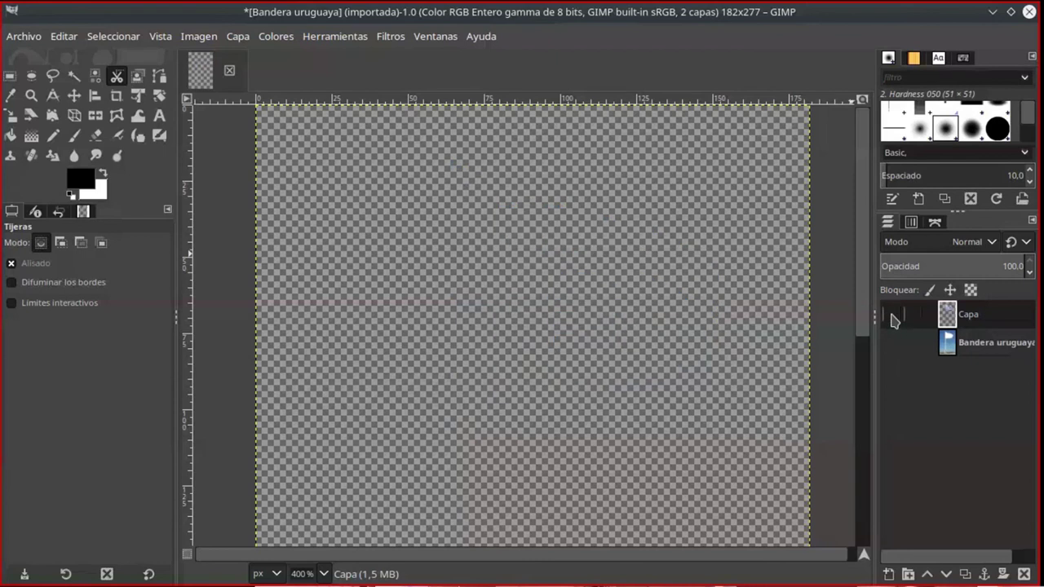
left_click(892, 342)
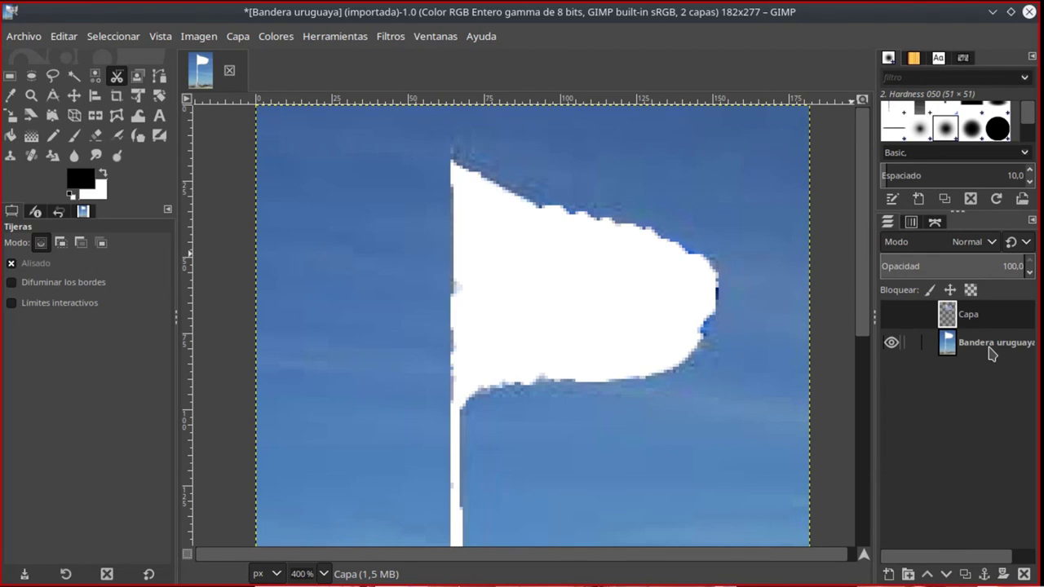
right_click(992, 351)
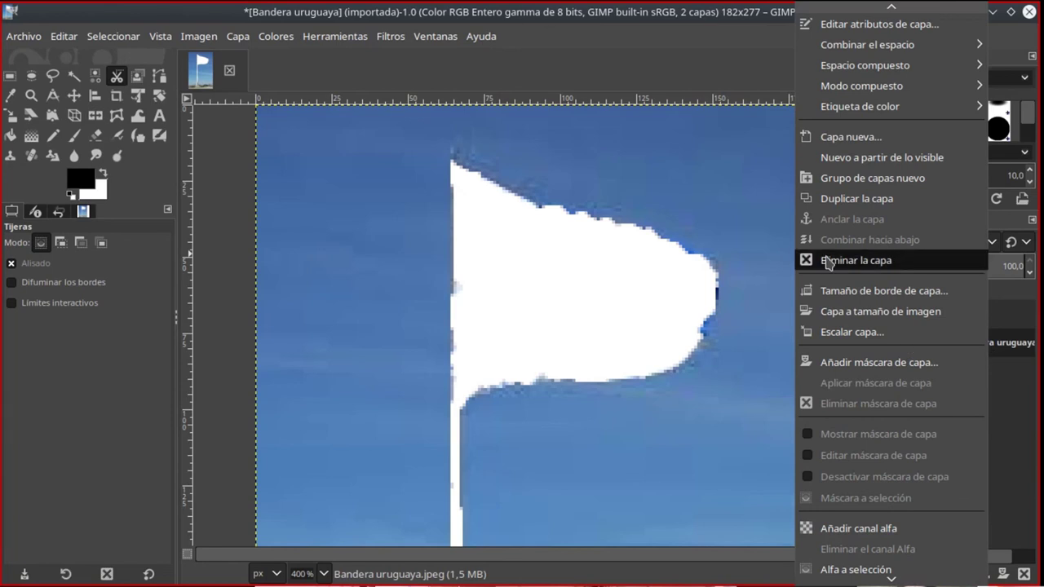
left_click(852, 261)
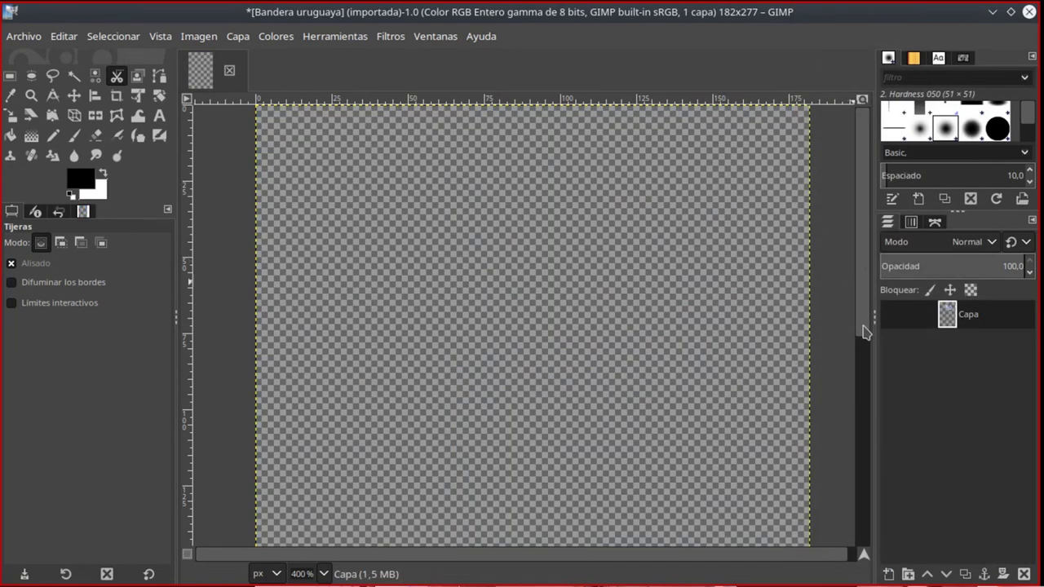
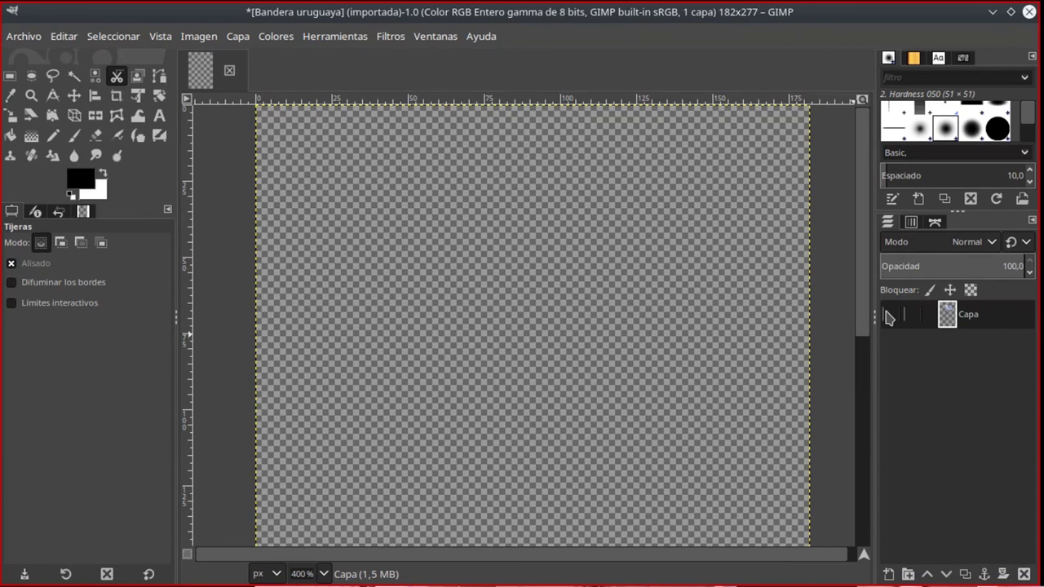
- Toggle the Uruguayan flag layer's visibility to check the cutout against transparency, leaving it visible
left_click(890, 315)
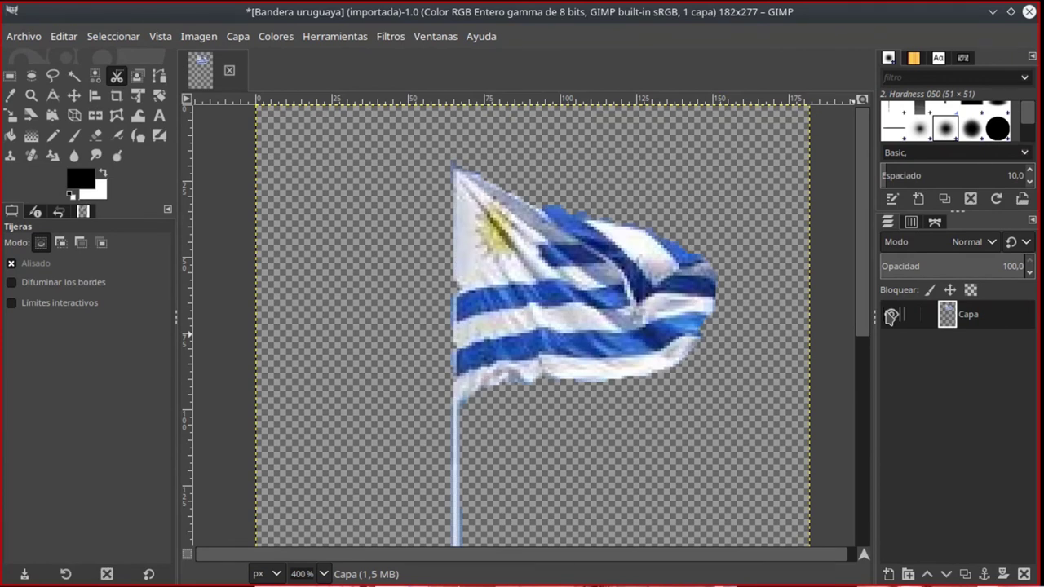
left_click(891, 315)
left_click(891, 316)
left_click(891, 315)
left_click(891, 316)
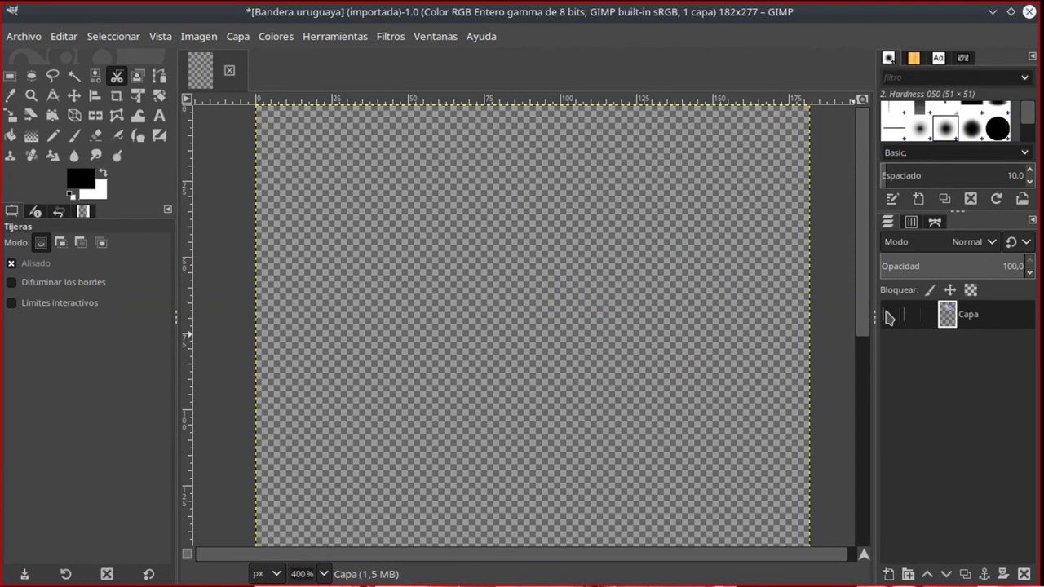
left_click(891, 315)
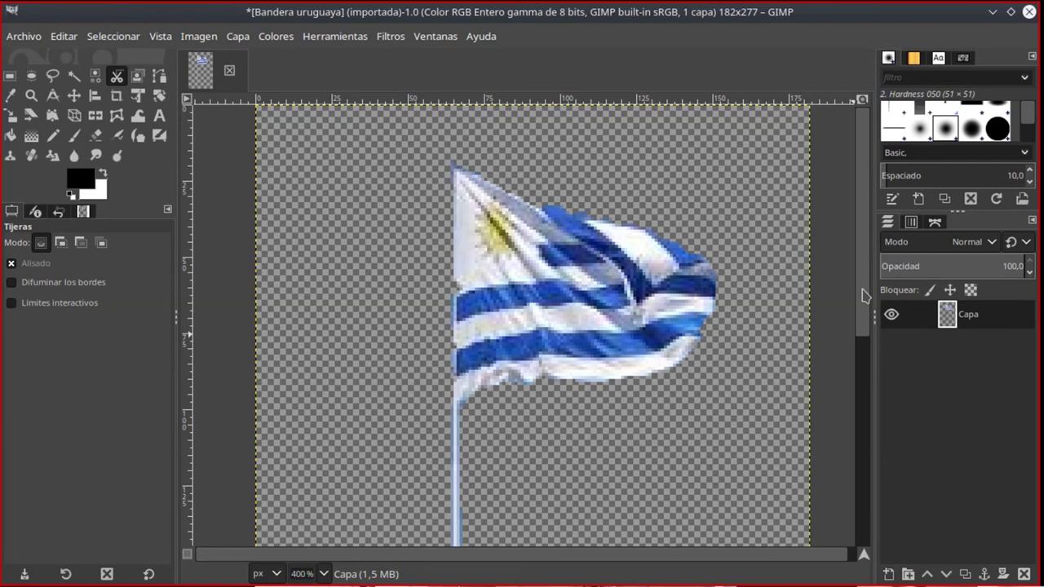
left_click(23, 38)
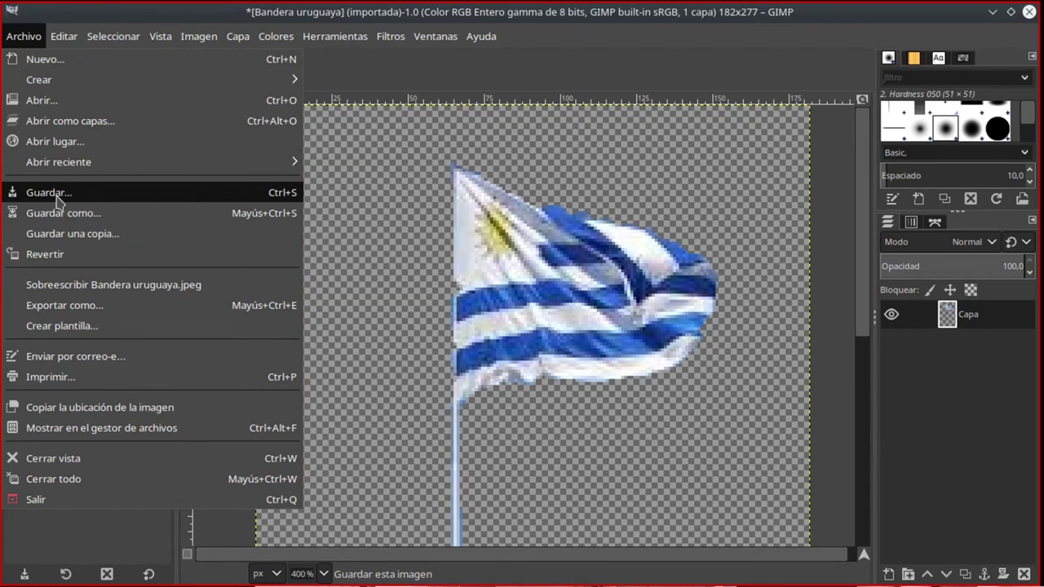
- Name the export file 'Bandera uruguaya recortada.png', switching the extension from jpeg to png
left_click(68, 307)
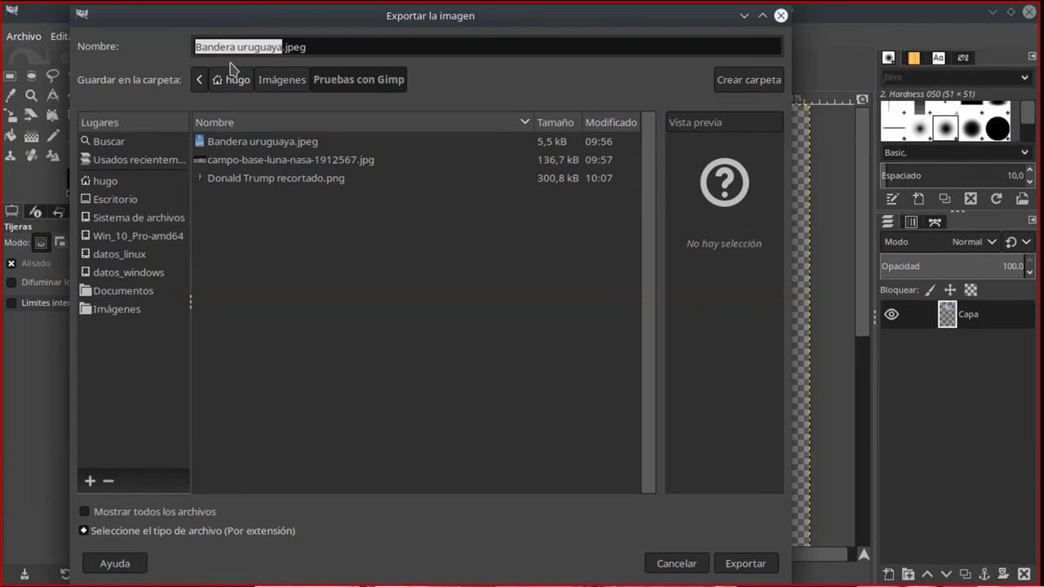
left_click(310, 47)
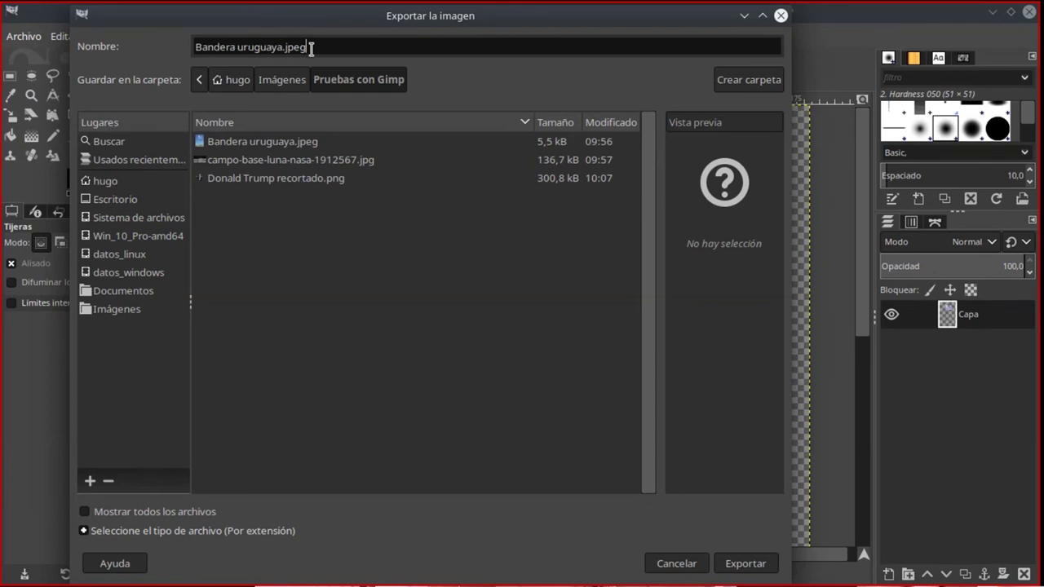
left_click(283, 47)
type("recortad")
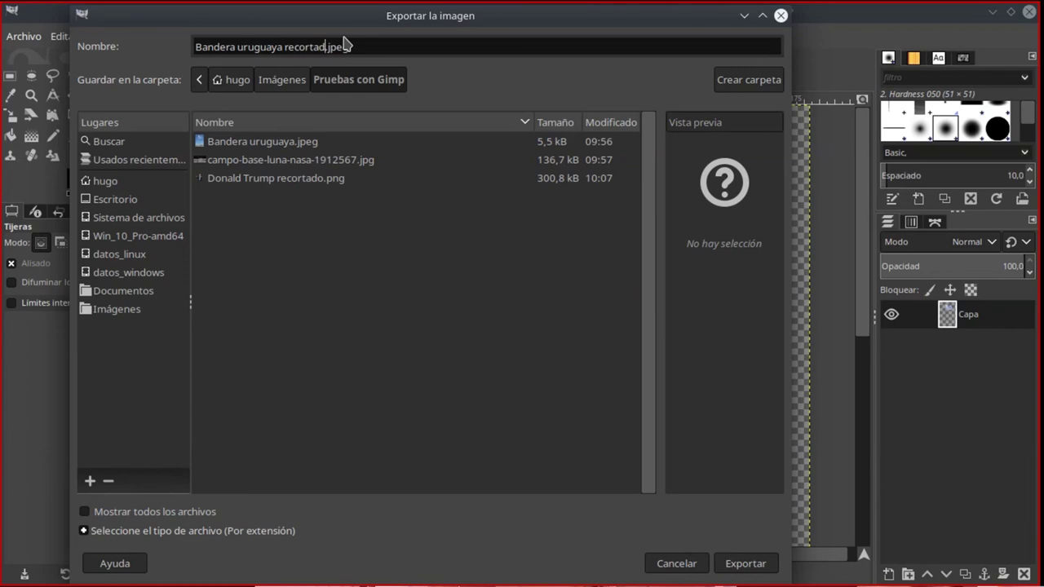
type("a")
key("Delete")
key("Delete")
key("Delete")
key("Delete")
type("png")
- Export the PNG with default options, then quit GIMP discarding unsaved changes
left_click(749, 563)
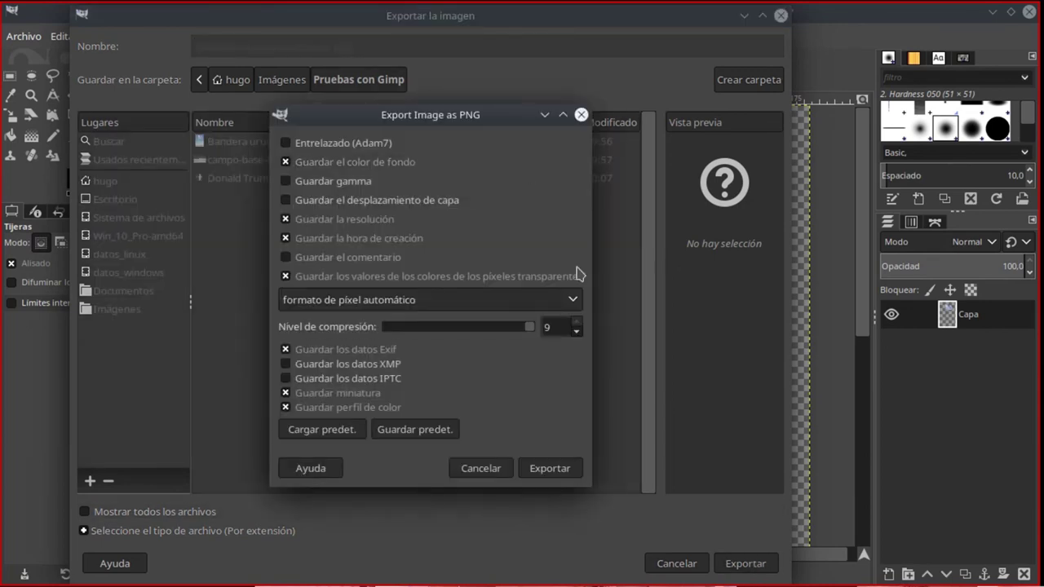
left_click(550, 471)
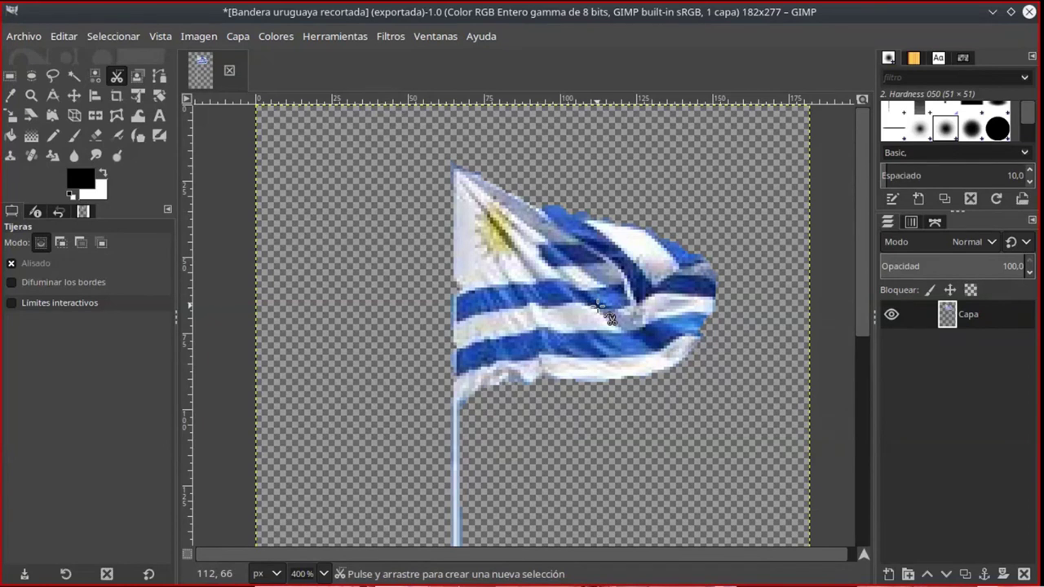
left_click(1027, 16)
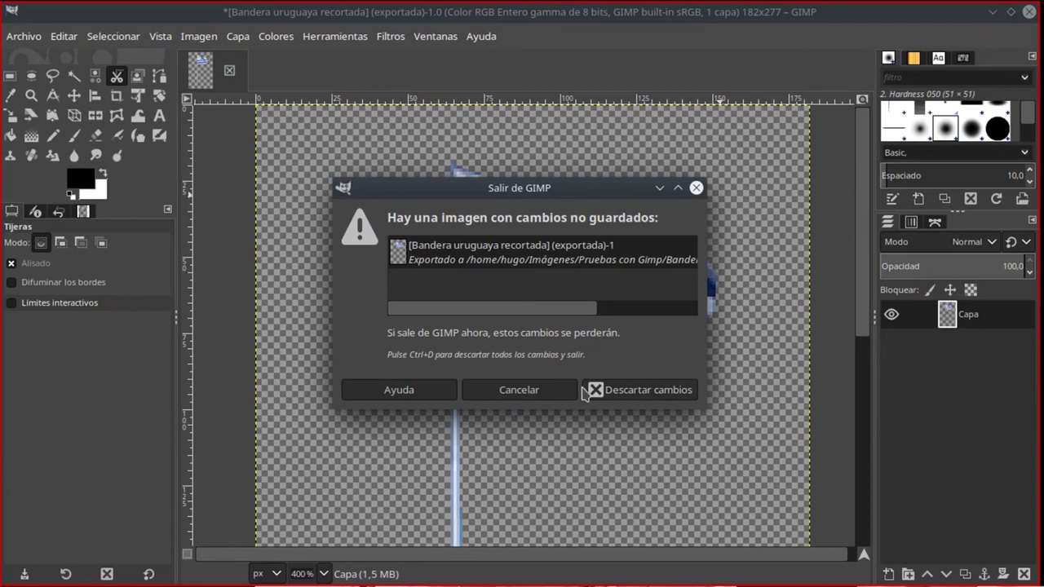
left_click(620, 391)
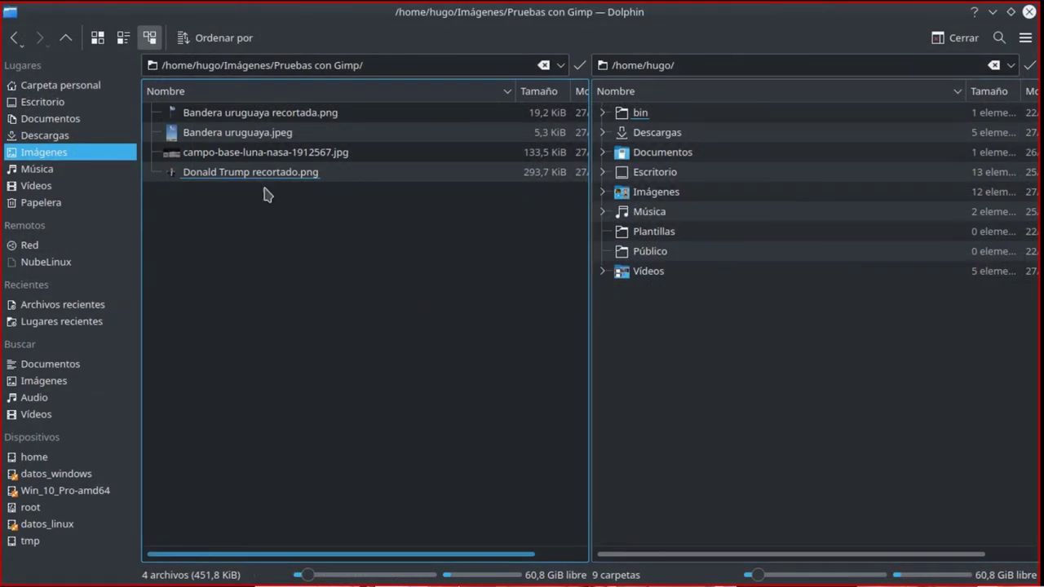
- Preview Bandera uruguaya.jpeg in Gwenview, then delete the original JPEG in Dolphin
left_click(257, 138)
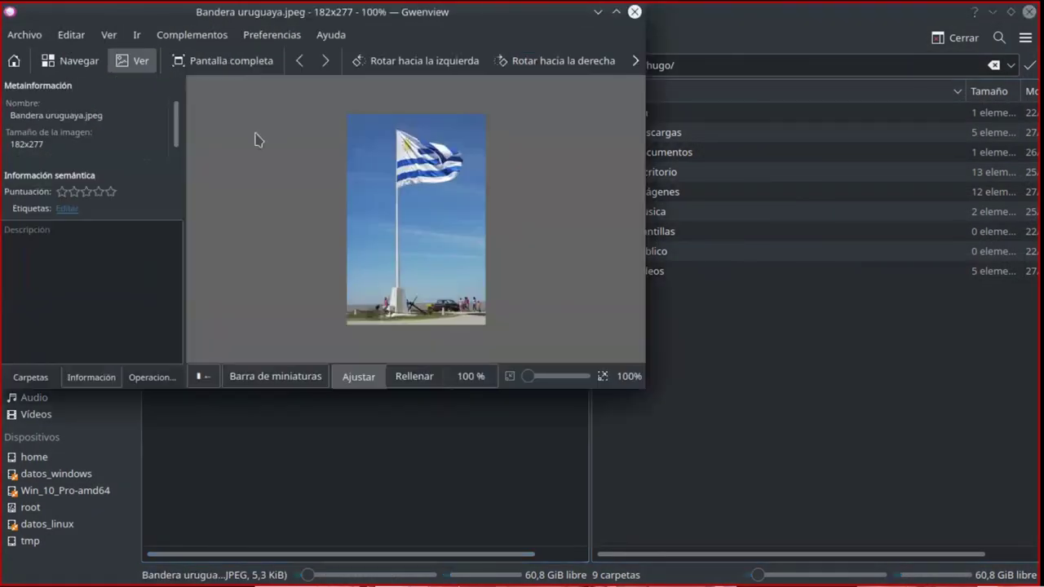
left_click(635, 13)
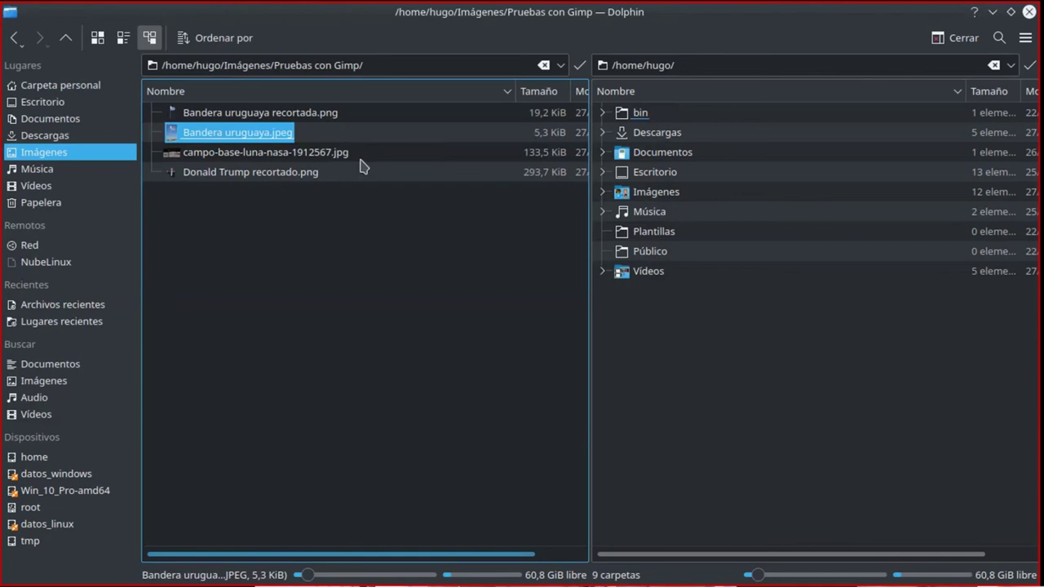
key("Delete")
- View Bandera uruguaya recortada.png in Gwenview to check its transparency, then close the viewer
left_click(300, 119)
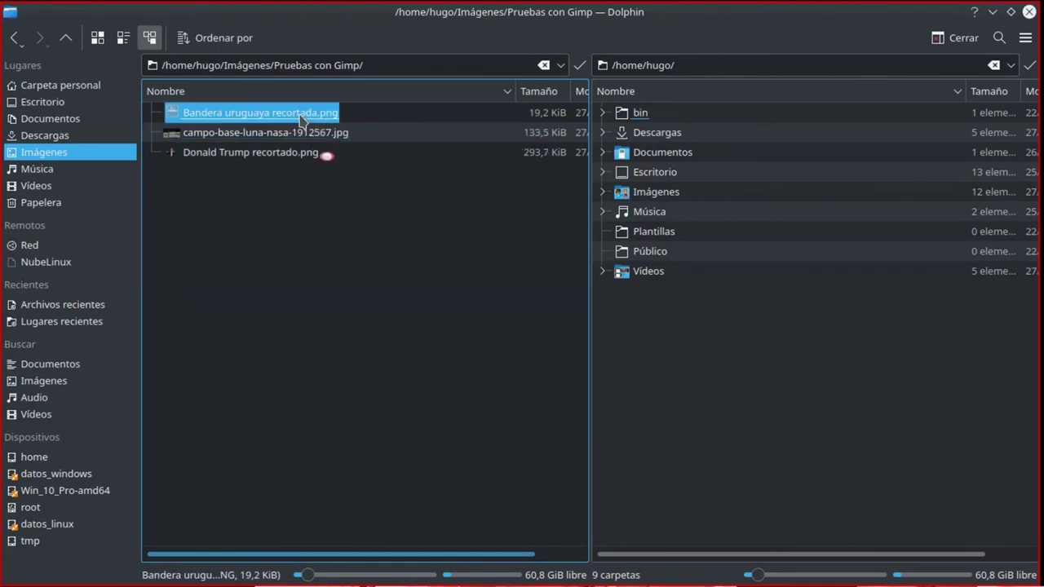
double_click(301, 119)
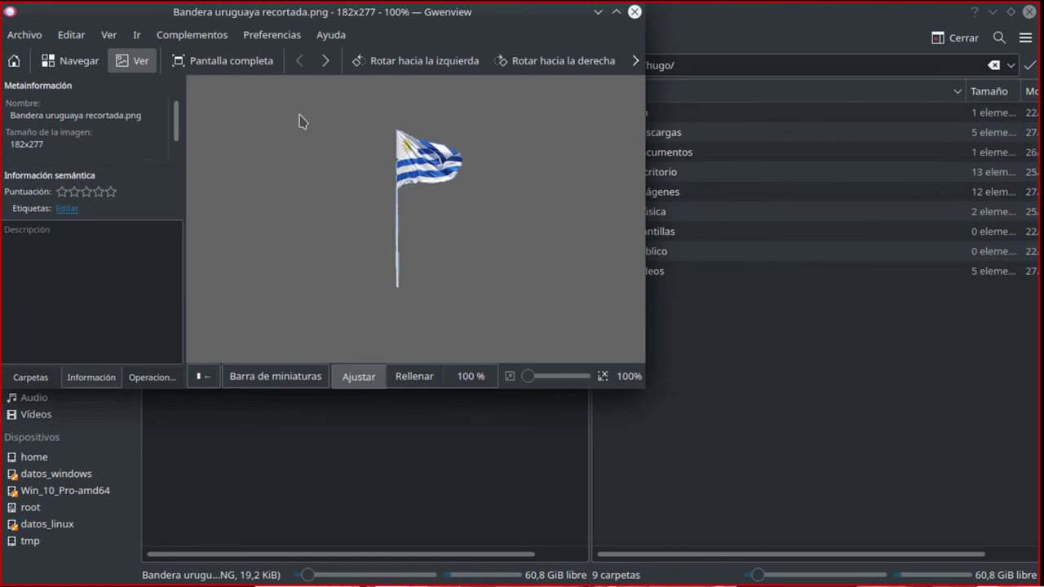
scroll(298, 120, "down", 1)
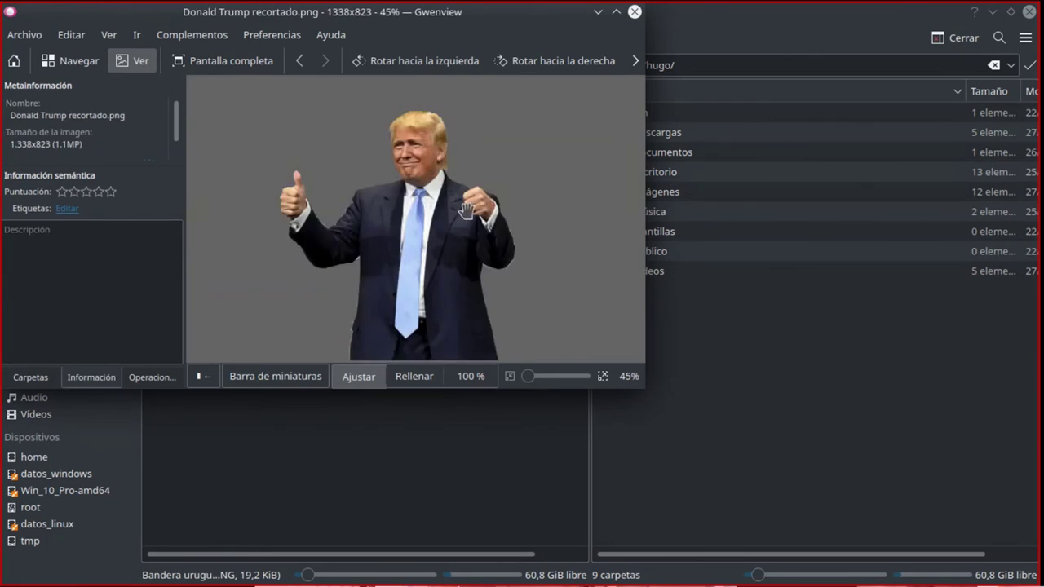
scroll(509, 178, "up", 1)
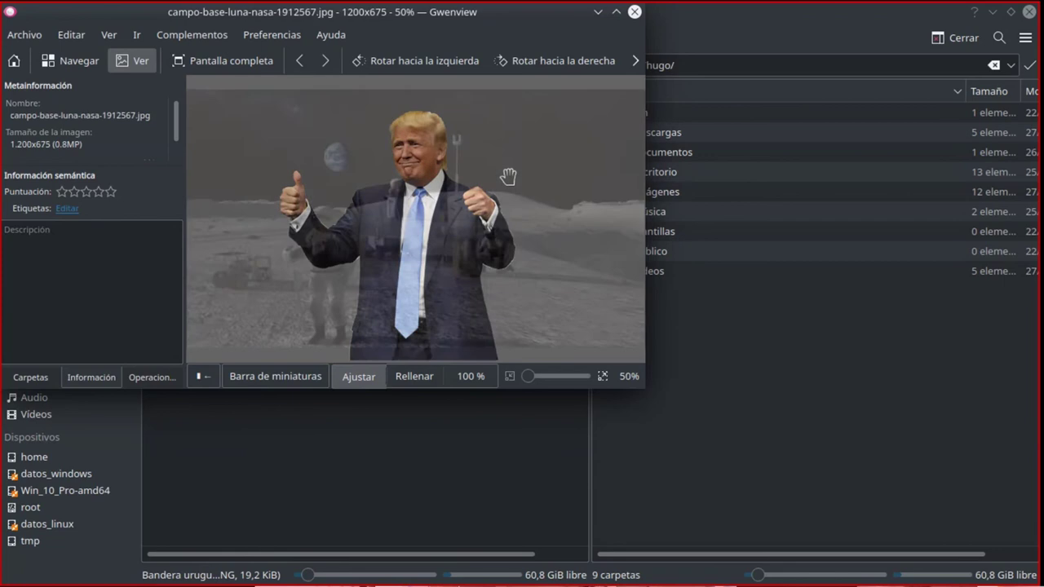
scroll(508, 178, "up", 1)
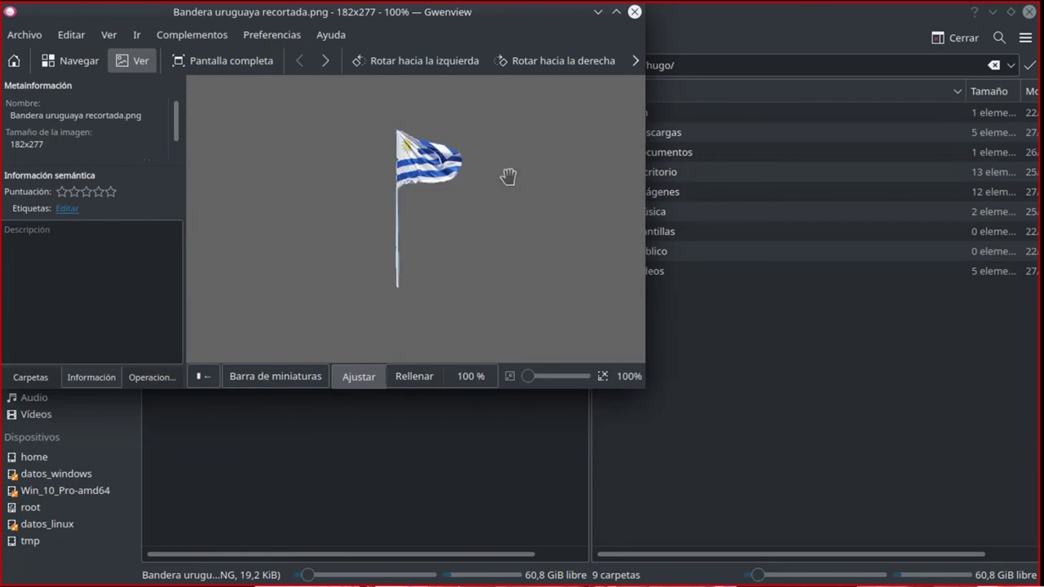
left_click(634, 12)
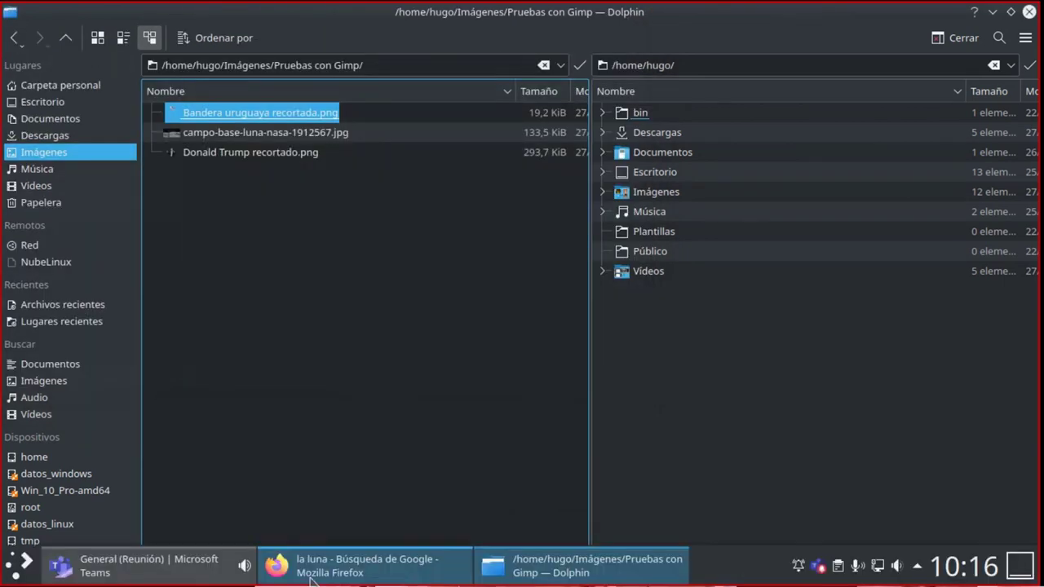
- Launch GIMP from the application launcher
left_click(13, 566)
type("gimp")
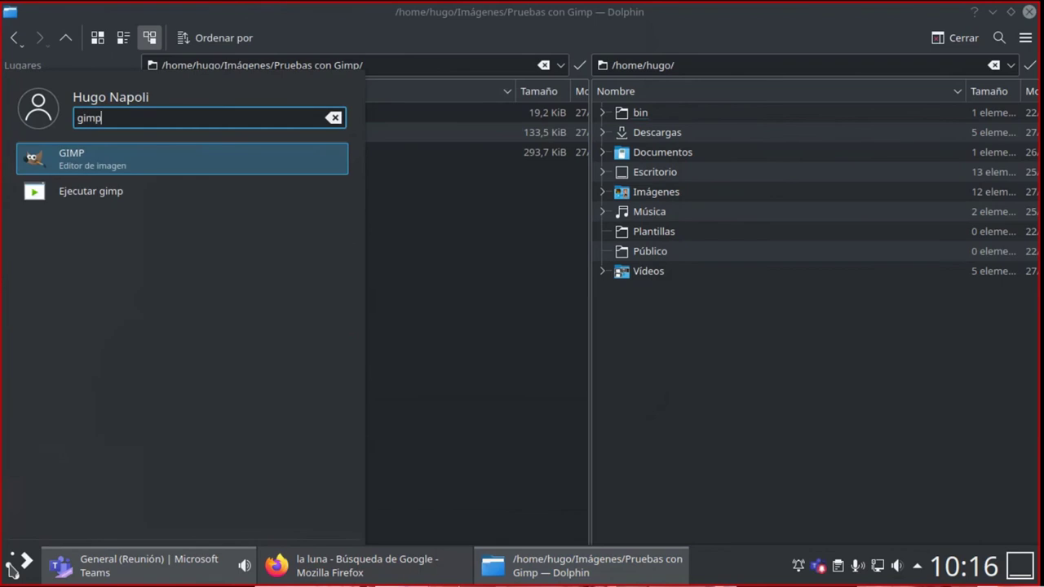
key("Return")
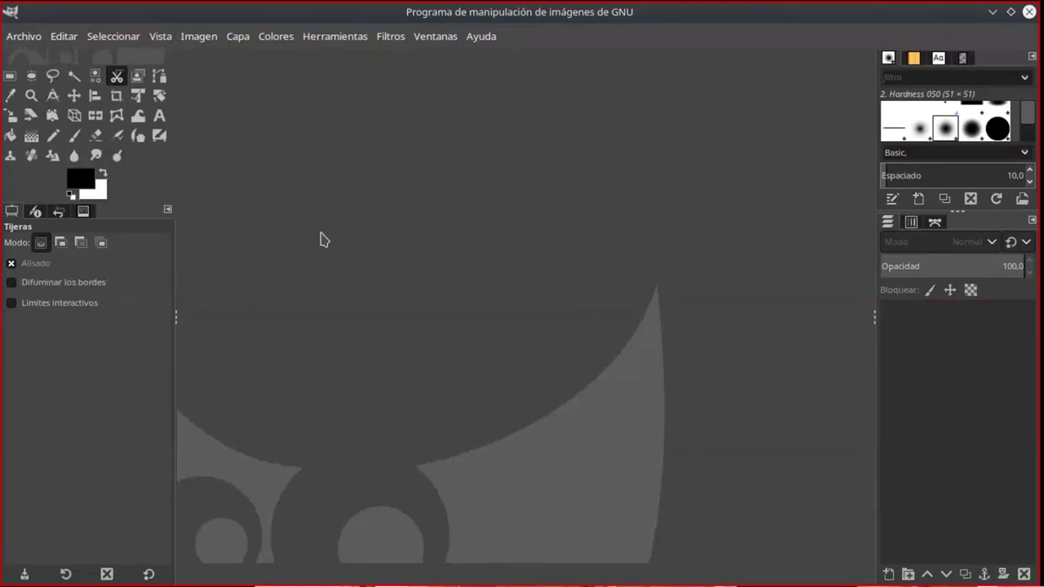
- Open campo-base-luna-nasa-1912567.jpg from Imágenes > Pruebas con Gimp
left_click(29, 41)
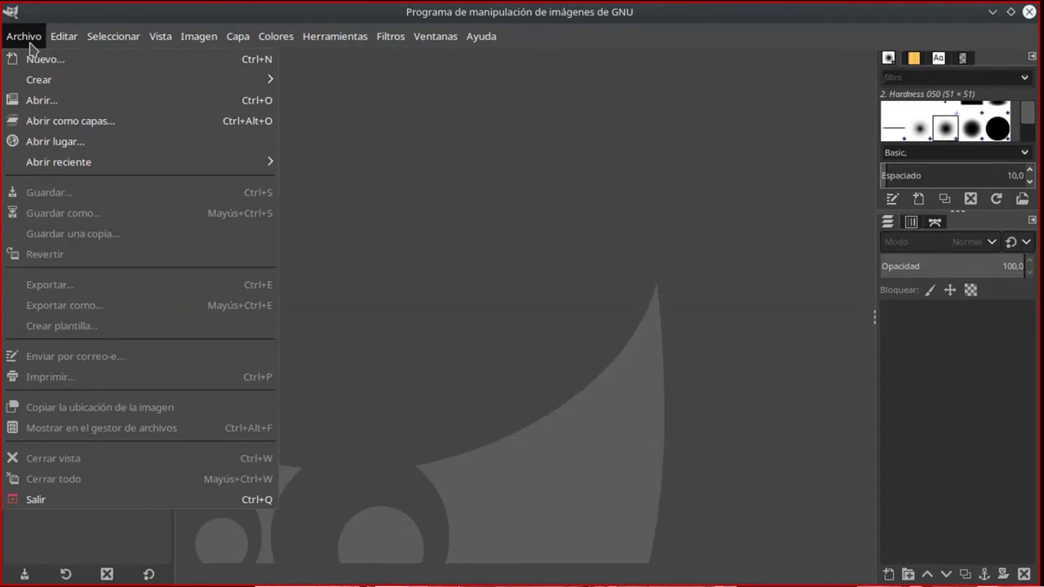
left_click(57, 128)
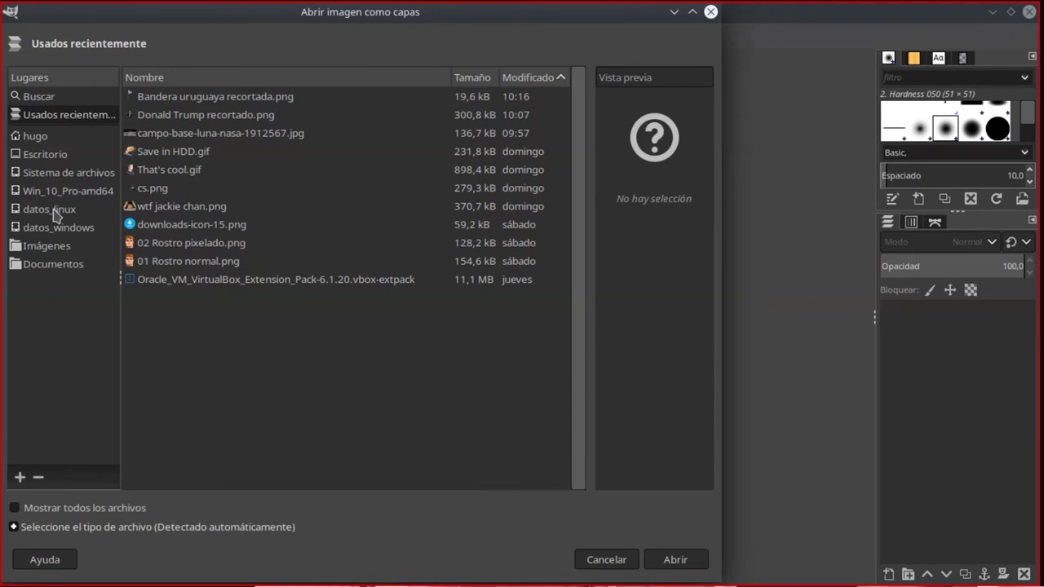
left_click(57, 247)
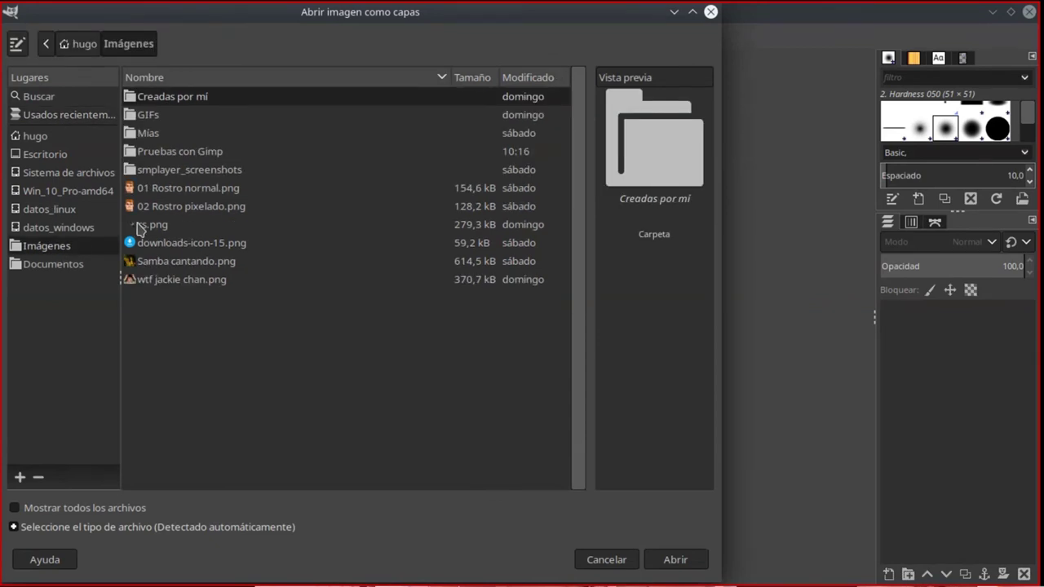
double_click(201, 154)
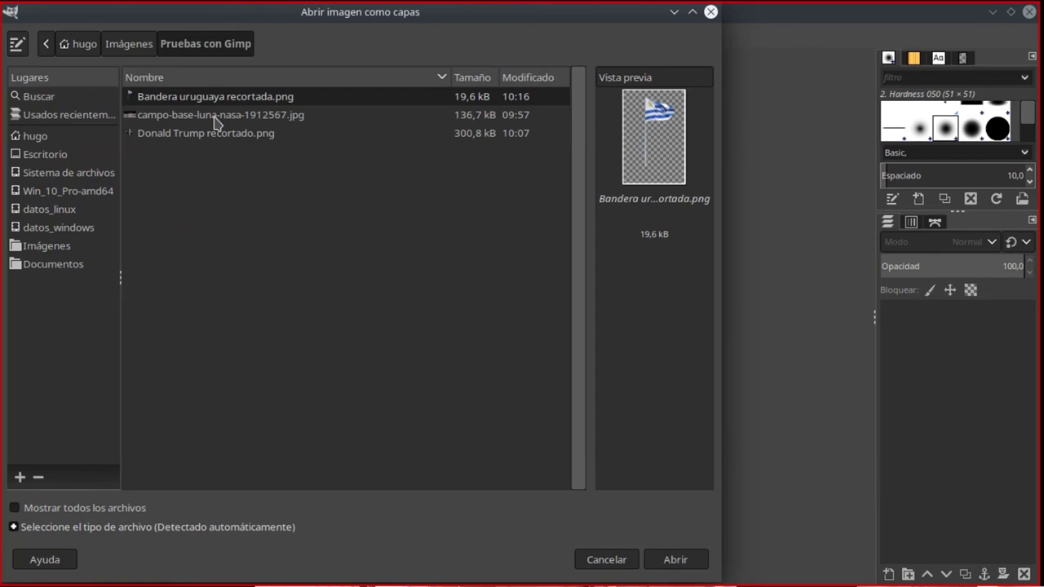
double_click(215, 118)
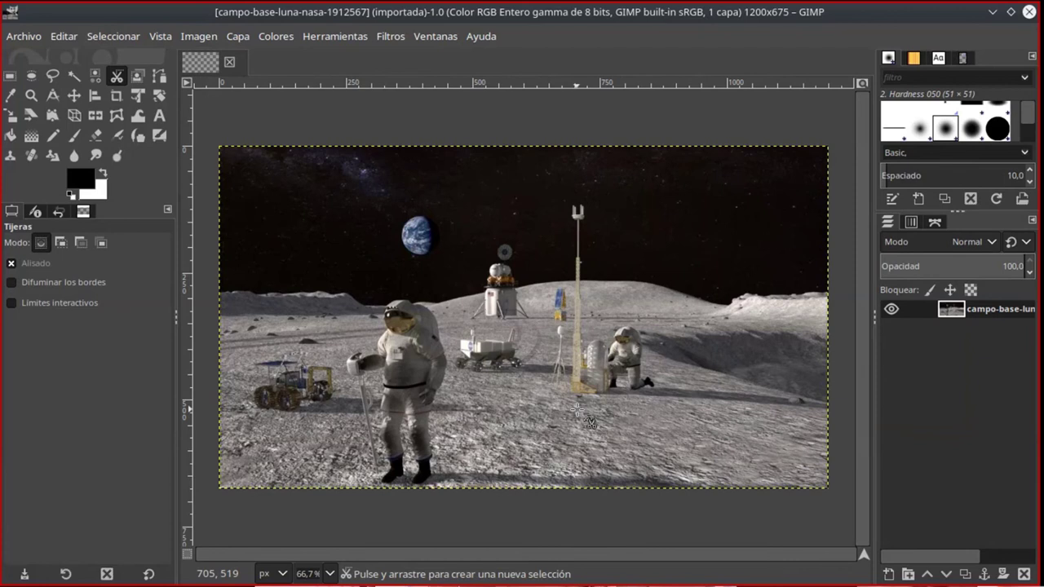
- Open Donald Trump recortado.png as a layer over the moon-base photo
left_click(41, 37)
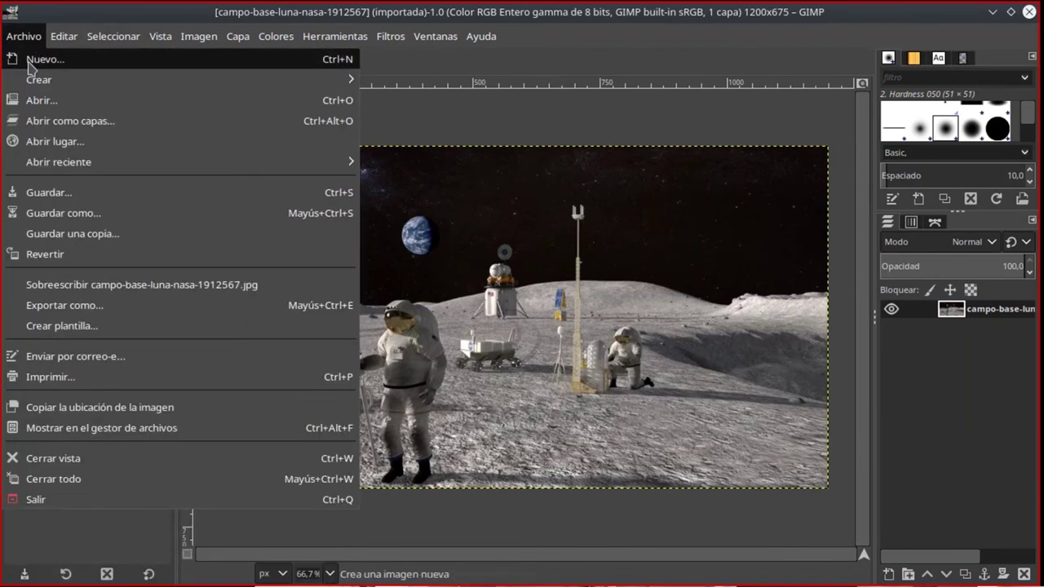
left_click(37, 120)
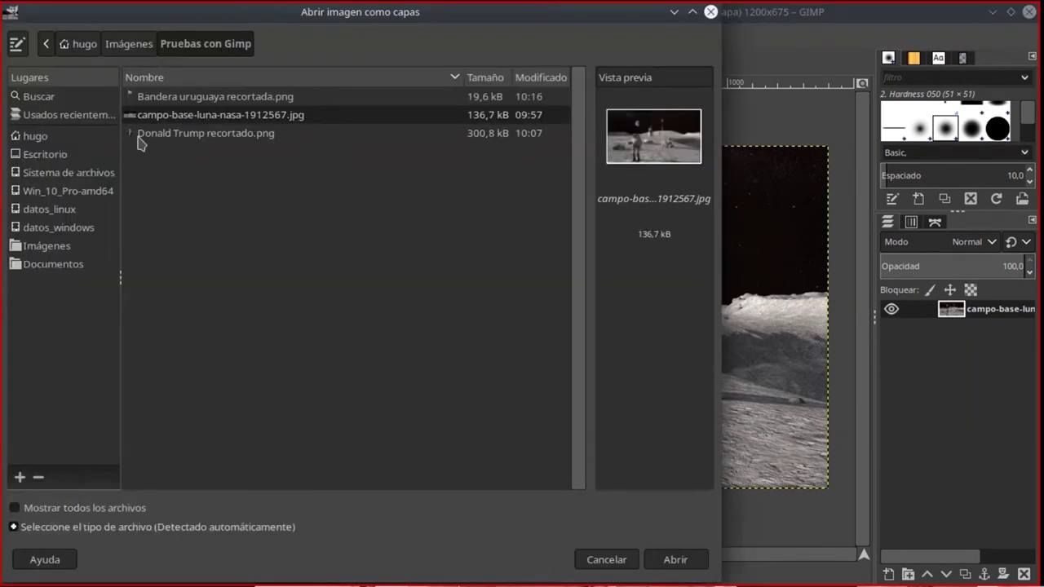
double_click(190, 133)
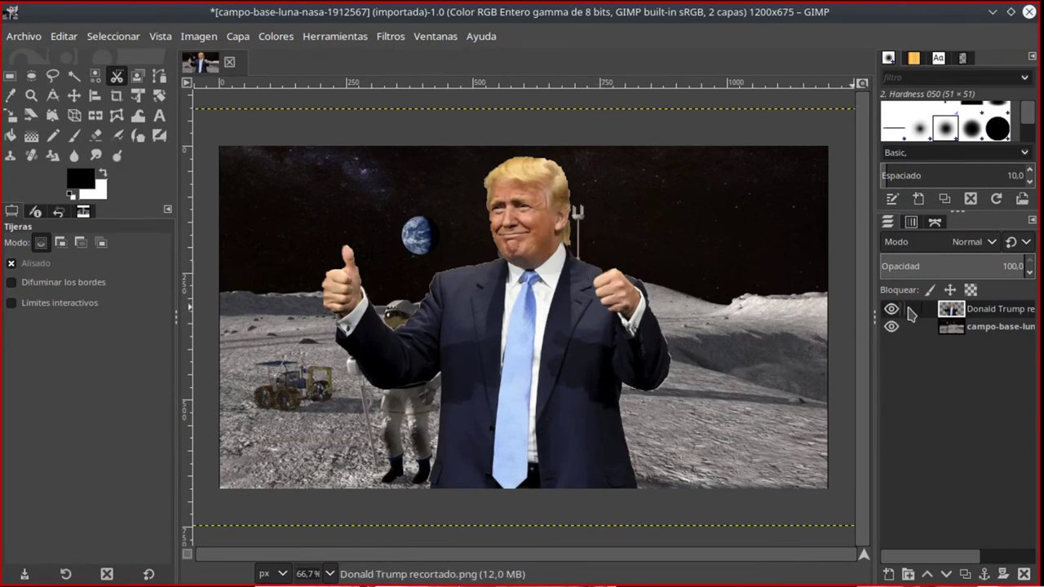
- Make the Donald Trump layer active and select the Scale tool
left_click(988, 331)
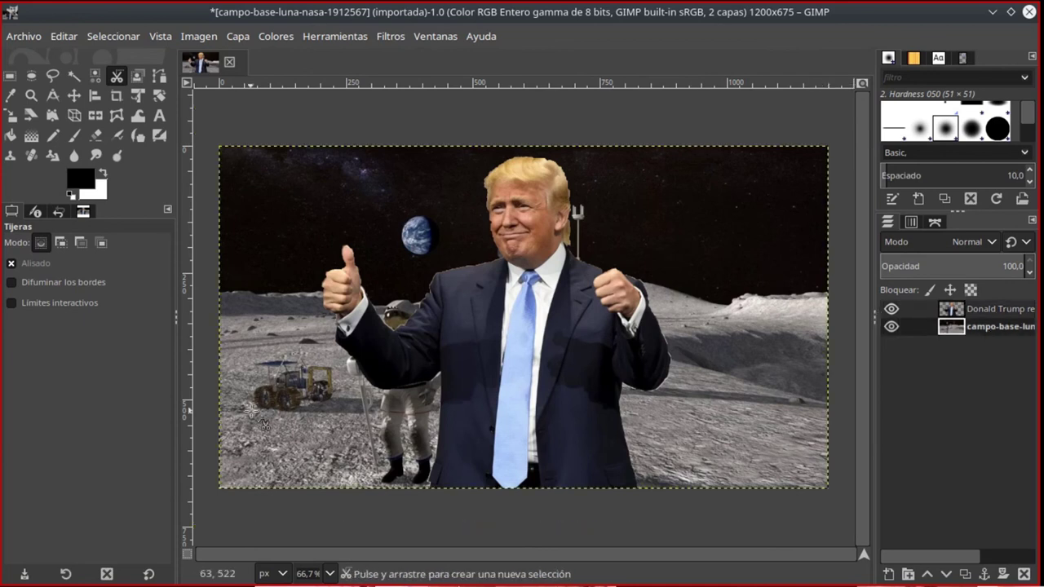
left_click(995, 314)
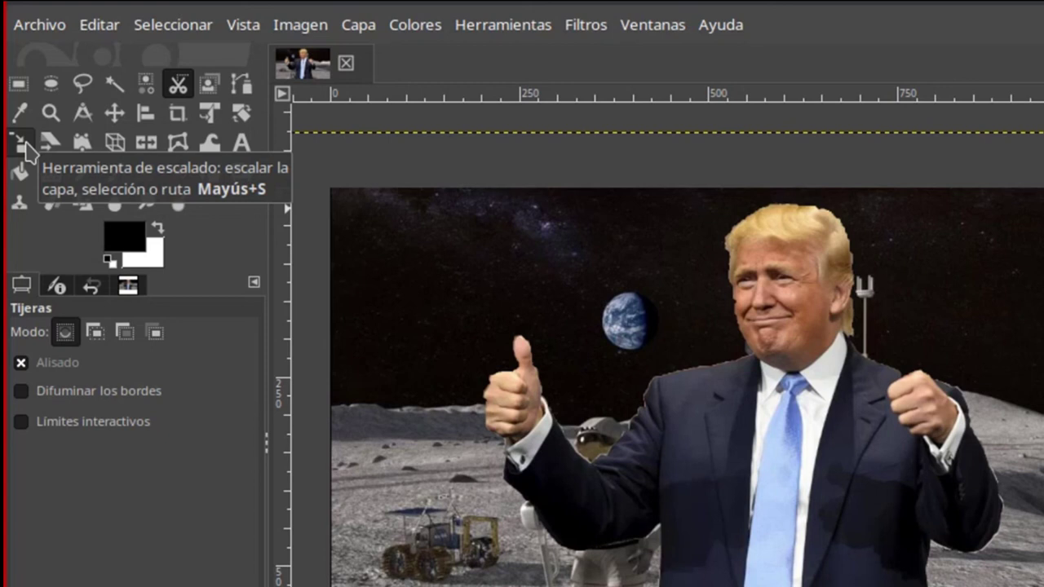
left_click(24, 148)
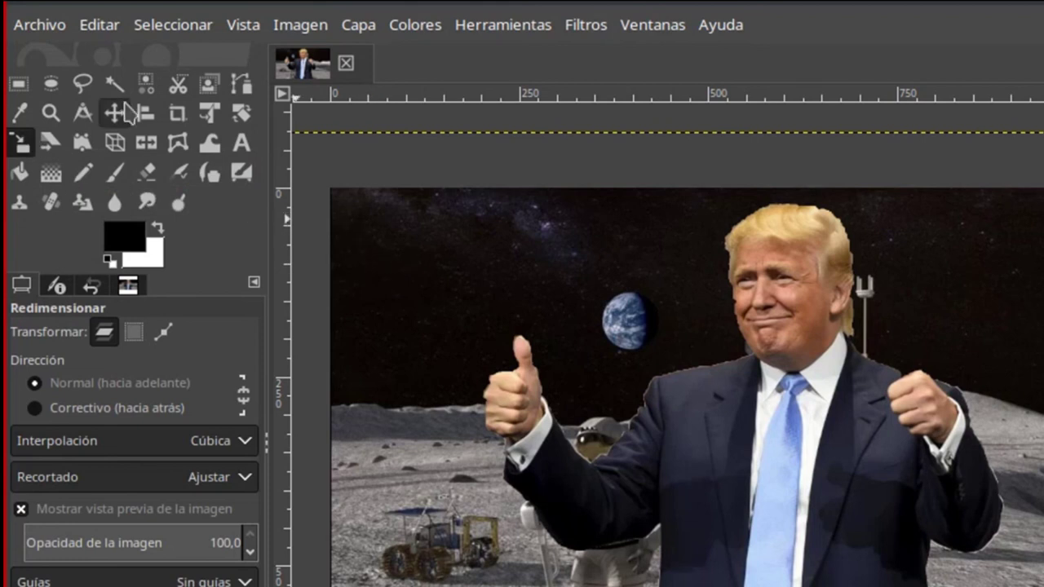
left_click(180, 89)
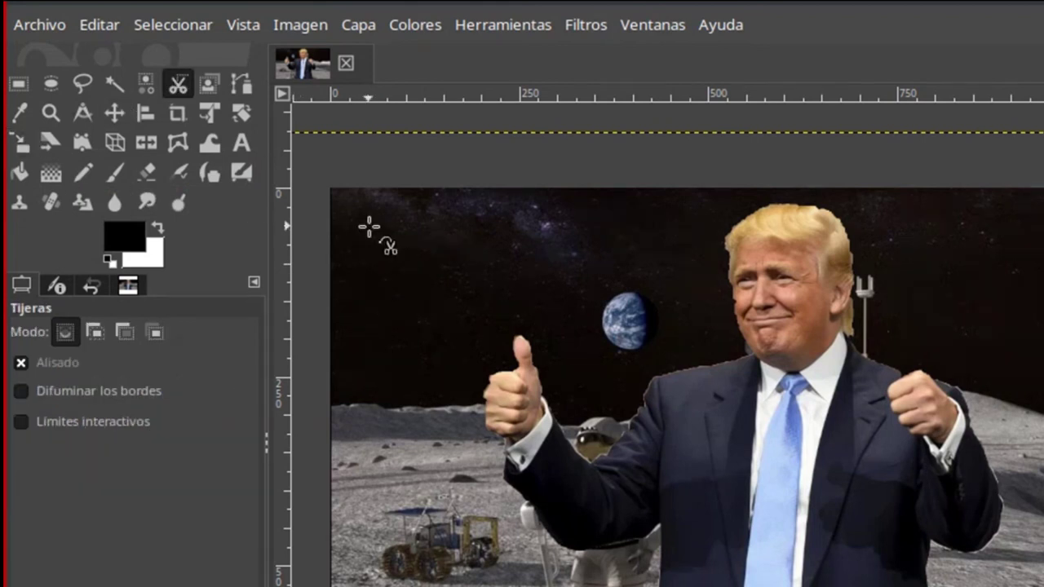
key("t")
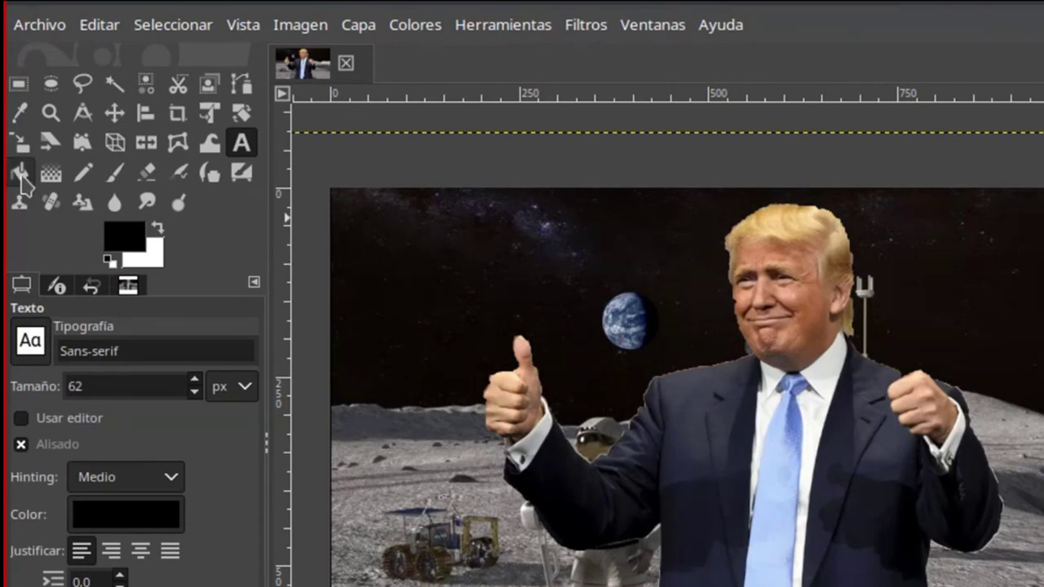
left_click(20, 173)
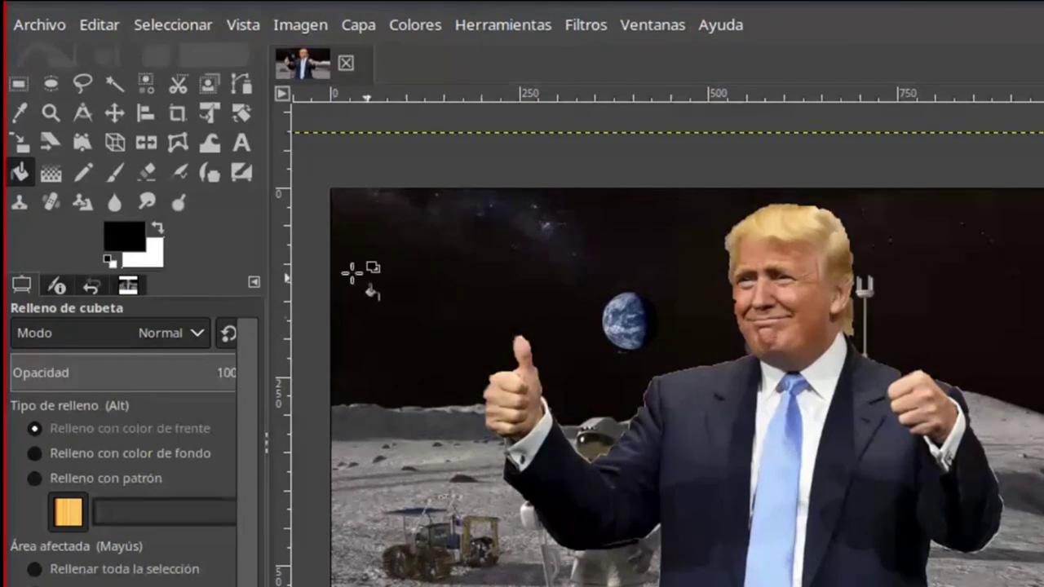
left_click(20, 143)
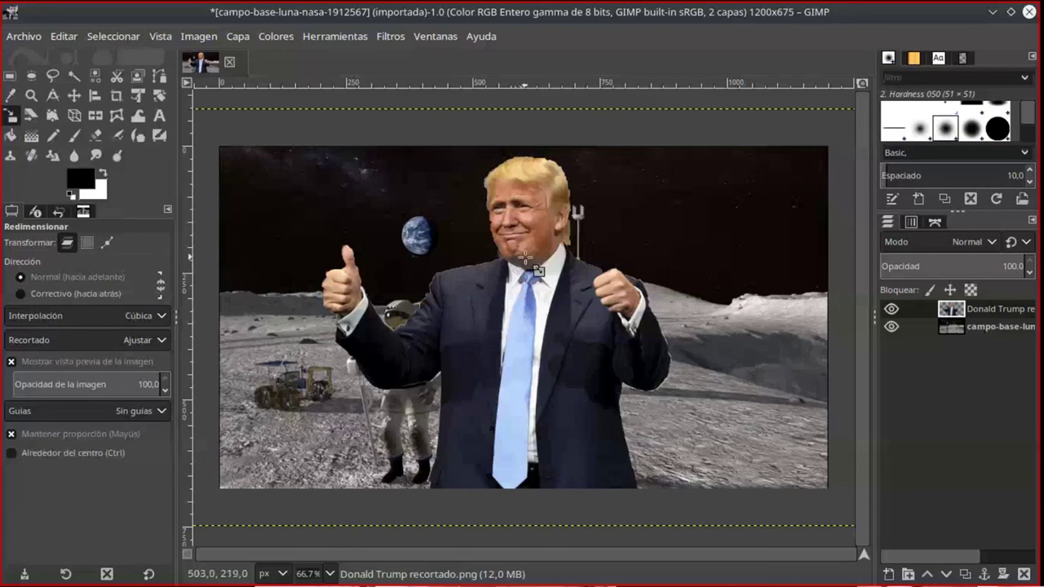
- Scale the Trump layer down to 589 × 362 pixels by dragging a corner handle
left_click(522, 262)
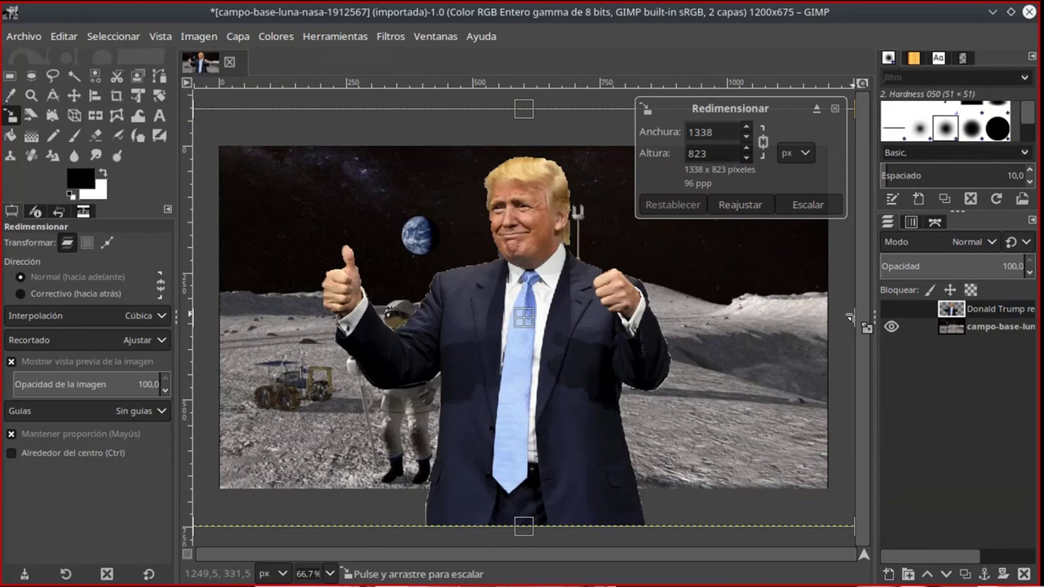
mouse_move(848, 319)
left_mouse_down()
mouse_move(648, 373)
mouse_move(531, 352)
left_mouse_up()
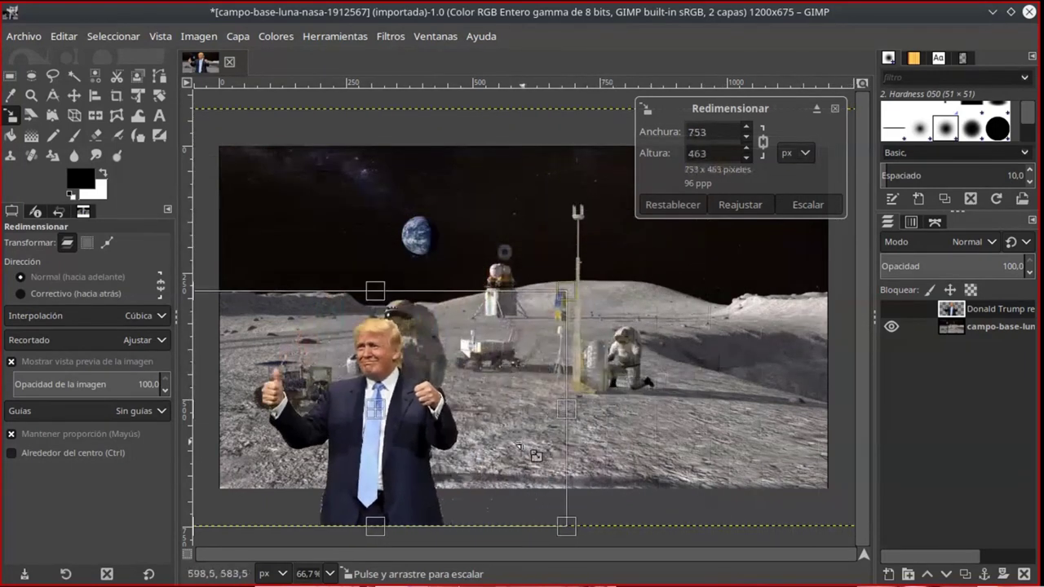
mouse_move(532, 351)
left_mouse_down()
mouse_move(462, 355)
mouse_move(482, 347)
left_mouse_up()
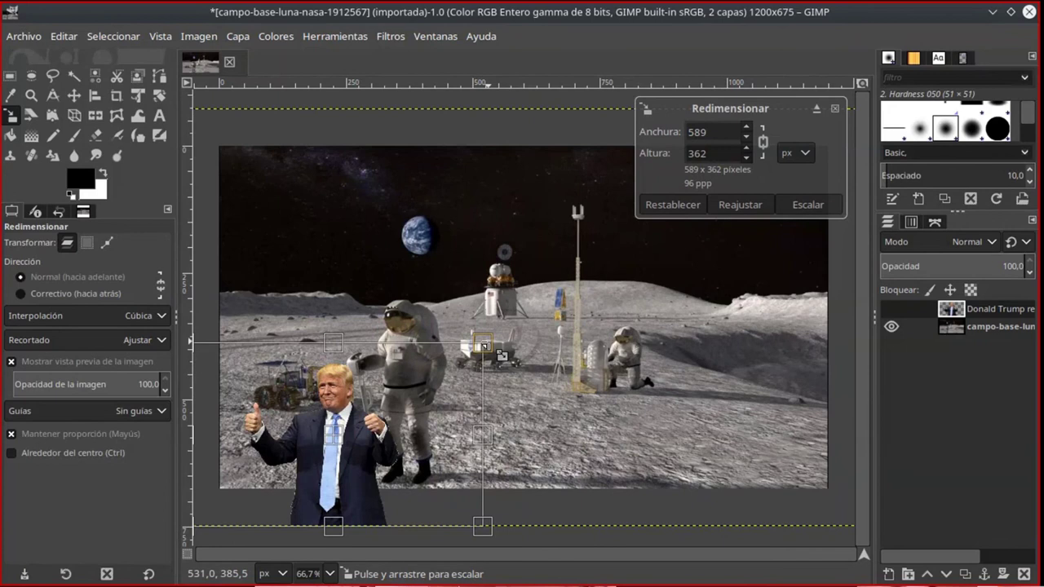
left_click(807, 205)
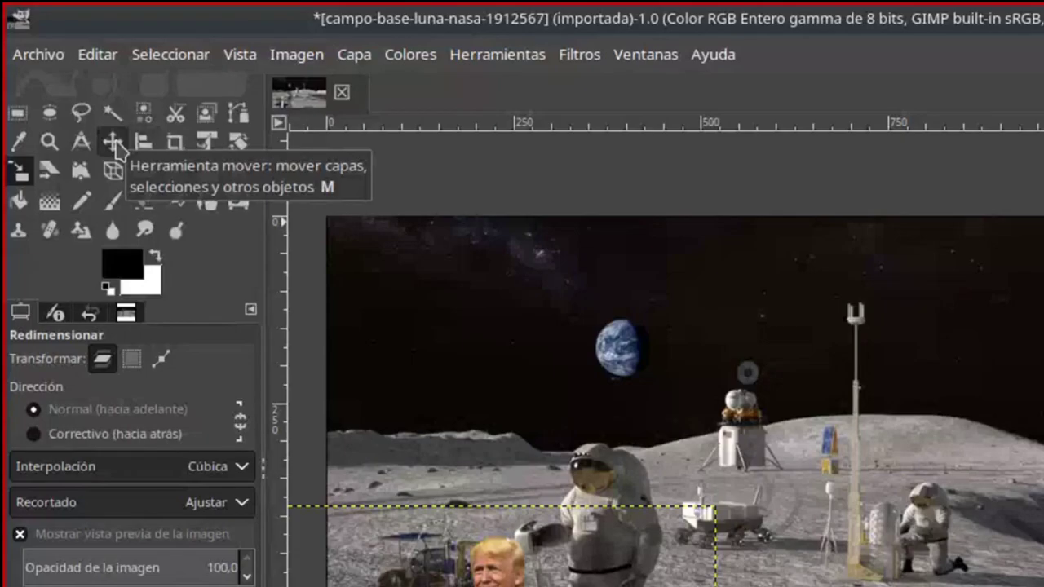
- Move the Trump figure to the right side of the scene beside the kneeling astronaut
left_click(114, 142)
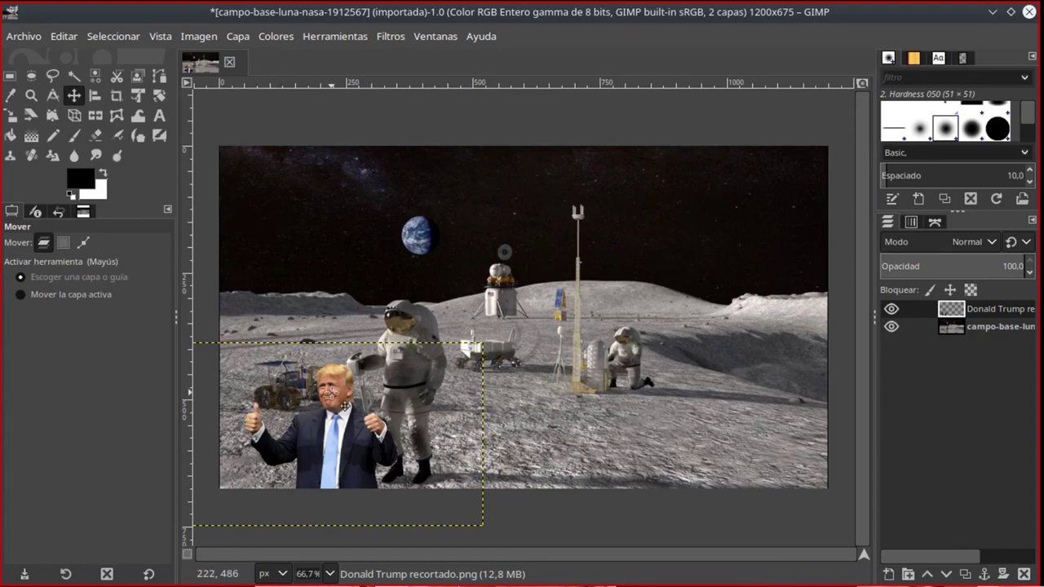
mouse_move(333, 397)
left_mouse_down()
mouse_move(580, 349)
mouse_move(697, 360)
left_mouse_up()
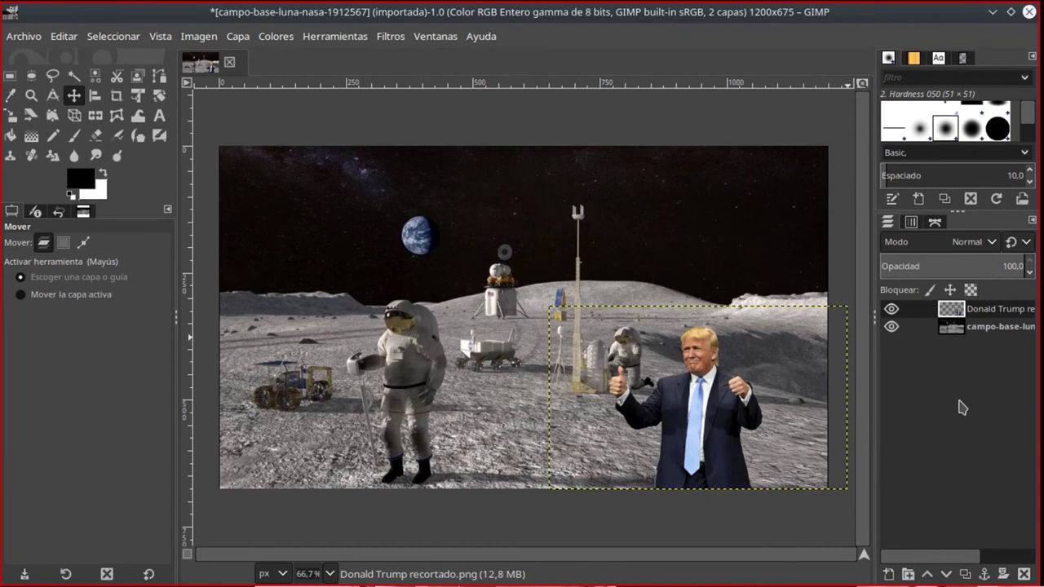
left_click(993, 311)
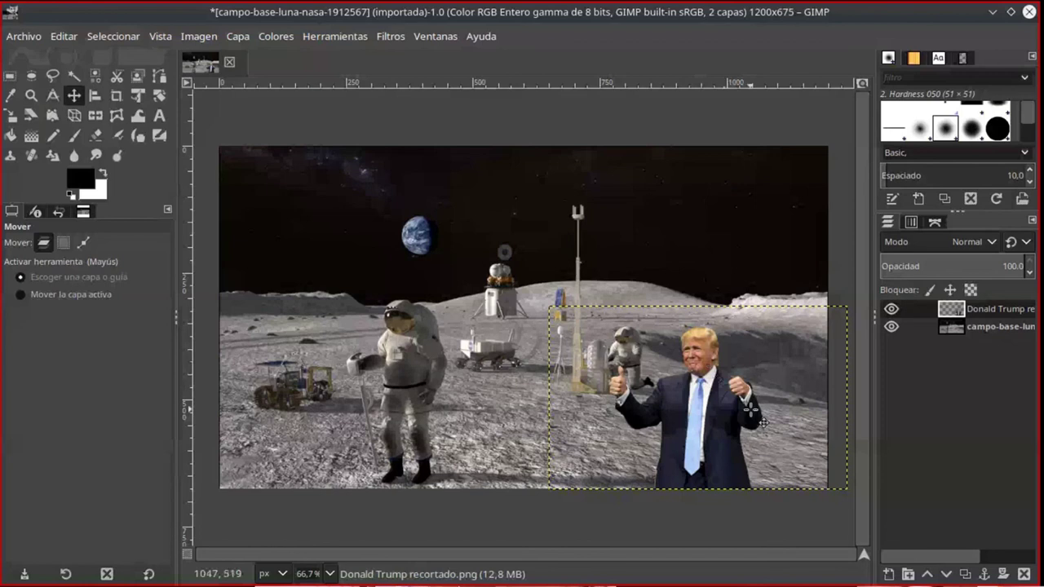
left_click(1011, 330)
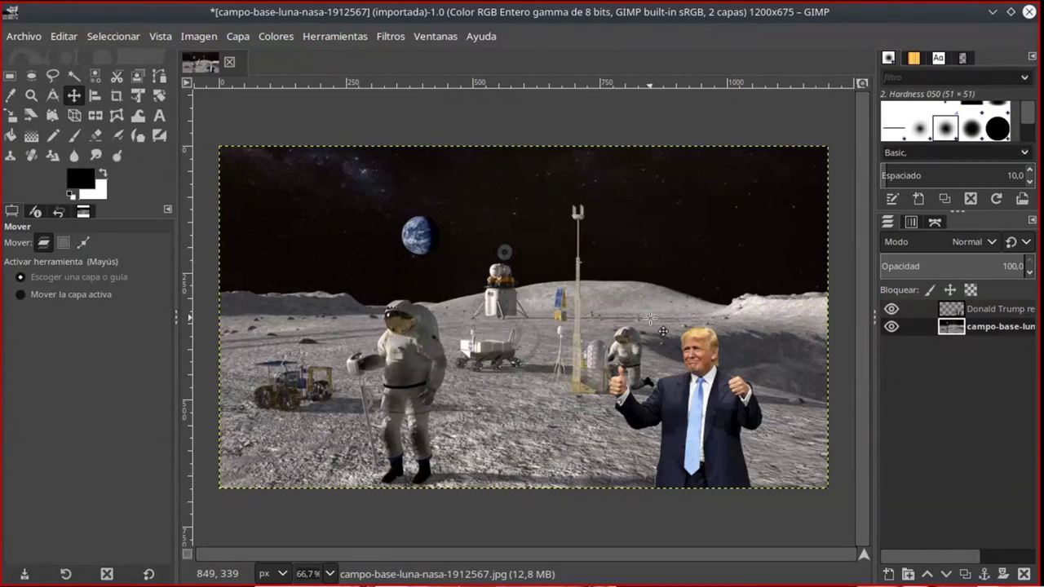
- Open Bandera uruguaya recortada.png as a new layer in the composite
left_click(27, 36)
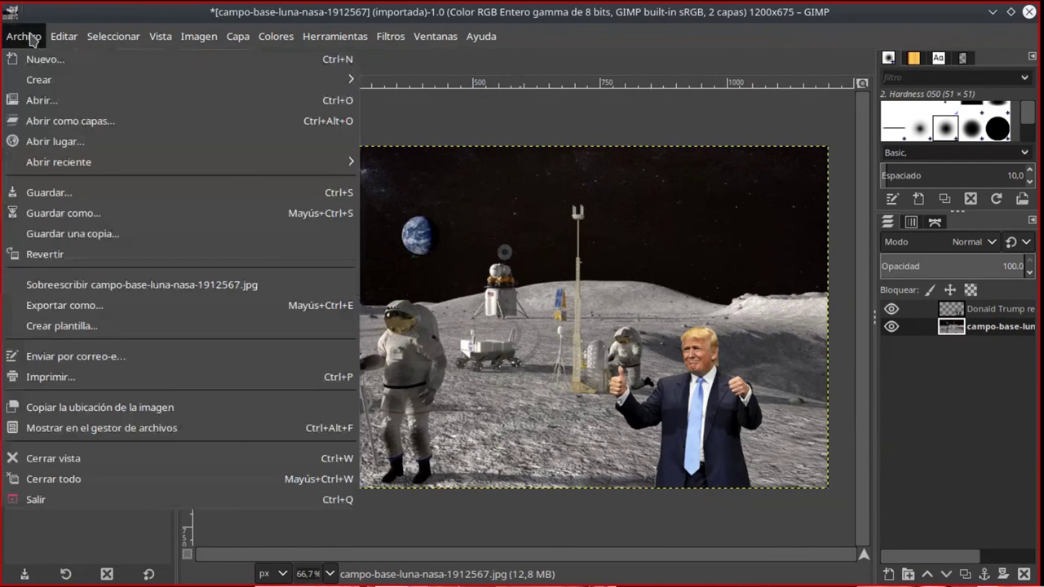
left_click(45, 120)
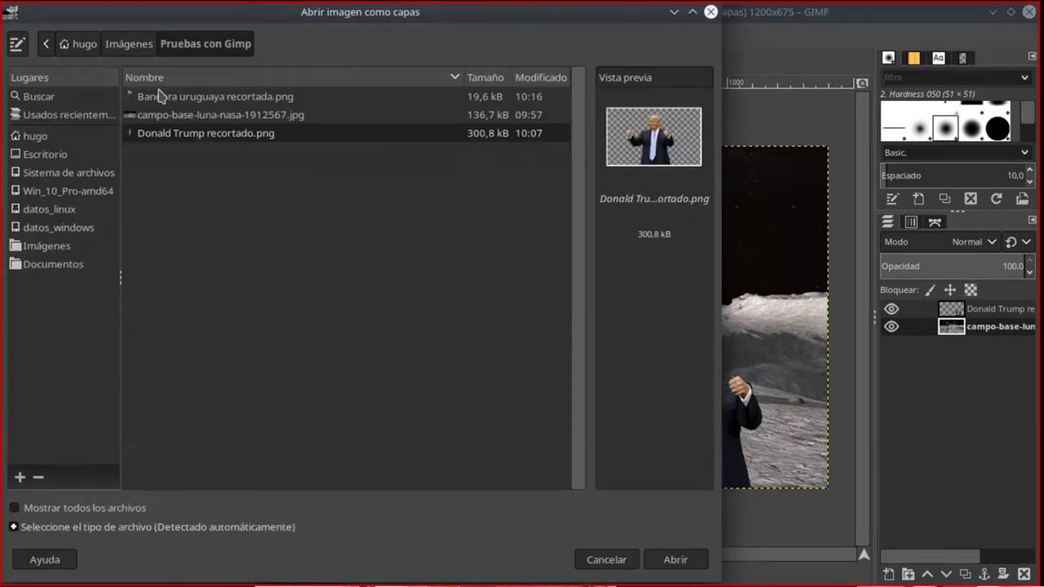
left_click(161, 98)
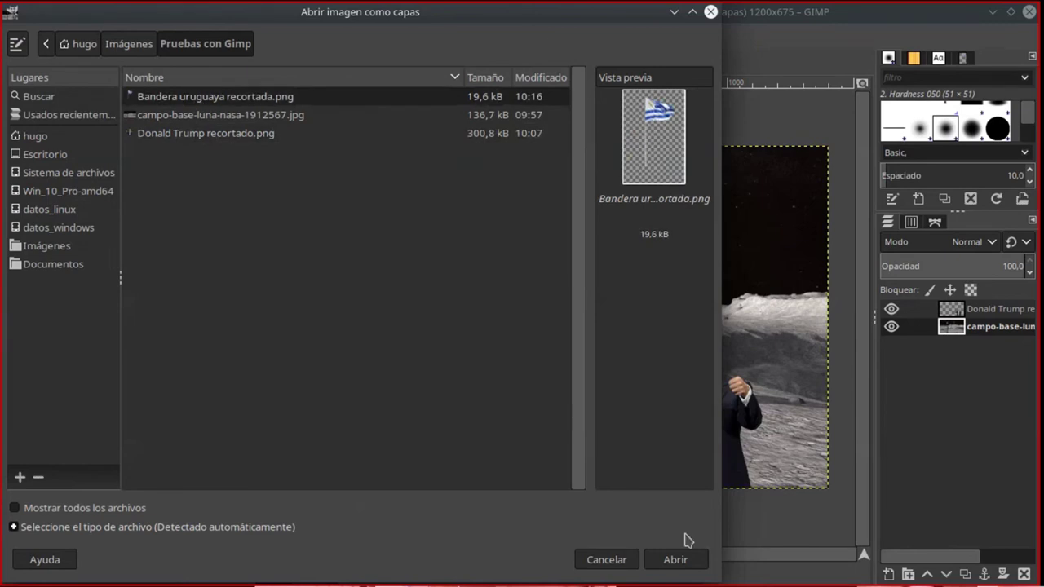
left_click(682, 558)
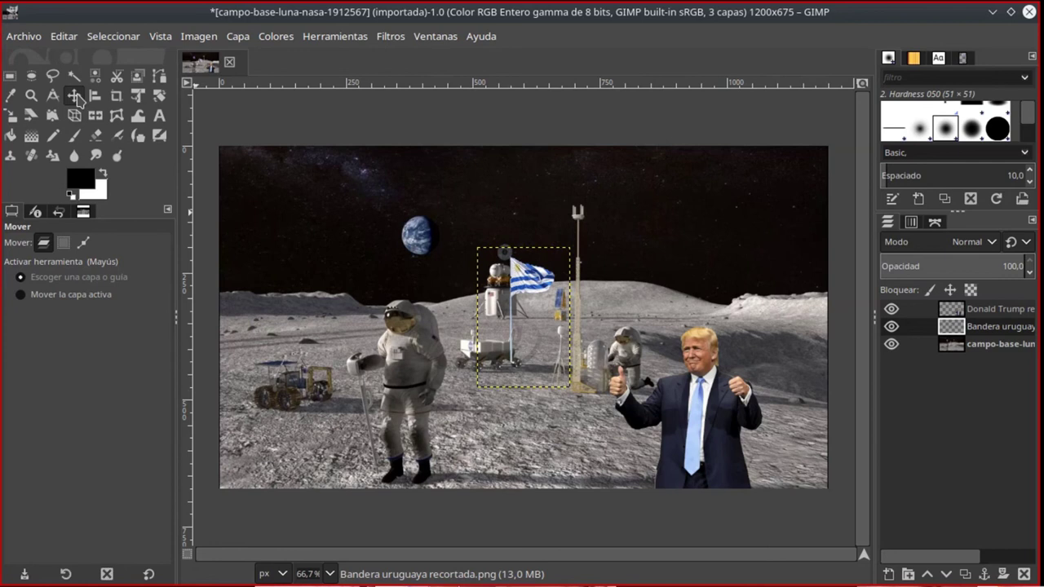
- Shift the flag slightly right and make the Bandera uruguaya layer active
left_click_drag(543, 292, 767, 354)
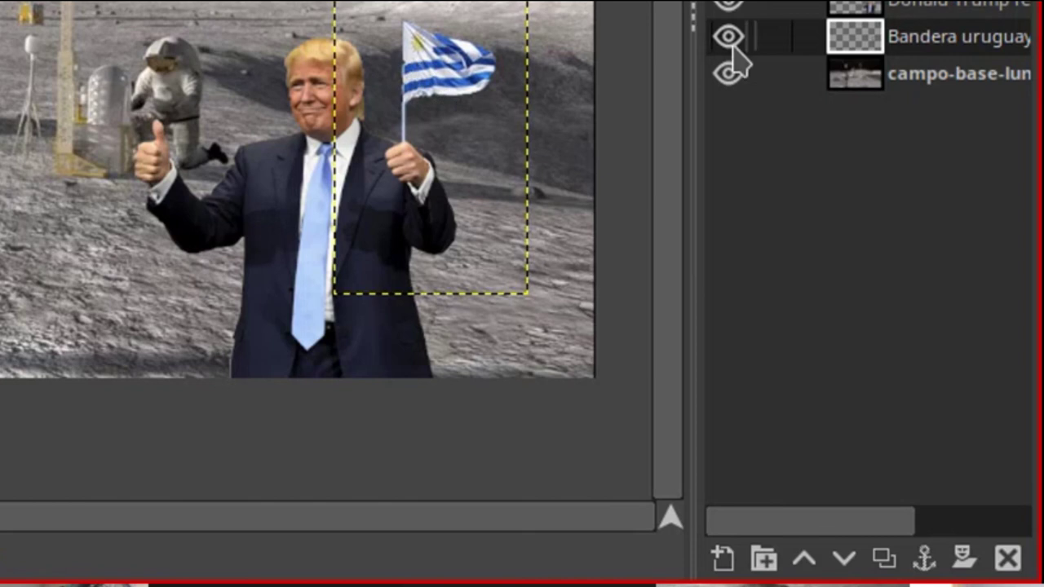
left_click(924, 10)
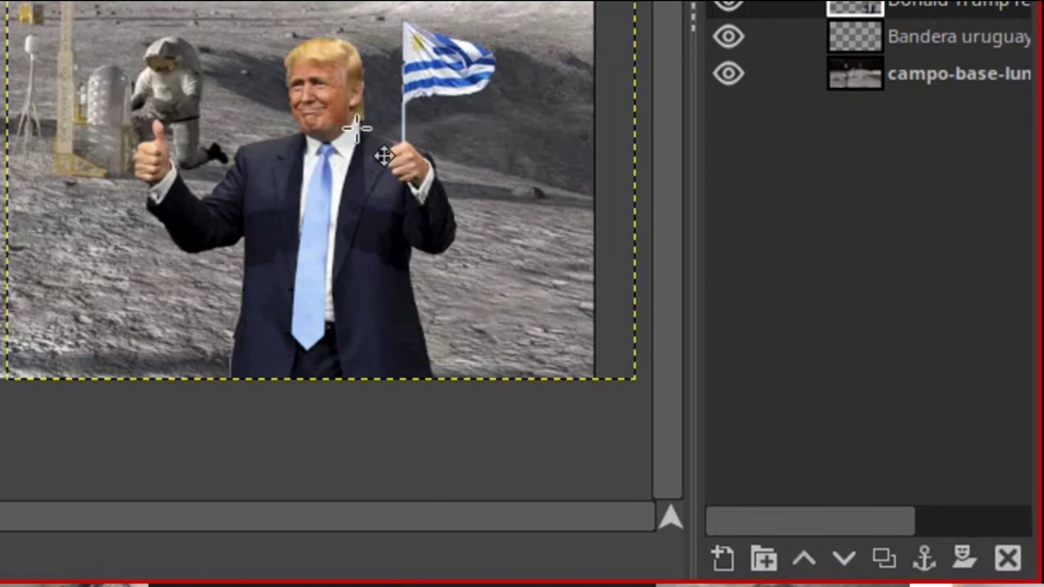
left_click(961, 46)
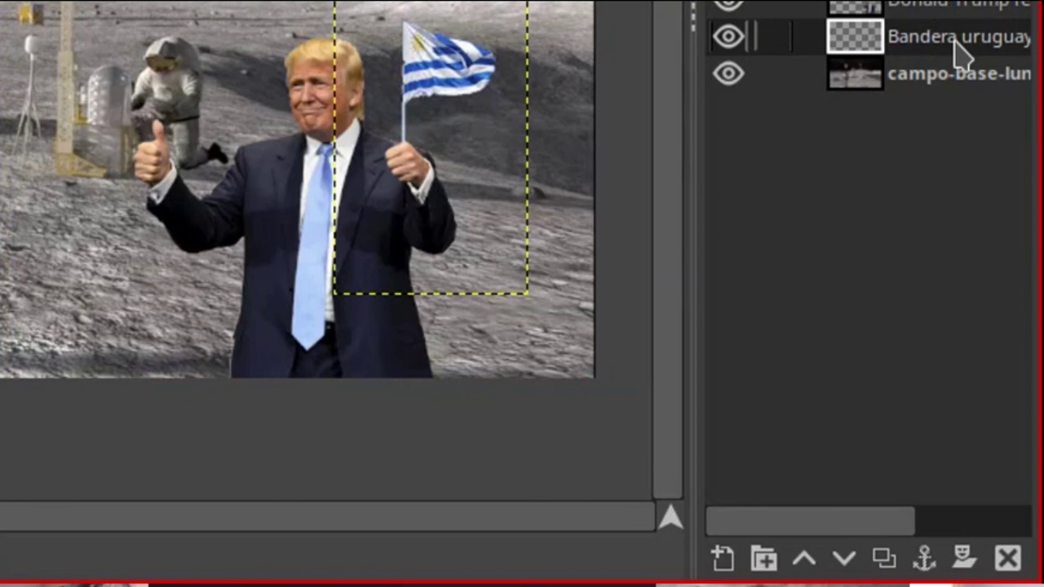
left_click(963, 88)
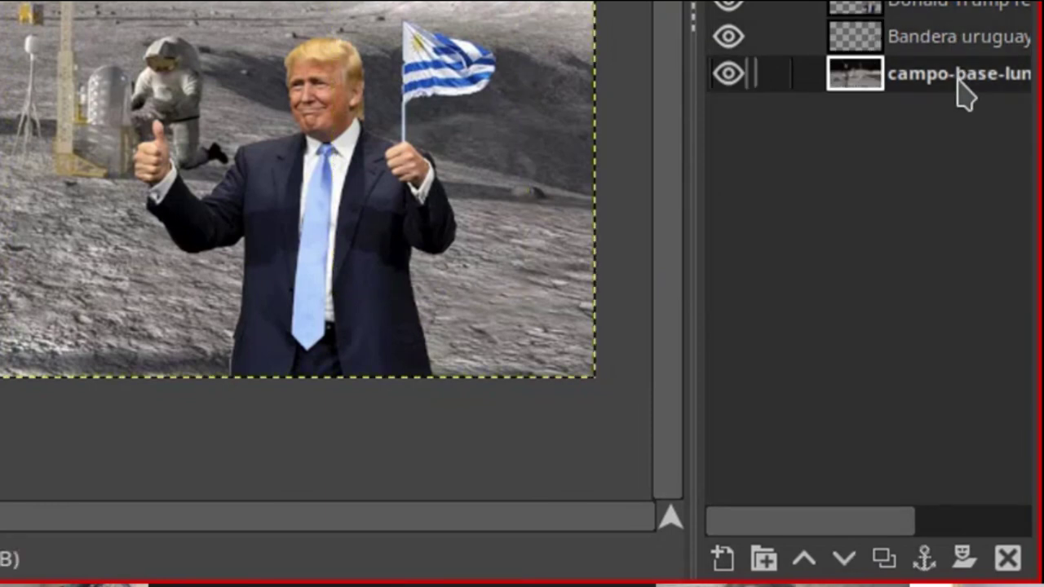
left_click(966, 47)
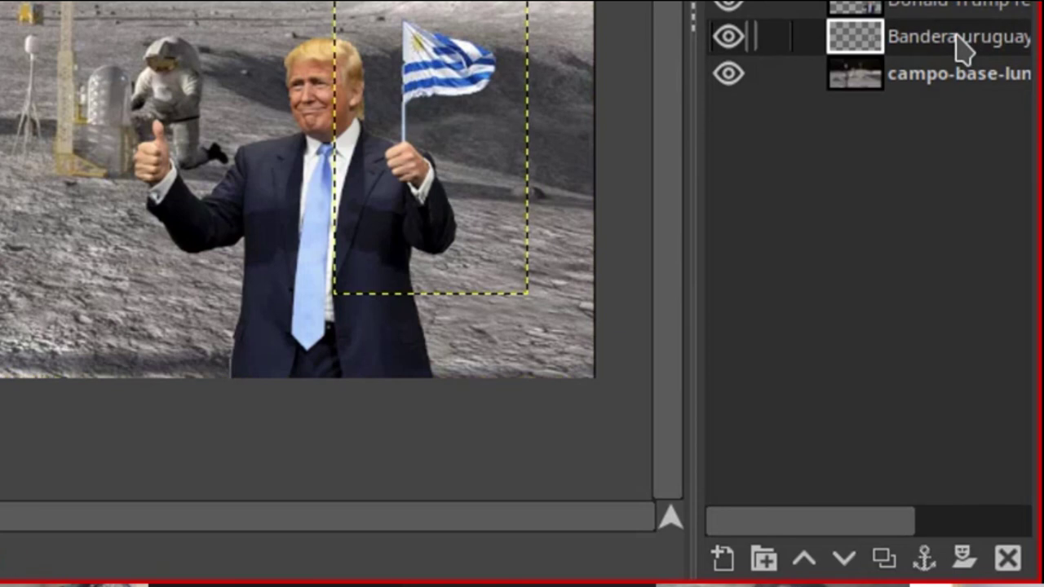
- Raise the flag layer above the Donald Trump layer so the pole sits in his fist
left_click(845, 563)
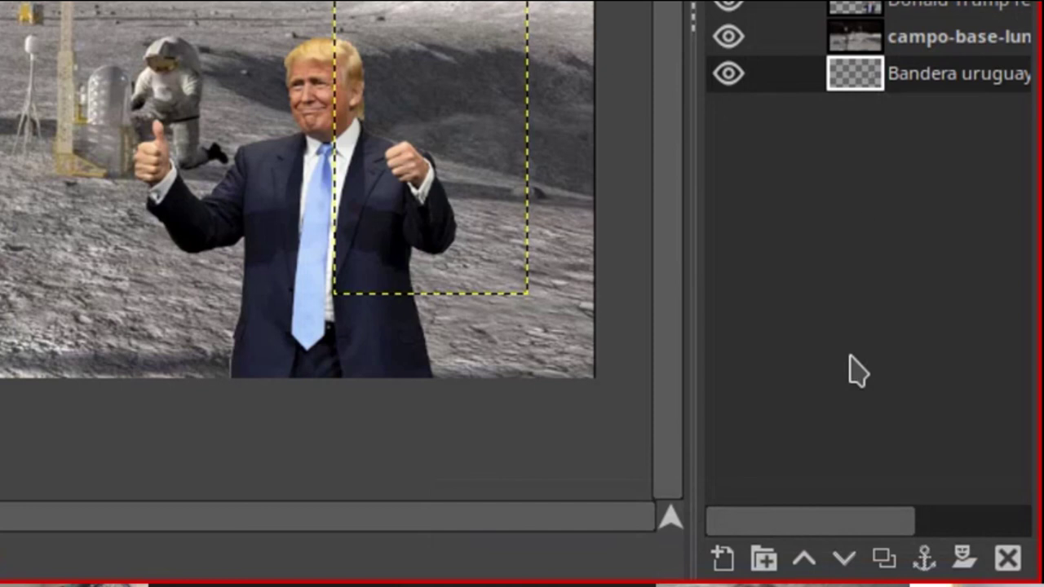
left_click(808, 559)
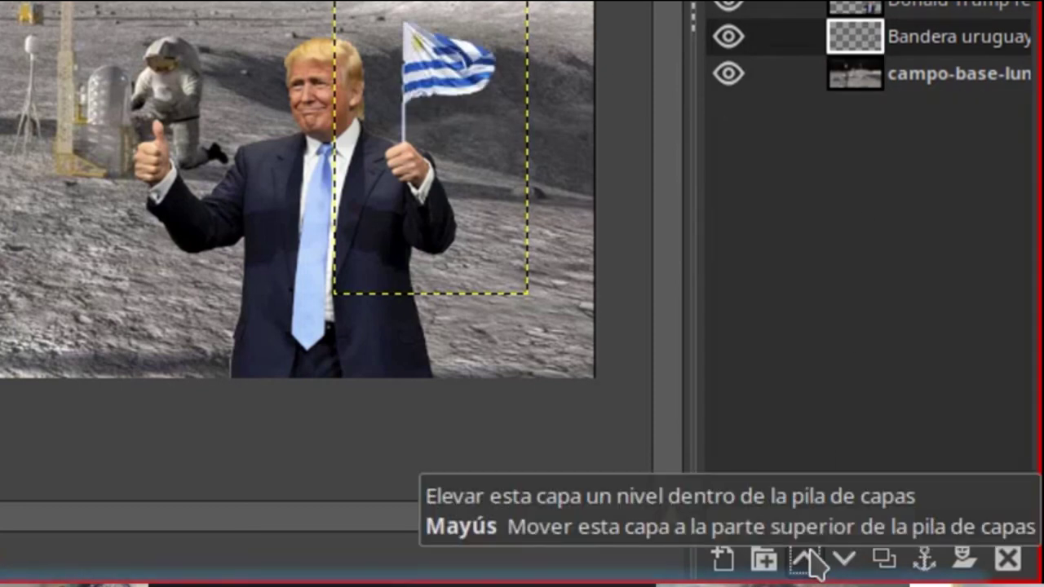
left_click(807, 556)
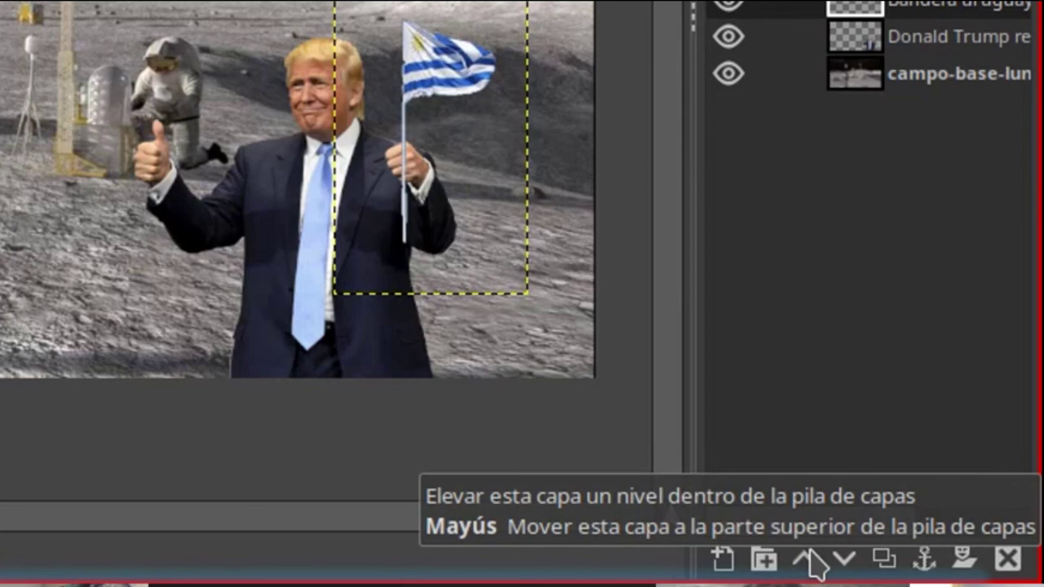
left_click(840, 560)
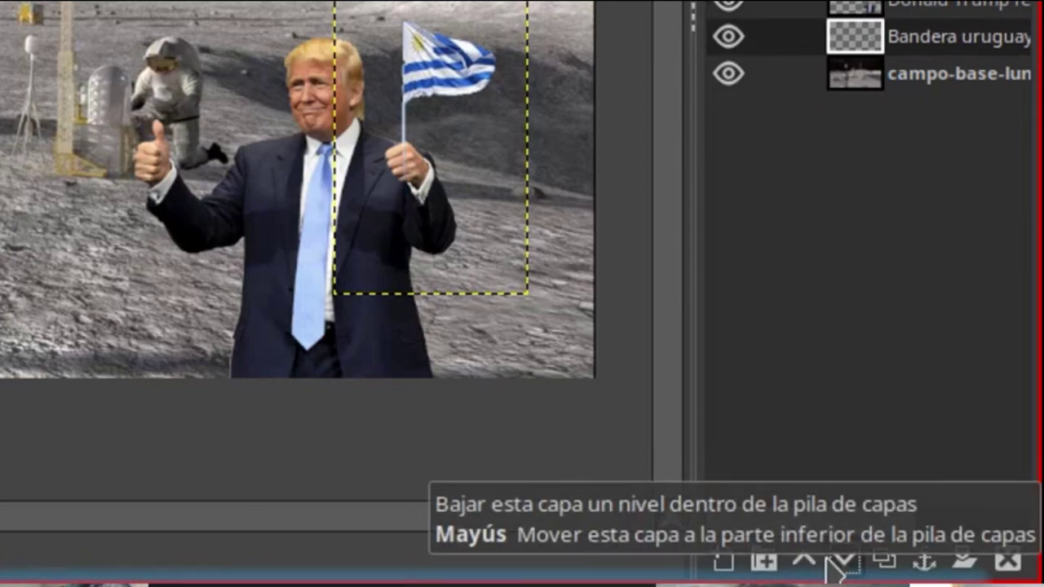
left_click(803, 560)
left_click(845, 559)
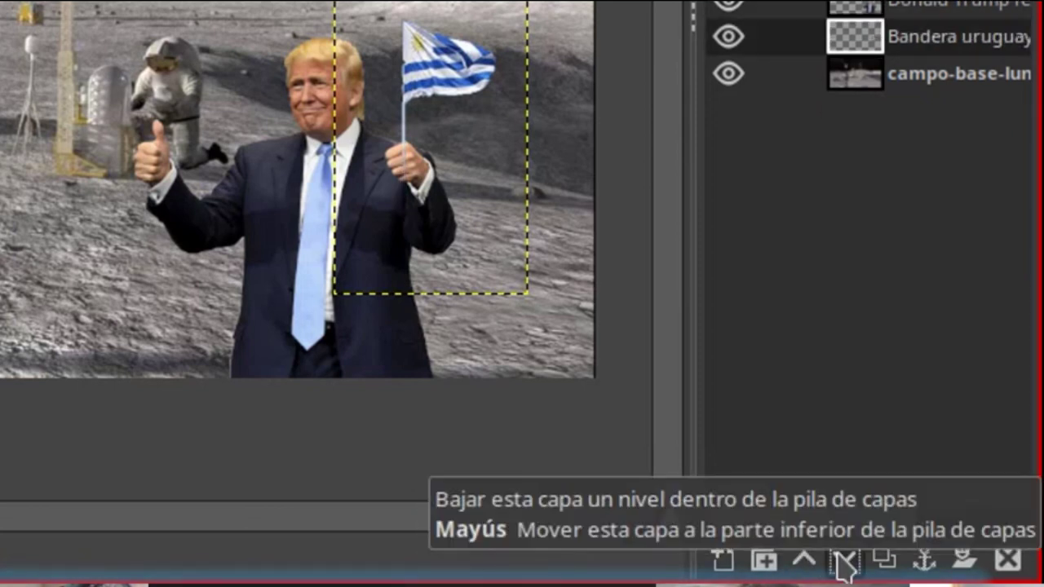
left_click(803, 560)
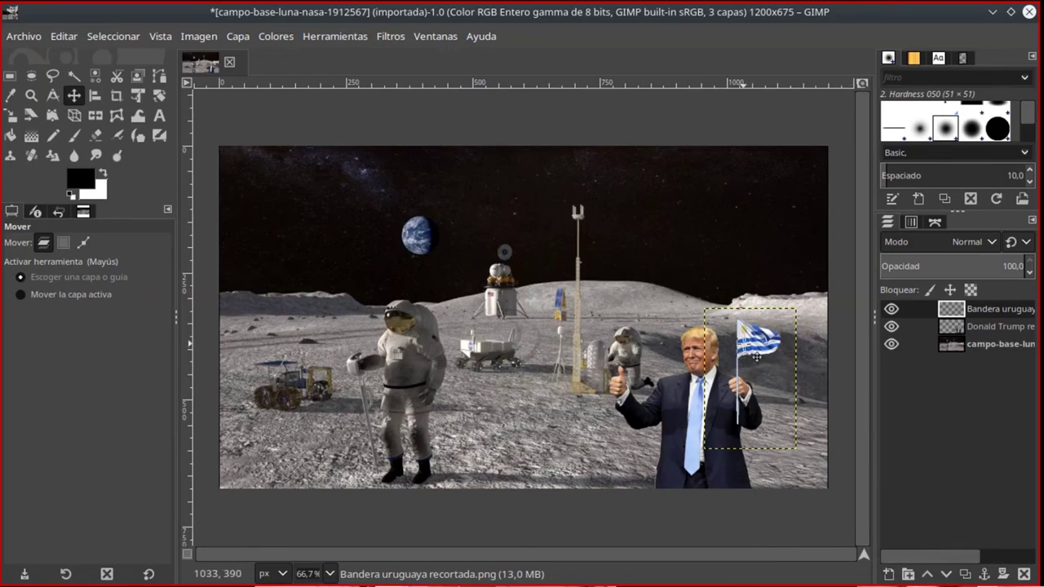
- Drag the Uruguayan flag layer about 54 pixels higher above Trump's raised hand
left_click_drag(758, 360, 754, 314)
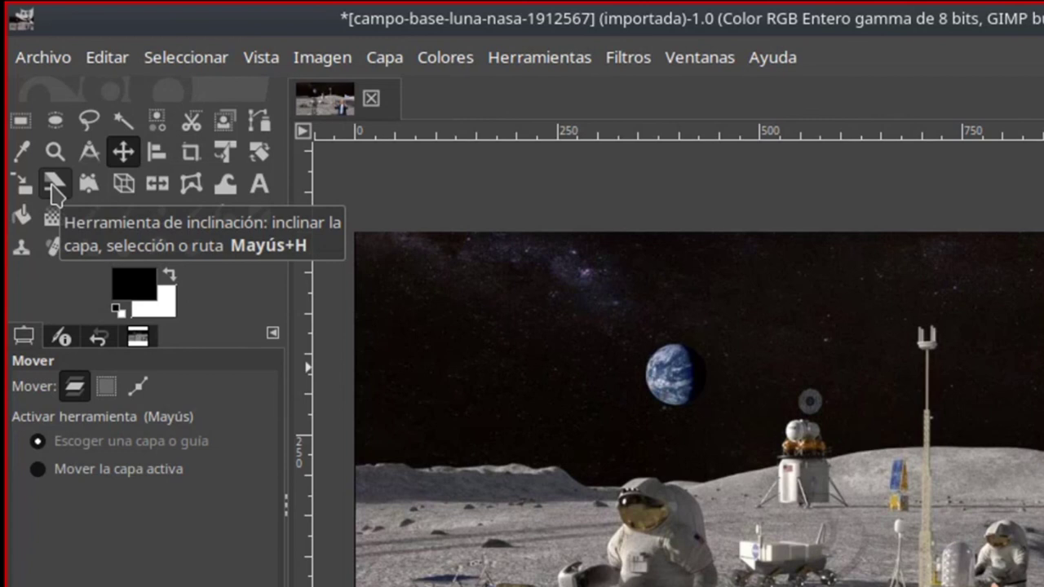
- Shear the flag layer horizontally by 162 so its pole leans diagonally left
left_click(54, 191)
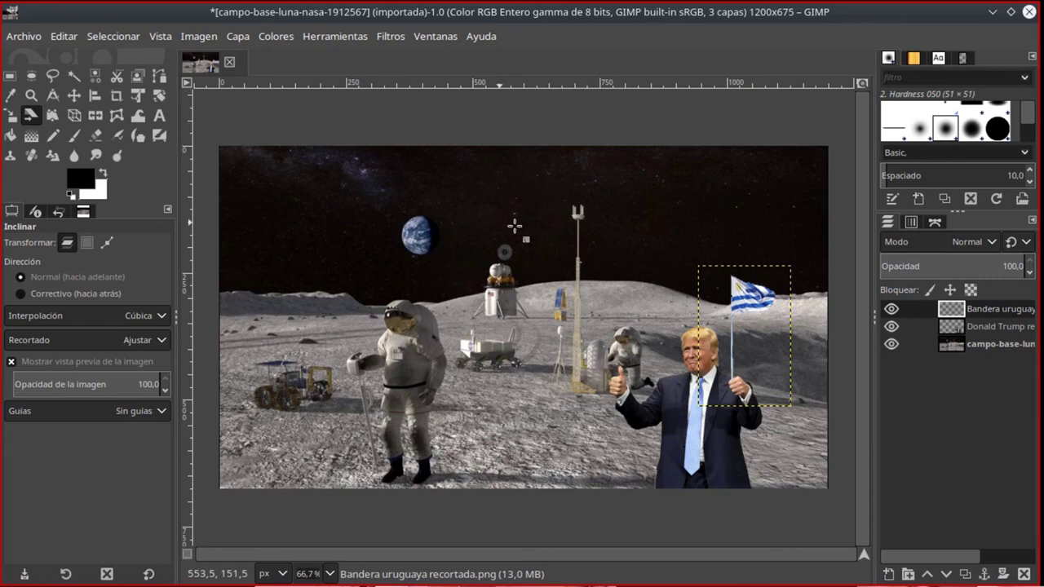
left_click(751, 297)
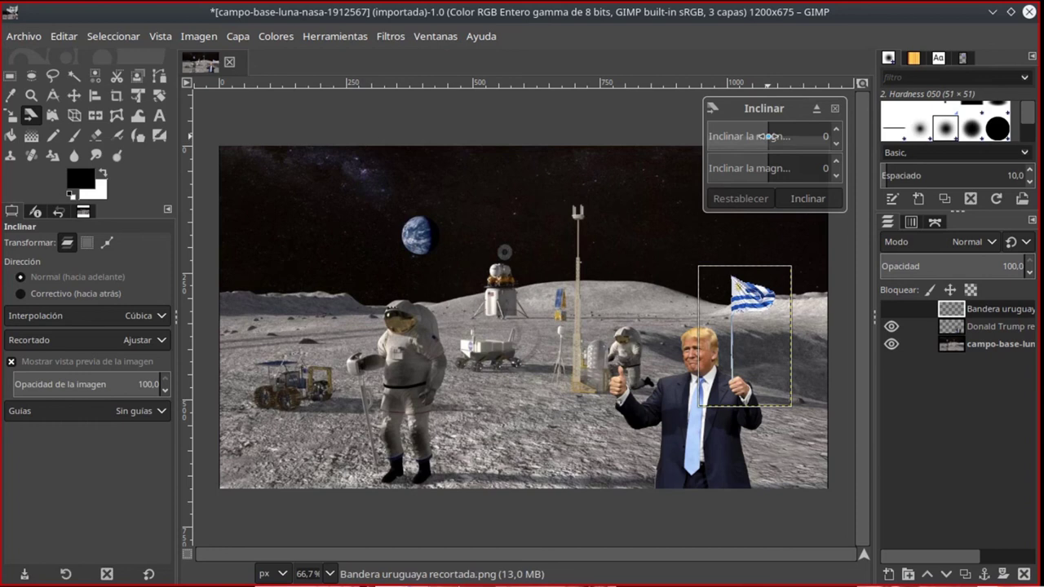
left_click(768, 137)
left_click_drag(769, 136, 865, 136)
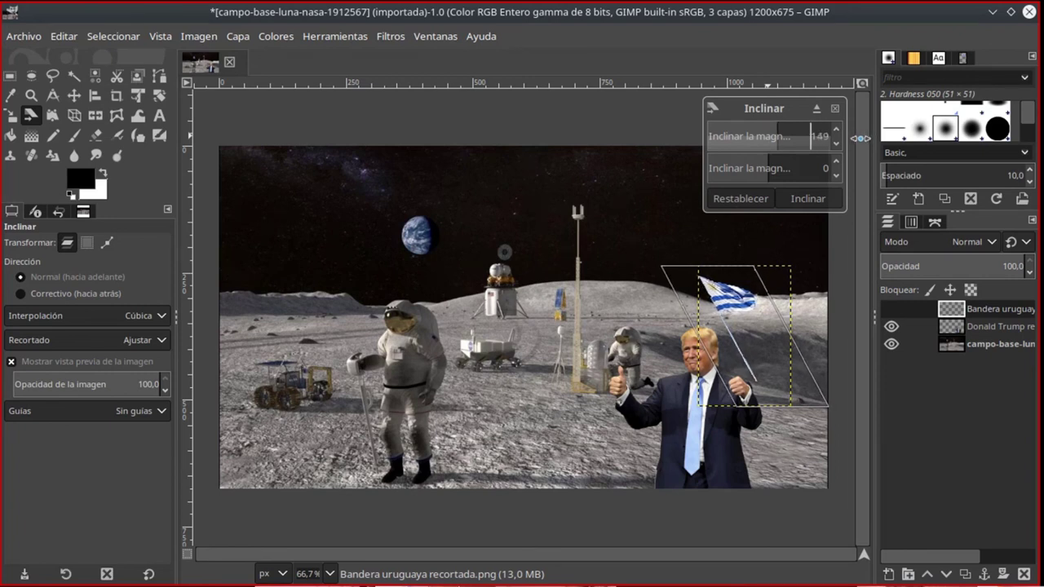
left_click_drag(865, 136, 861, 137)
left_click_drag(742, 168, 731, 168)
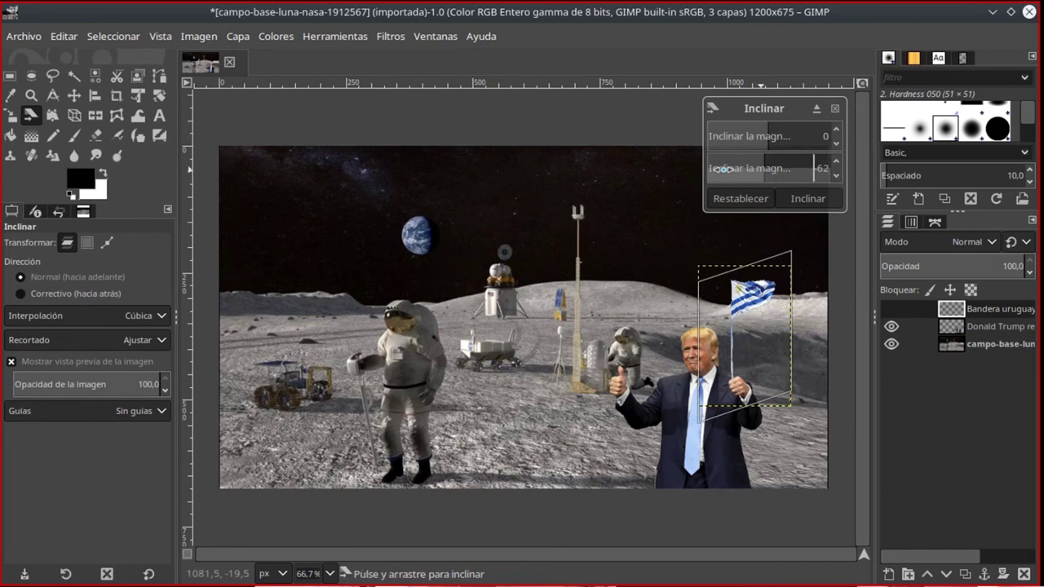
left_click_drag(730, 168, 724, 169)
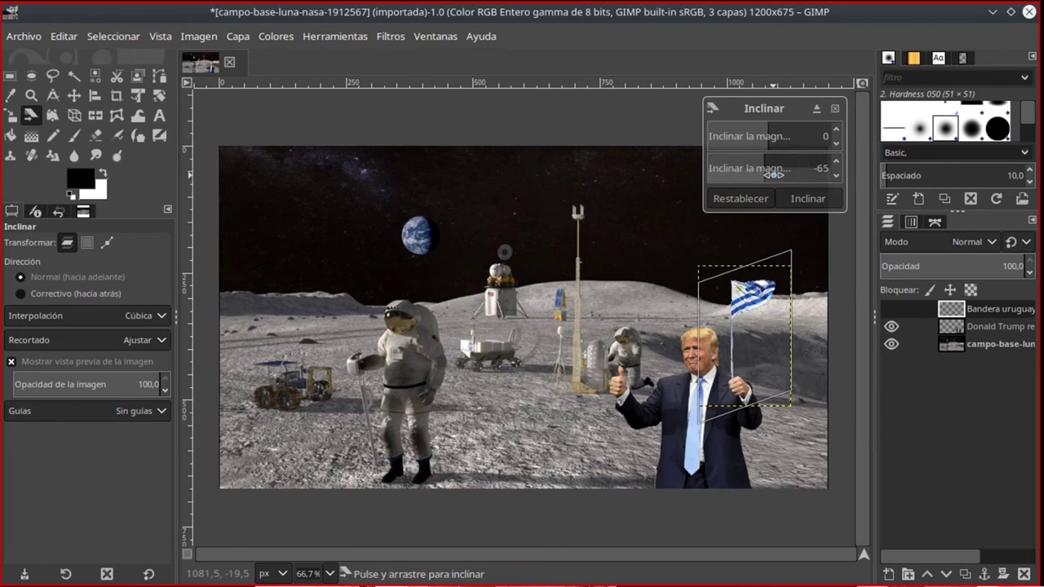
mouse_move(763, 136)
left_mouse_down()
mouse_move(754, 137)
mouse_move(777, 139)
mouse_move(778, 169)
mouse_move(763, 168)
mouse_move(785, 142)
mouse_move(860, 141)
left_mouse_up()
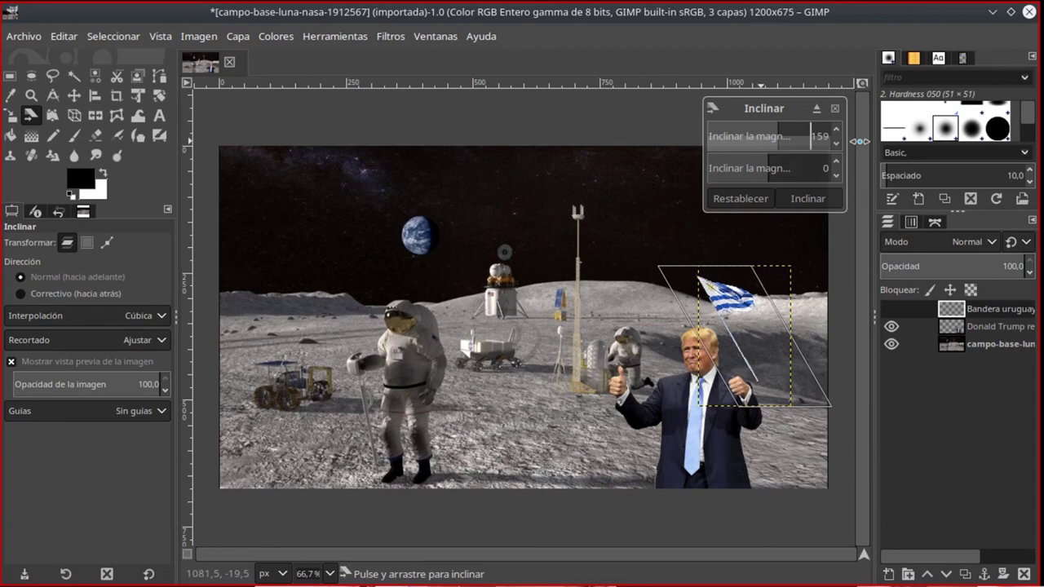
left_click_drag(859, 141, 863, 141)
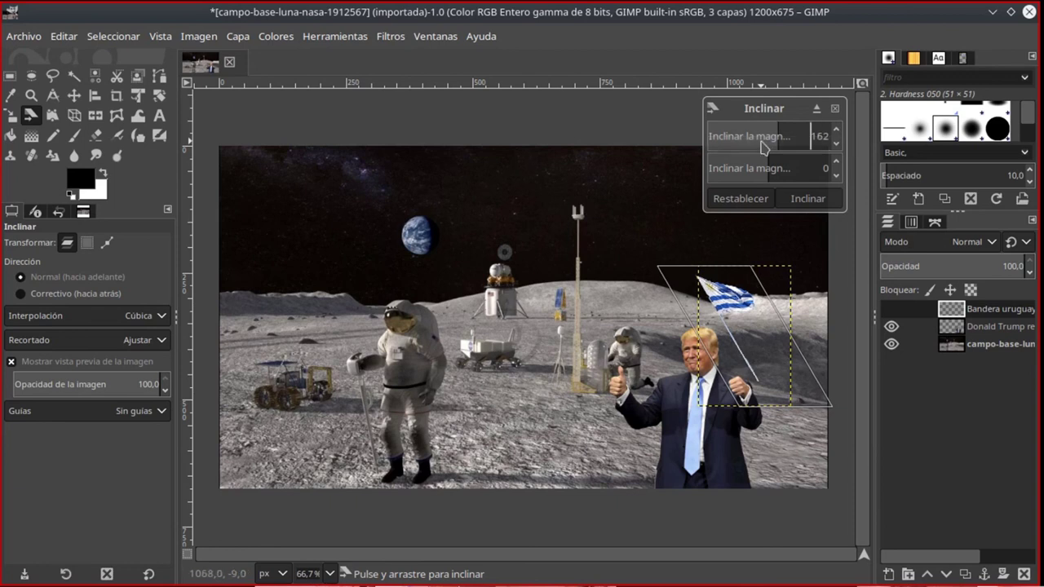
left_click(811, 199)
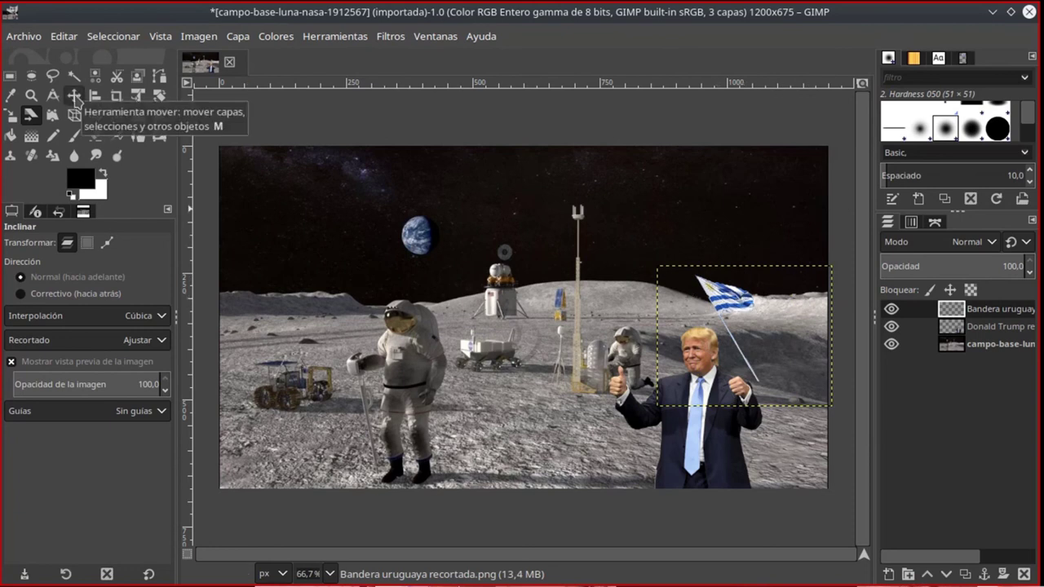
- Nudge the sheared flag slightly left and up so its pole rests in Trump's hand
left_click(74, 96)
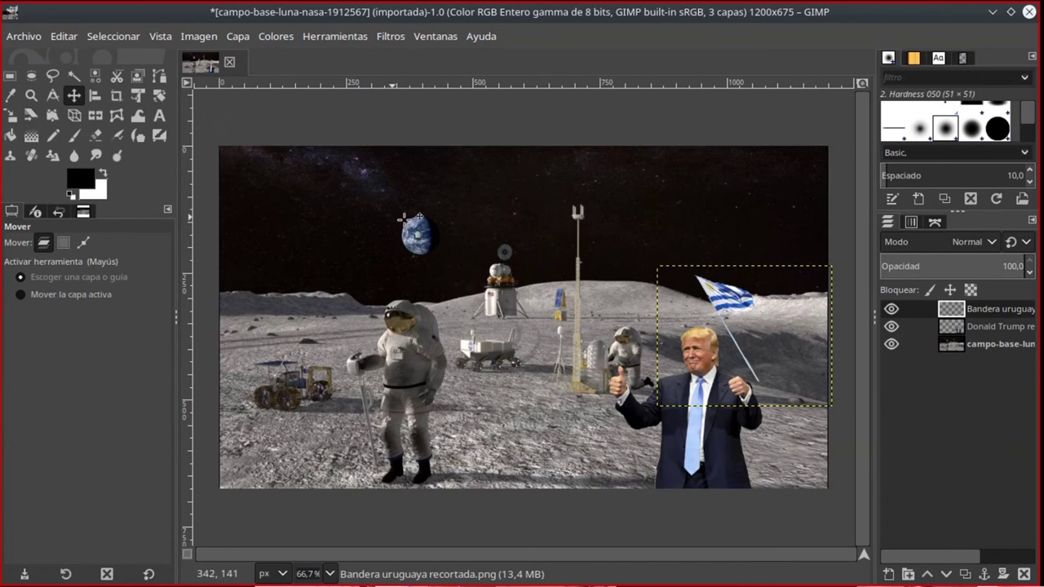
left_click_drag(734, 306, 709, 305)
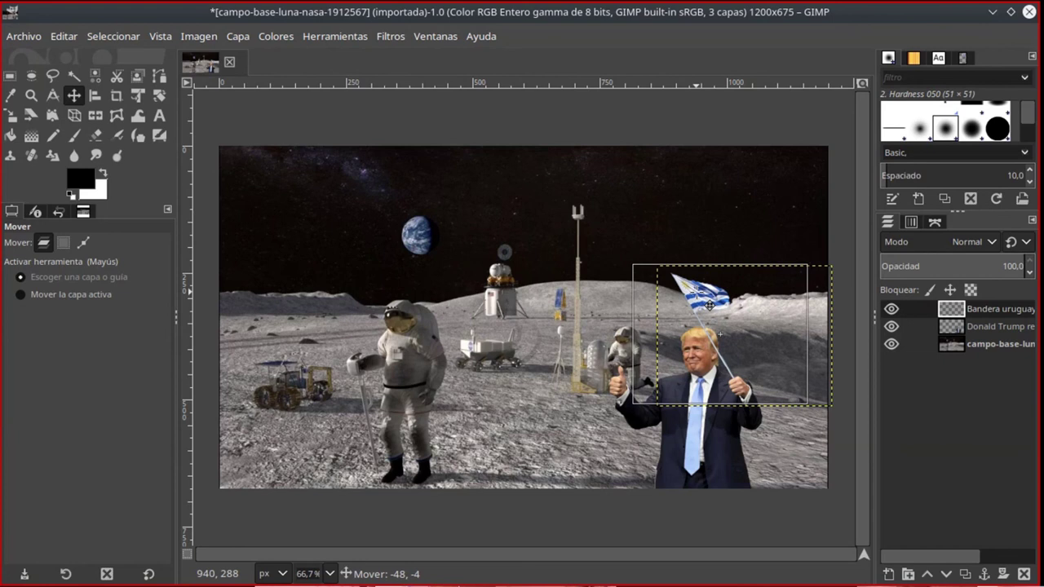
left_click_drag(710, 305, 708, 305)
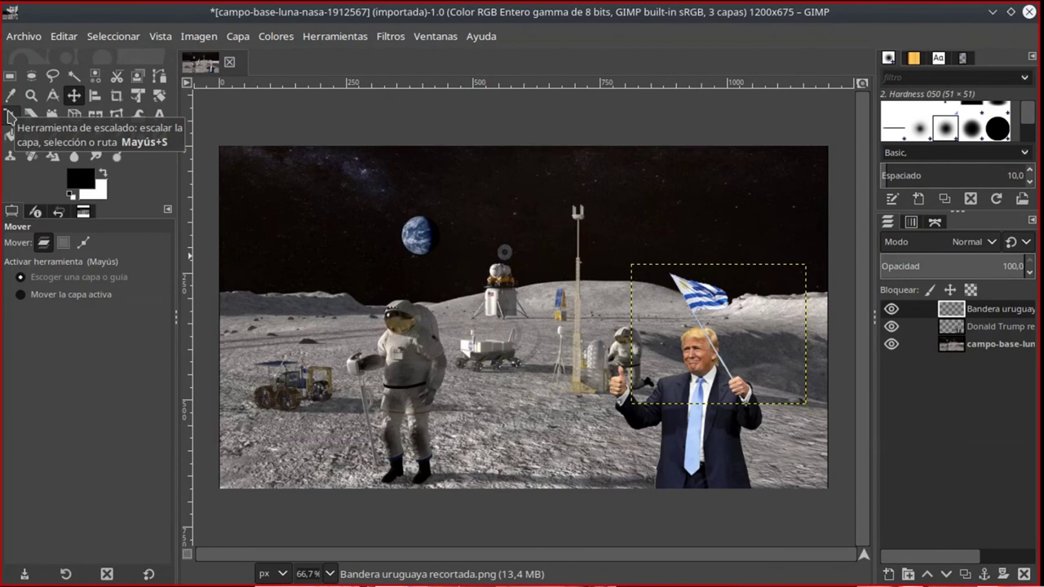
- Resize the flag layer from its top-left corner to 630 × 507 pixels
left_click(9, 117)
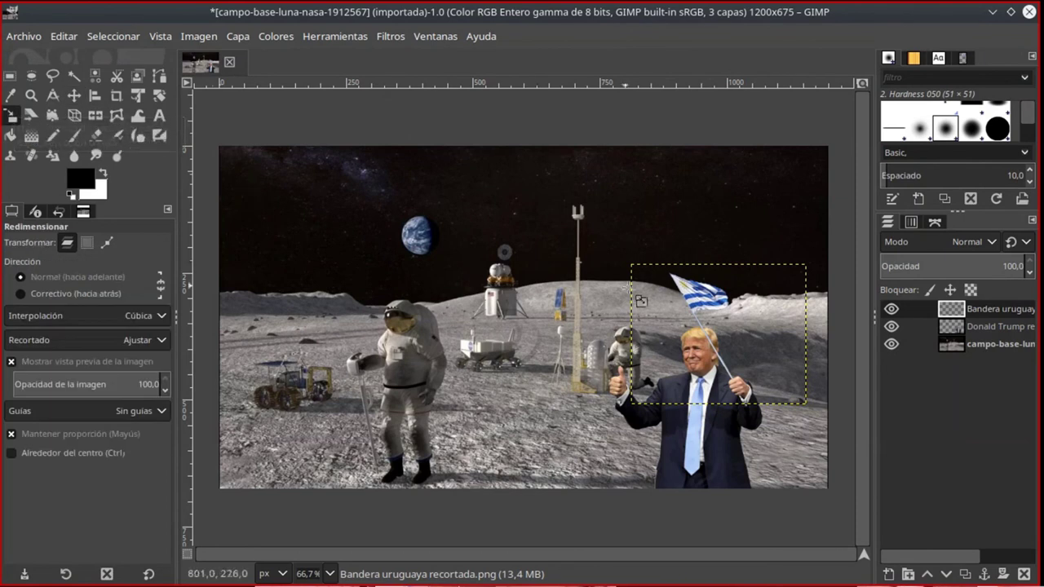
left_click(718, 307)
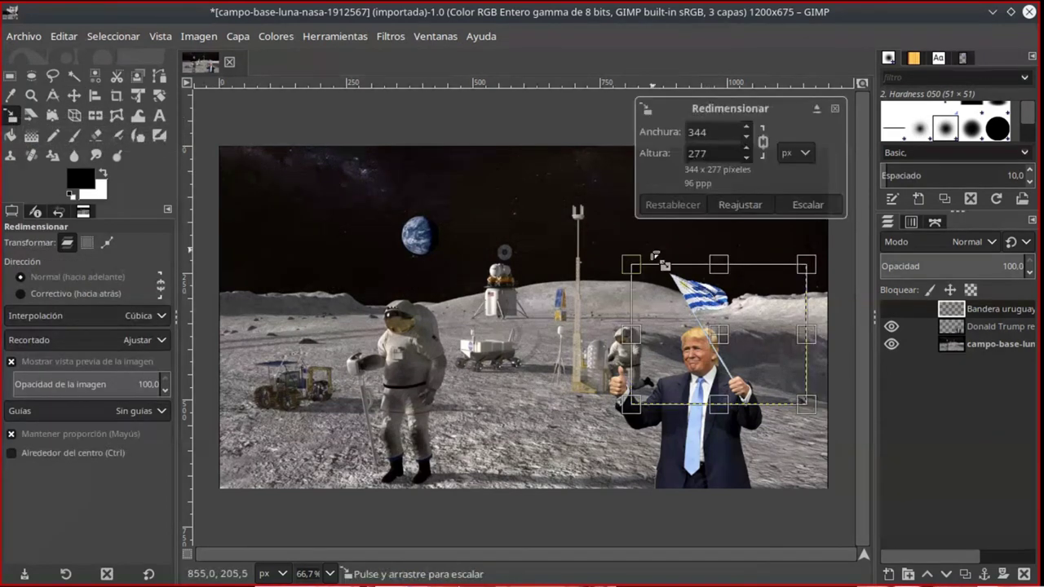
left_click_drag(631, 265, 629, 264)
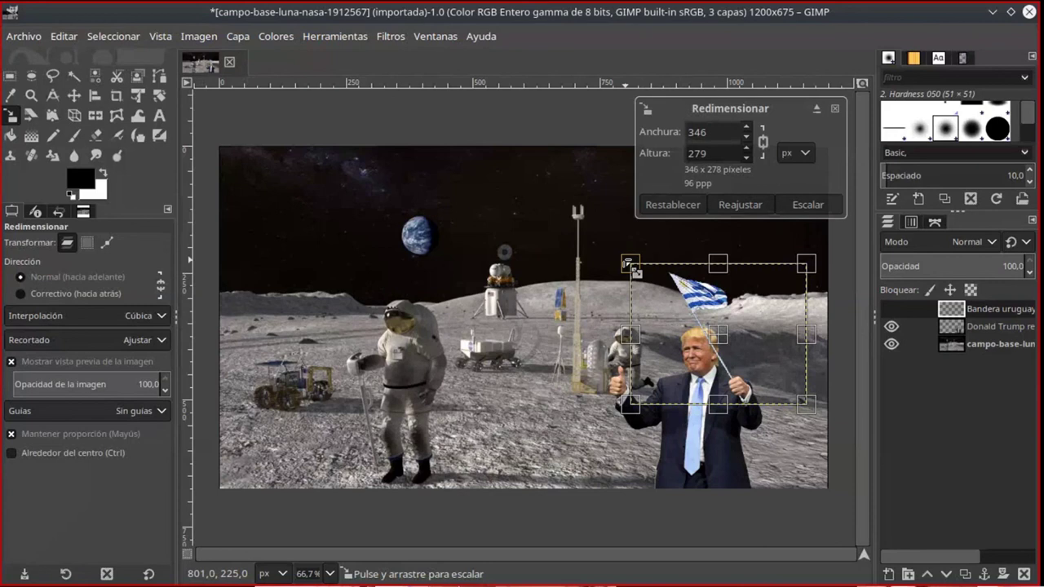
left_click_drag(625, 261, 448, 307)
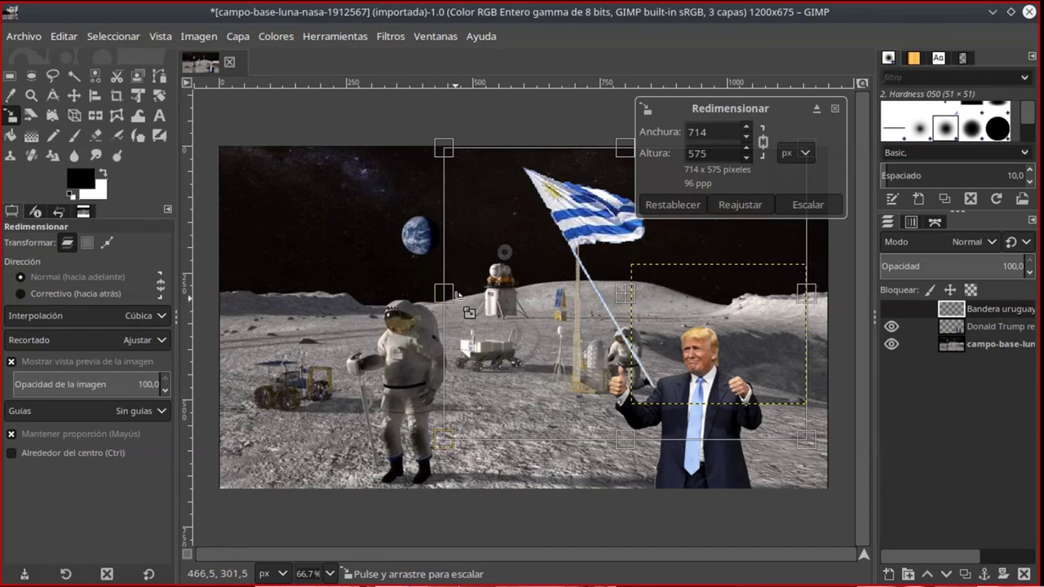
left_click_drag(444, 149, 478, 194)
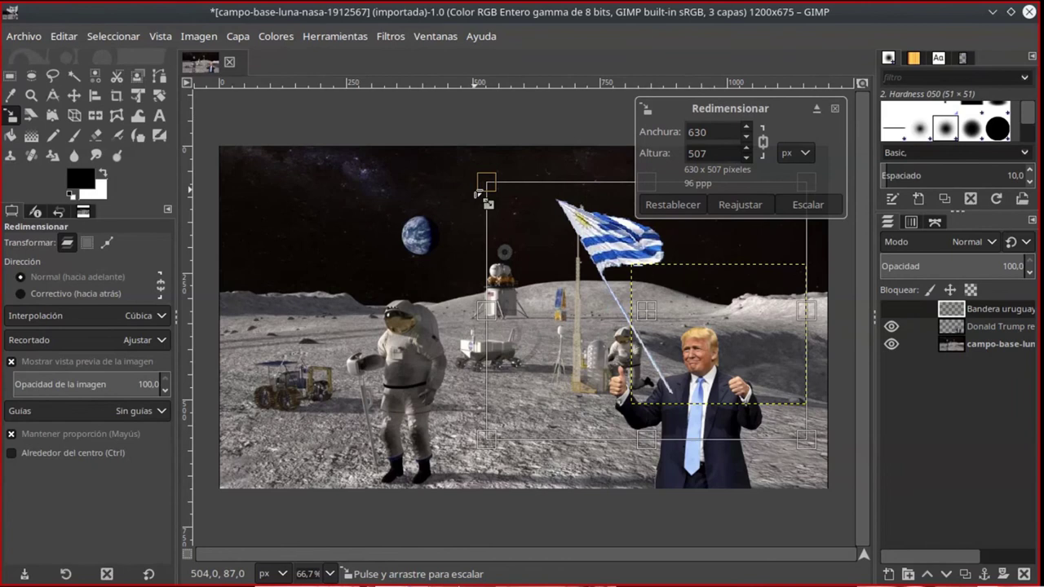
left_click(808, 204)
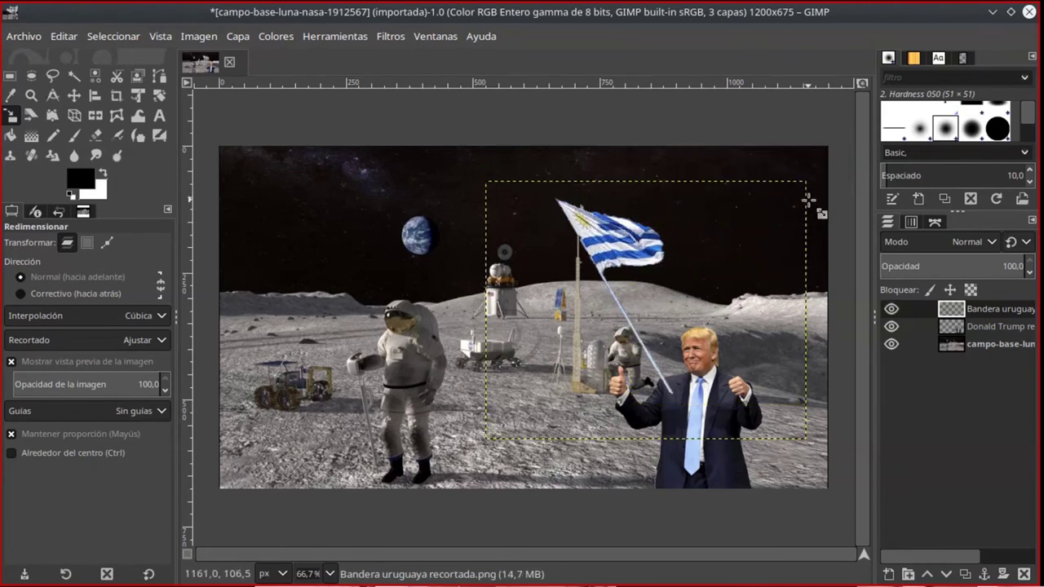
- Move the enlarged flag up and right so its pole sits in the suited man's raised fist
left_click(74, 96)
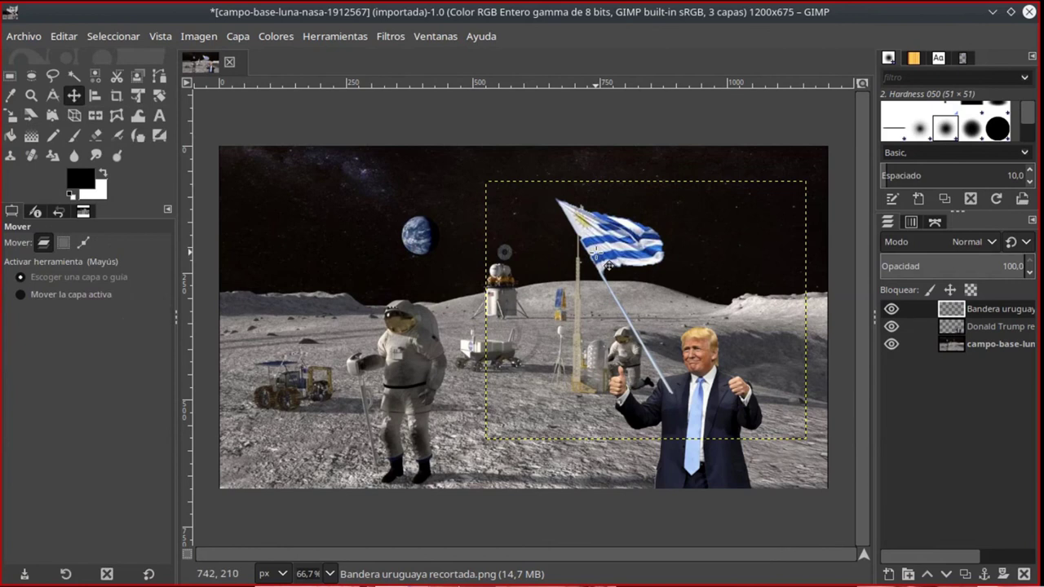
left_click_drag(609, 266, 671, 256)
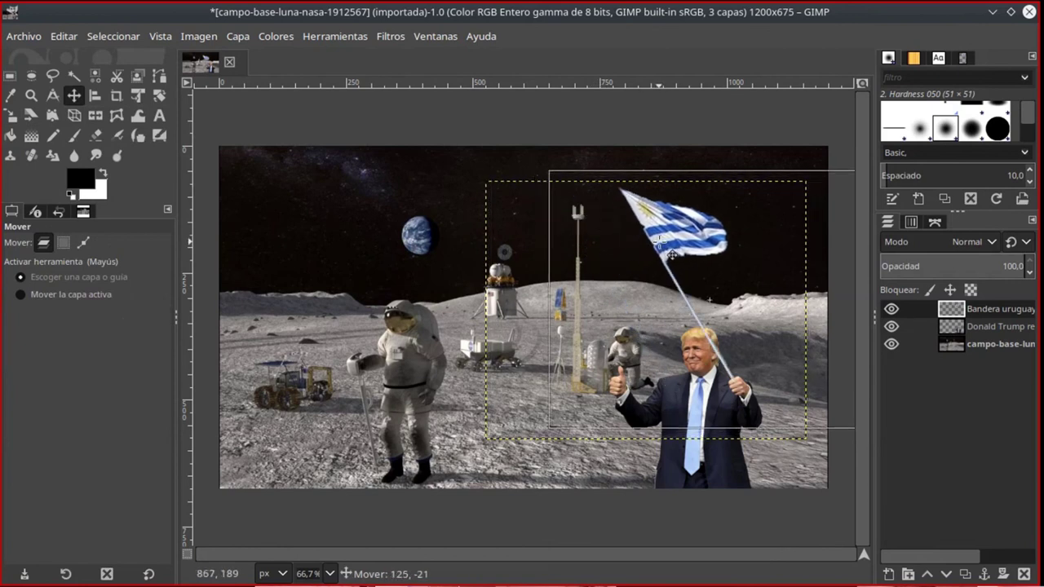
left_click_drag(672, 255, 671, 250)
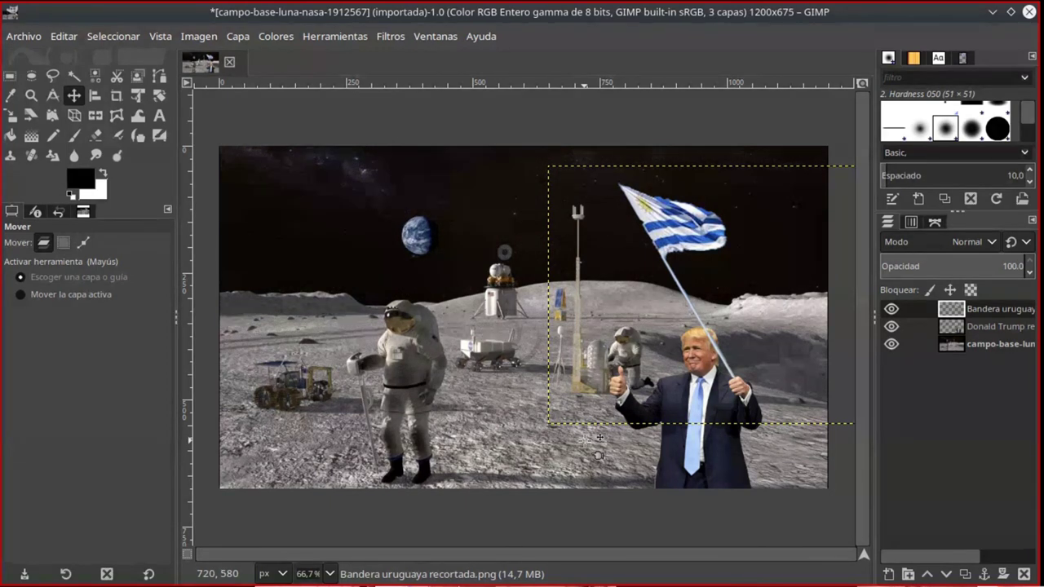
left_click(23, 36)
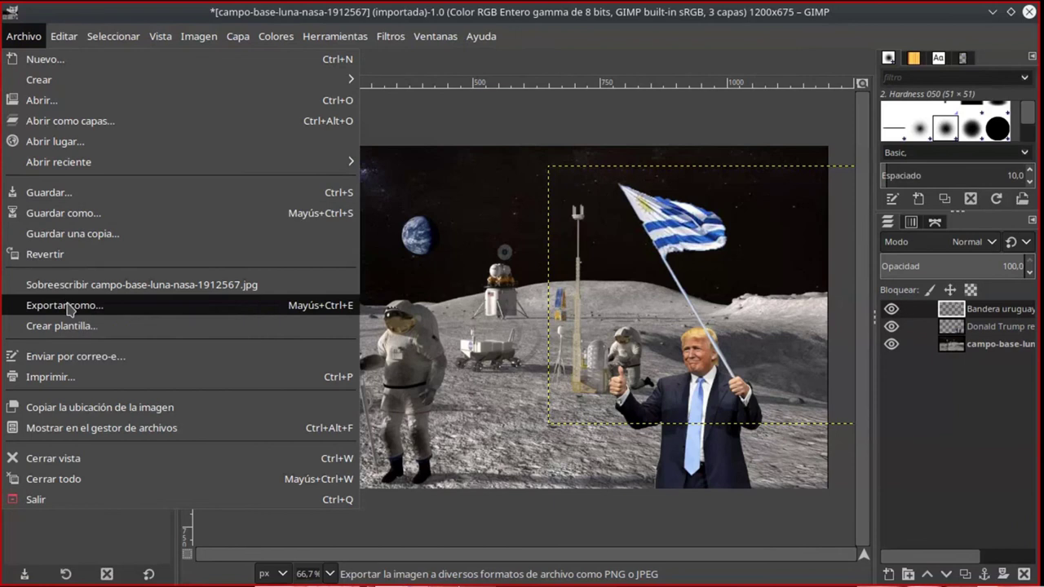
- Export as 'Donald Trump levantando bandera uruguaya en la luna.png', then quit GIMP without saving
left_click(68, 307)
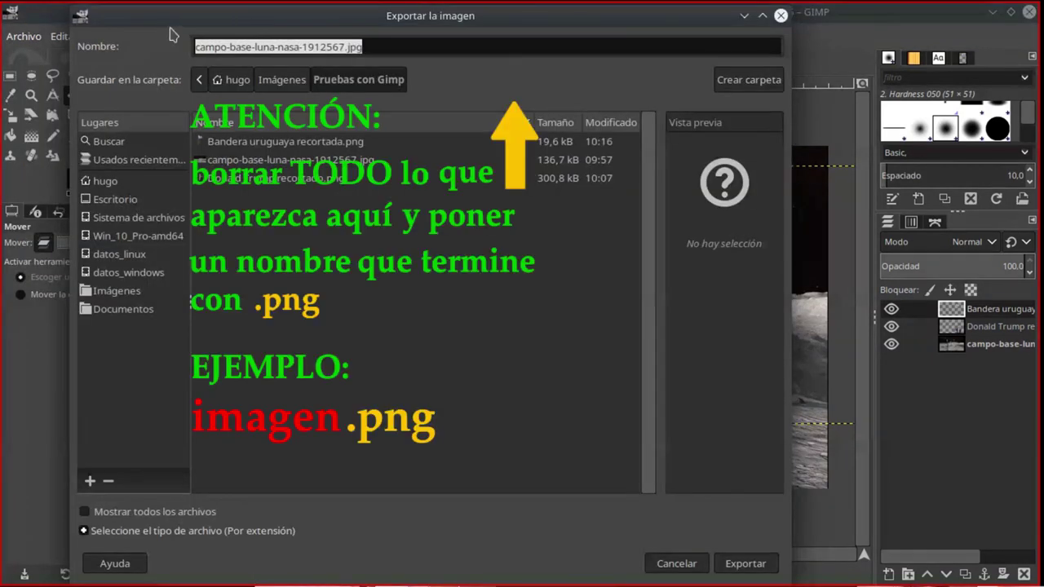
type("Donald T")
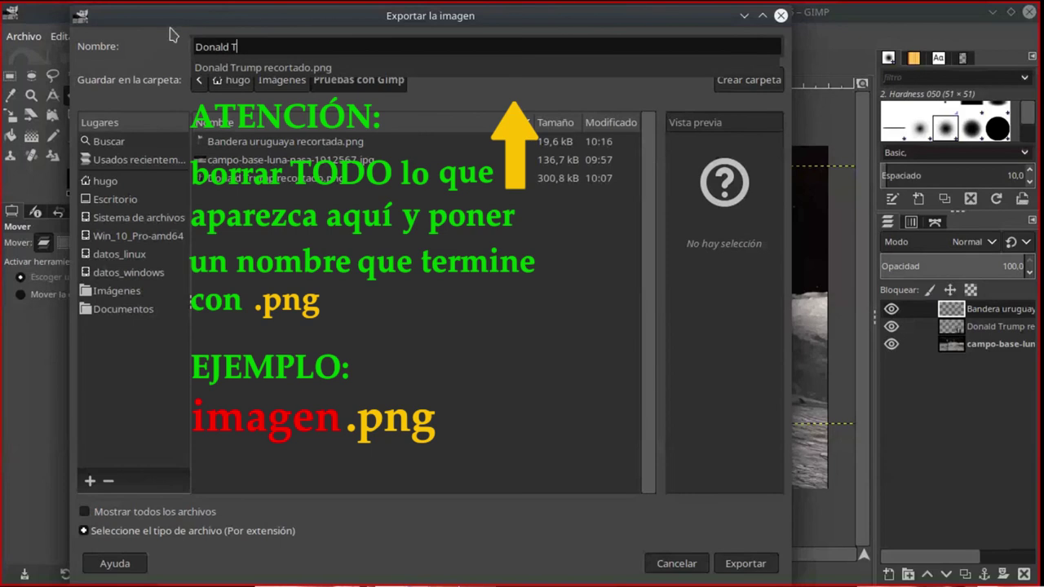
type("rump ")
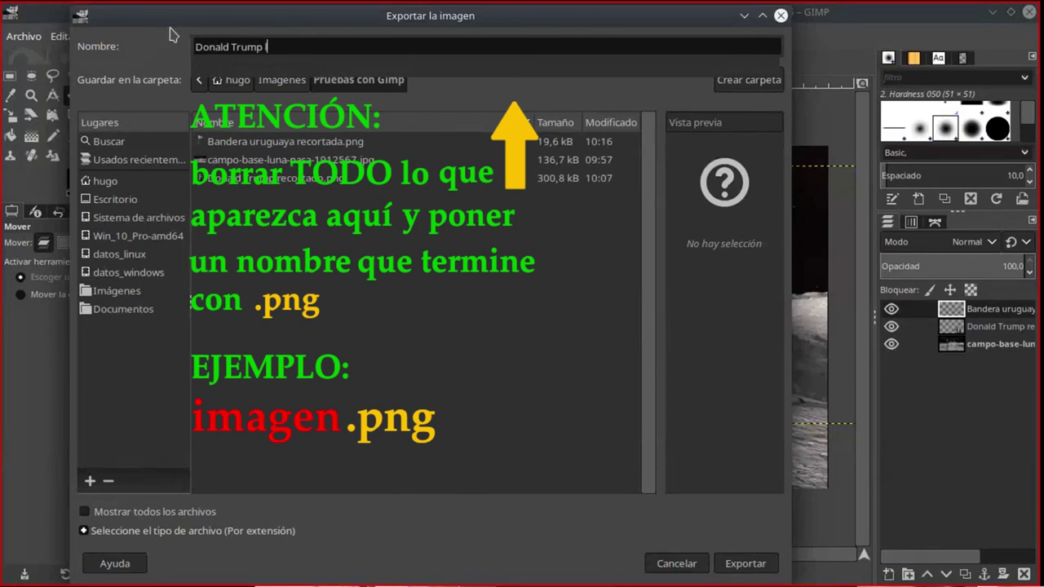
type("levantando b")
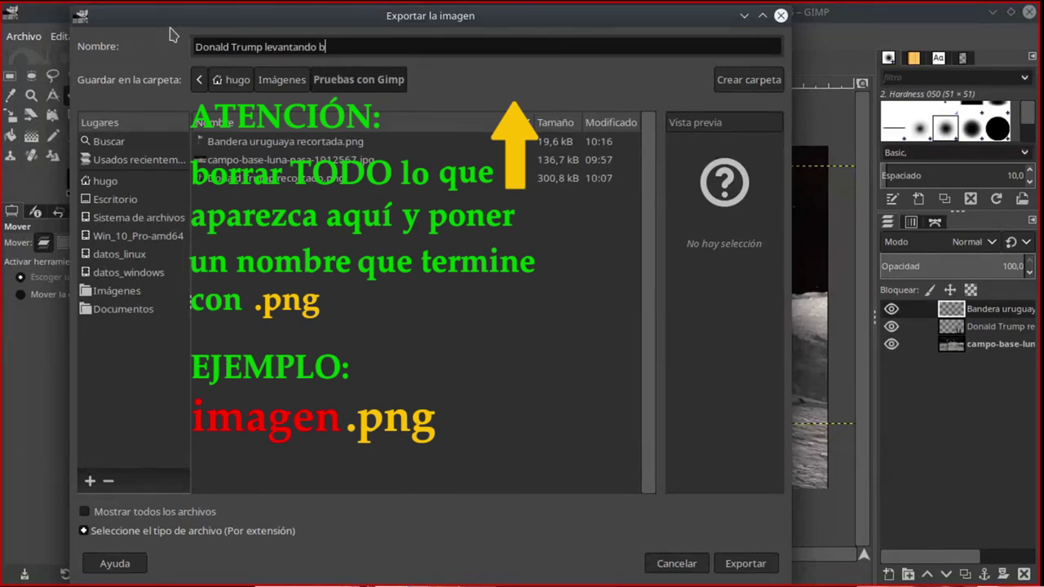
type("andera ur")
type("uguaya en la")
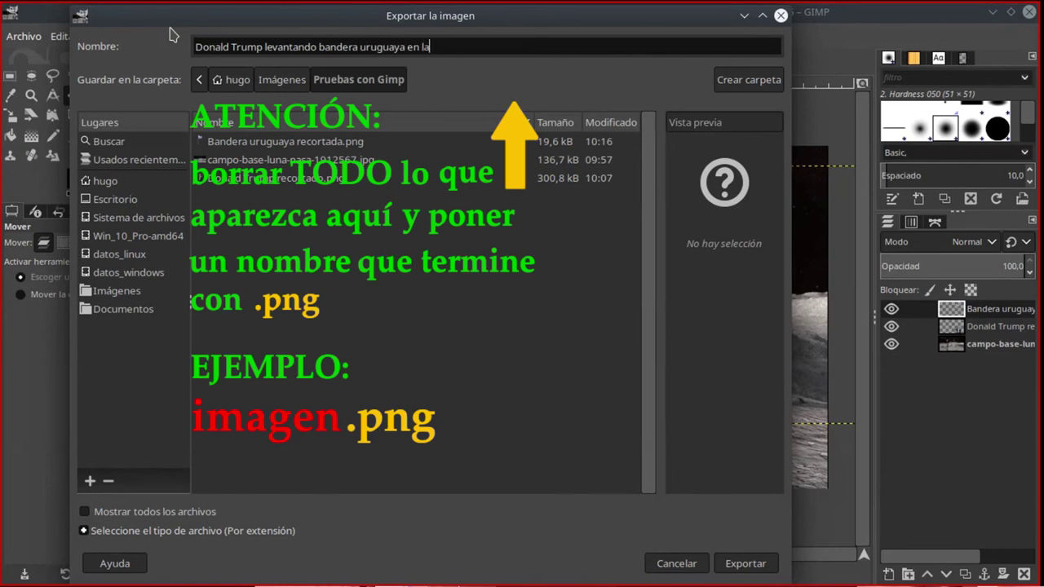
type(" luna")
type(".png")
left_click(761, 566)
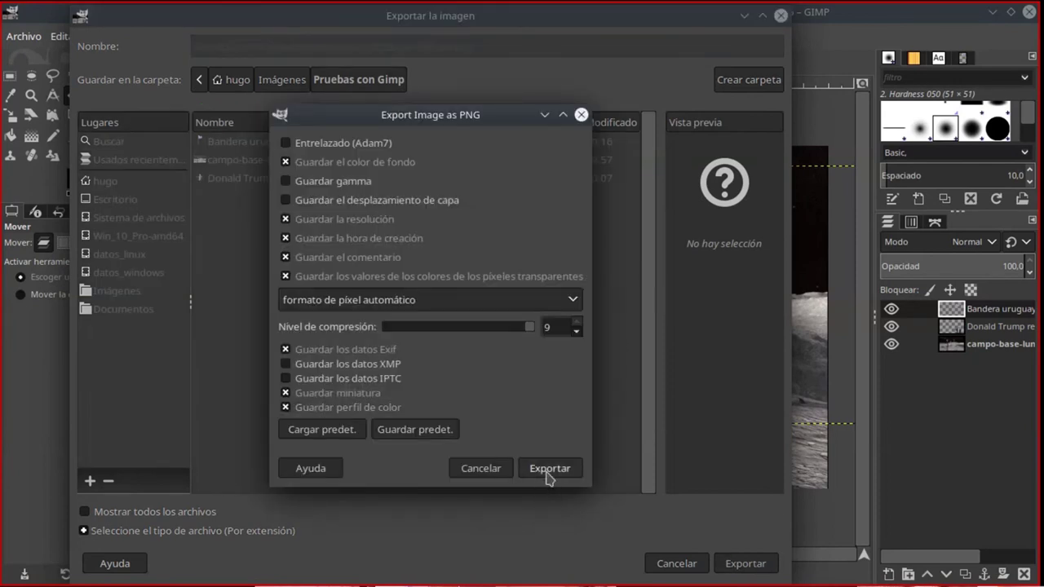
left_click(548, 470)
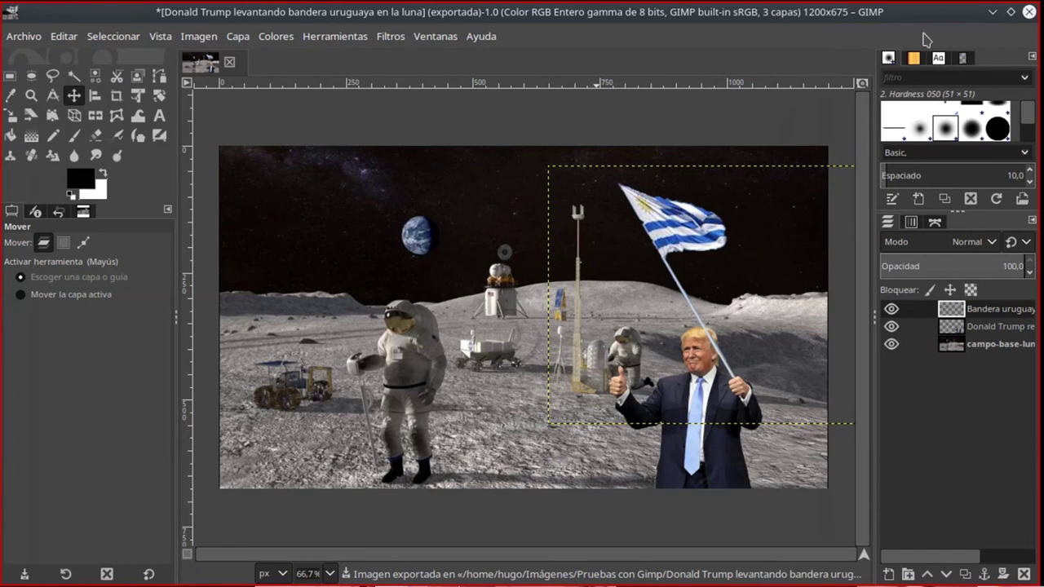
left_click(1031, 15)
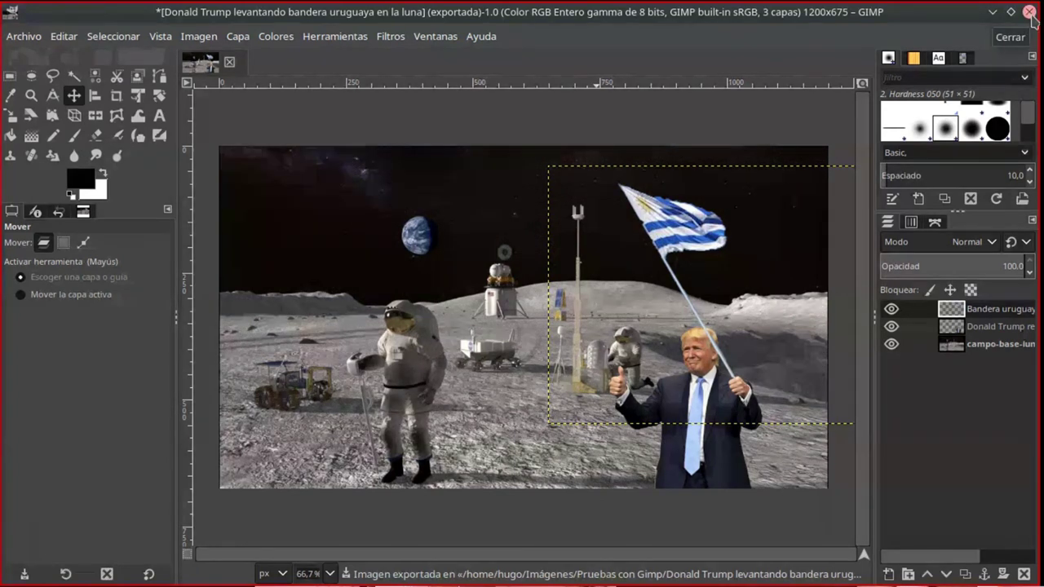
left_click(667, 390)
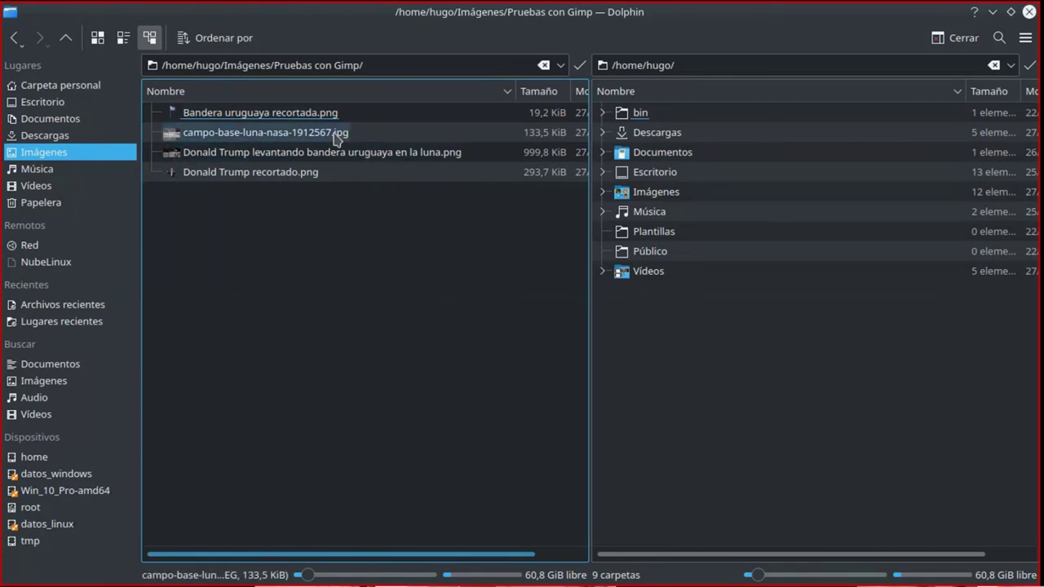
- Move campo-base-luna-nasa-1912567.jpg into Documentos and open the exported composite PNG in Gwenview
left_click(343, 133)
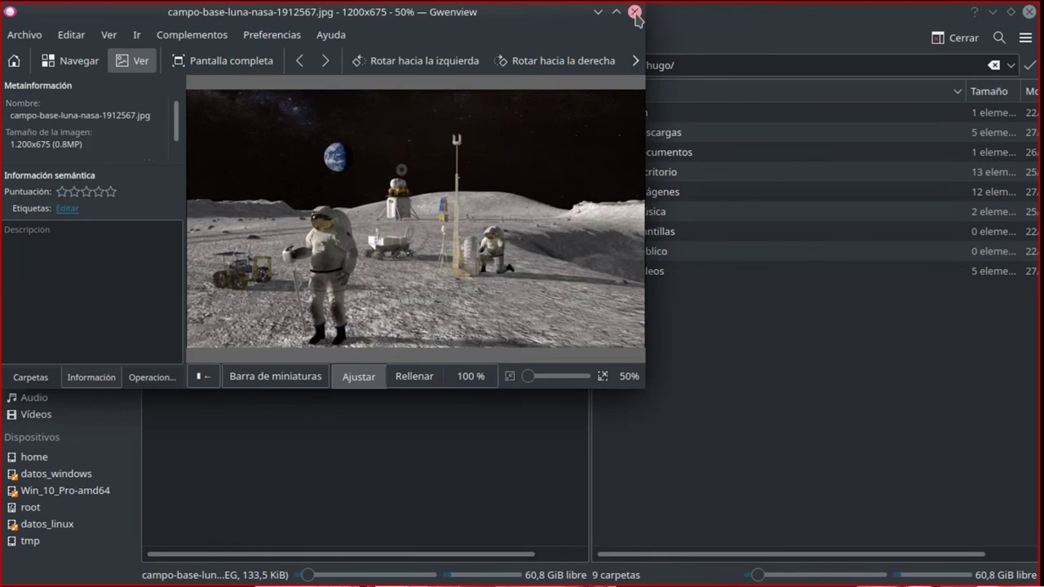
left_click(634, 11)
left_click_drag(632, 158, 635, 155)
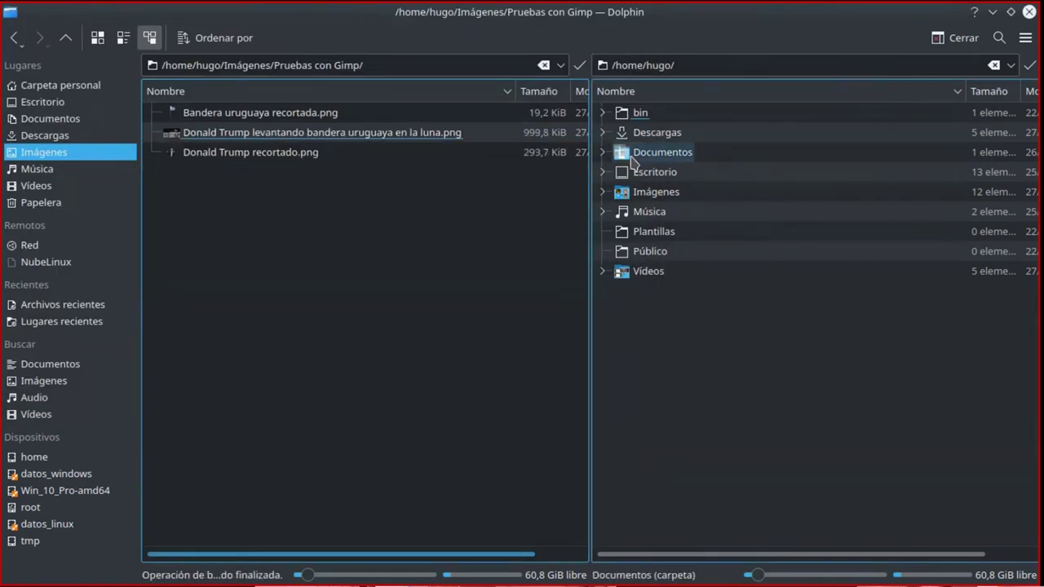
left_click(297, 136)
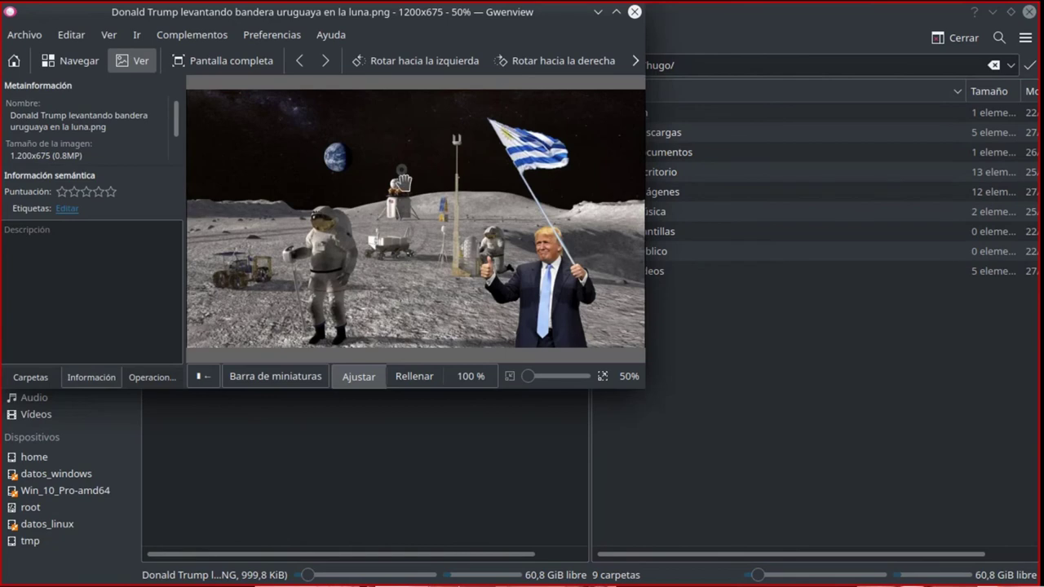
double_click(403, 182)
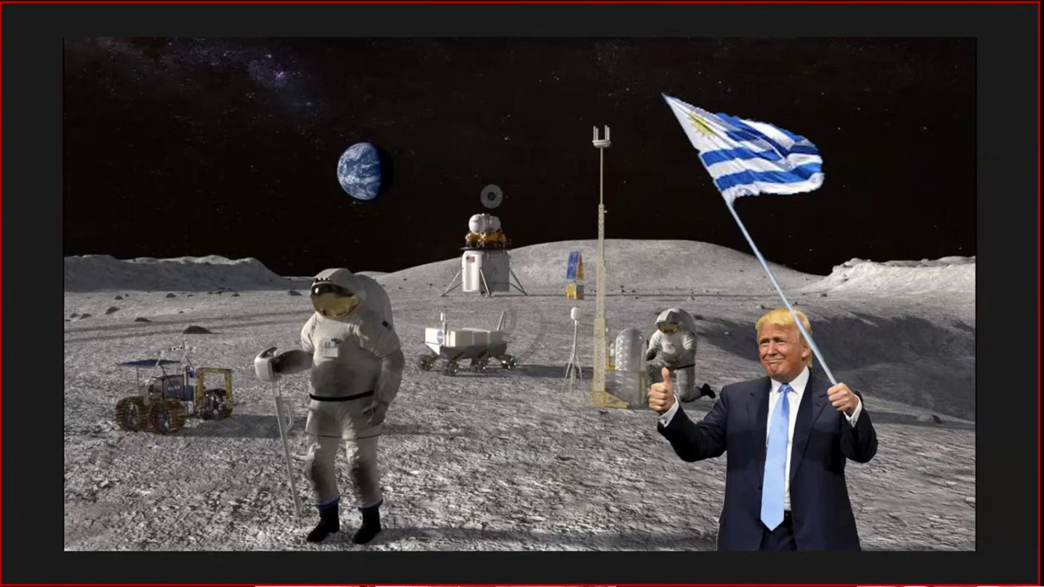
key("Escape")
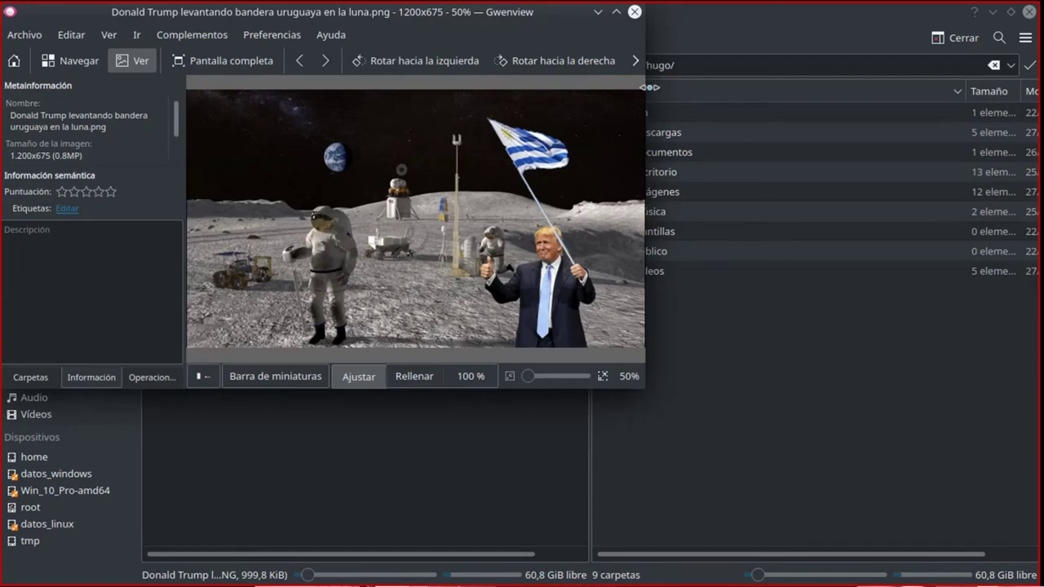